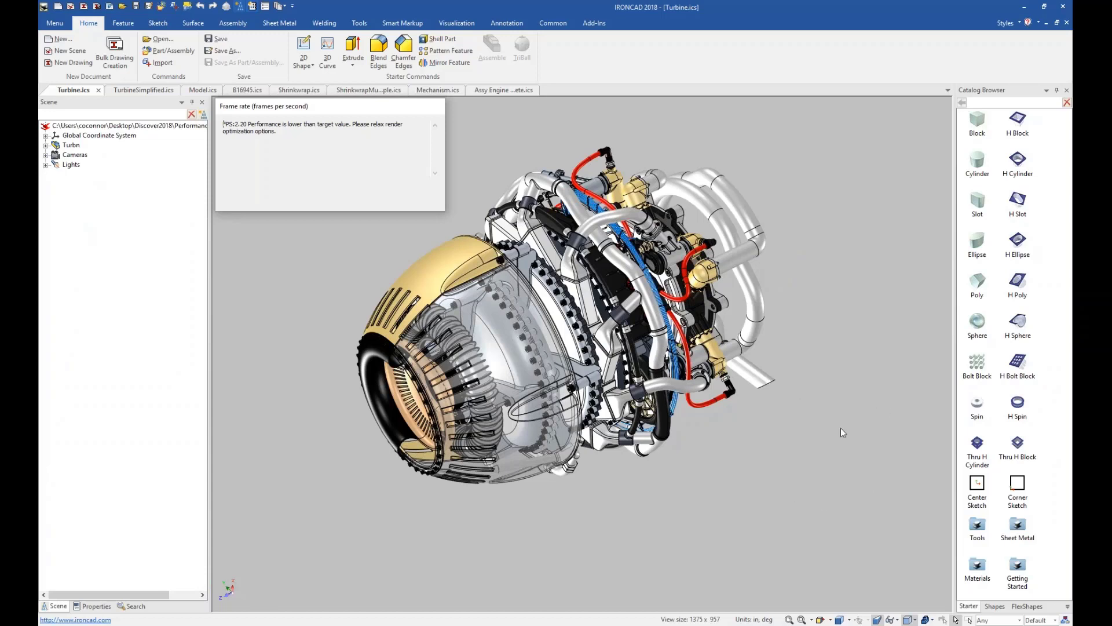
Review the Dynamic mode performance settings in the full turbine scene's Realistic properties, leaving them as they are.
mouse_move(814, 438)
middle_down()
mouse_move(672, 497)
mouse_move(802, 451)
mouse_move(874, 398)
mouse_move(822, 331)
mouse_move(510, 521)
mouse_move(702, 484)
mouse_move(903, 425)
mouse_move(837, 359)
mouse_move(874, 422)
mouse_move(874, 377)
mouse_move(745, 395)
mouse_move(802, 455)
mouse_move(814, 348)
mouse_move(785, 440)
mouse_move(821, 429)
mouse_move(822, 392)
mouse_move(753, 444)
mouse_move(811, 448)
mouse_move(809, 411)
mouse_move(802, 427)
middle_up()
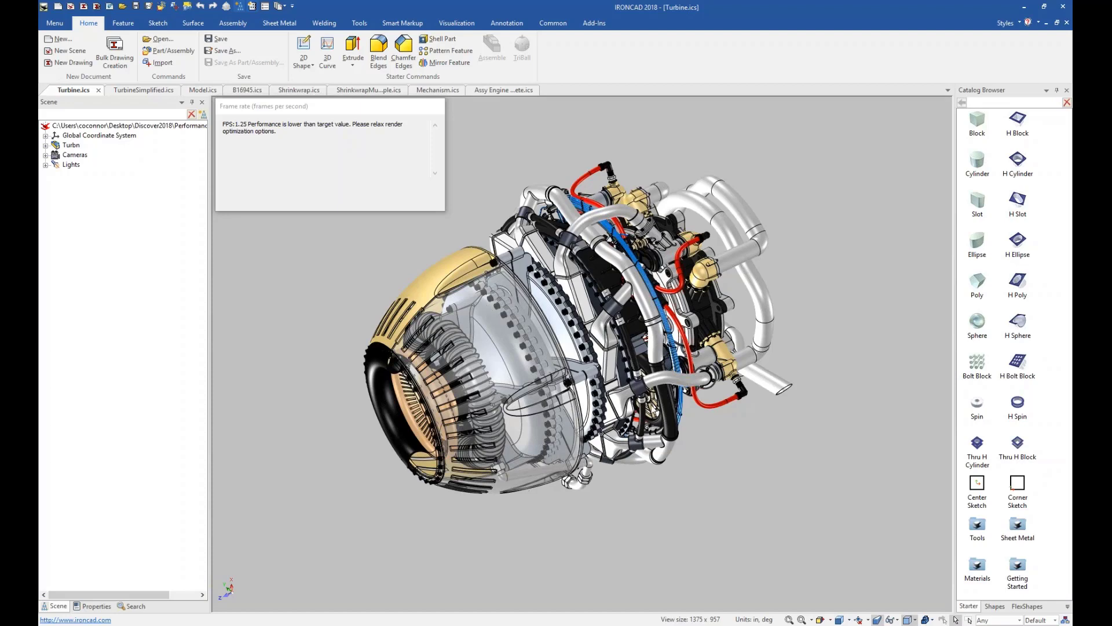
scroll(652, 412, up, 2)
scroll(653, 411, up, 3)
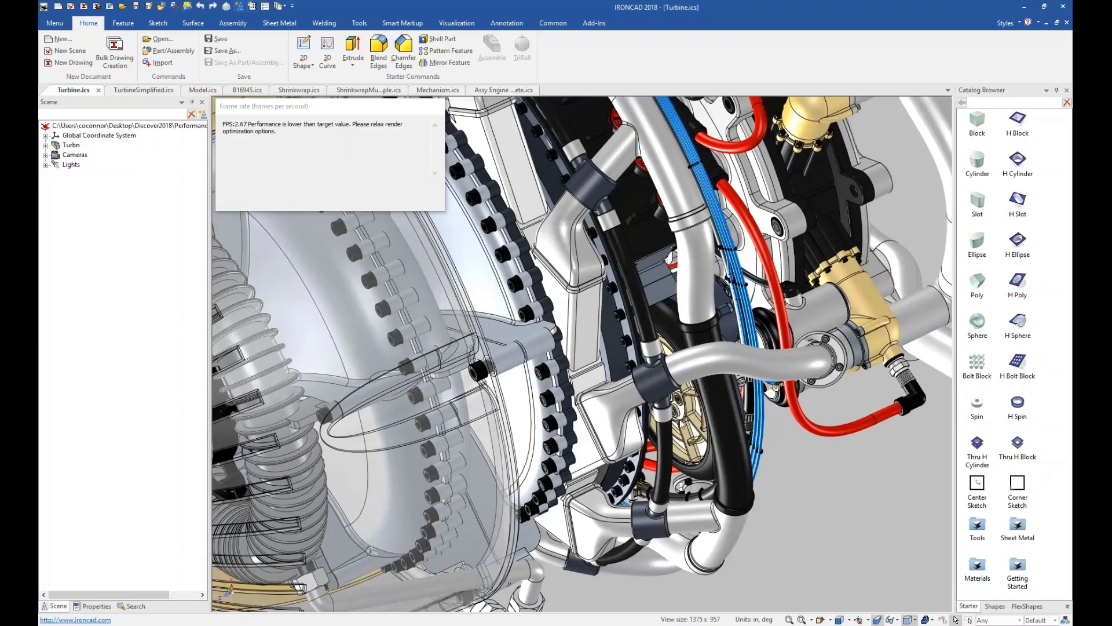
scroll(683, 439, down, 5)
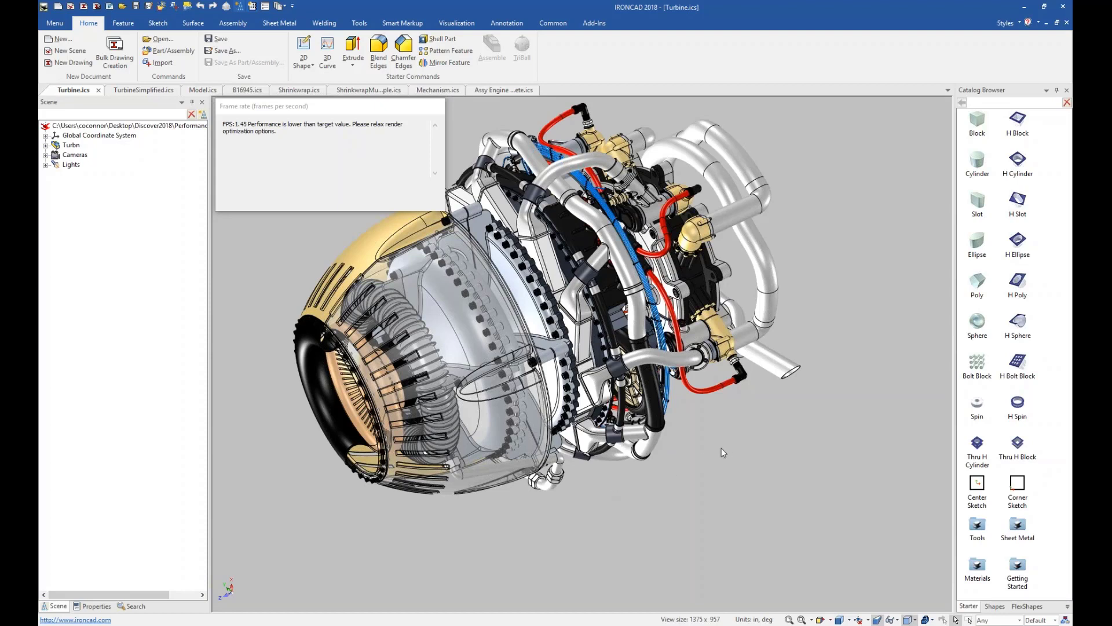
right_click(797, 275)
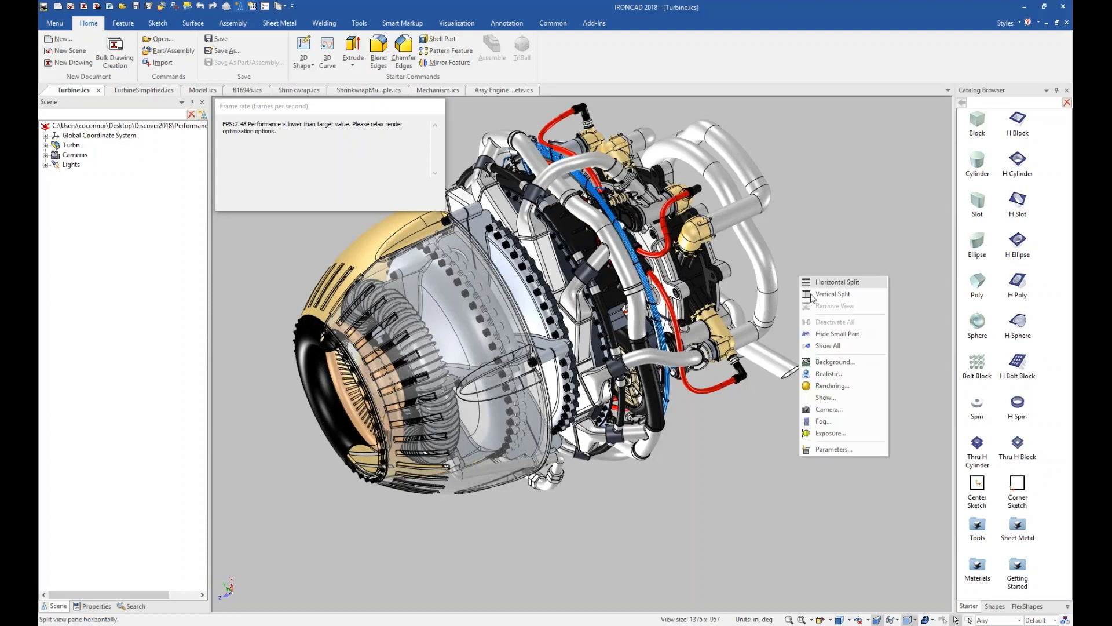
click(835, 378)
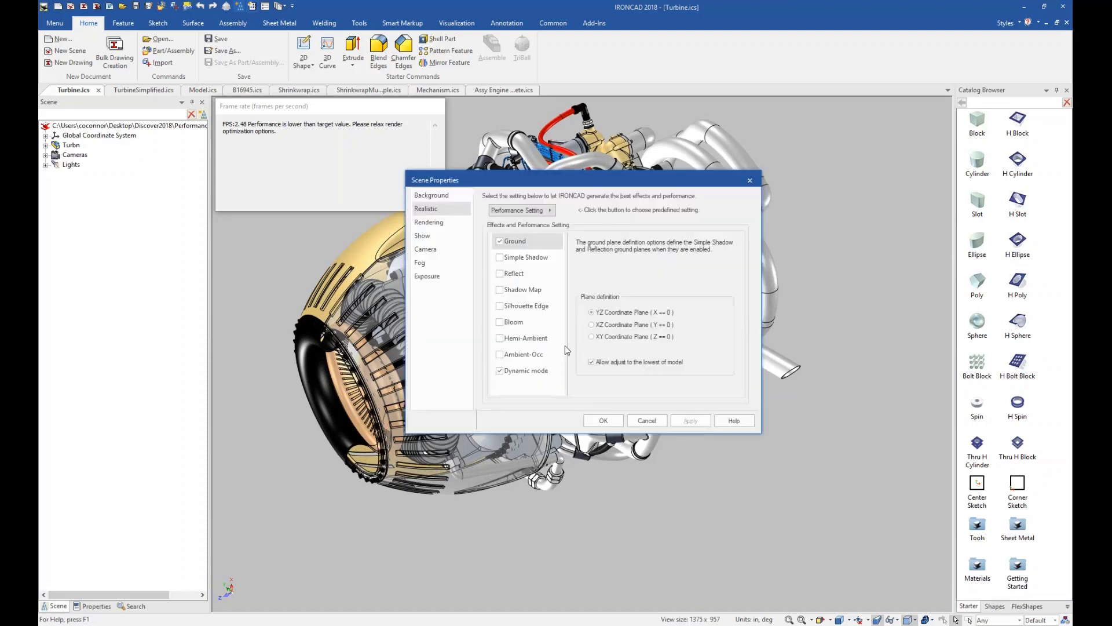
click(530, 373)
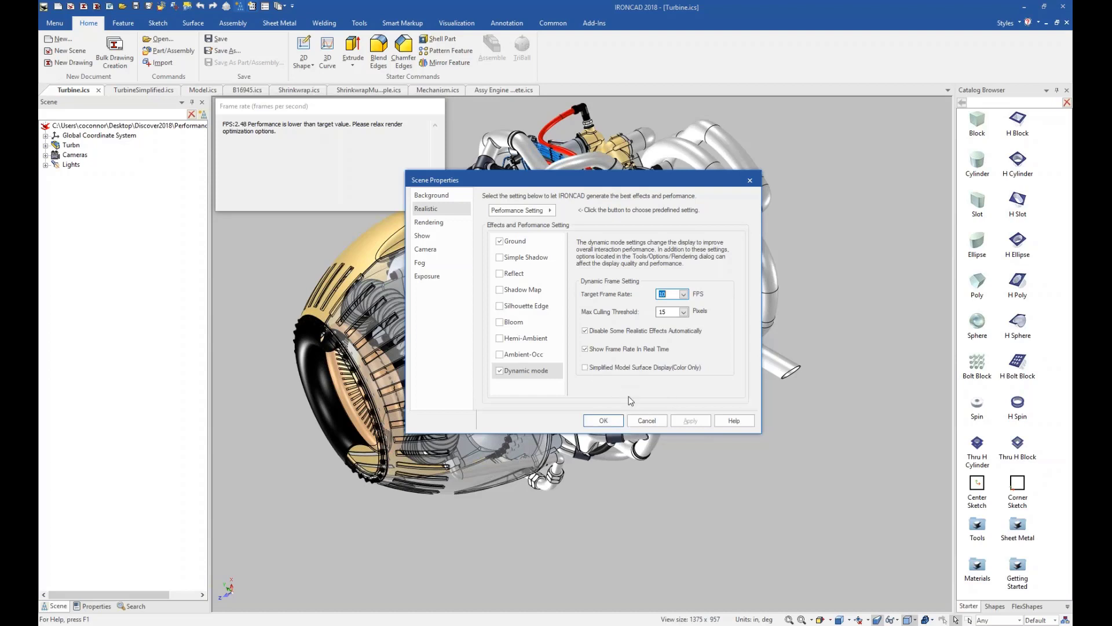
click(646, 421)
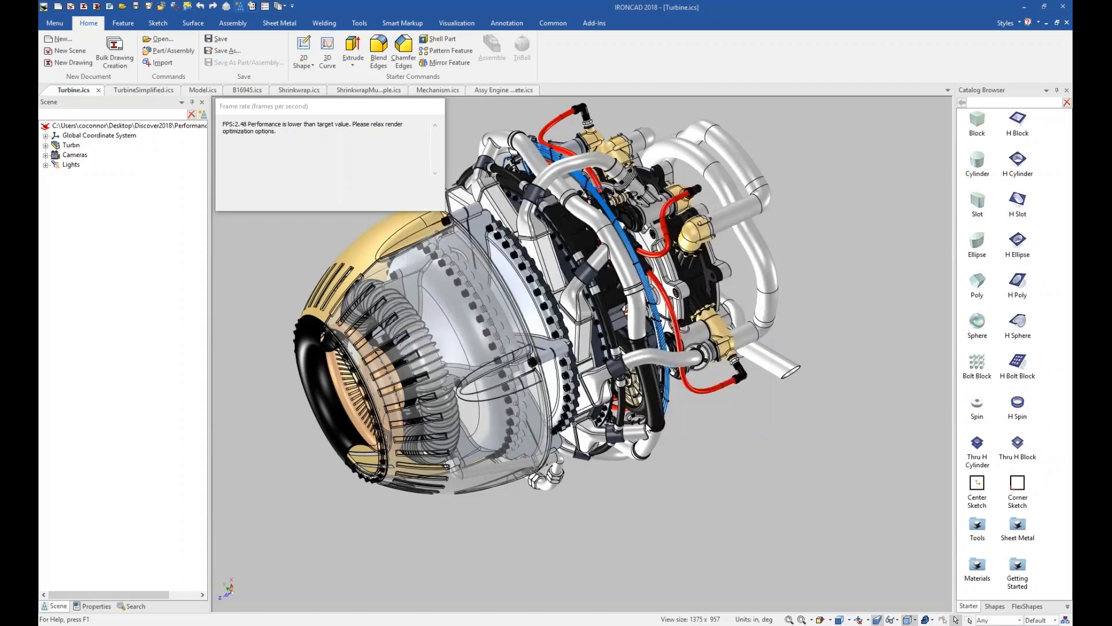
click(647, 426)
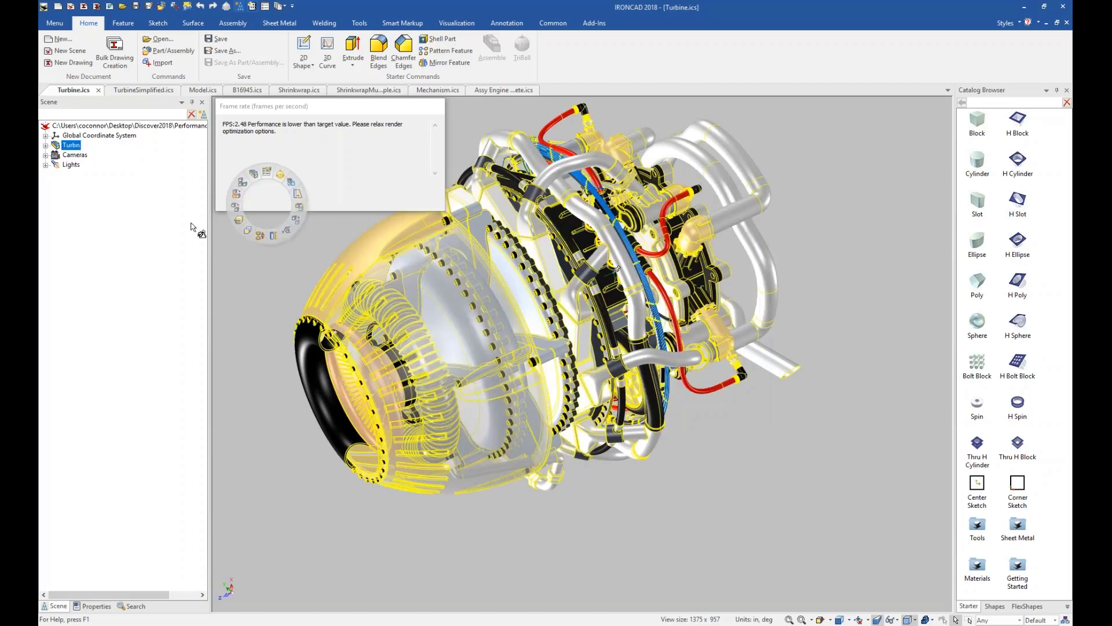
Switch to TurbineSimplified.ics and examine the simplified turbine's casing, bolts and pipework from several angles and distances.
click(145, 89)
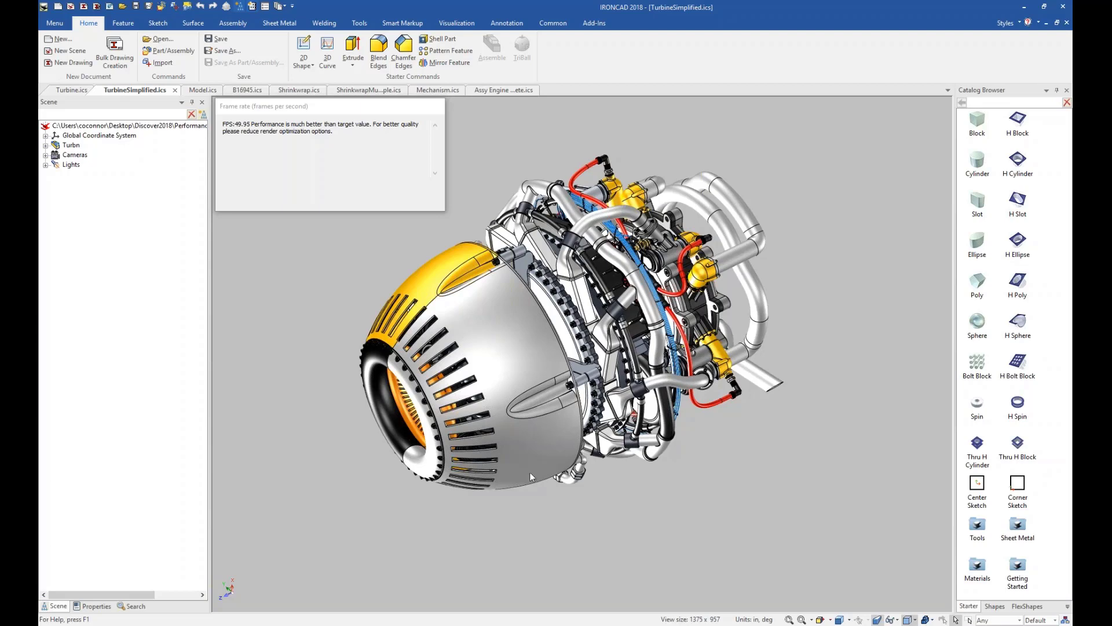
scroll(611, 371, up, 3)
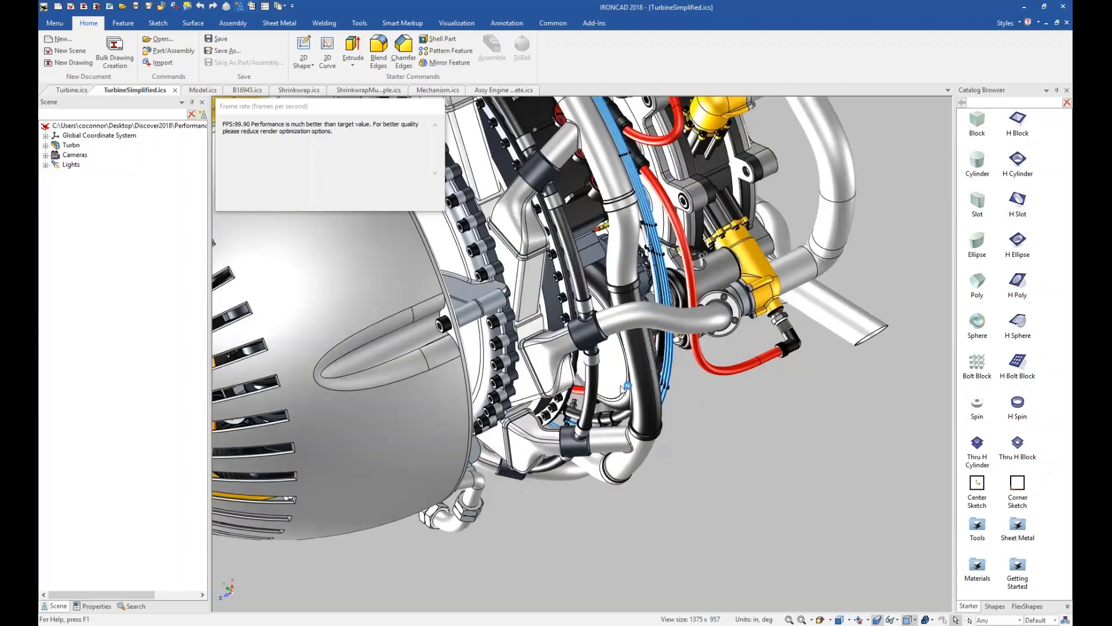
scroll(516, 296, down, 5)
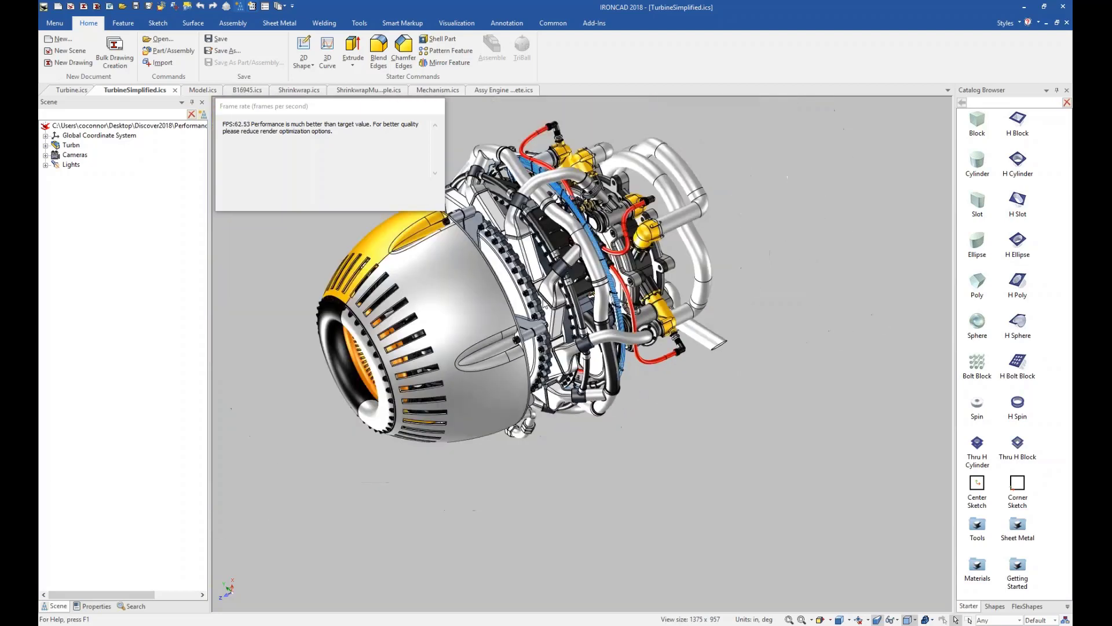
middle_drag(568, 342, 629, 318)
key(F2)
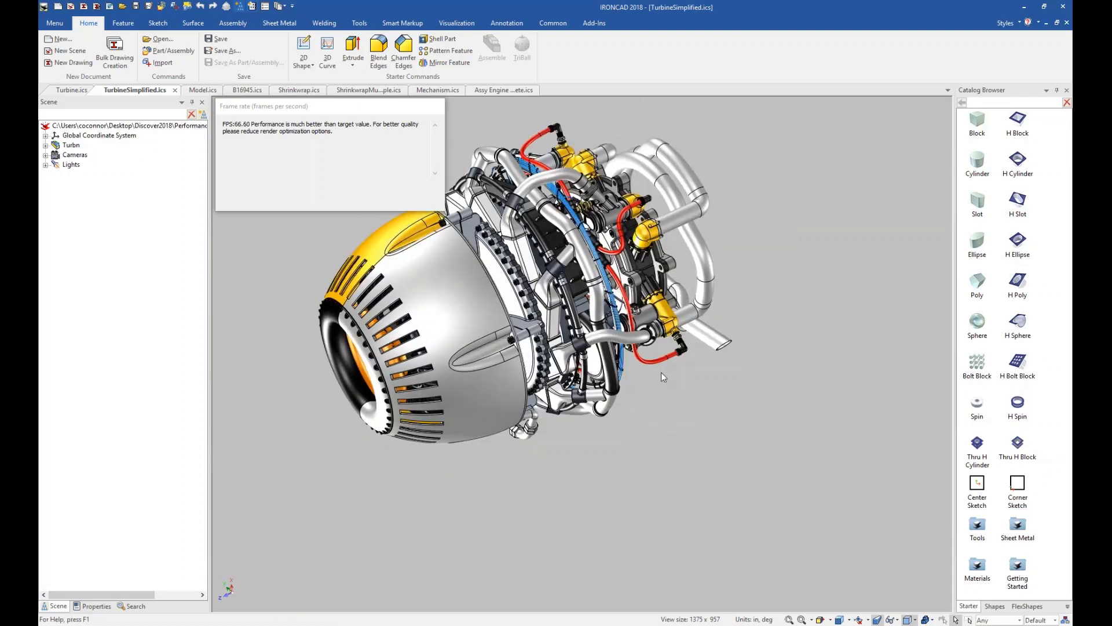
drag(662, 371, 683, 432)
shift+middle_drag(683, 432, 682, 443)
scroll(681, 437, up, 5)
middle_drag(682, 406, 637, 380)
scroll(635, 381, up, 5)
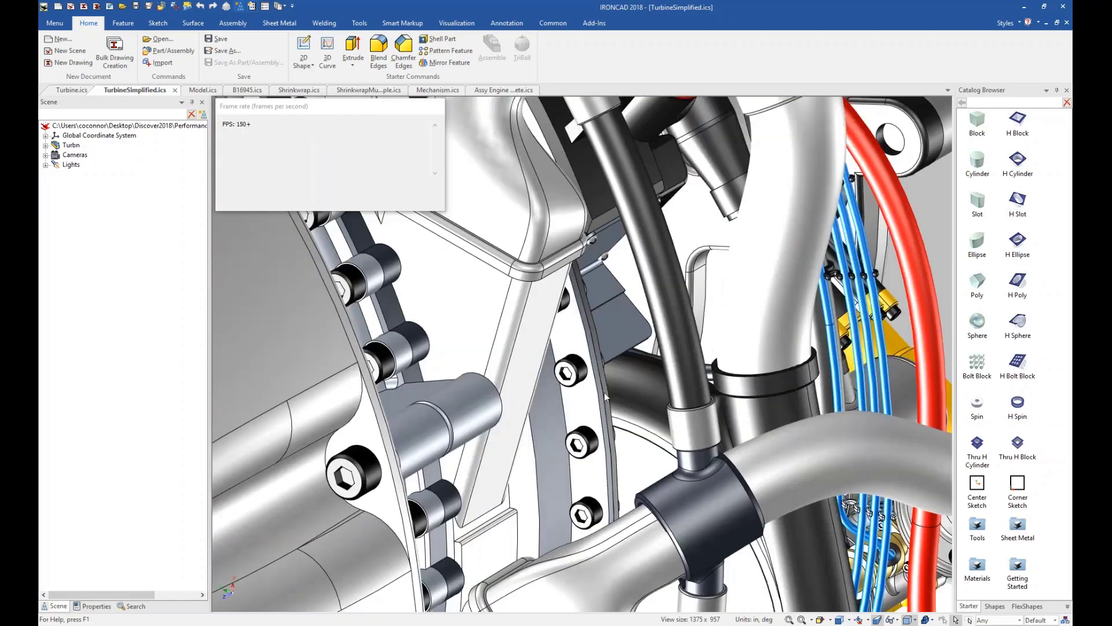
scroll(599, 397, down, 2)
scroll(598, 394, down, 4)
scroll(599, 397, up, 6)
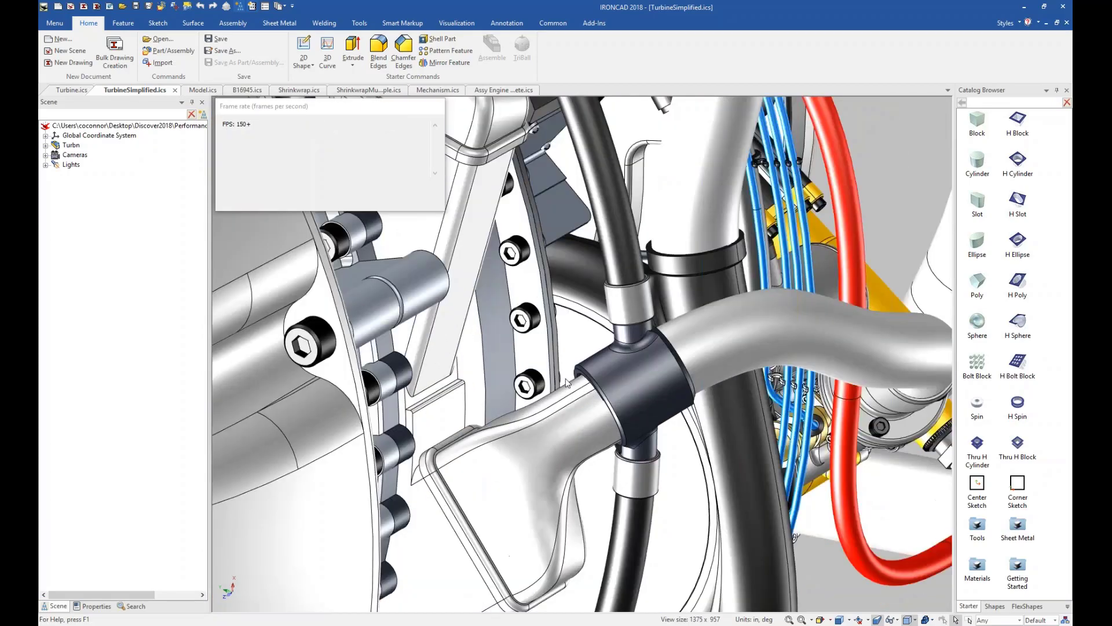
scroll(618, 417, down, 4)
middle_drag(620, 421, 475, 469)
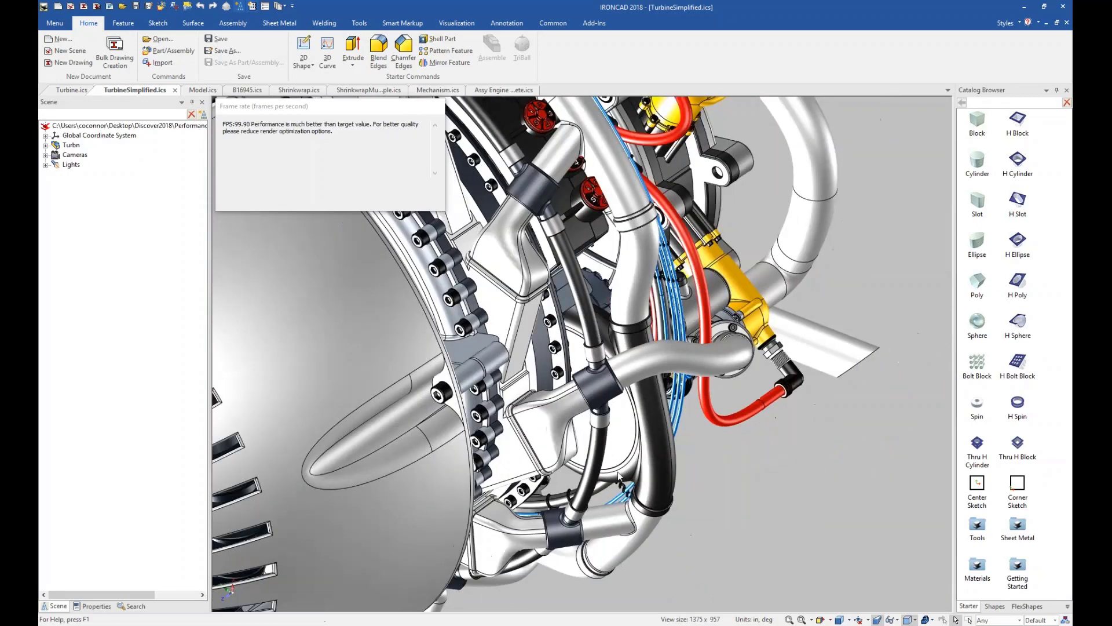
scroll(619, 463, down, 5)
scroll(631, 422, up, 5)
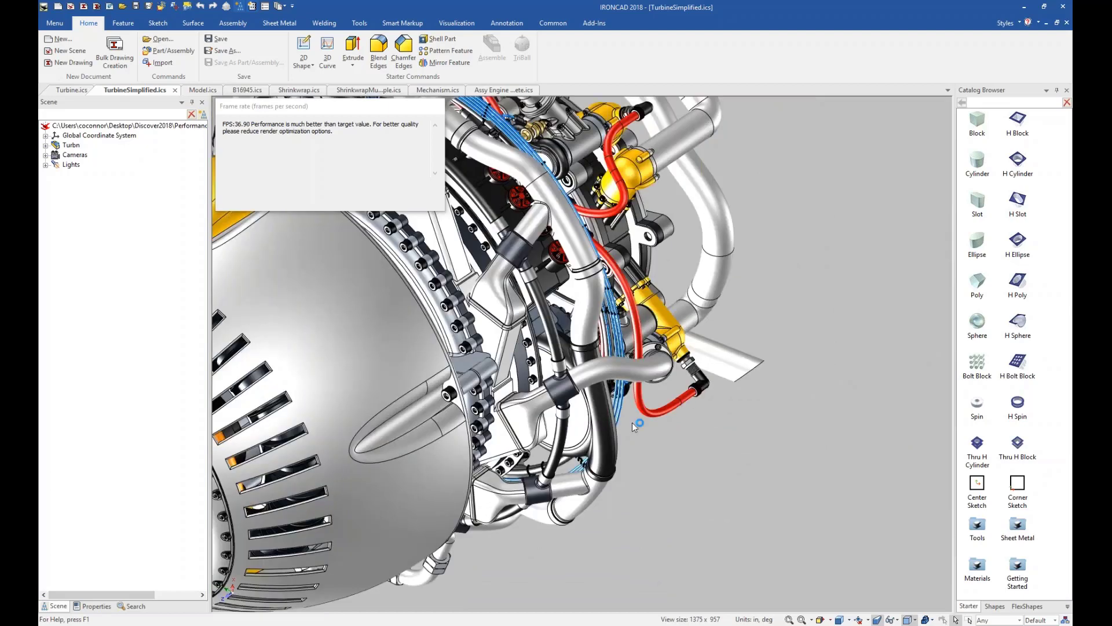
shift+middle_drag(631, 422, 657, 385)
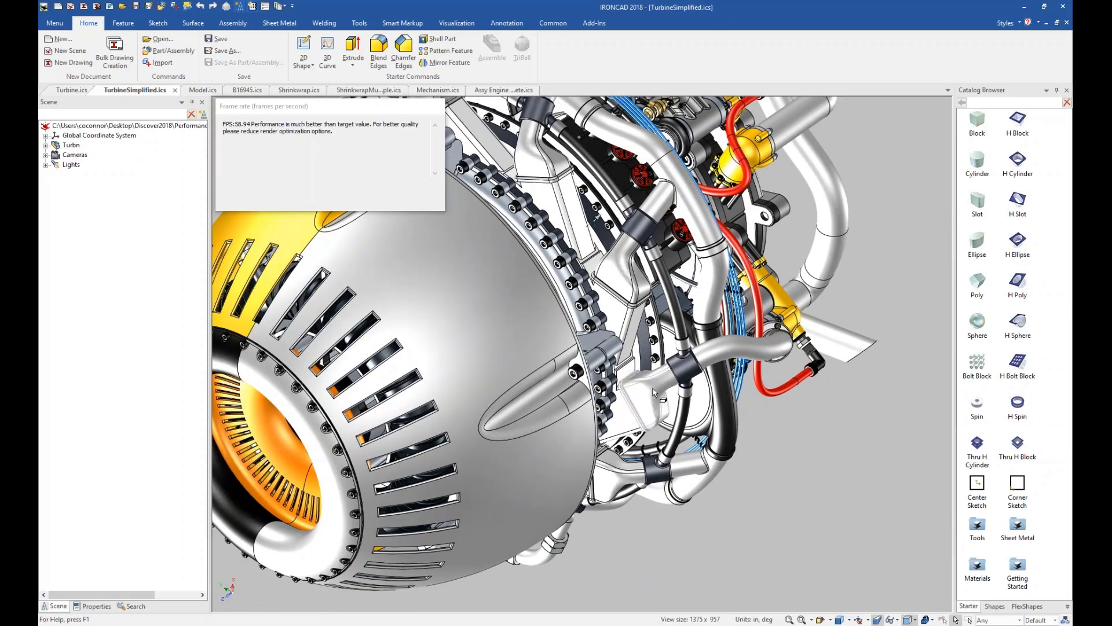
Select the pipe bracket and the dark clamp beside the turbine casing, and clear the selection.
click(657, 385)
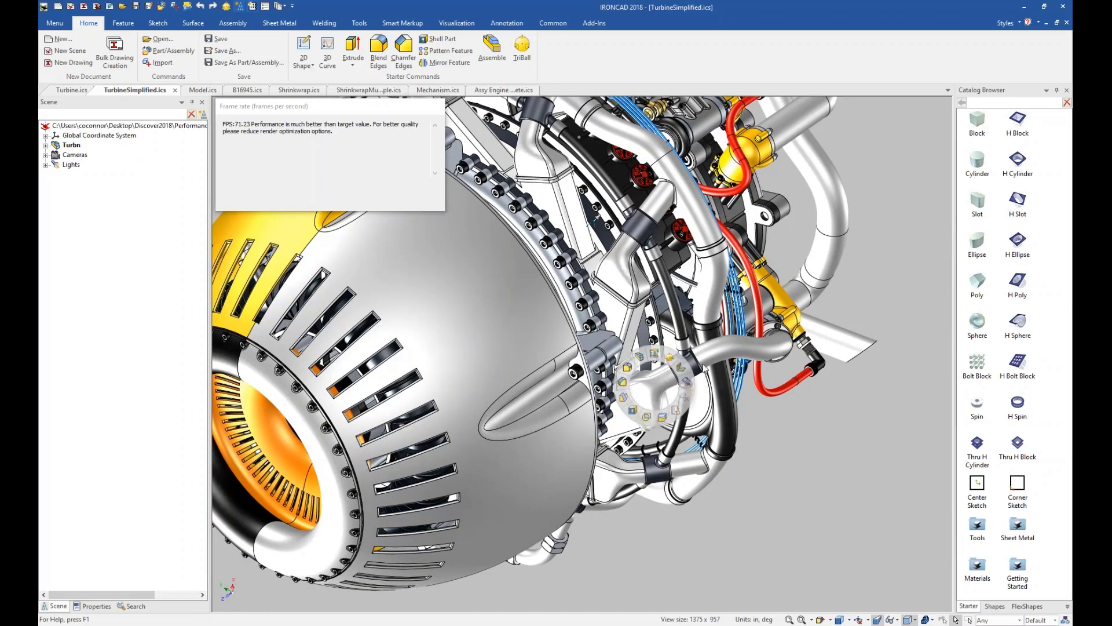
alt+click(692, 366)
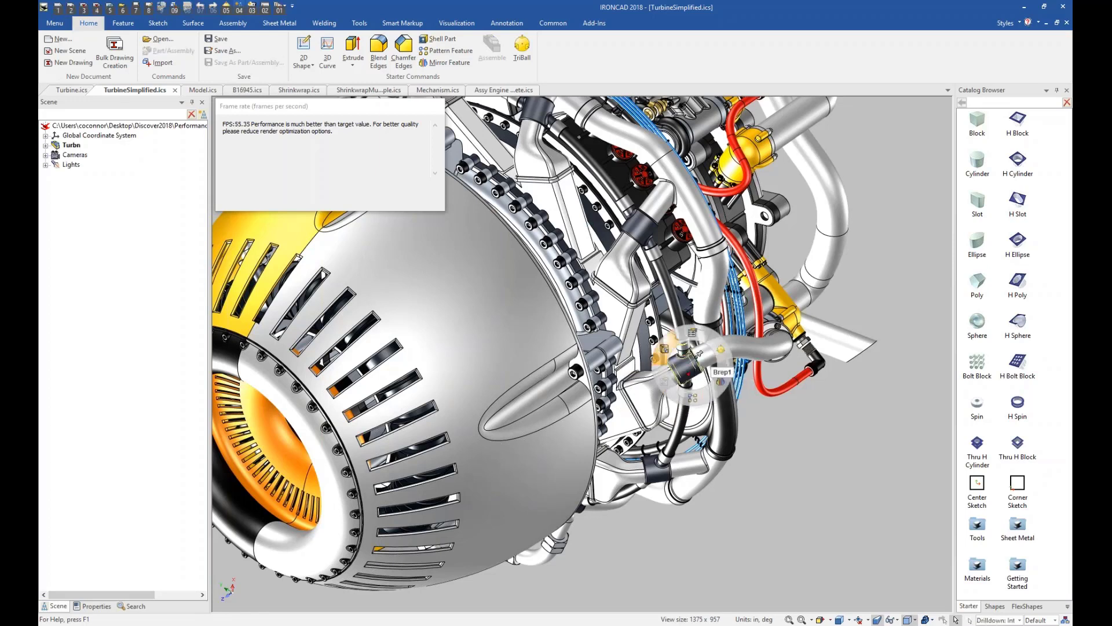
click(790, 474)
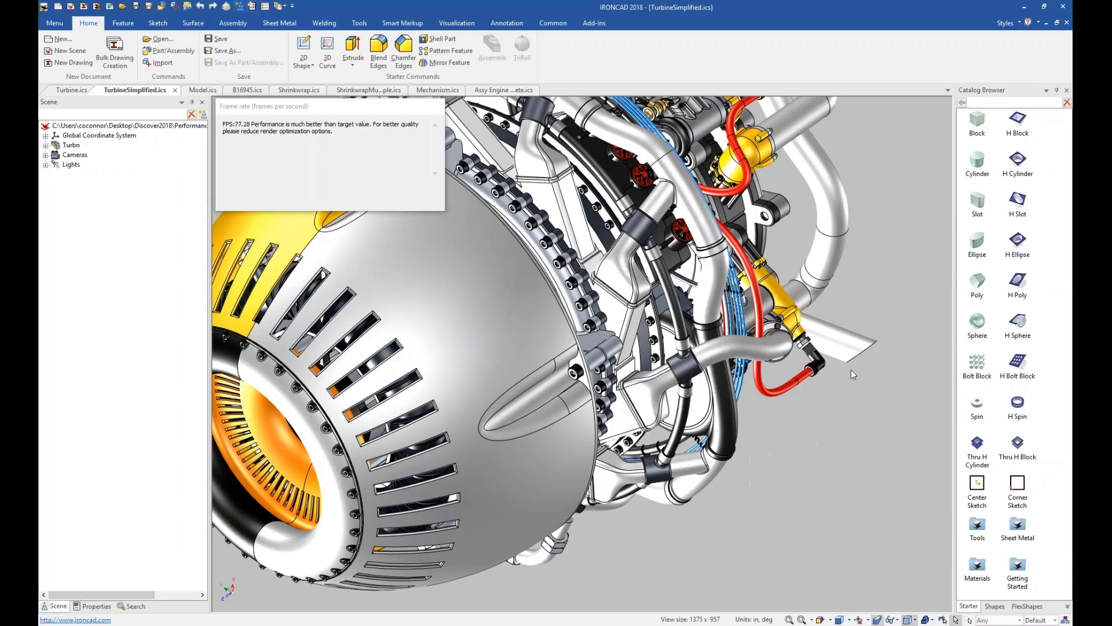
scroll(753, 432, down, 6)
mouse_move(720, 419)
middle_down()
mouse_move(597, 459)
mouse_move(713, 487)
mouse_move(712, 436)
middle_up()
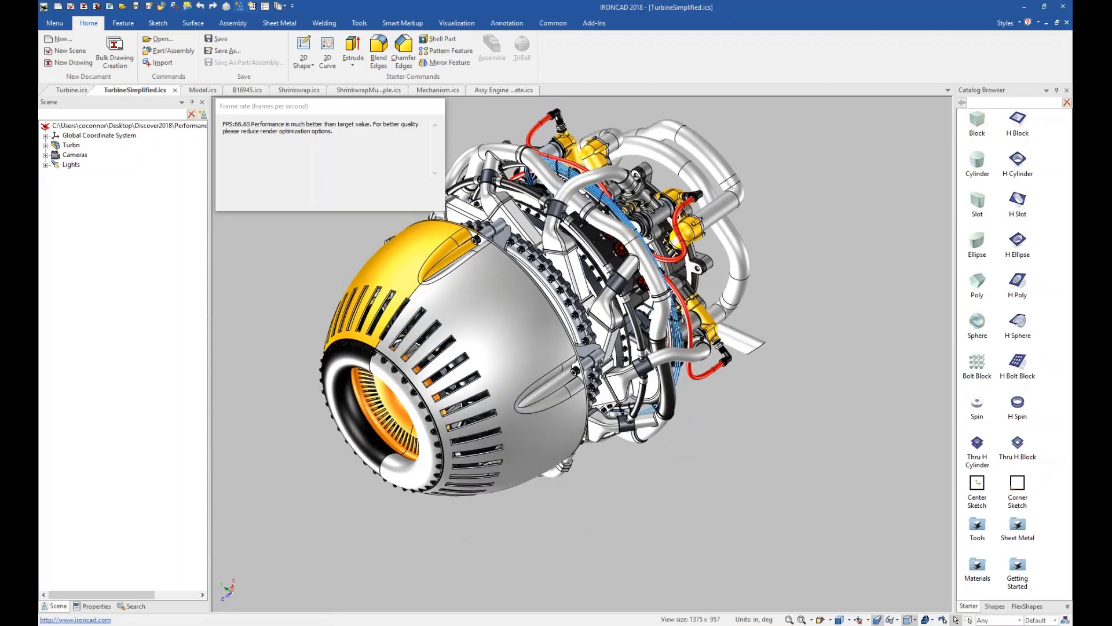
Check the computer's graphics adapter details under Display in Windows System Information, and close it.
click(683, 624)
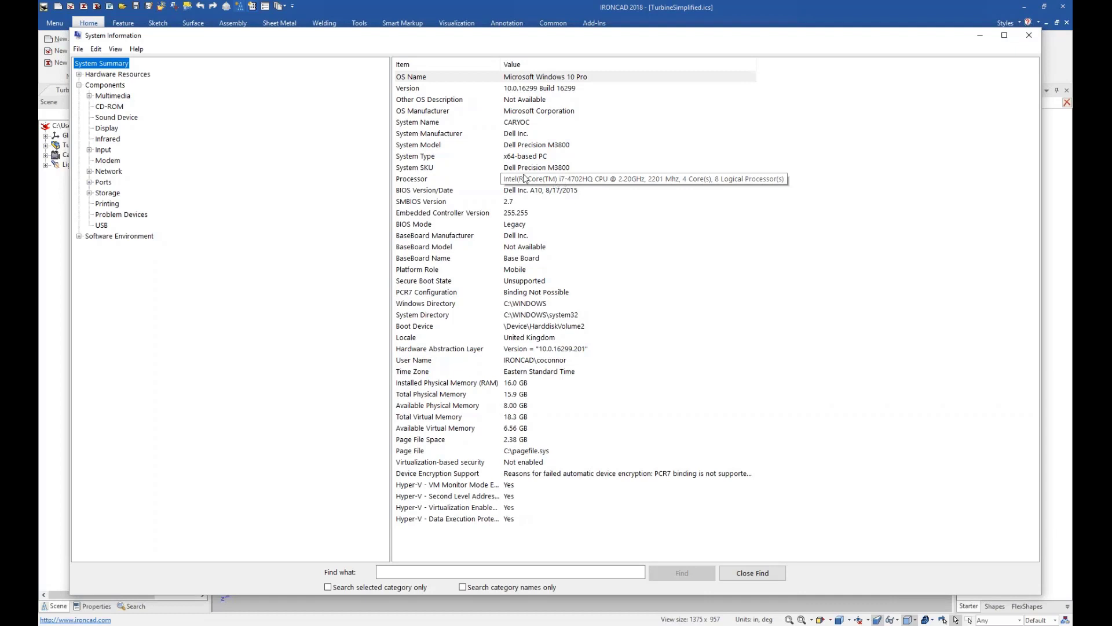
click(106, 129)
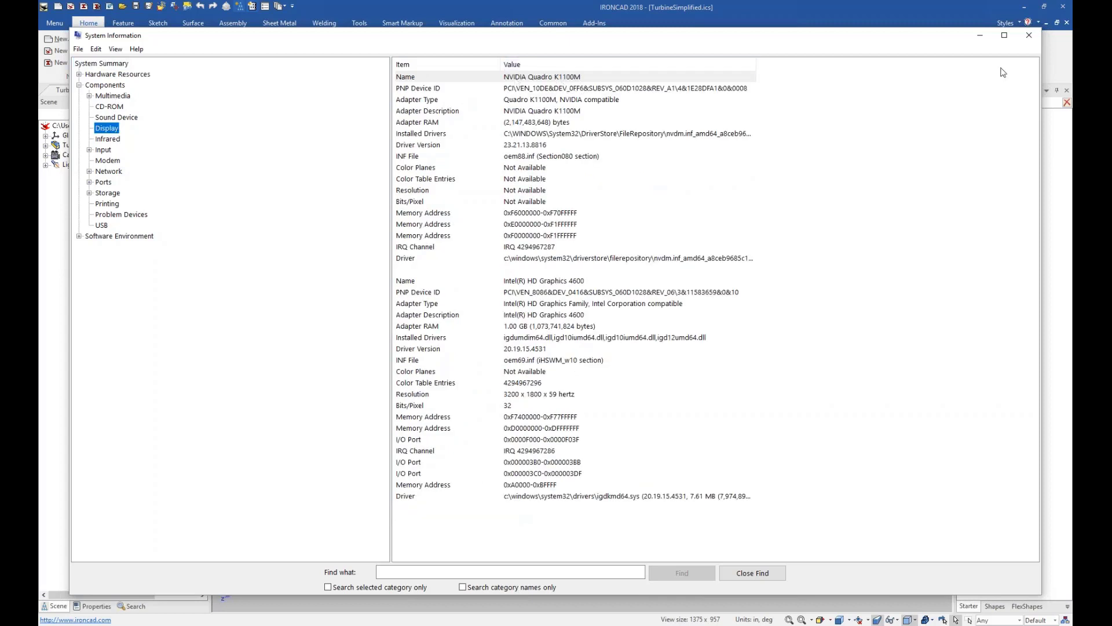
click(1028, 38)
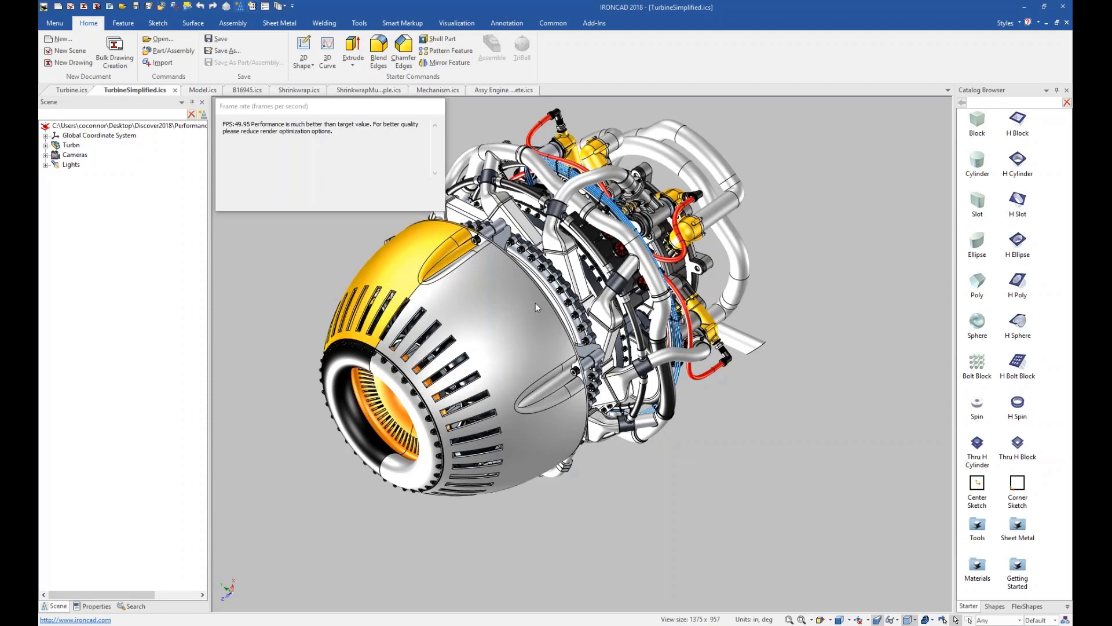
Review the Dynamic mode settings, including Simplified Model Surface Display, in the simplified turbine scene's Realistic properties.
right_click(772, 238)
click(790, 334)
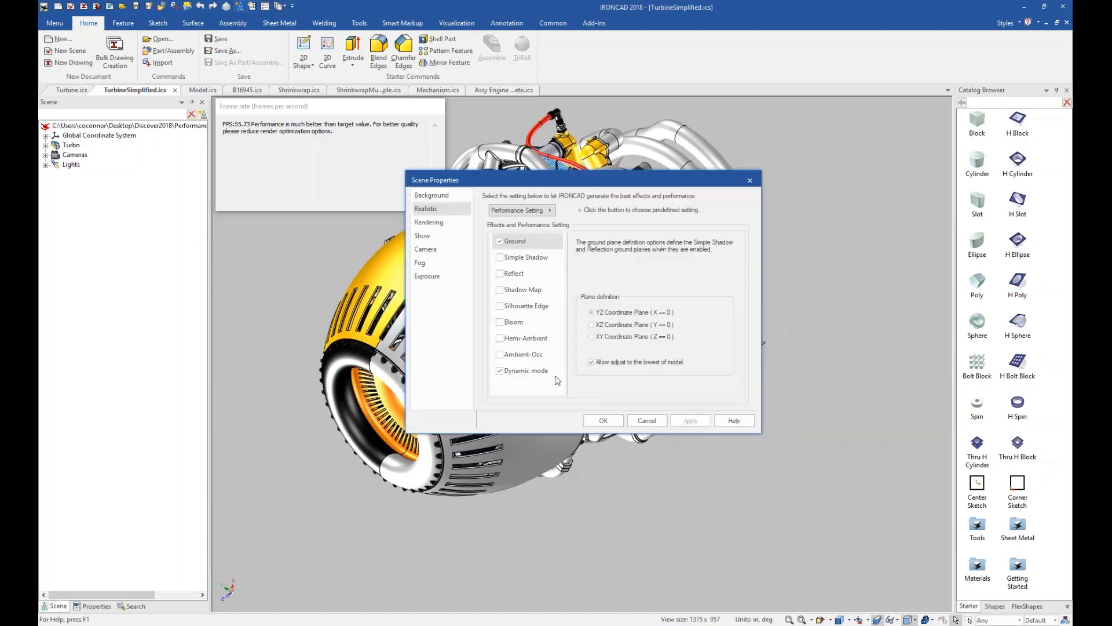
click(529, 372)
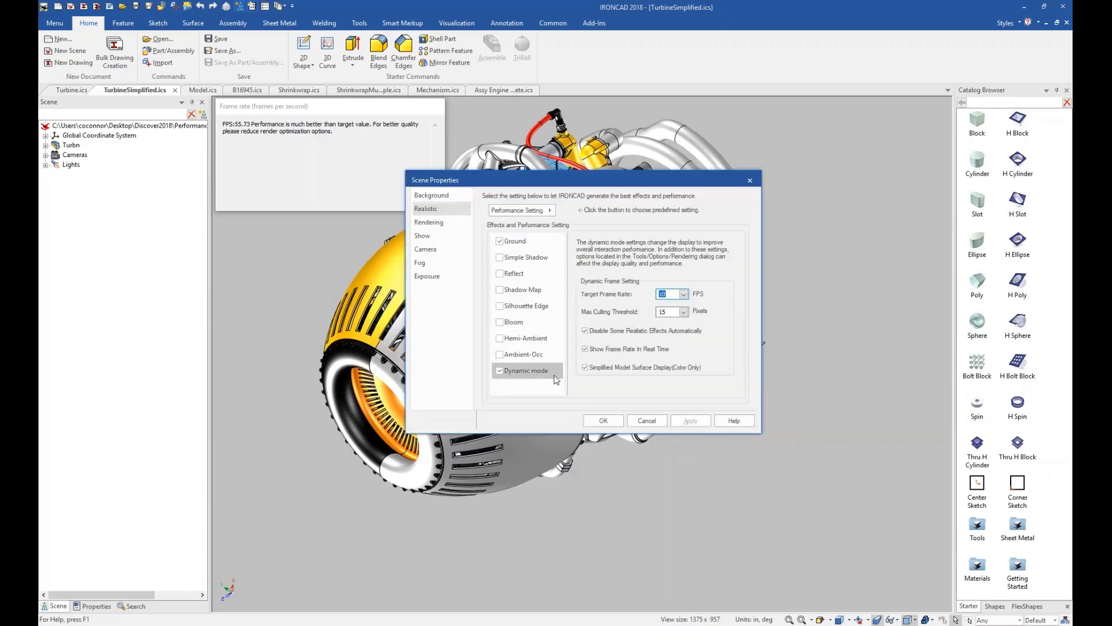
click(653, 423)
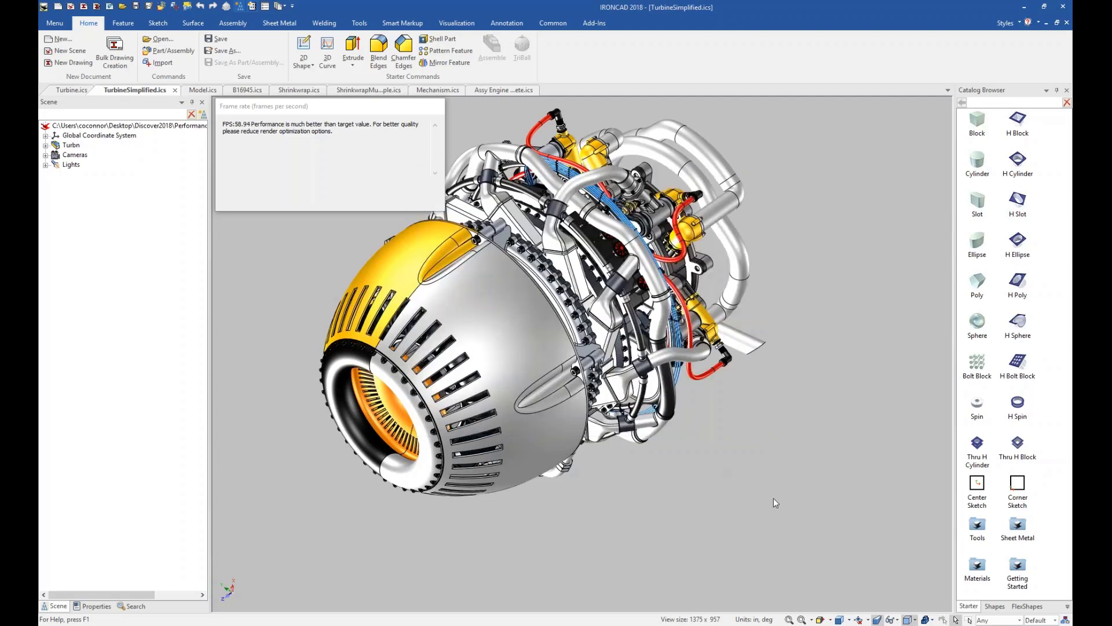
Switch to the Model.ics scene and look through the Tools and Getting Started catalogs, returning to the Starter catalog.
click(203, 93)
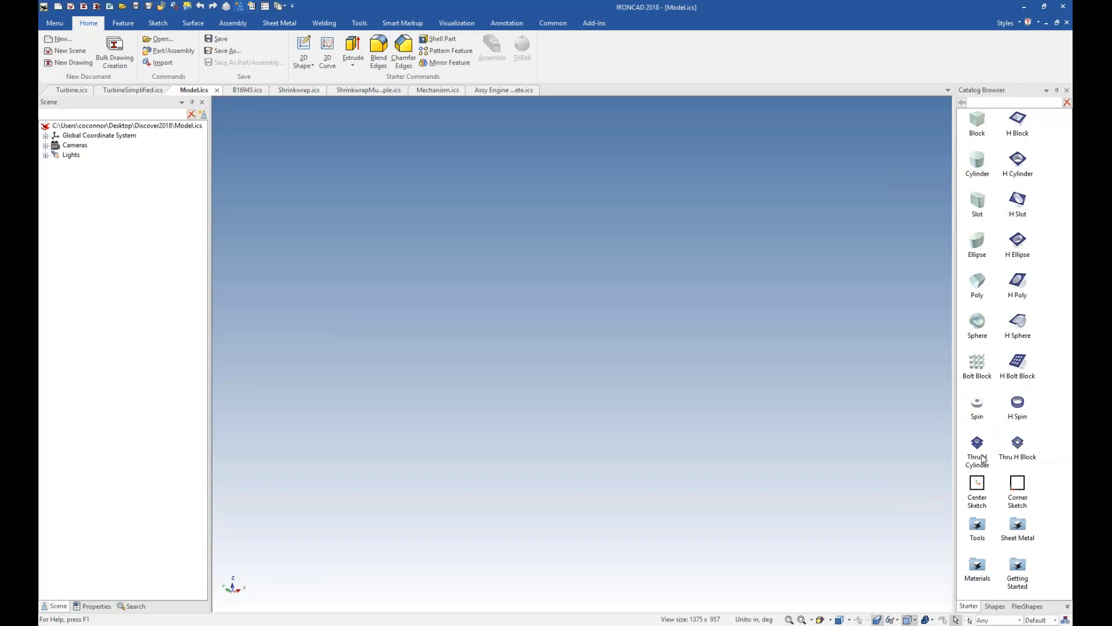
double_click(977, 527)
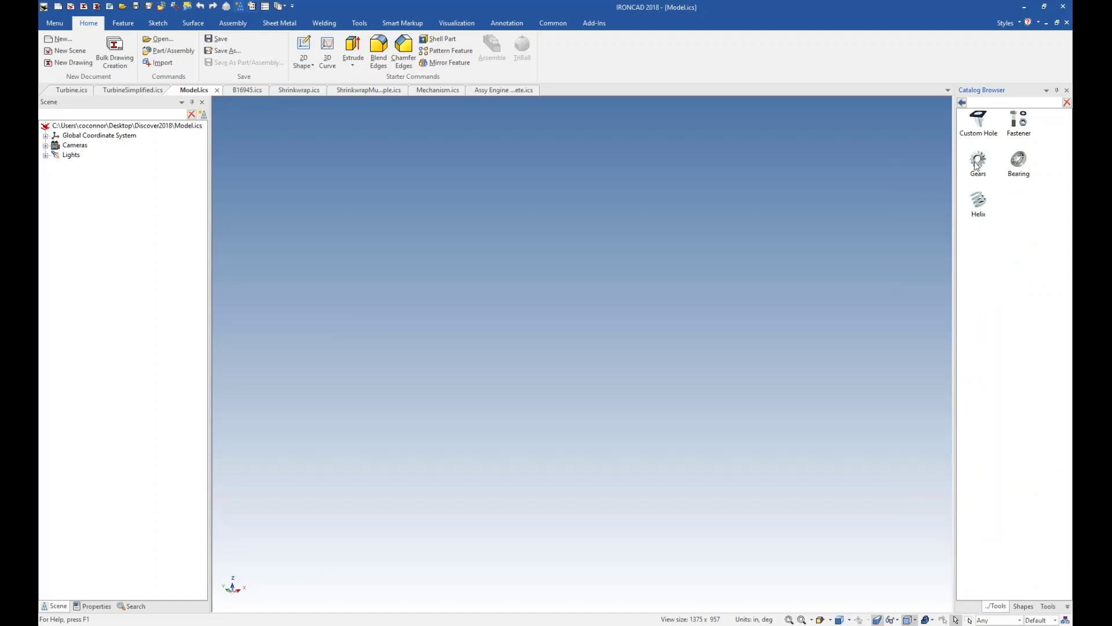
click(962, 102)
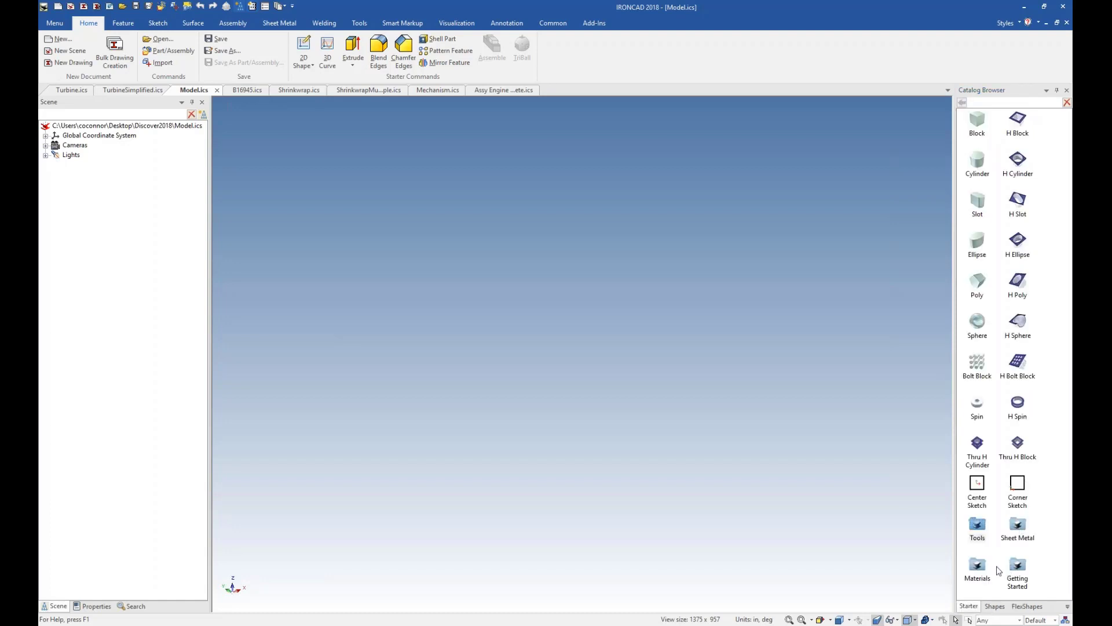
double_click(1017, 567)
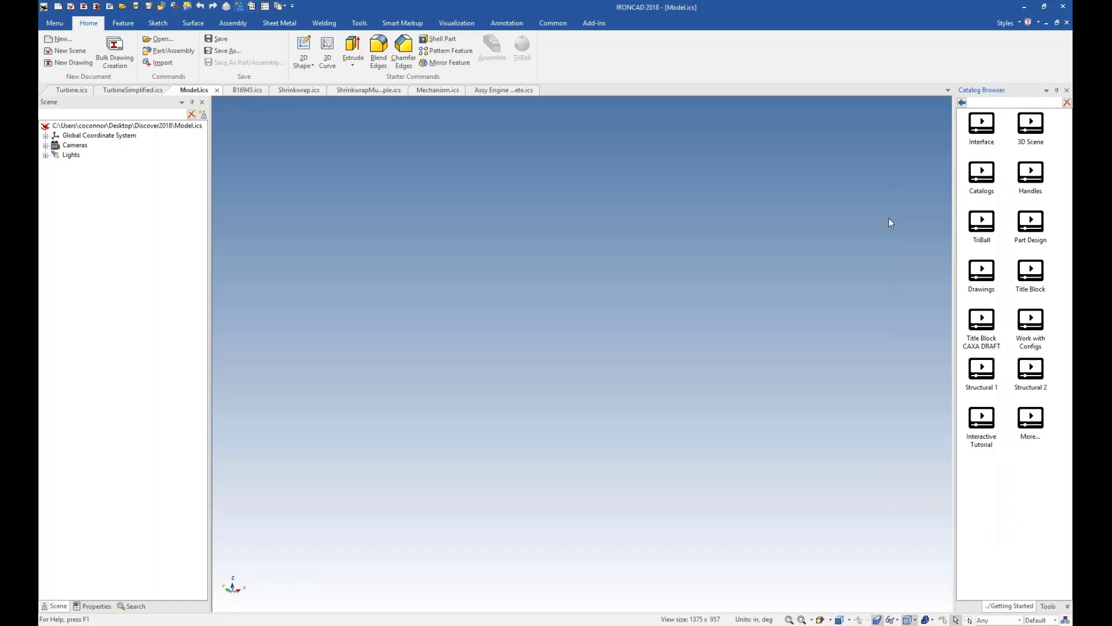
click(961, 102)
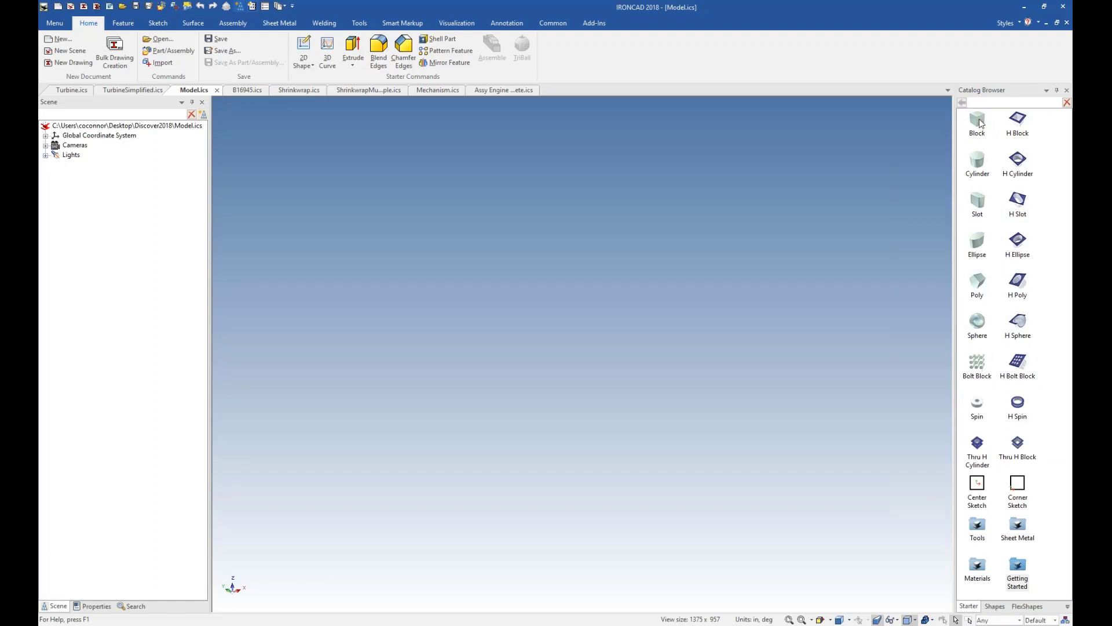
Add a Block from the Starter catalog to the empty scene and stretch its length to about 3.5 in.
drag(977, 122, 583, 369)
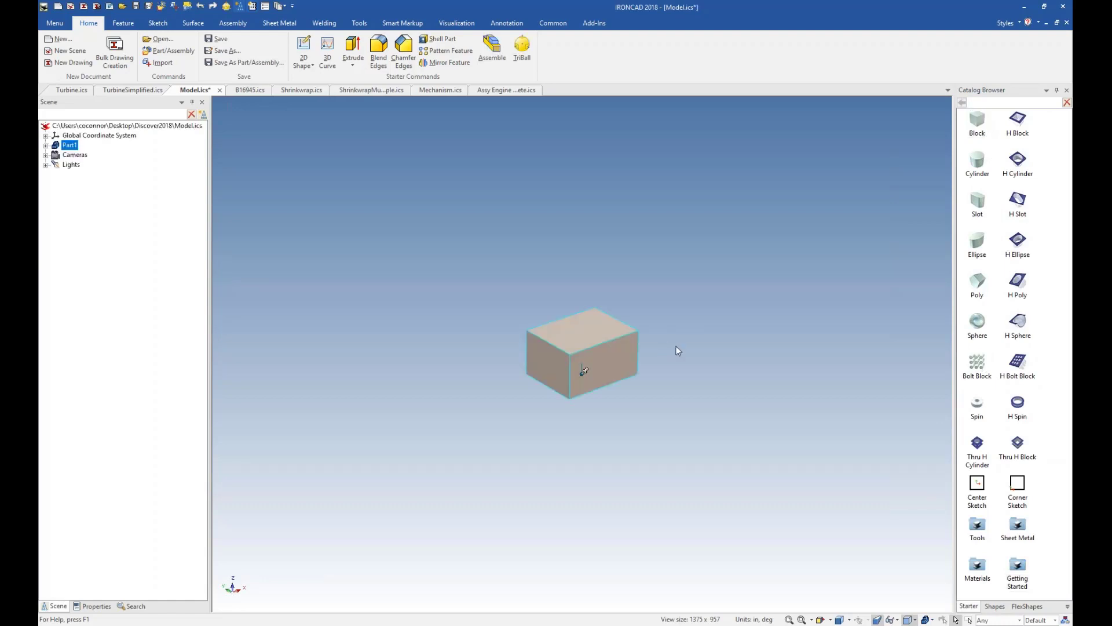
click(584, 368)
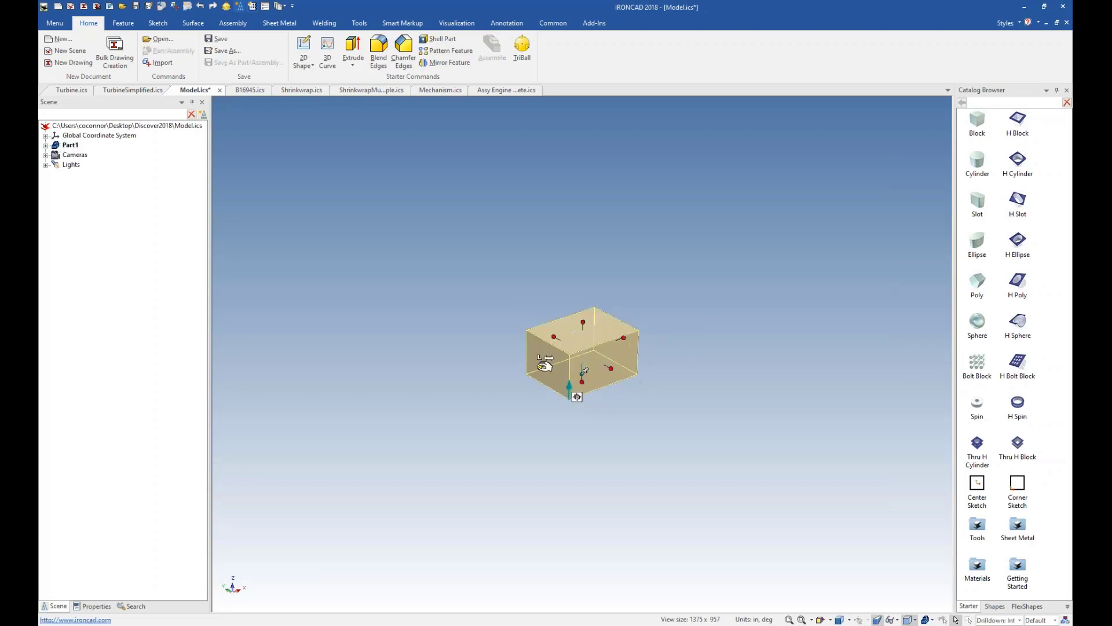
drag(540, 368, 484, 387)
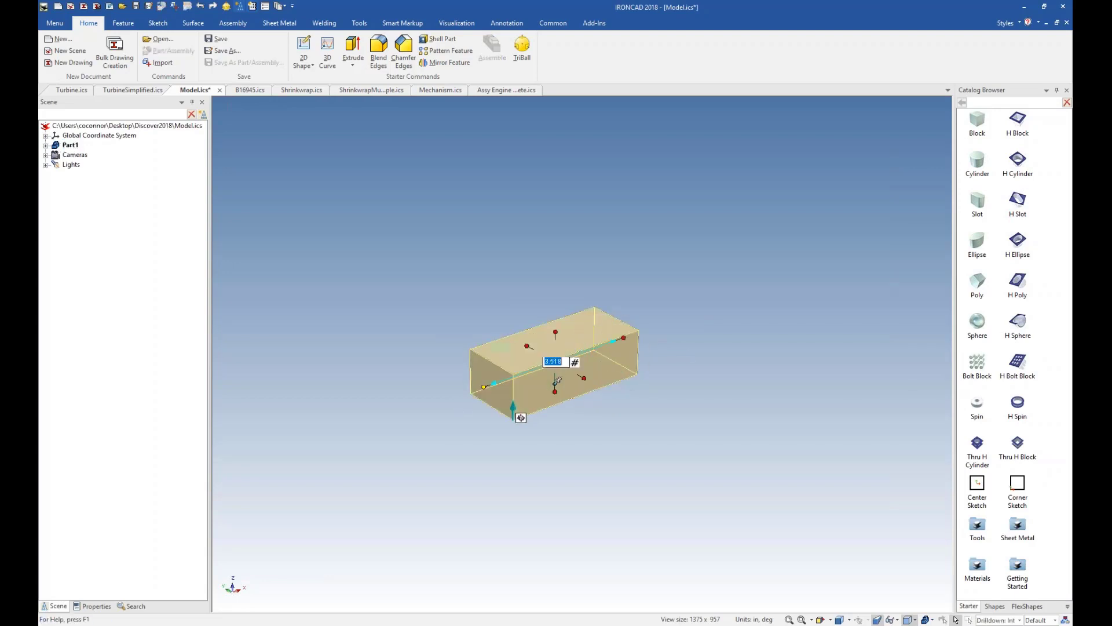
Delete the stretched block from the scene.
click(641, 446)
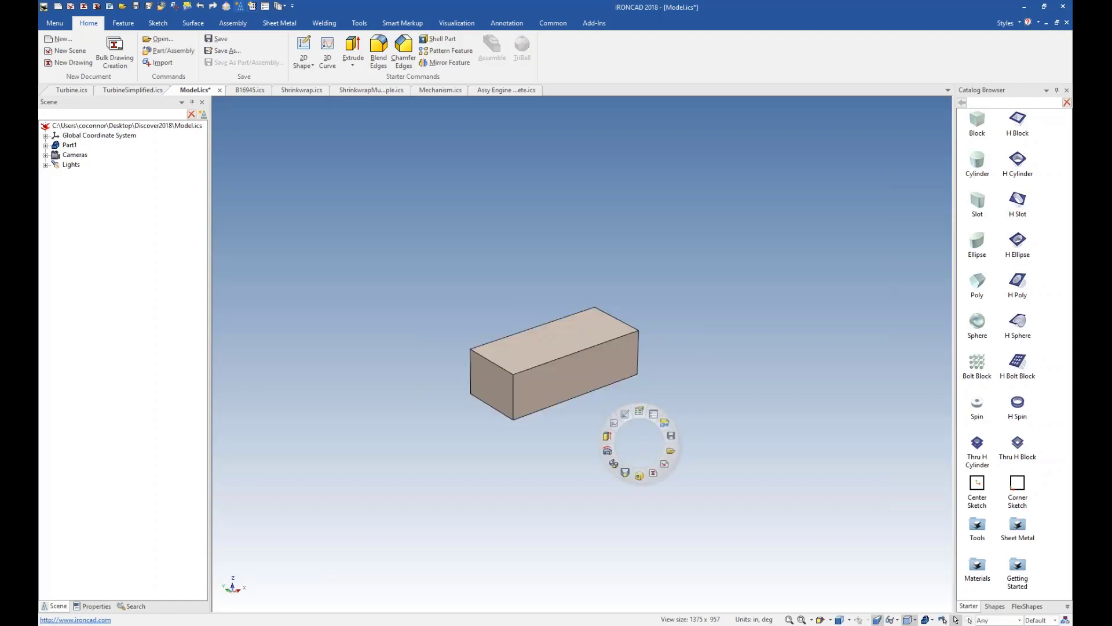
click(585, 370)
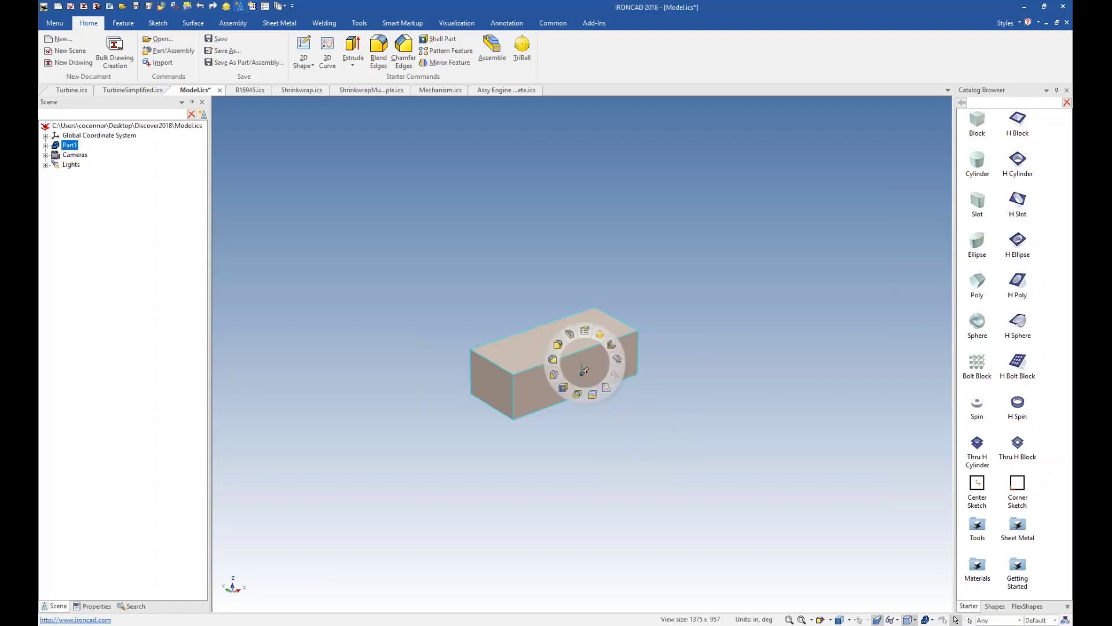
key(Delete)
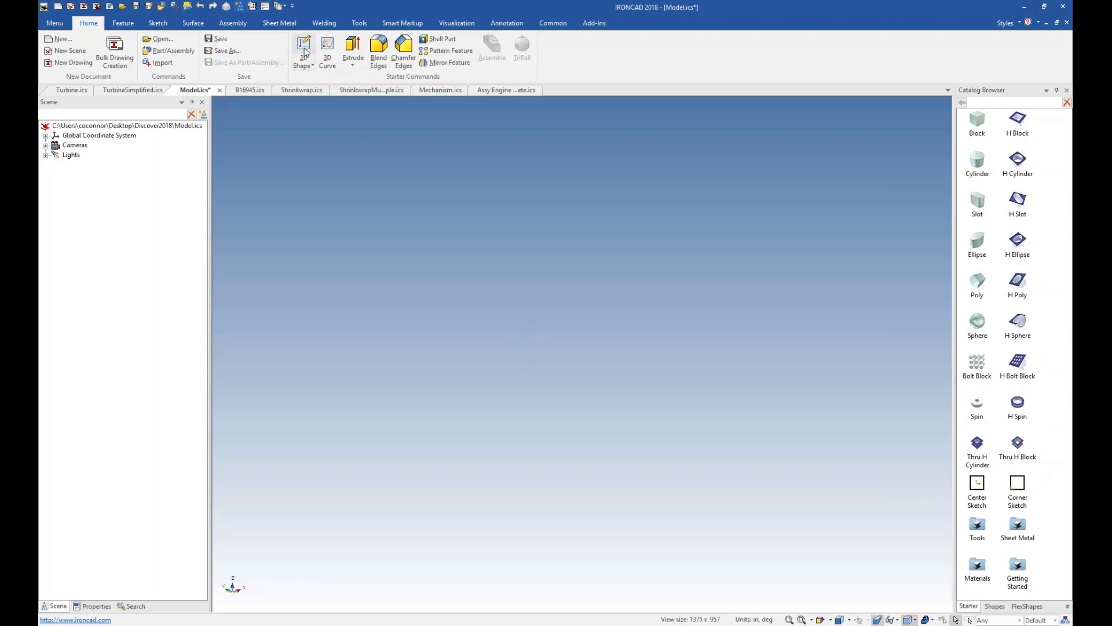
Start an Extrude and sketch a centre rectangle at the origin, 5 in long and 4 in wide.
click(353, 50)
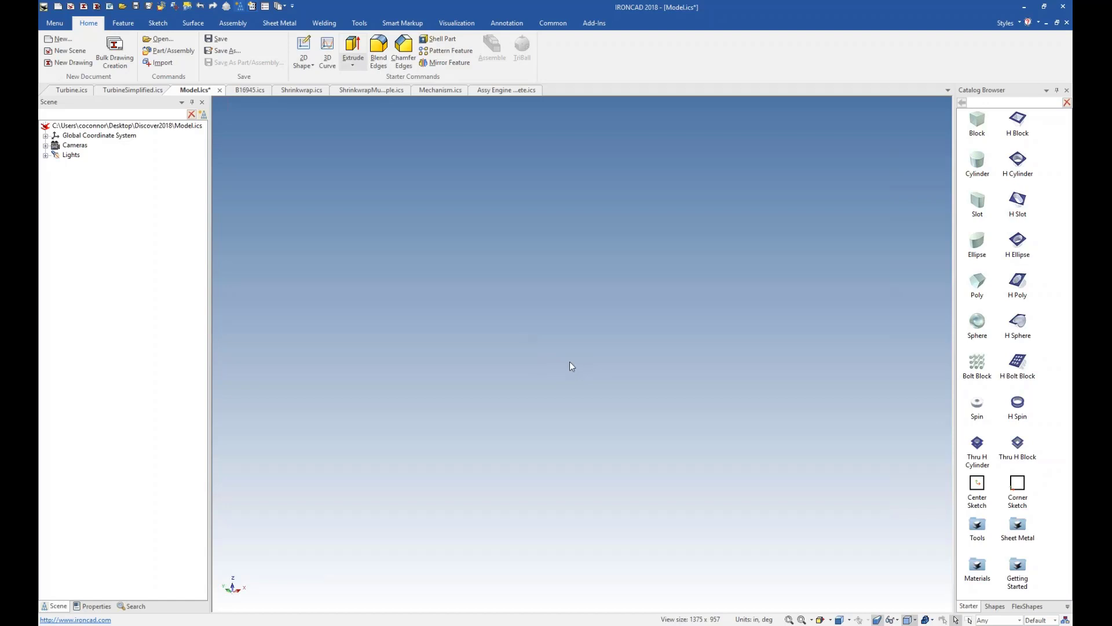
right_click(576, 380)
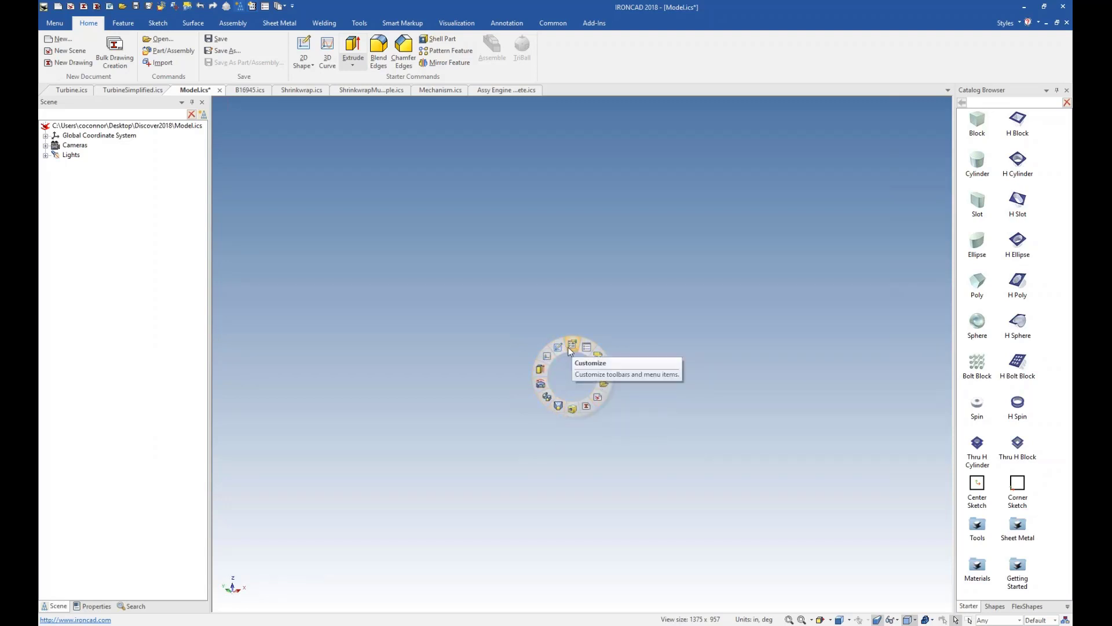
click(542, 369)
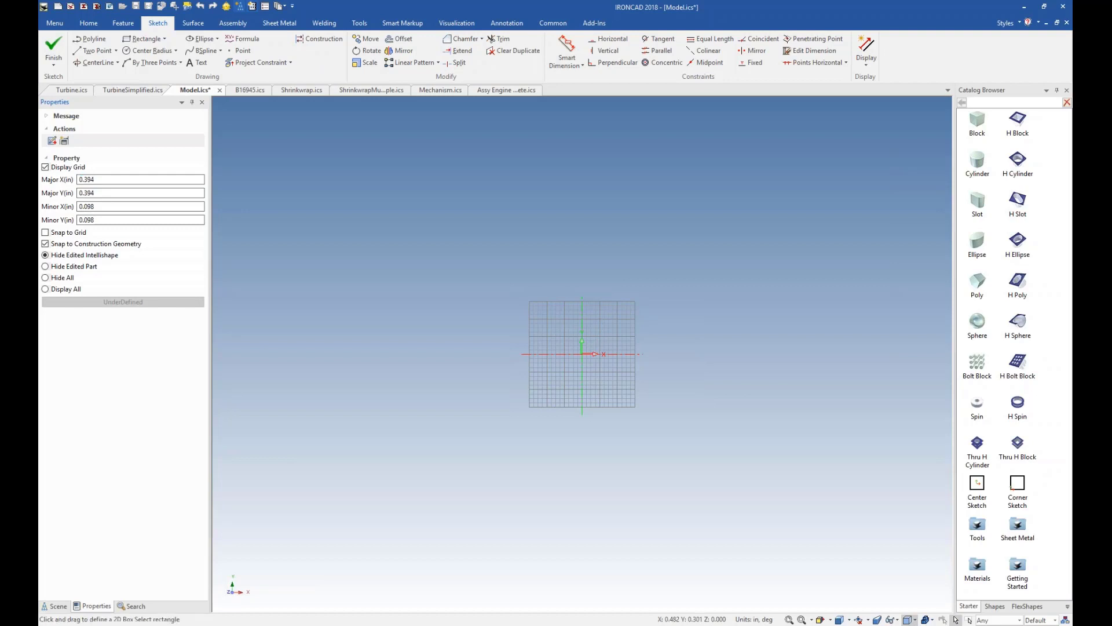
right_click(605, 345)
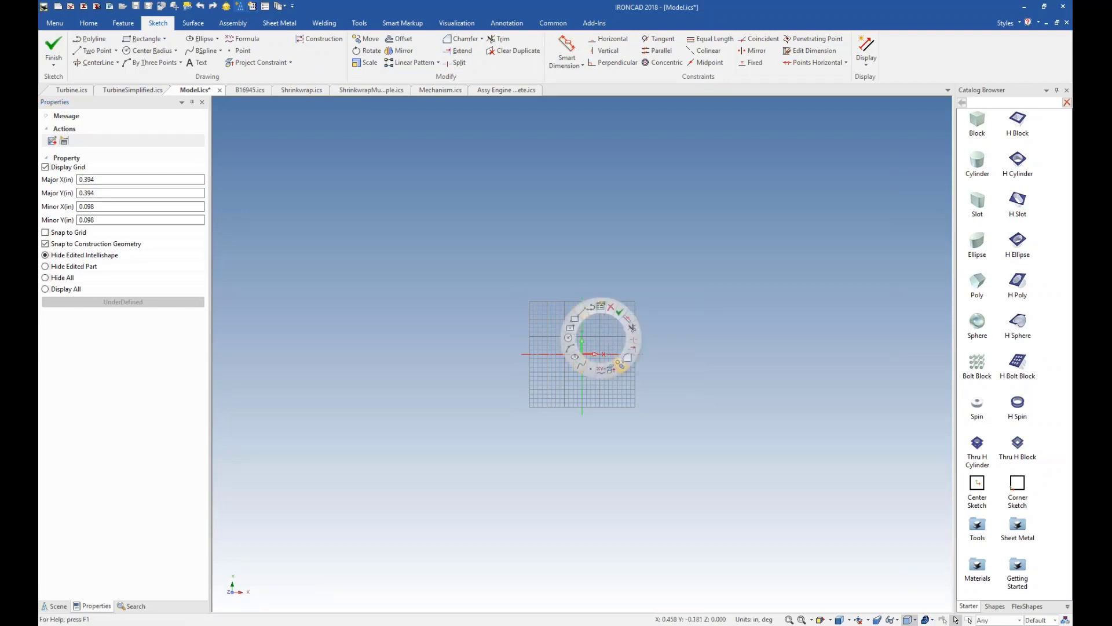
click(571, 328)
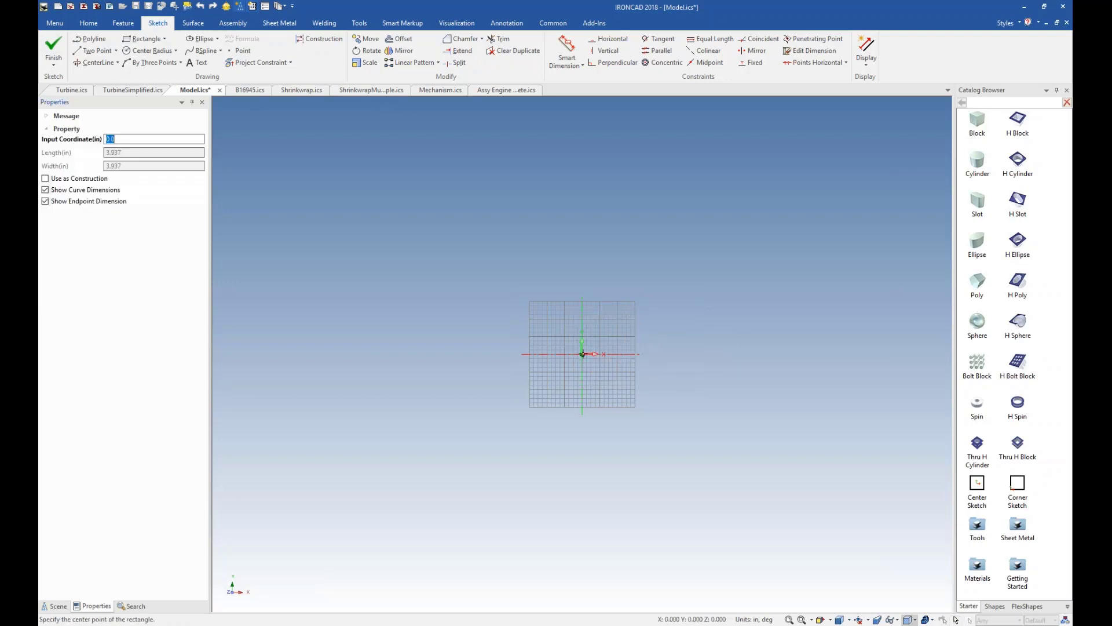
click(582, 353)
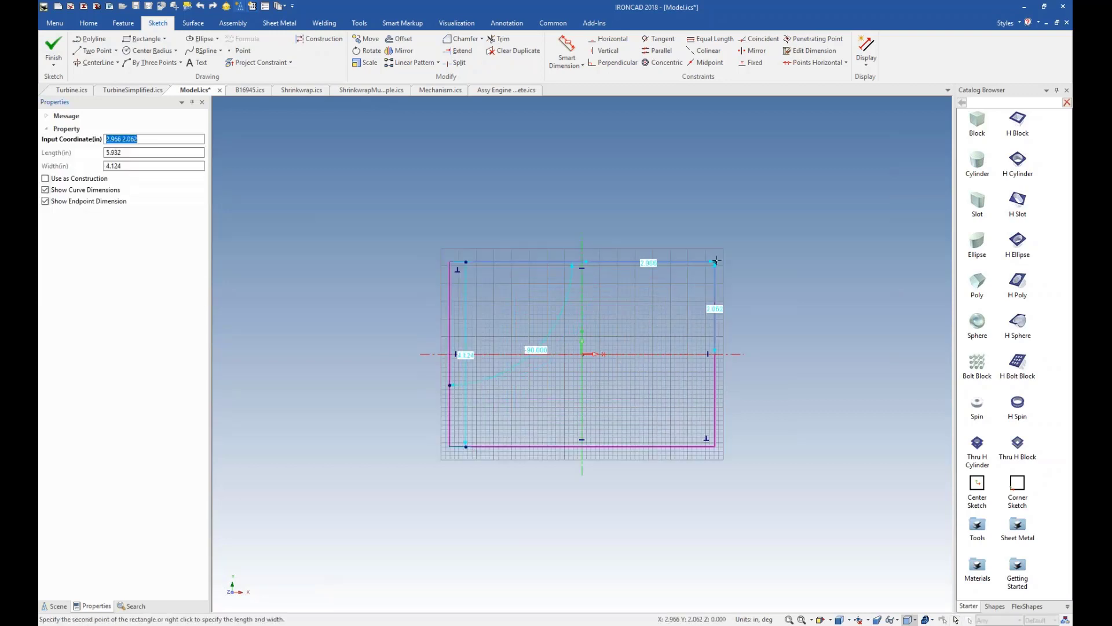
right_click(716, 258)
text(5)
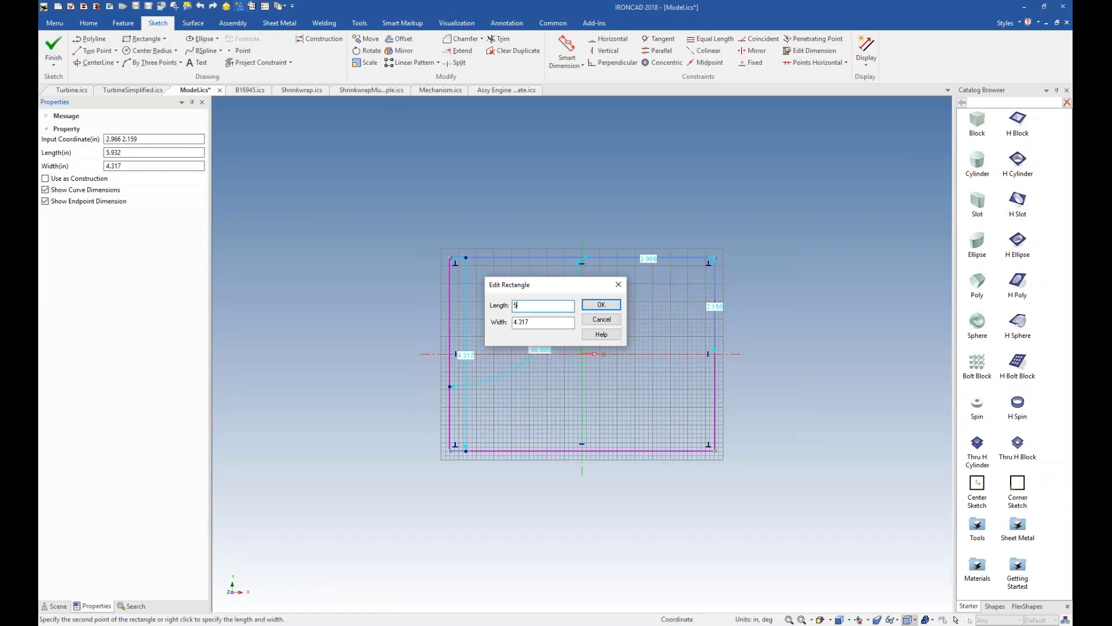
key(Tab)
text(4)
key(Return)
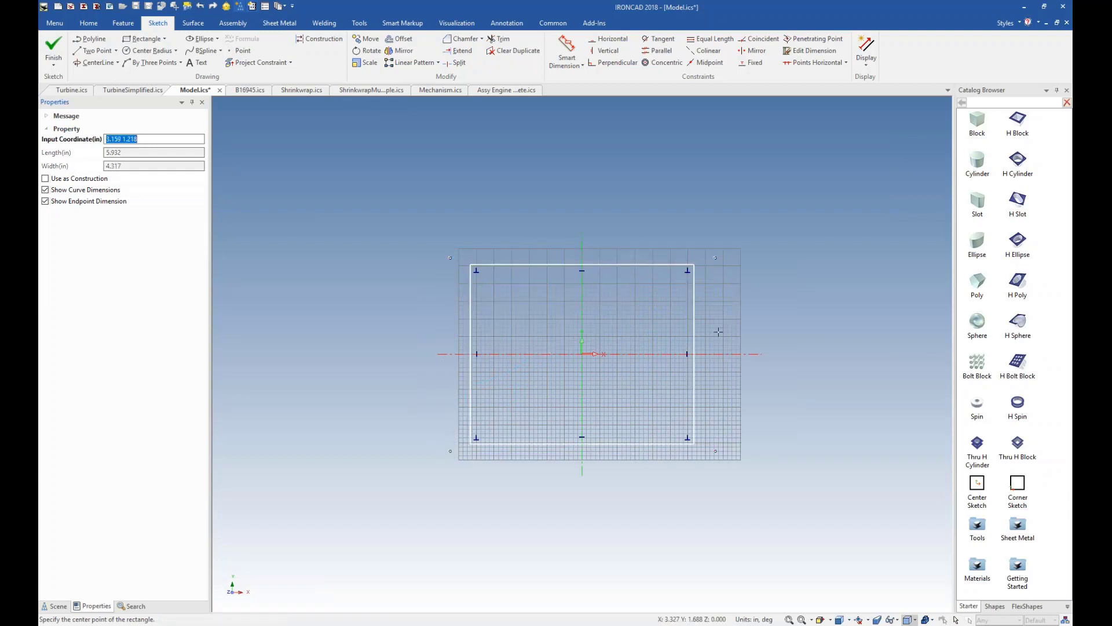
key(Escape)
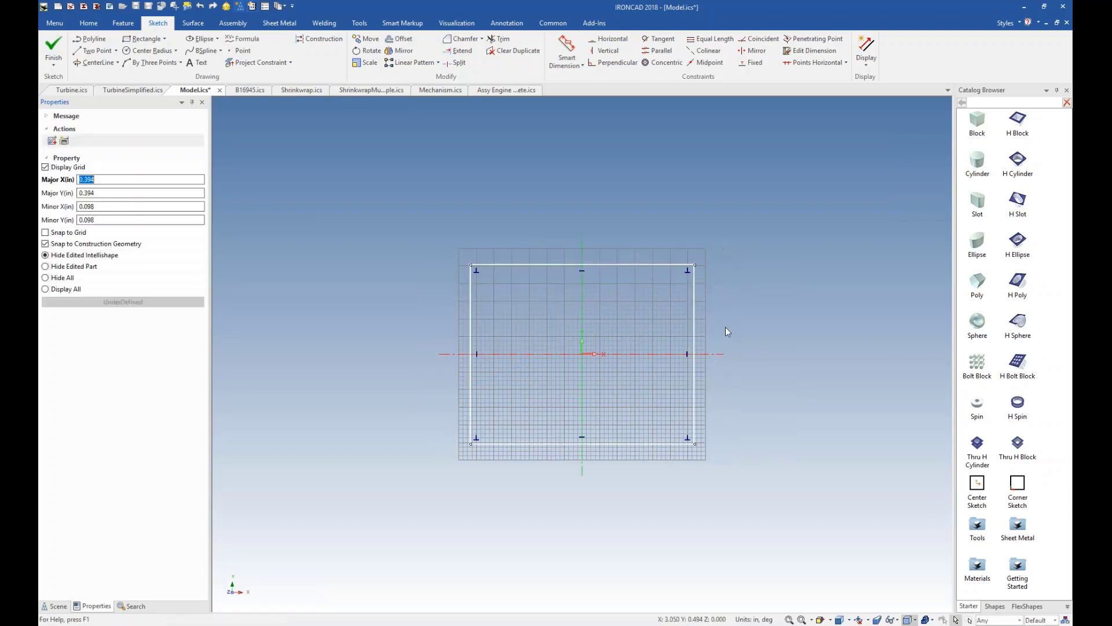
Finish the rectangle sketch and extrude it 1.25 in as added material.
right_click(726, 327)
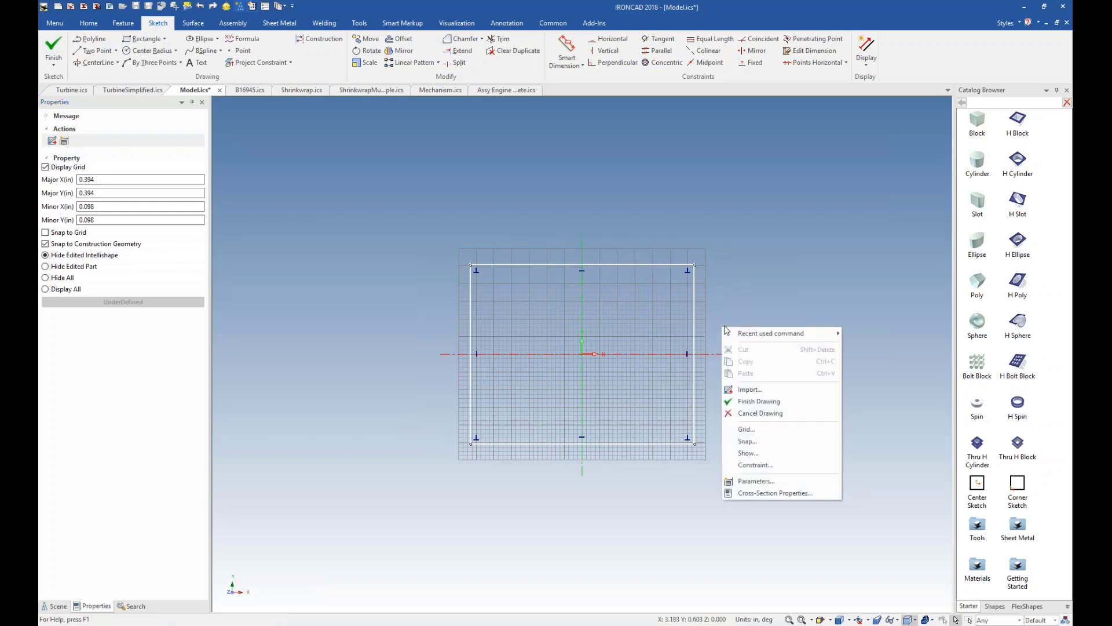
click(746, 401)
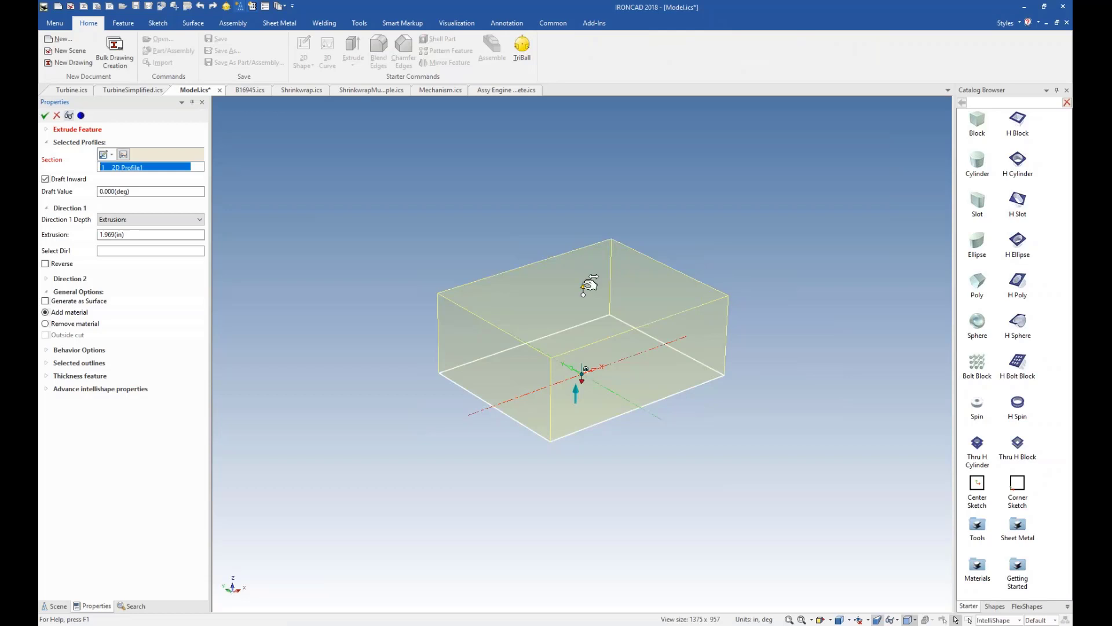
drag(583, 295, 590, 341)
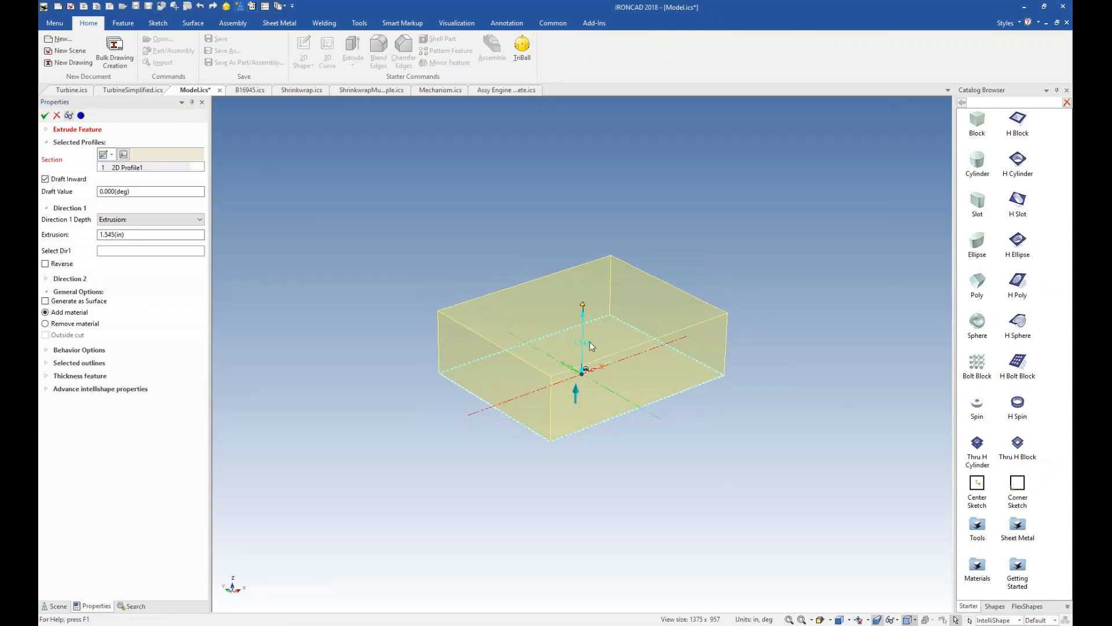
drag(134, 235, 76, 236)
text(1.25)
click(45, 116)
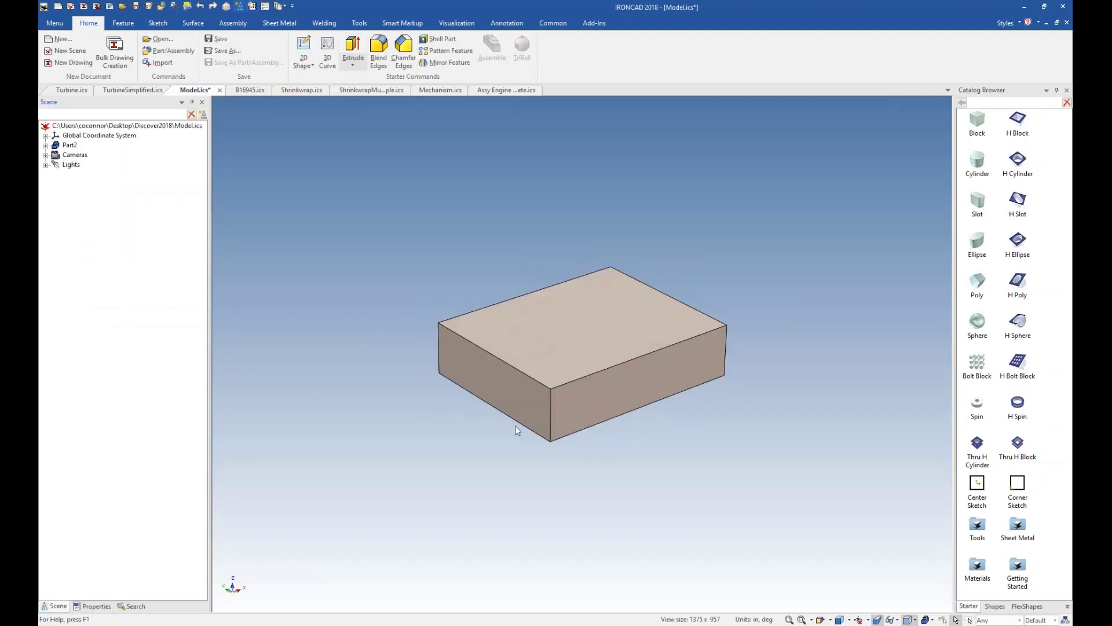
Set the extruded block's height to 0.75 in by editing its top face distance.
scroll(541, 406, up, 3)
click(619, 325)
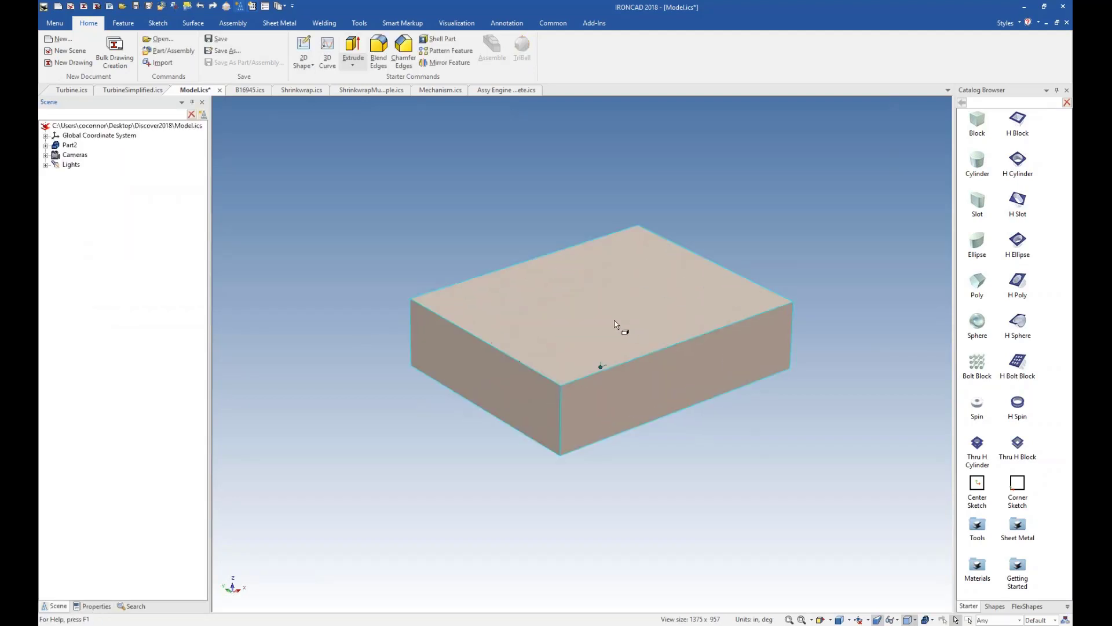
click(617, 319)
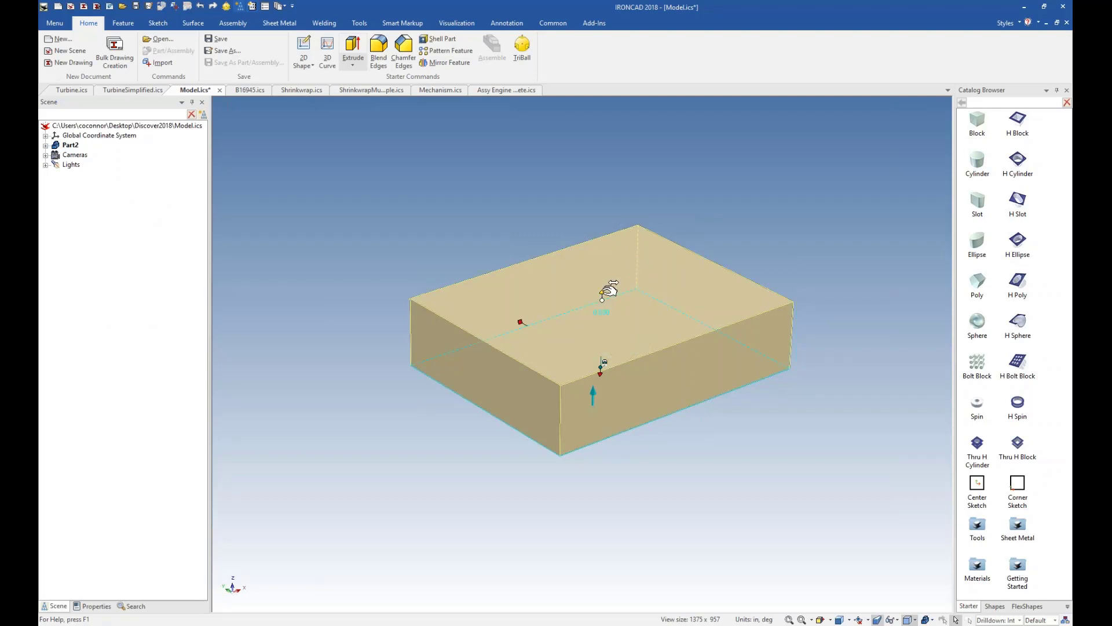
right_click(602, 293)
click(625, 297)
text(0.75)
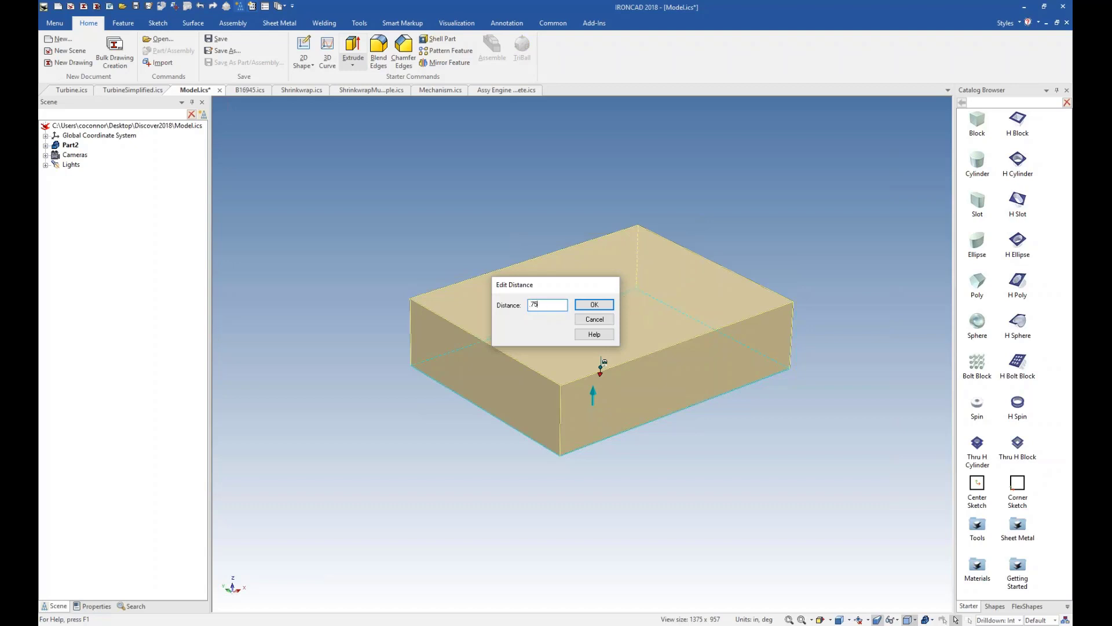
key(Return)
click(713, 241)
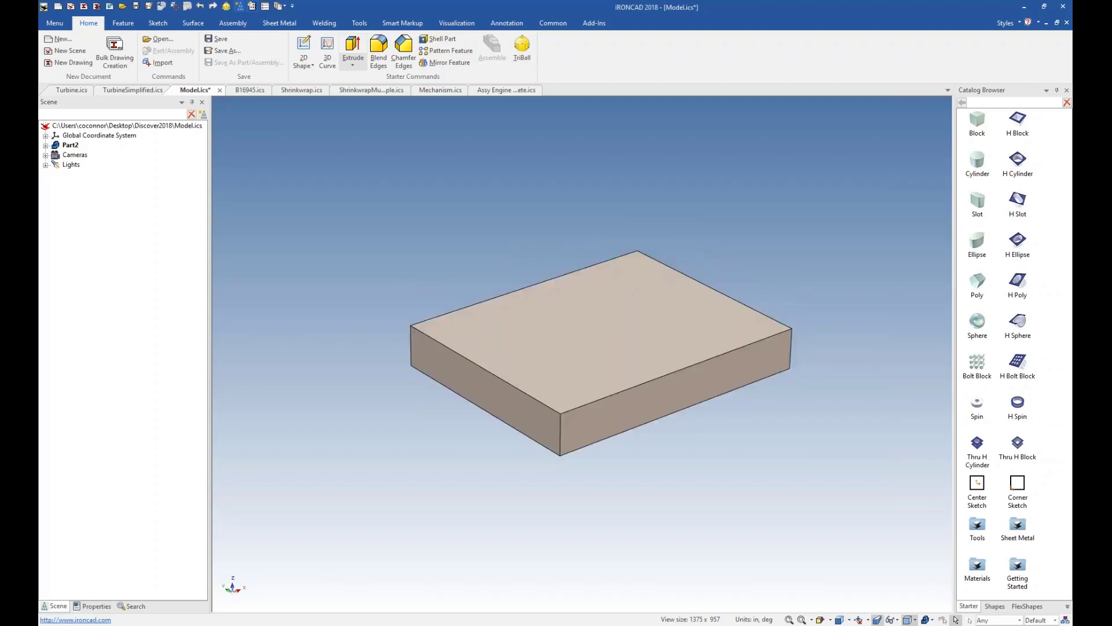
right_click(713, 241)
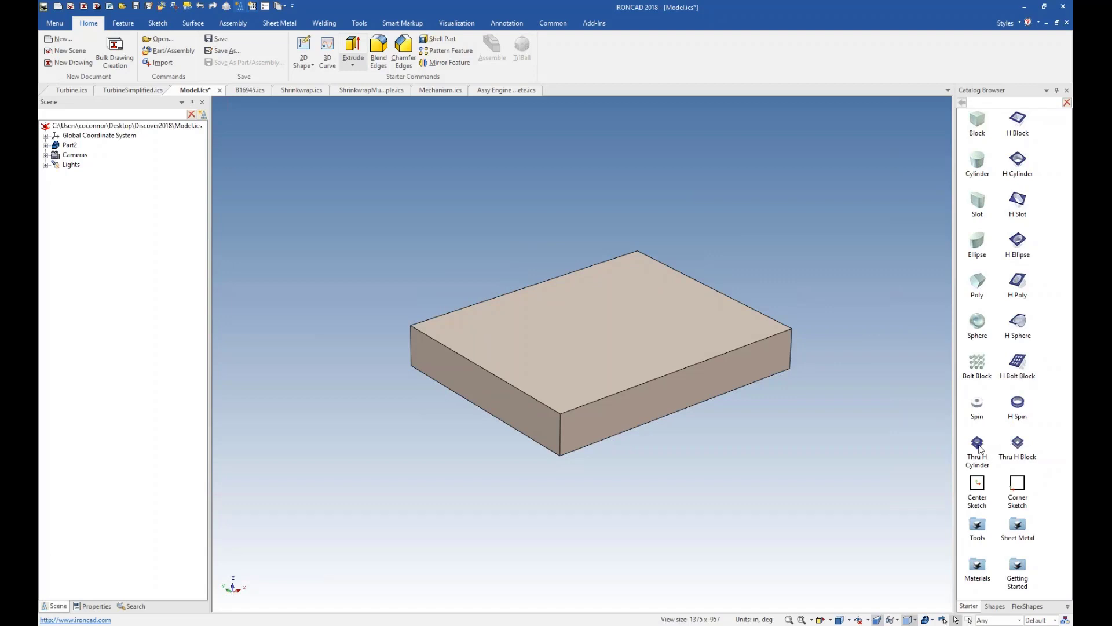
Place a Thru H Cylinder from the Starter catalog on the block's top face near the front corner and set its diameter to 0.25 in.
drag(977, 446, 568, 373)
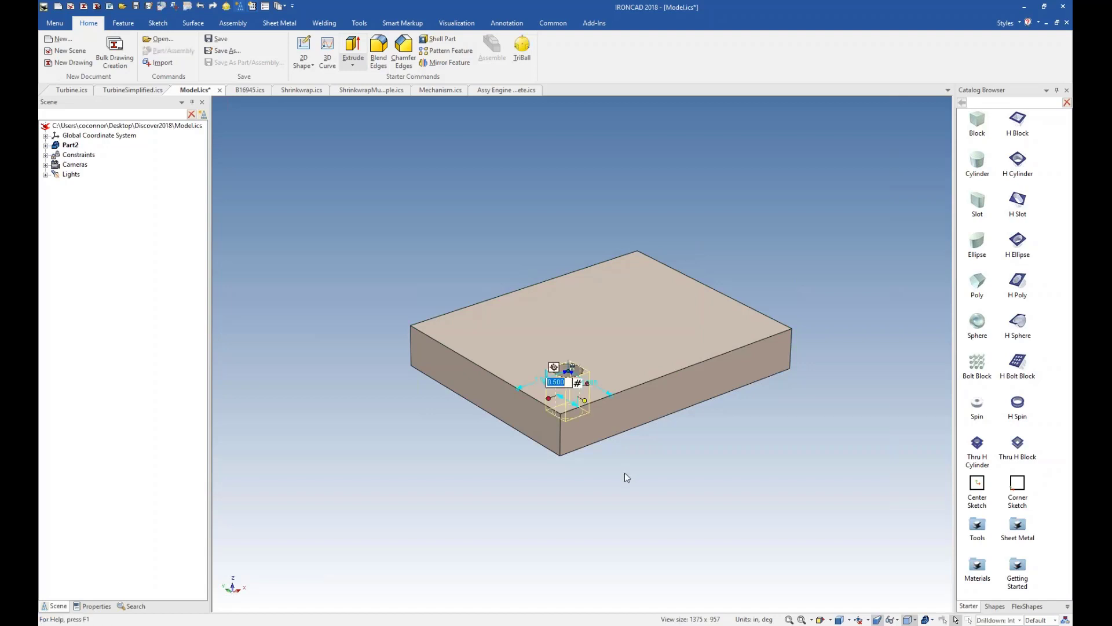
middle_drag(602, 338, 593, 362)
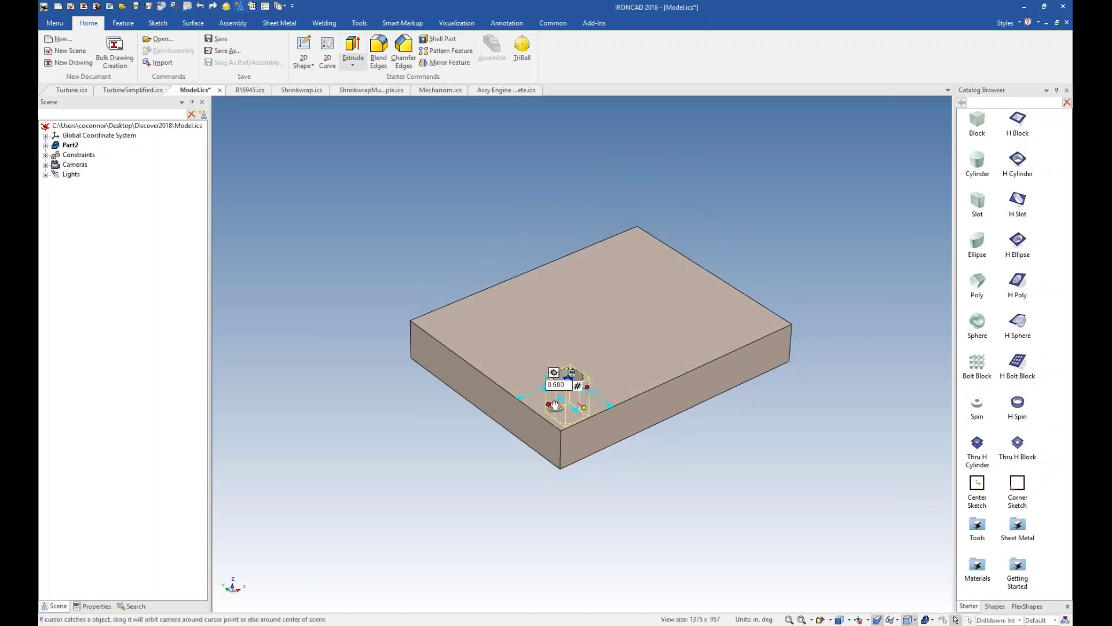
drag(570, 384, 547, 385)
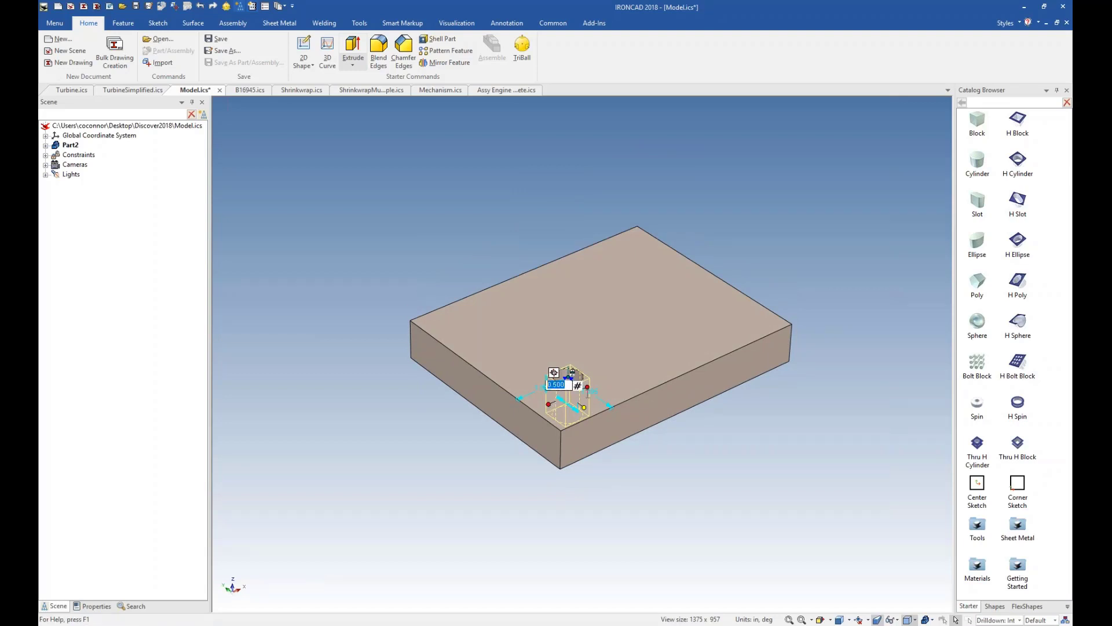
text(.25)
key(Return)
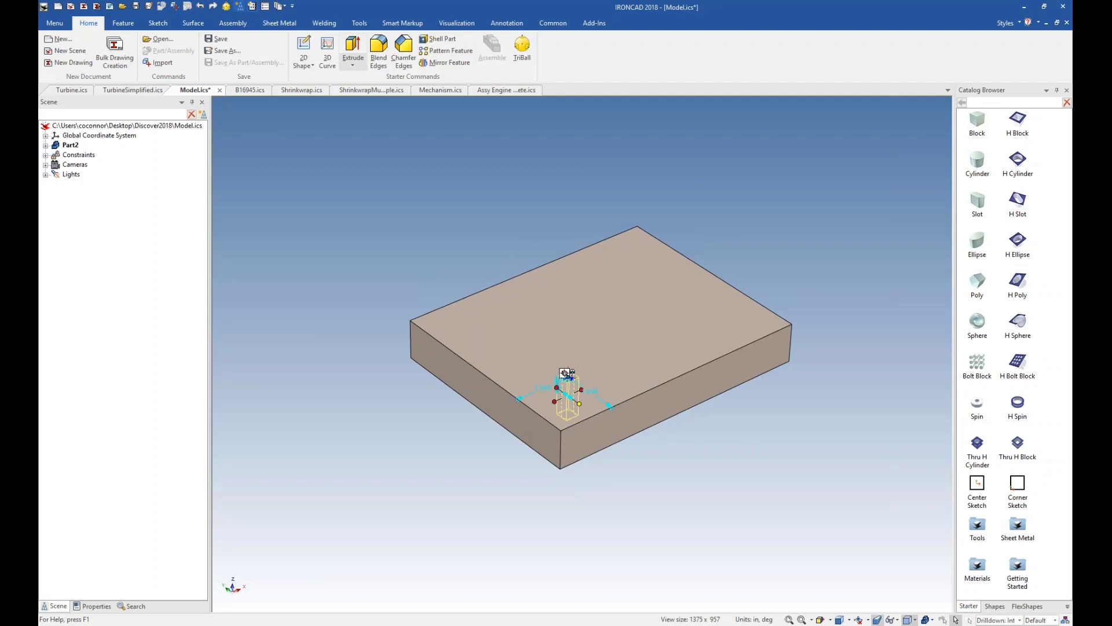
Set both SmartDimensions locating the hole from the block's adjacent side faces to 0.5 in.
right_click(547, 387)
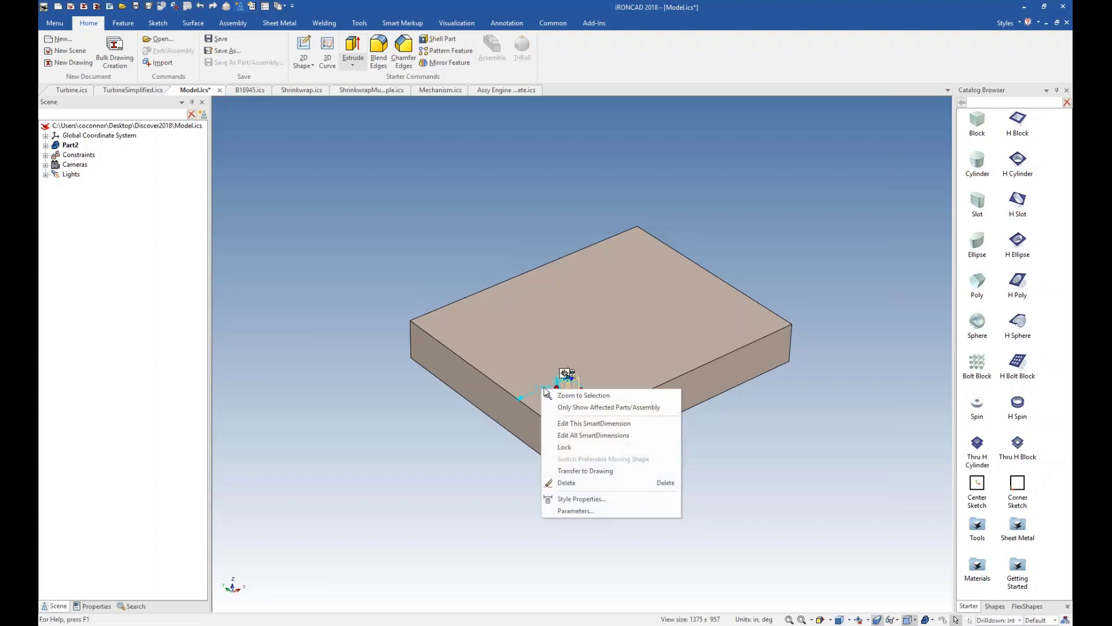
click(575, 435)
click(548, 278)
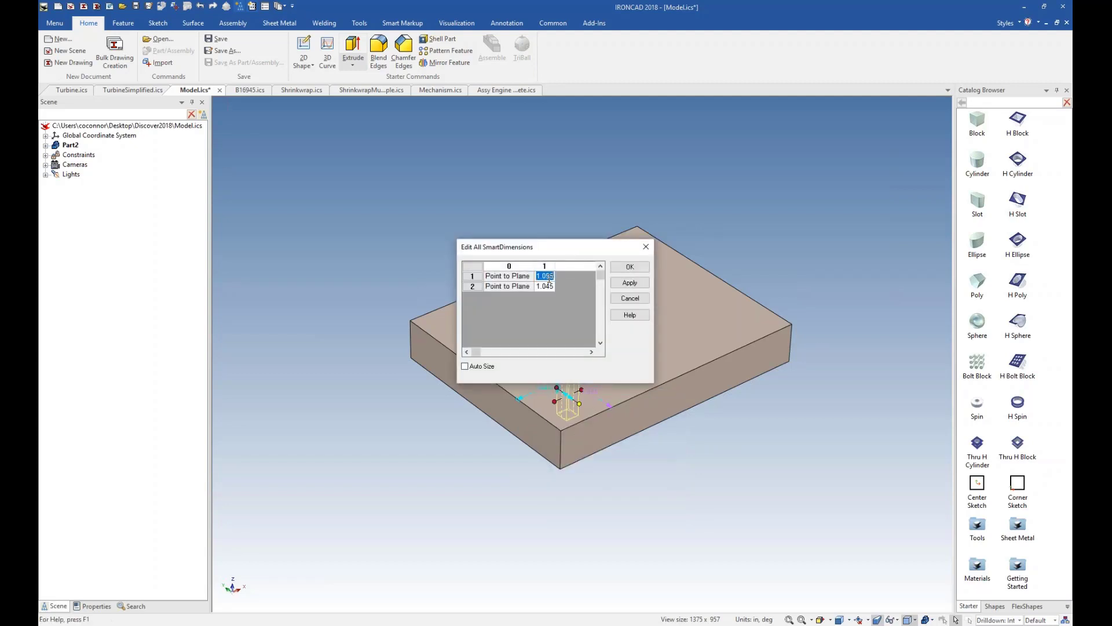
text(.5)
click(543, 286)
text(.5)
click(629, 283)
click(630, 267)
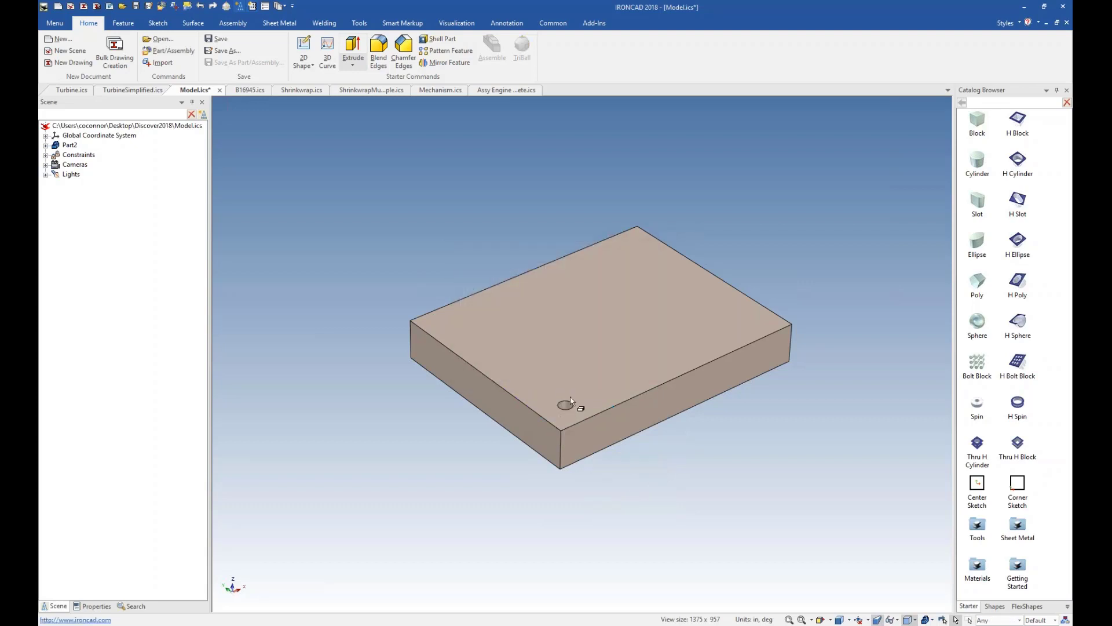
Review the selection and command states available for customizing the Quick Commands, starting from the selected block feature, and close the settings.
right_click(579, 343)
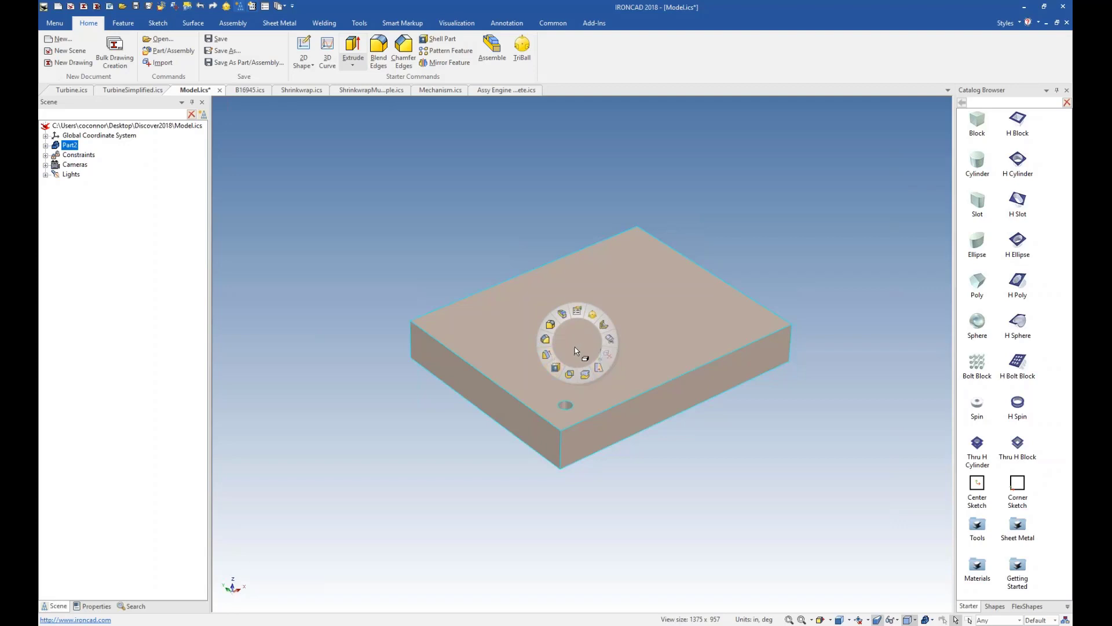
click(580, 350)
click(573, 347)
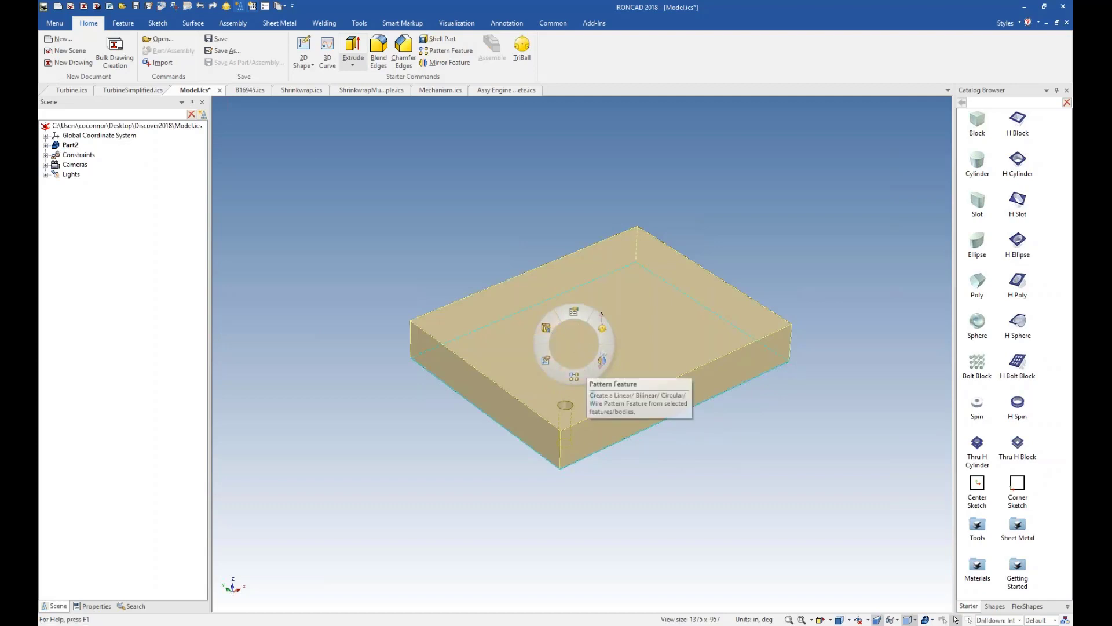
click(574, 313)
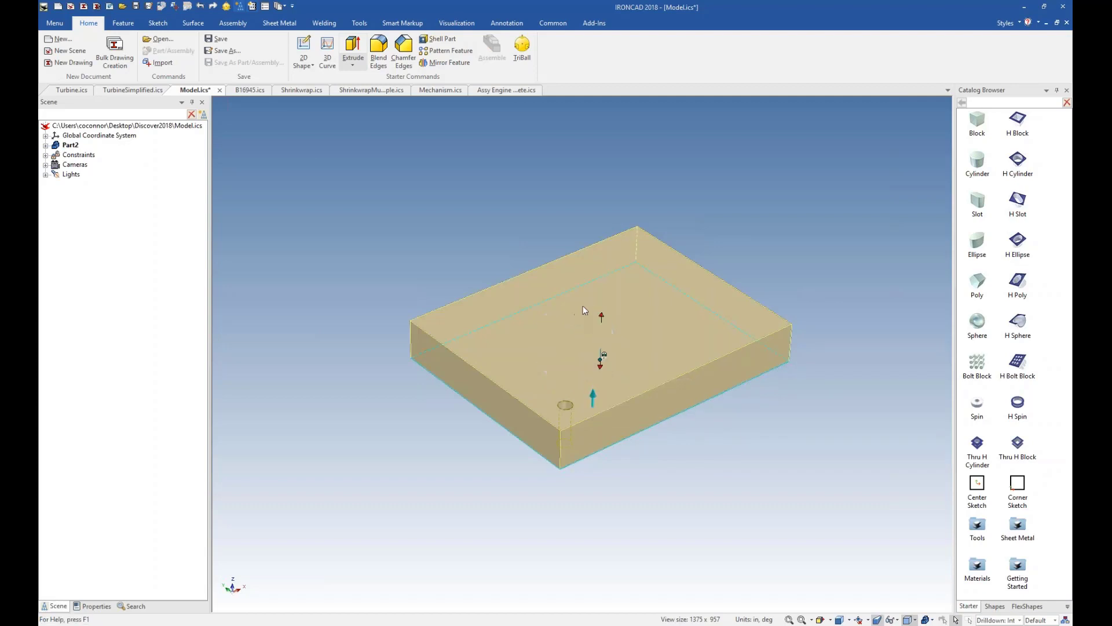
click(652, 206)
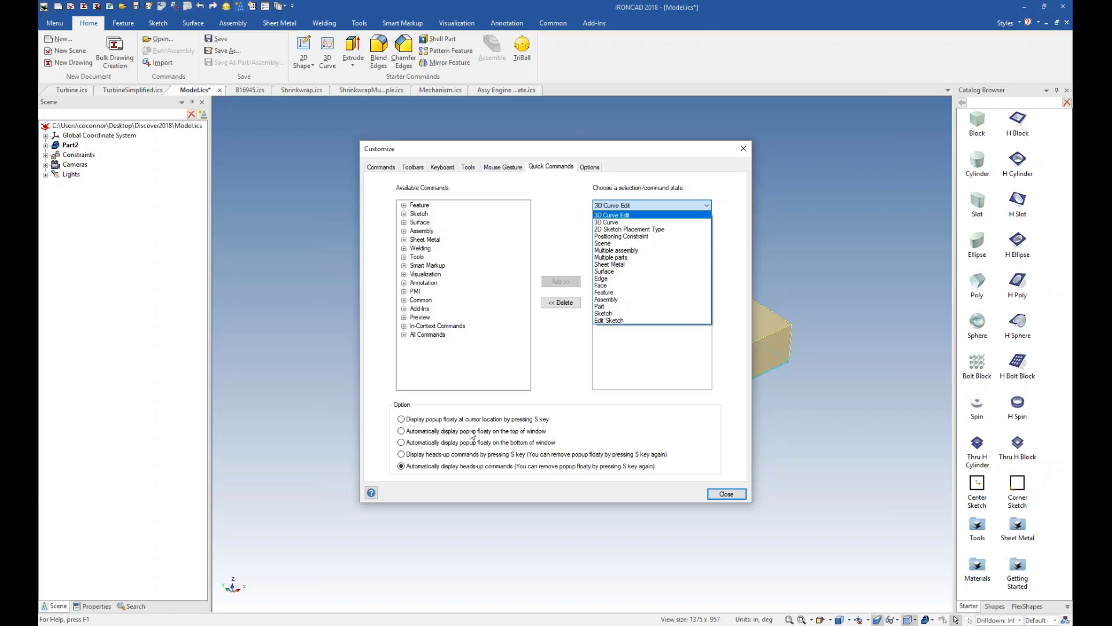
click(726, 493)
click(727, 493)
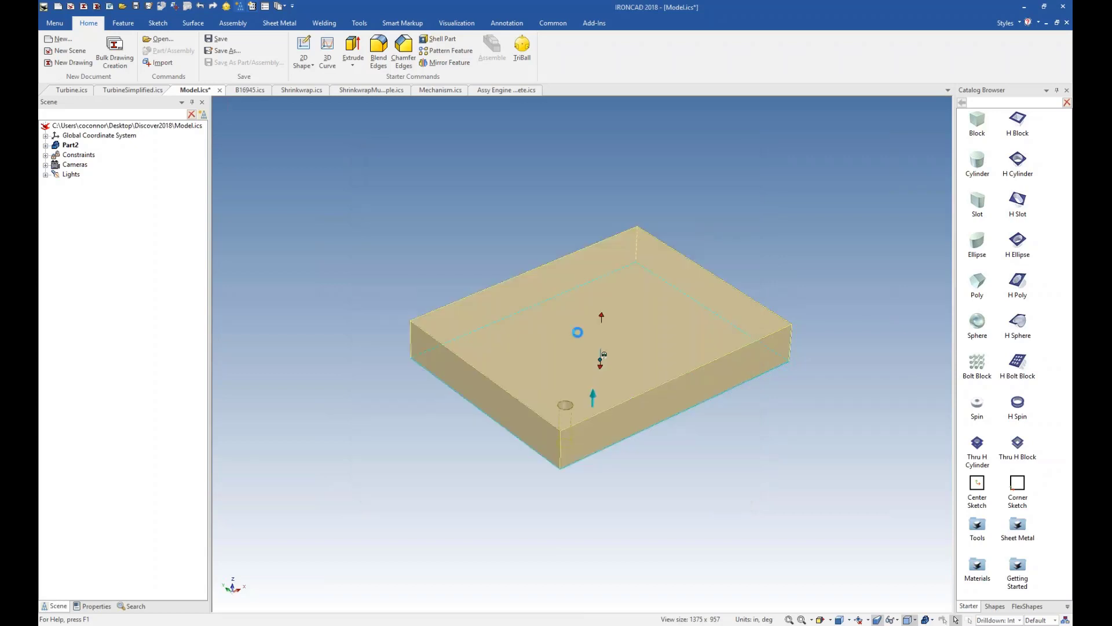
Edit the block's cross-section sketch, fillet its four corners with a 0.5 in radius, and finish the sketch.
right_click(610, 333)
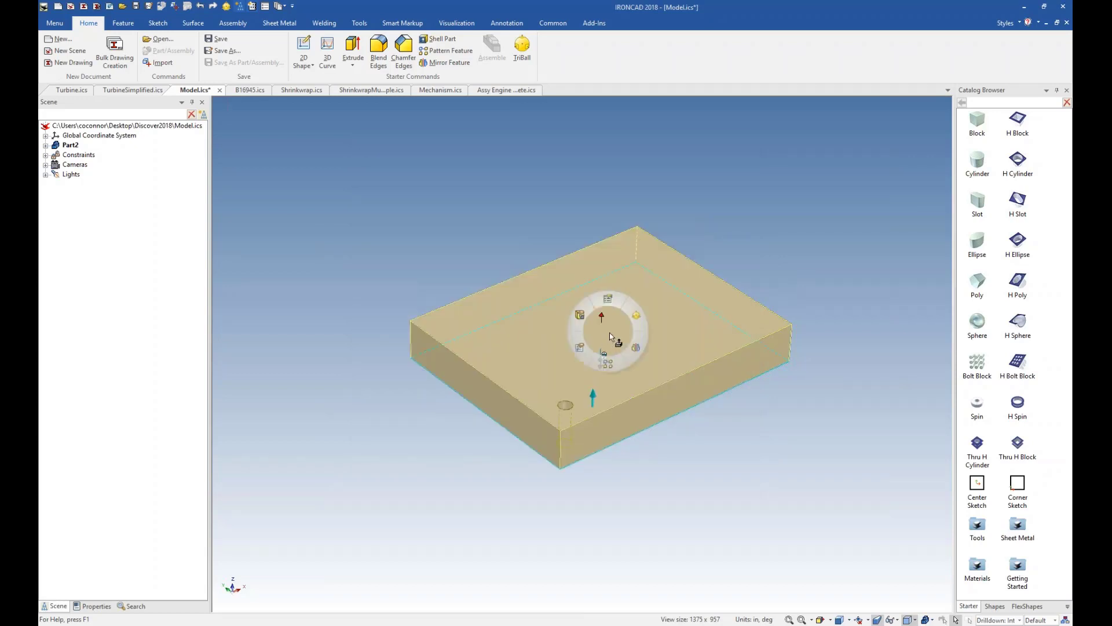
click(579, 346)
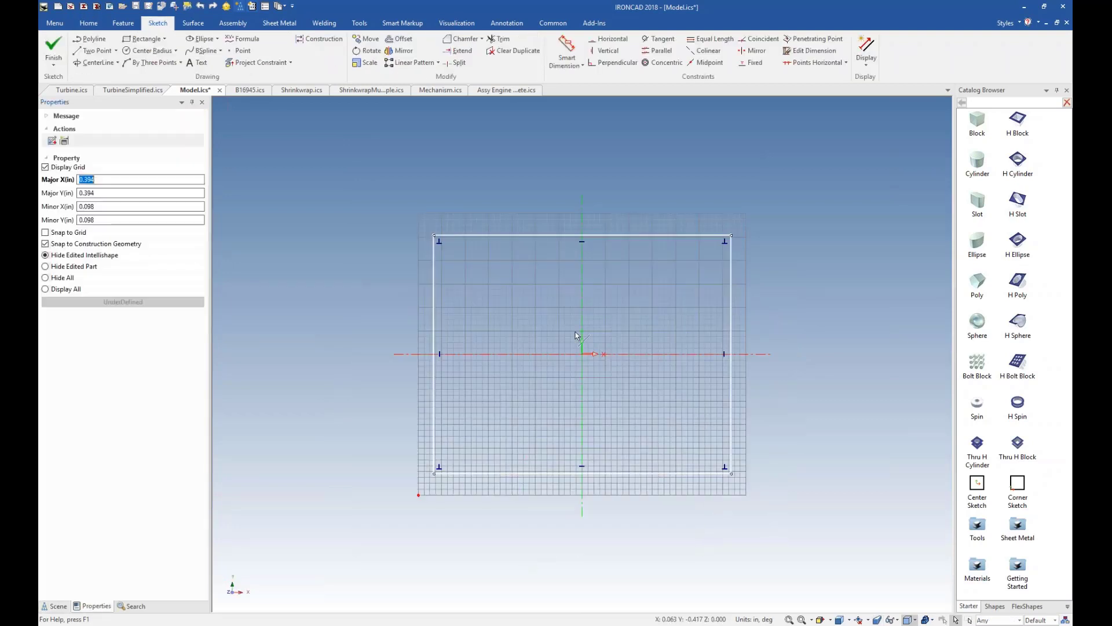
click(545, 236)
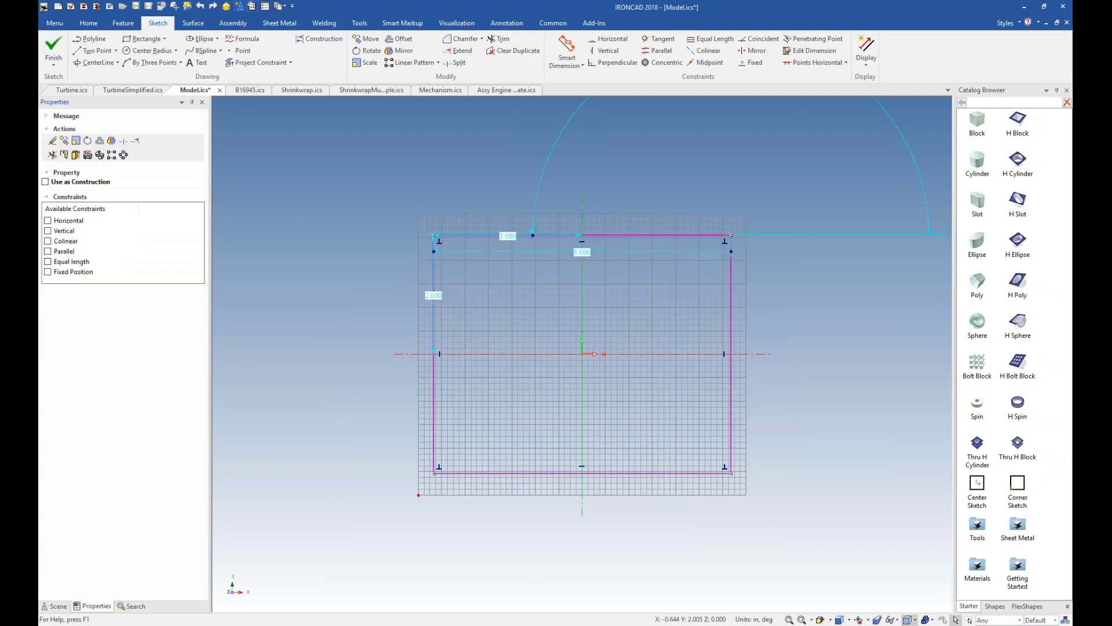
right_click(546, 237)
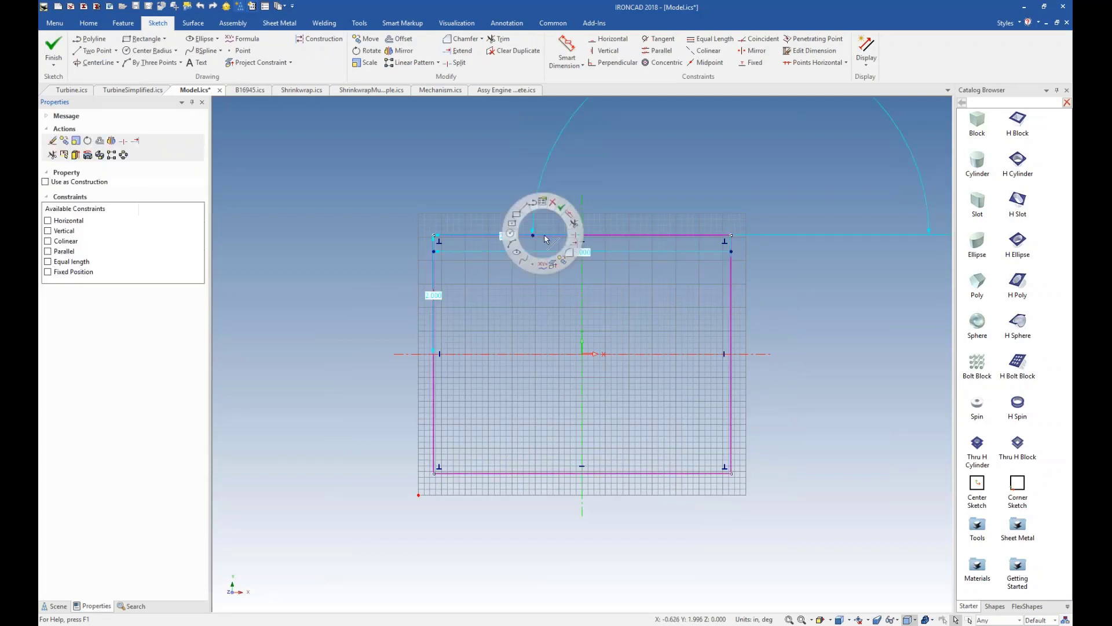
click(571, 256)
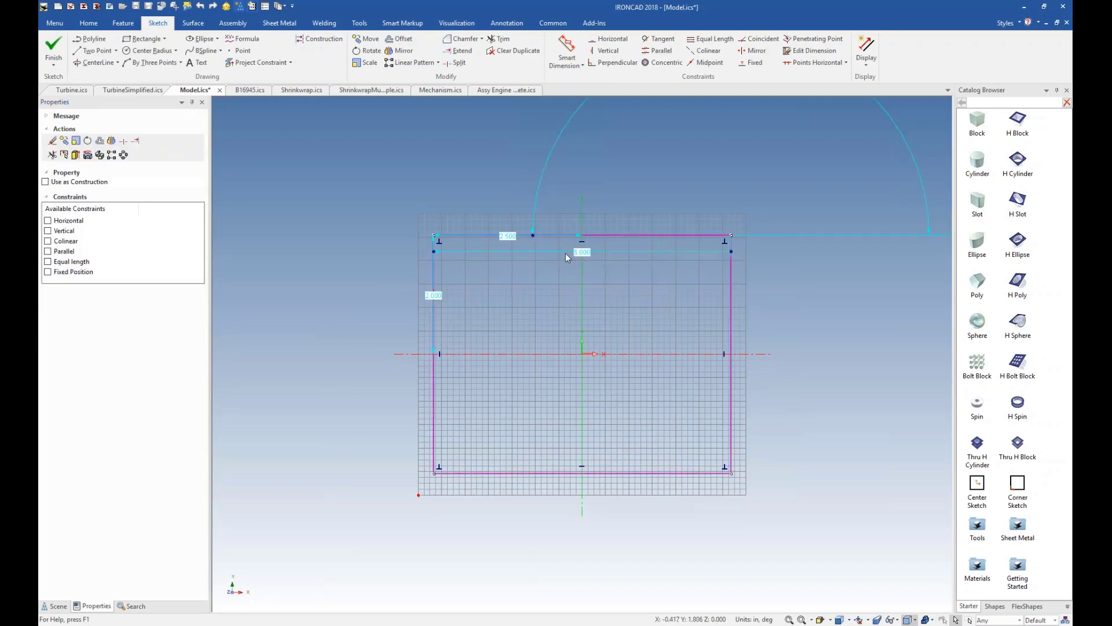
right_click(464, 261)
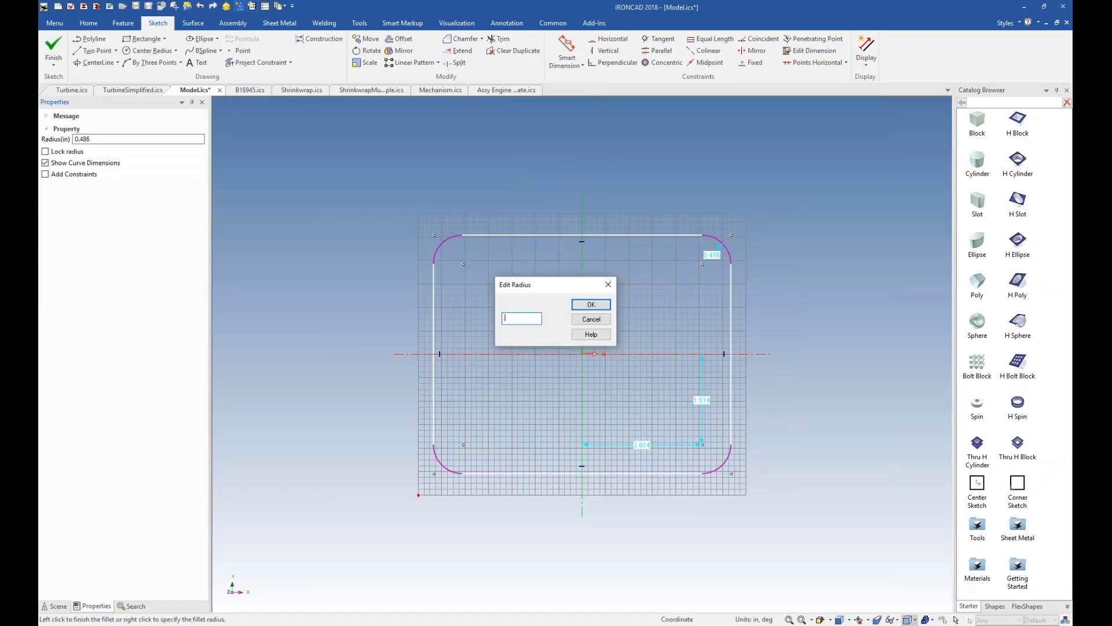
text(5)
key(Return)
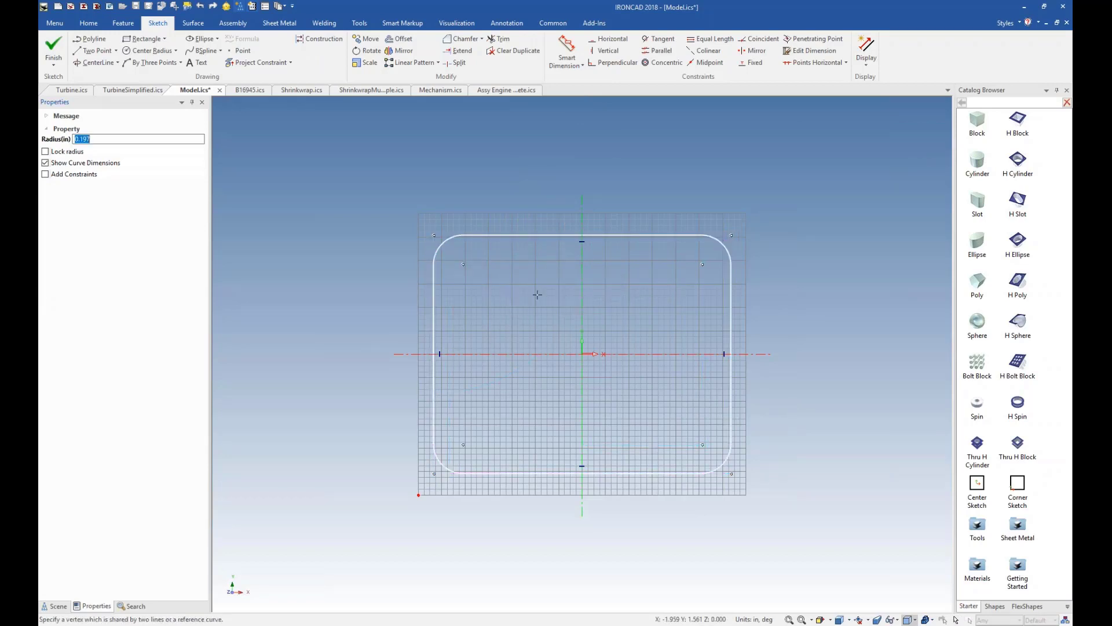
right_click(624, 323)
click(640, 399)
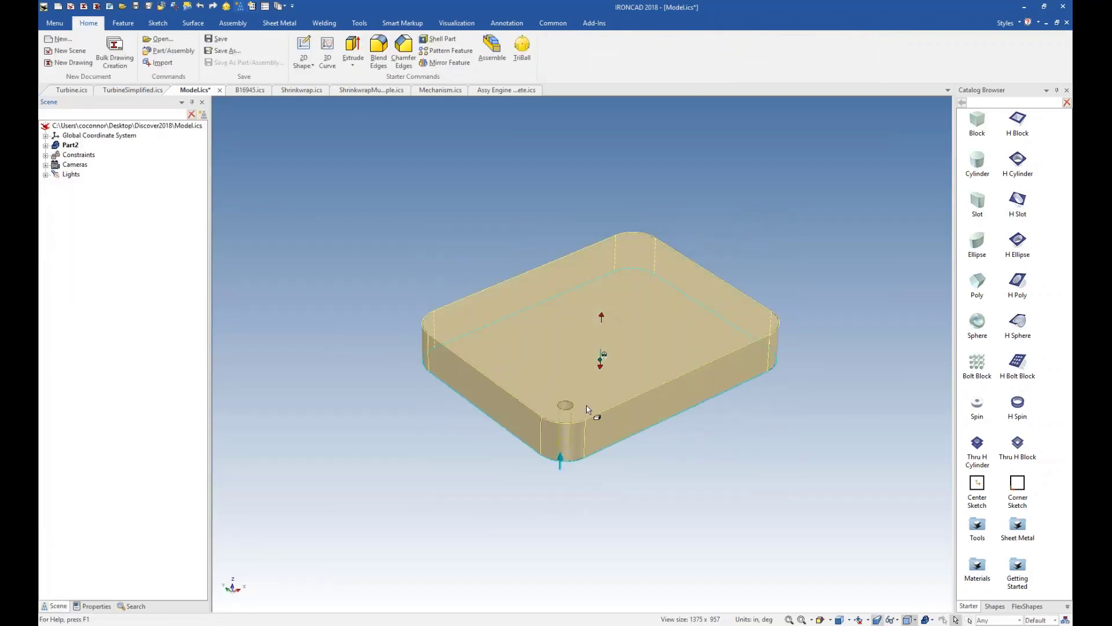
click(567, 406)
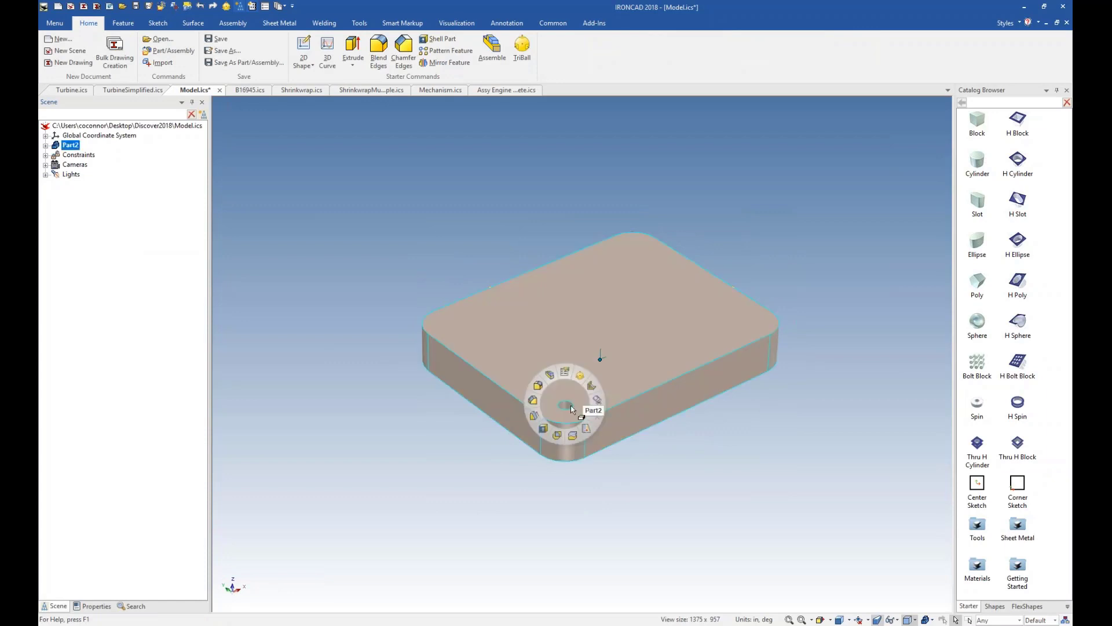
click(567, 408)
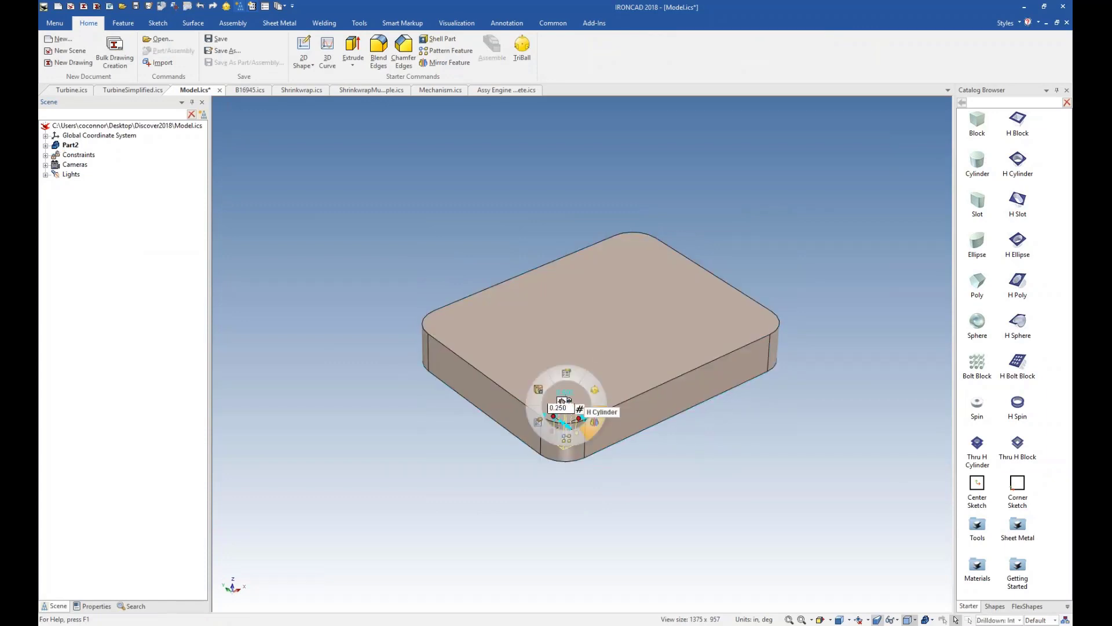
click(605, 464)
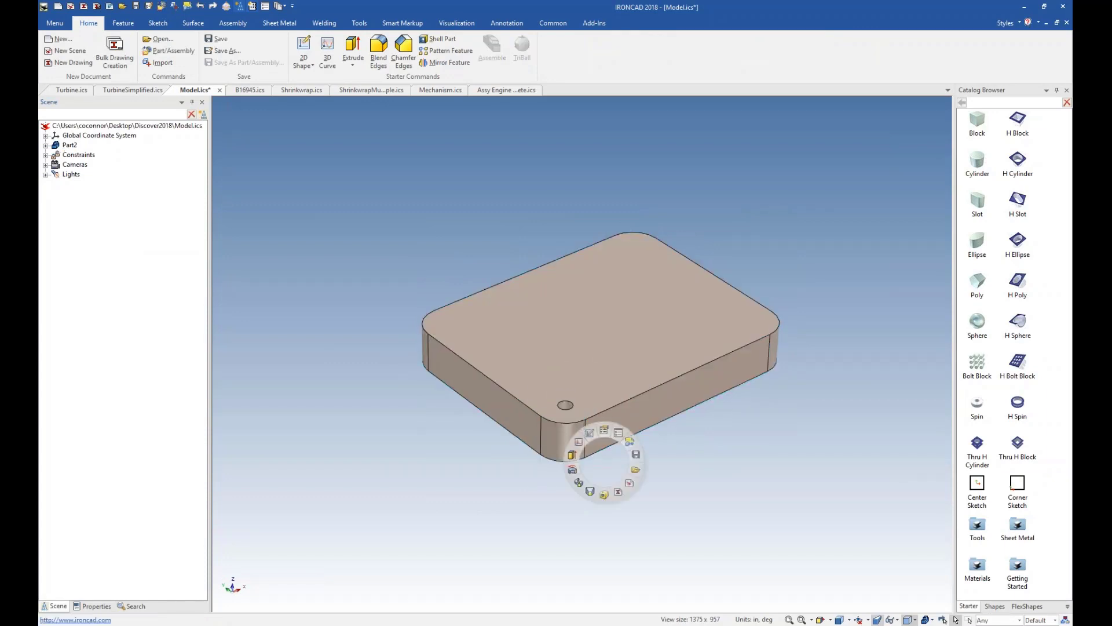
Use the TriBall on the corner hole to create linked copies at the other three corner arc centers and the top face's center.
click(566, 404)
click(568, 407)
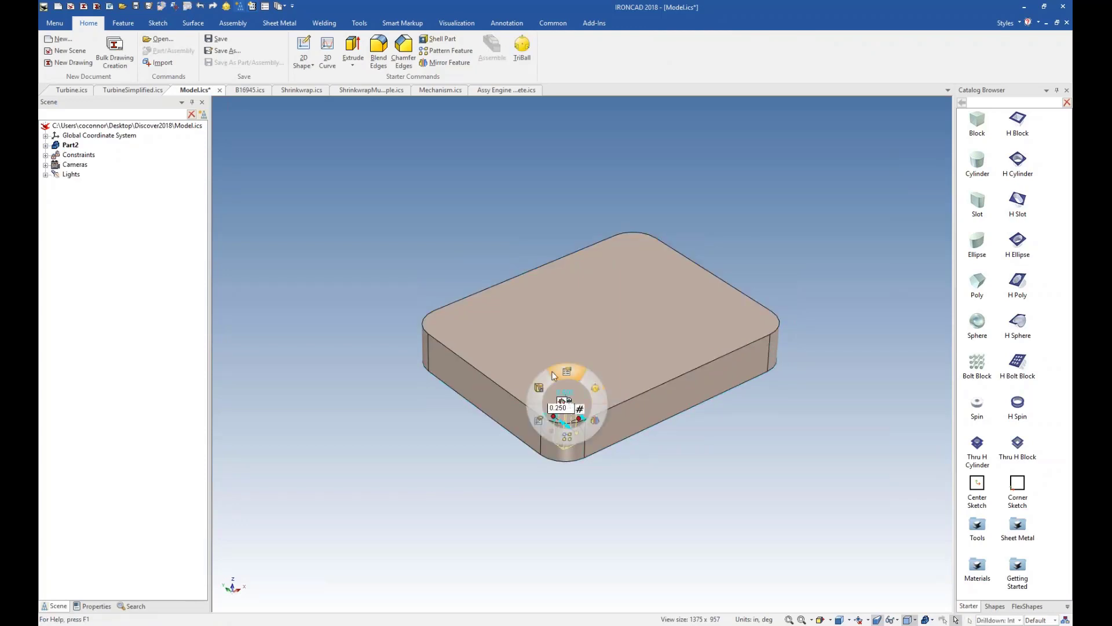
click(596, 392)
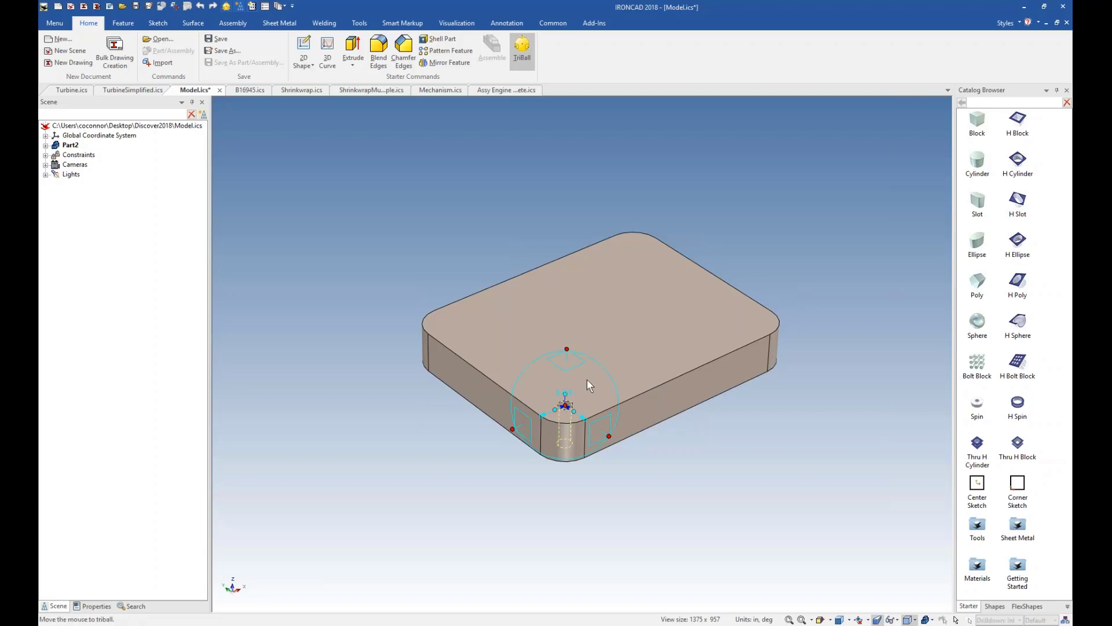
right_click(570, 404)
mouse_move(613, 446)
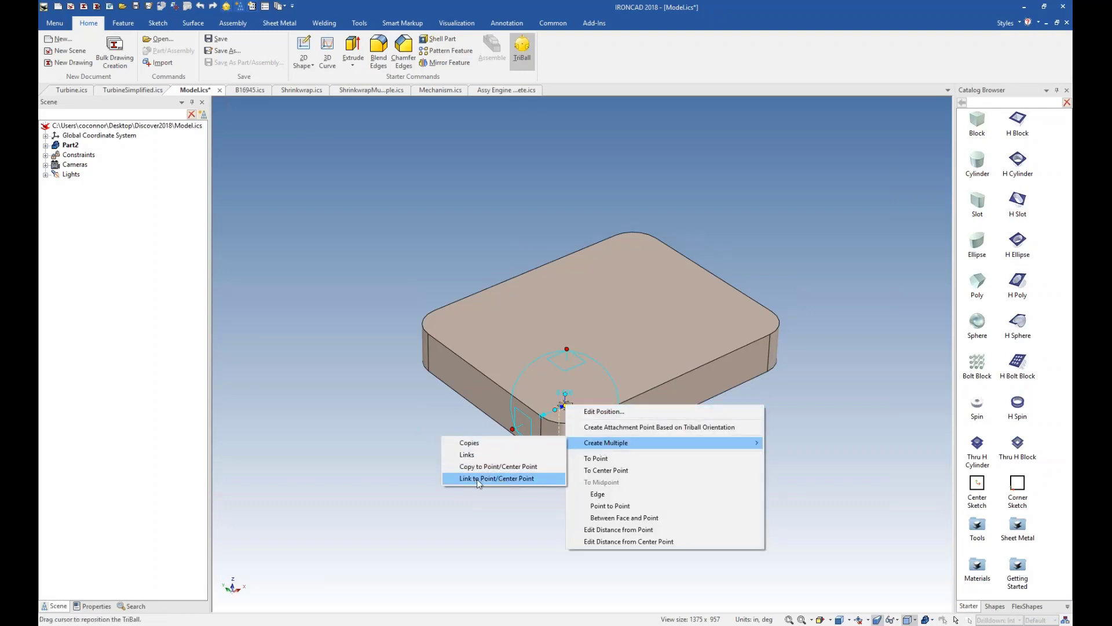
click(508, 481)
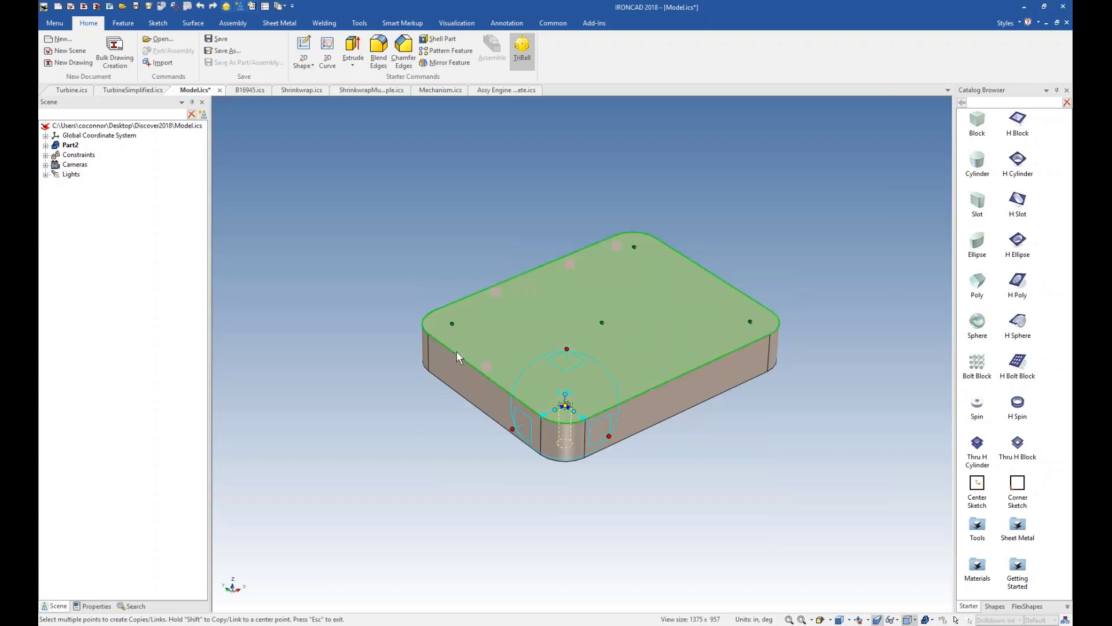
click(452, 322)
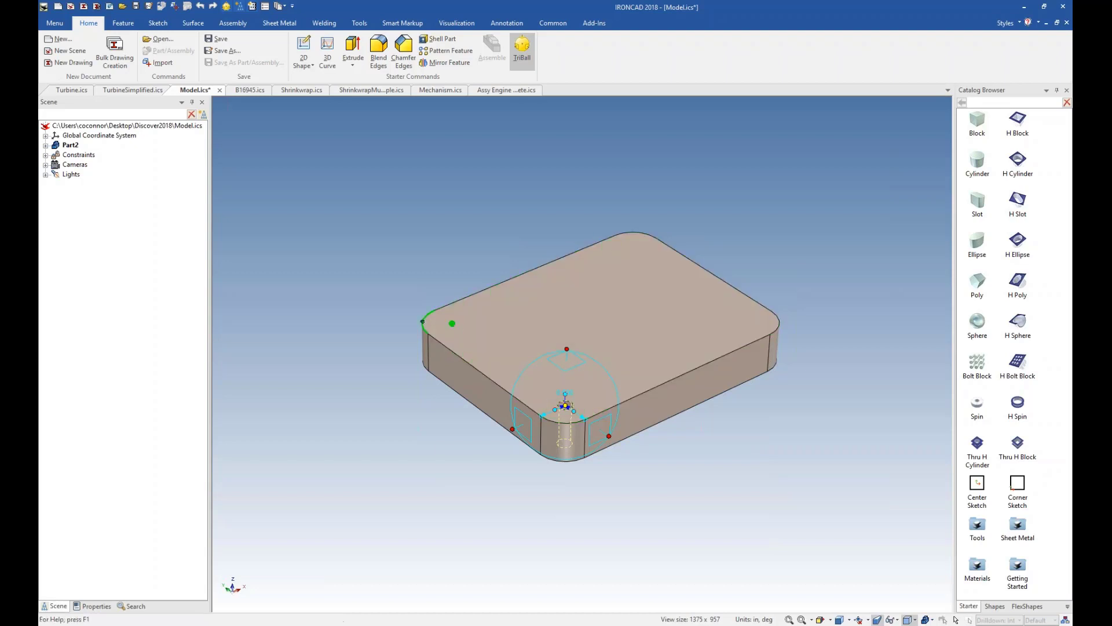
click(634, 247)
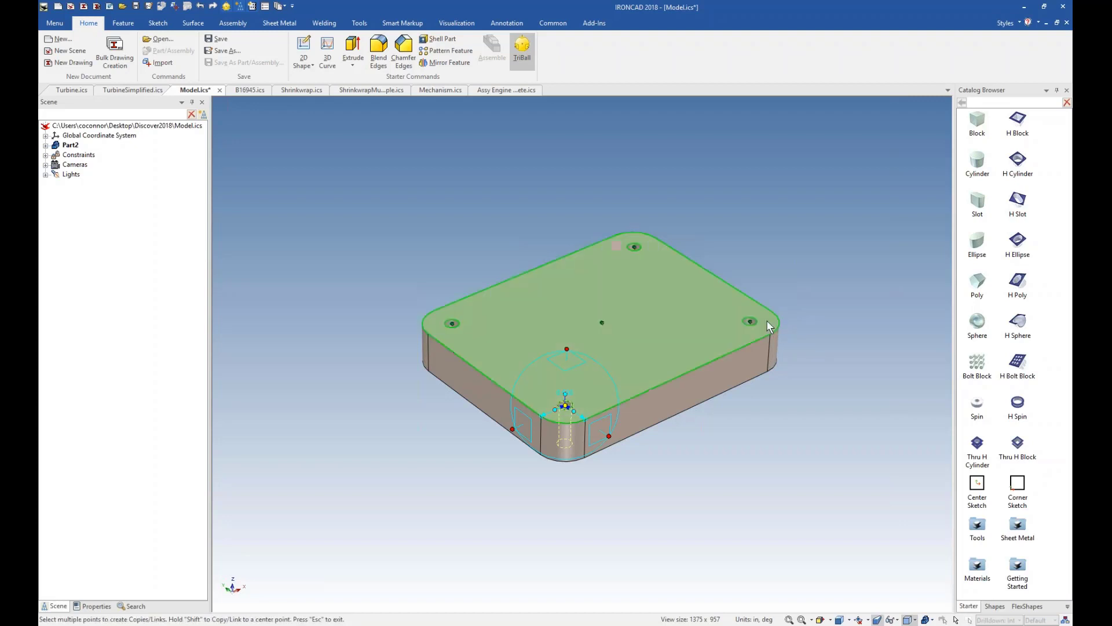
click(601, 323)
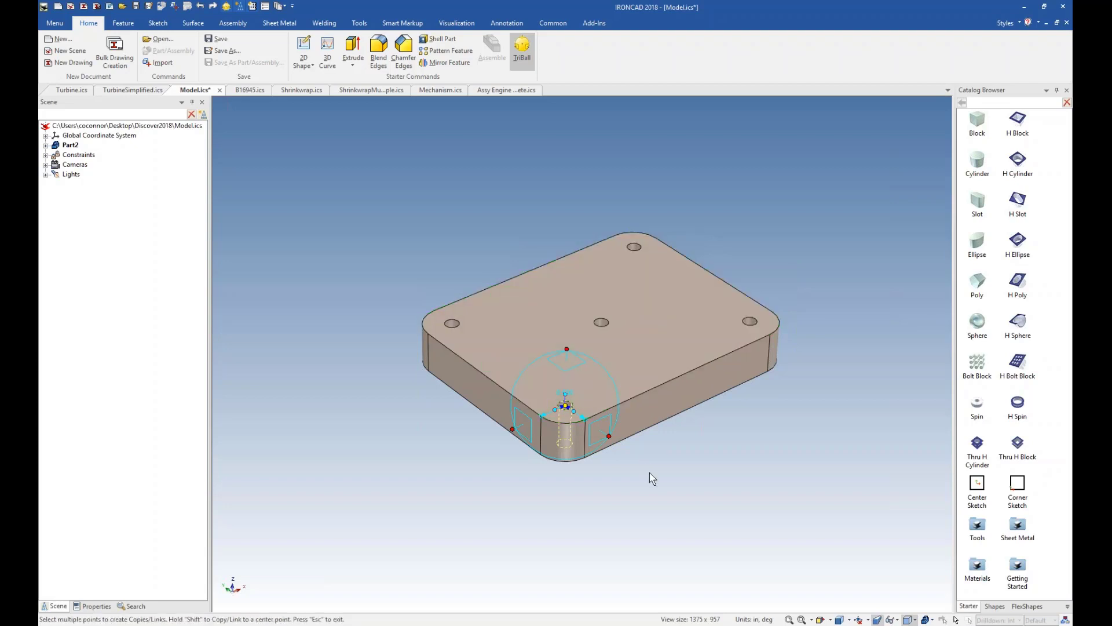
key(Escape)
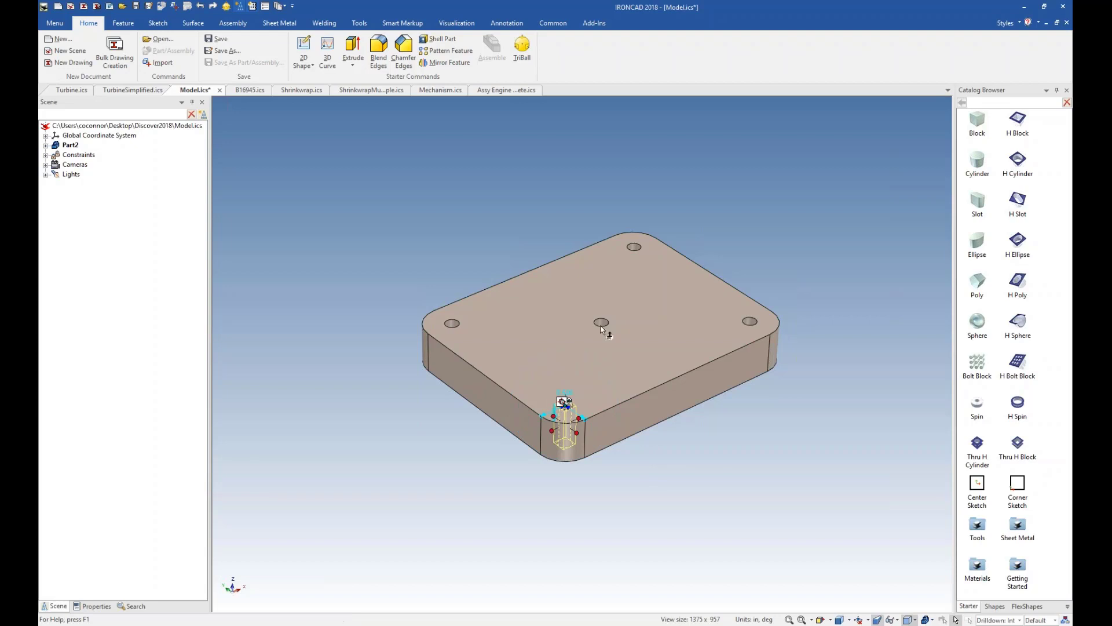
click(600, 321)
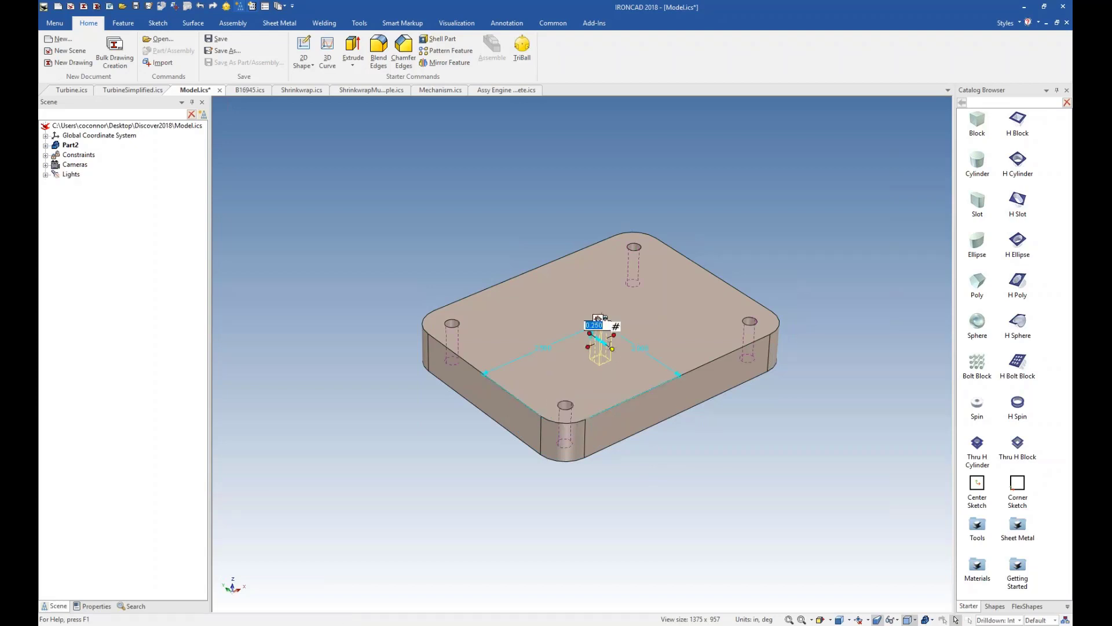
click(681, 460)
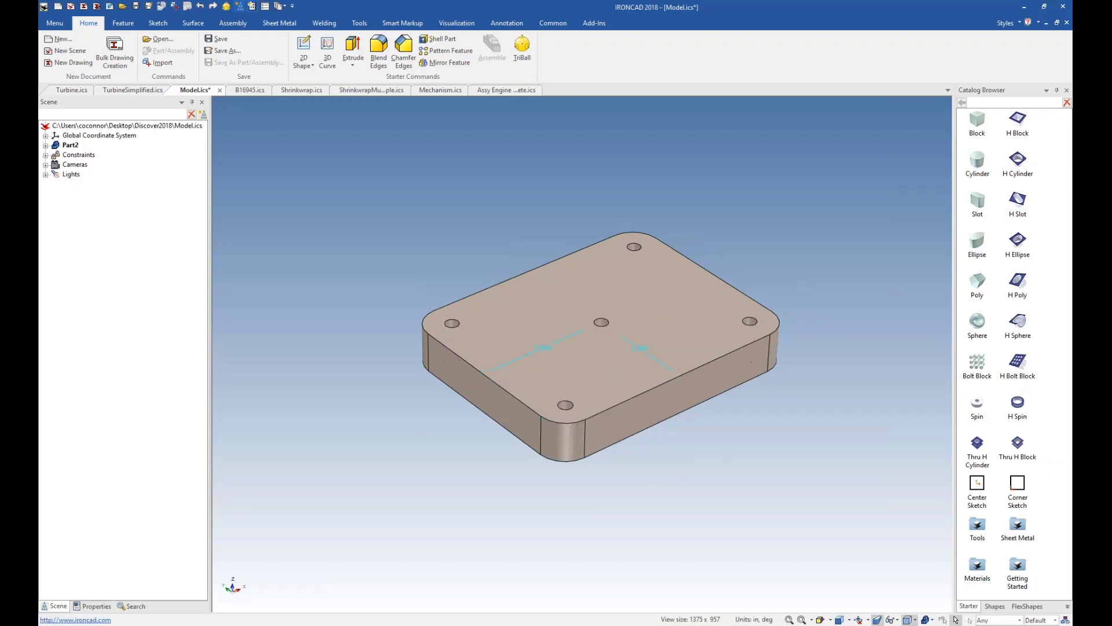
right_click(604, 323)
click(604, 324)
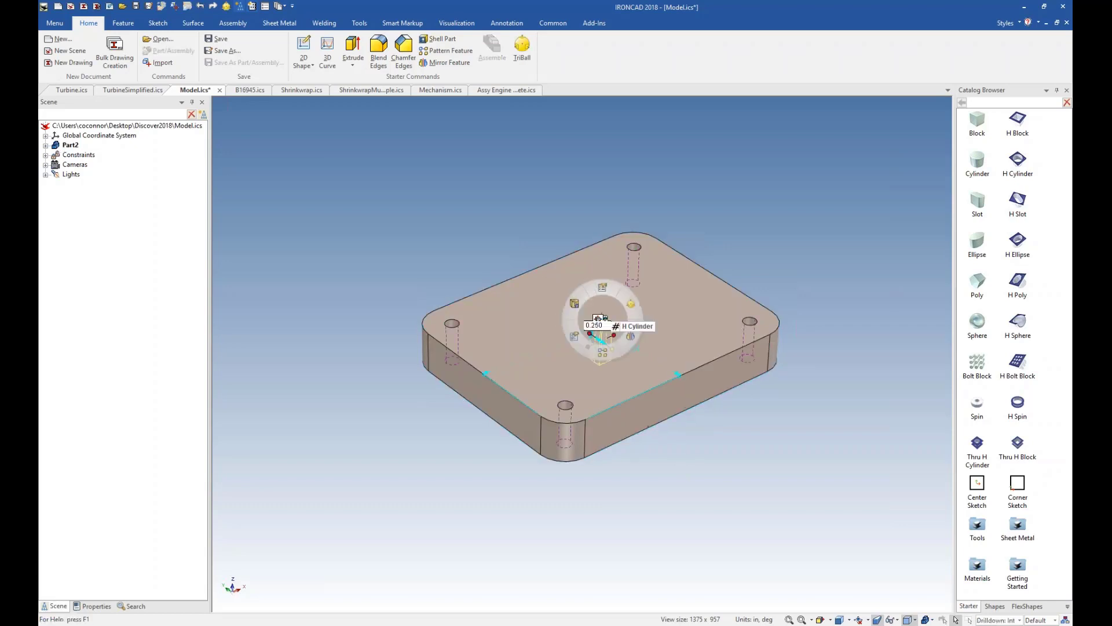
drag(625, 335, 651, 333)
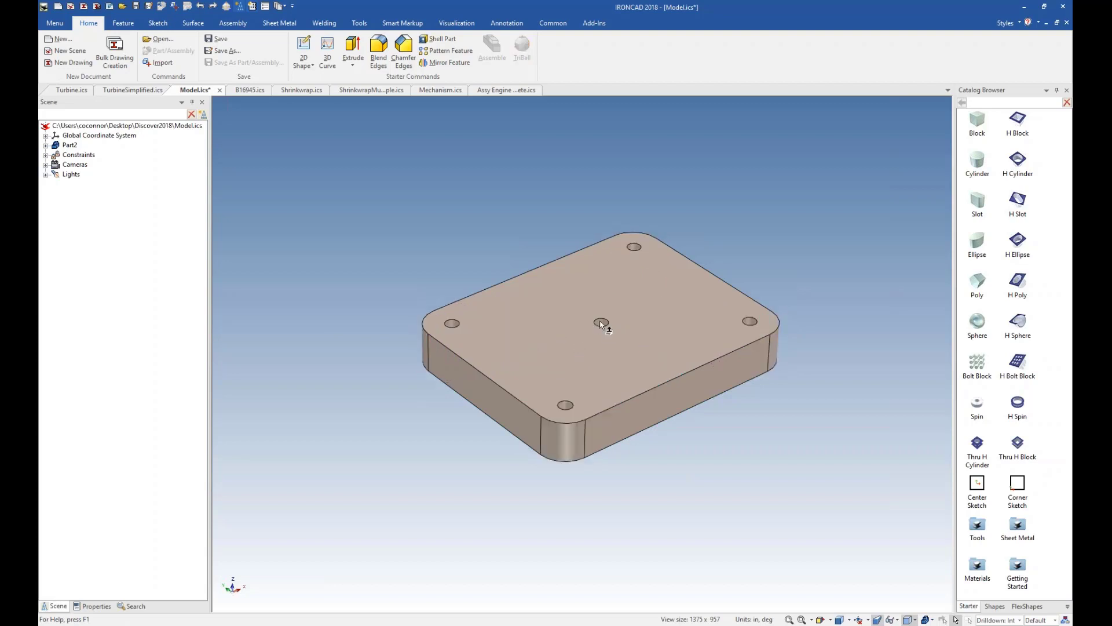
Unlink the hole at the center of the plate from the linked corner holes.
scroll(603, 335, up, 3)
click(600, 338)
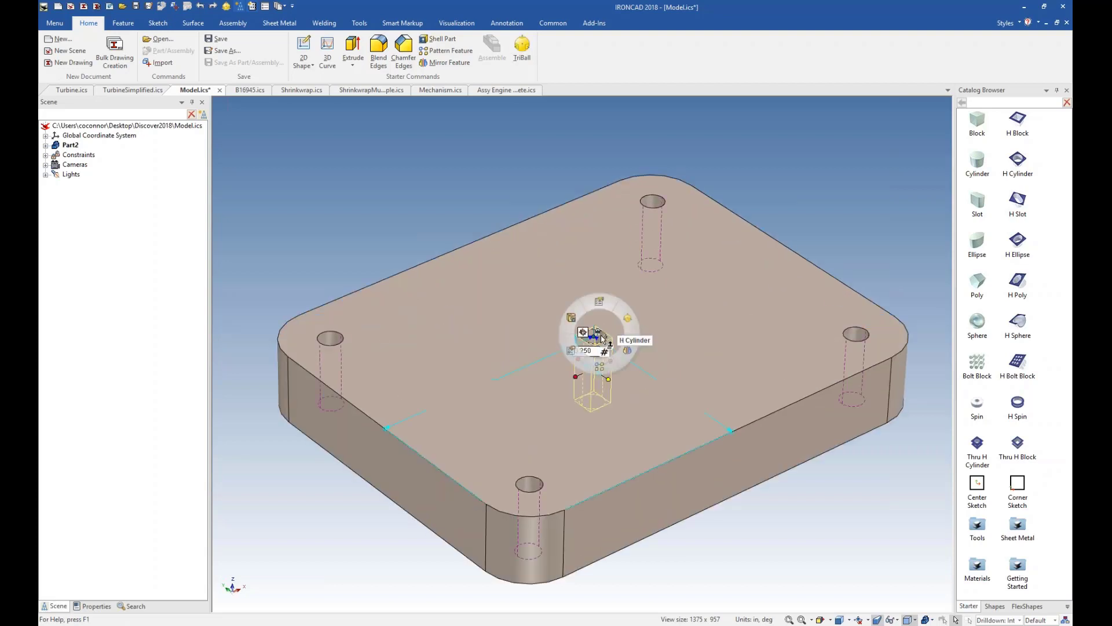
right_click(600, 335)
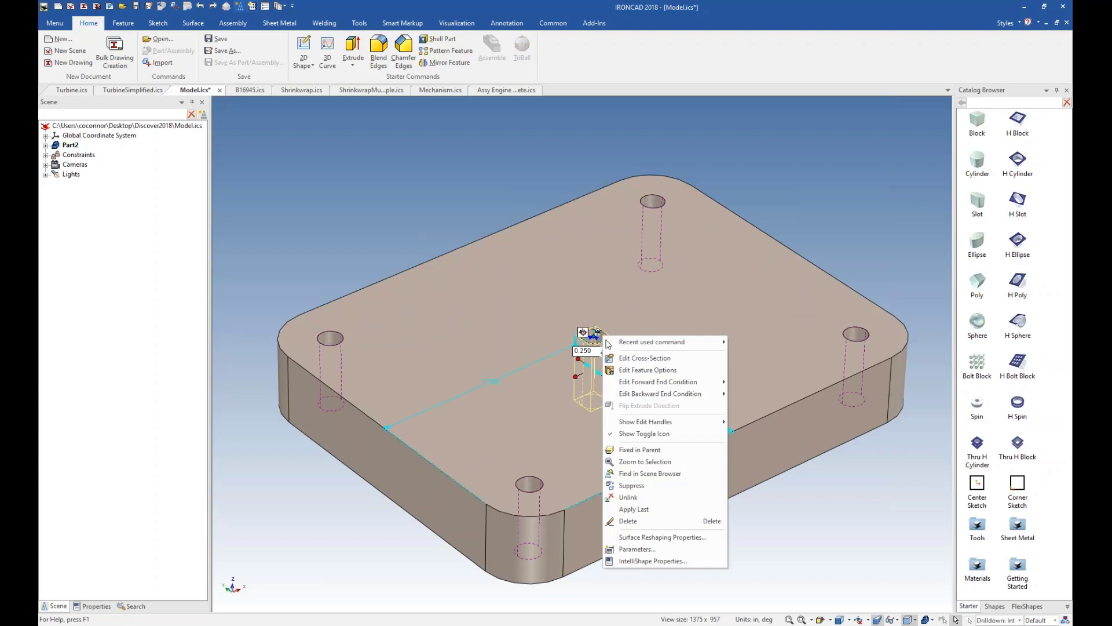
click(638, 494)
Set the center hole's diameter to 1.25 in.
click(599, 329)
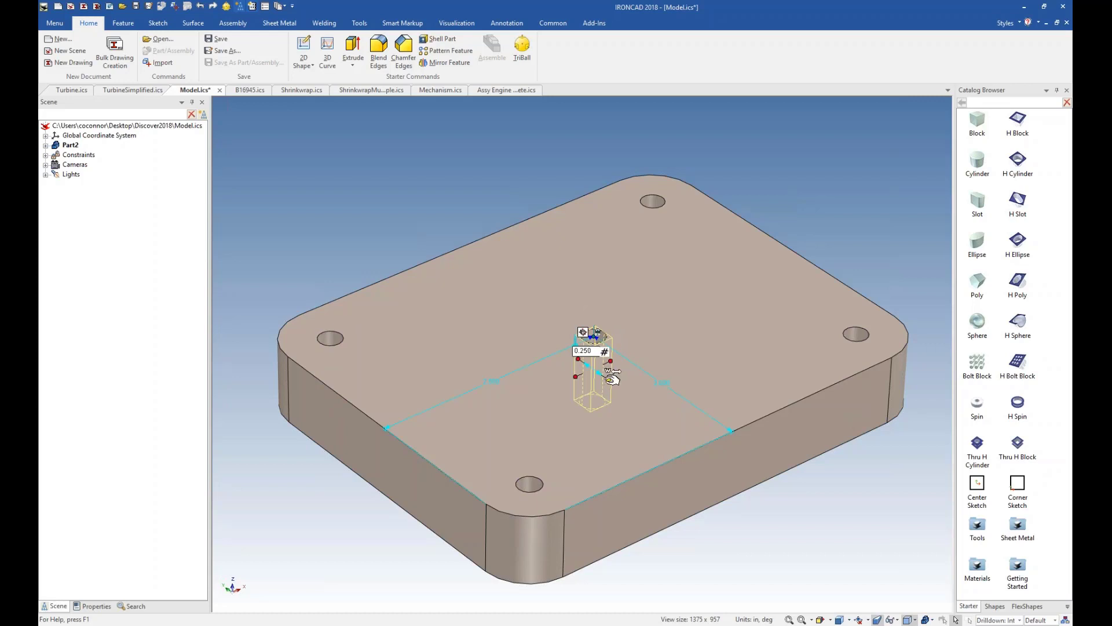
click(595, 351)
text(1.25)
key(Return)
click(736, 532)
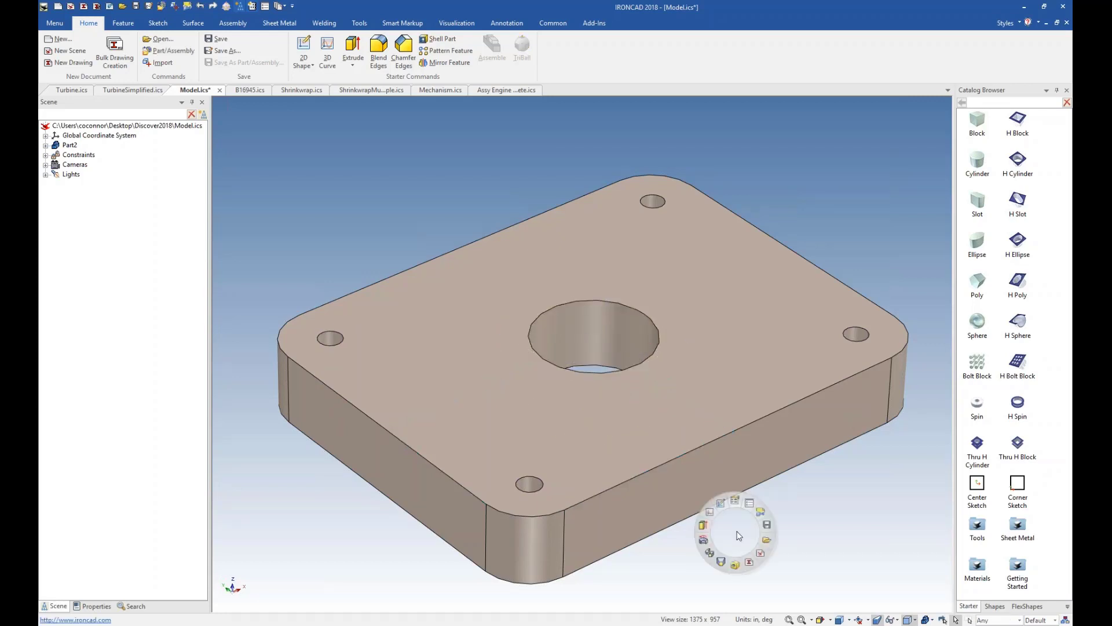
Chamfer the plate's top and bottom outer edges with an equal distance of 0.1 in, including smoothly connected edges.
scroll(619, 518, down, 3)
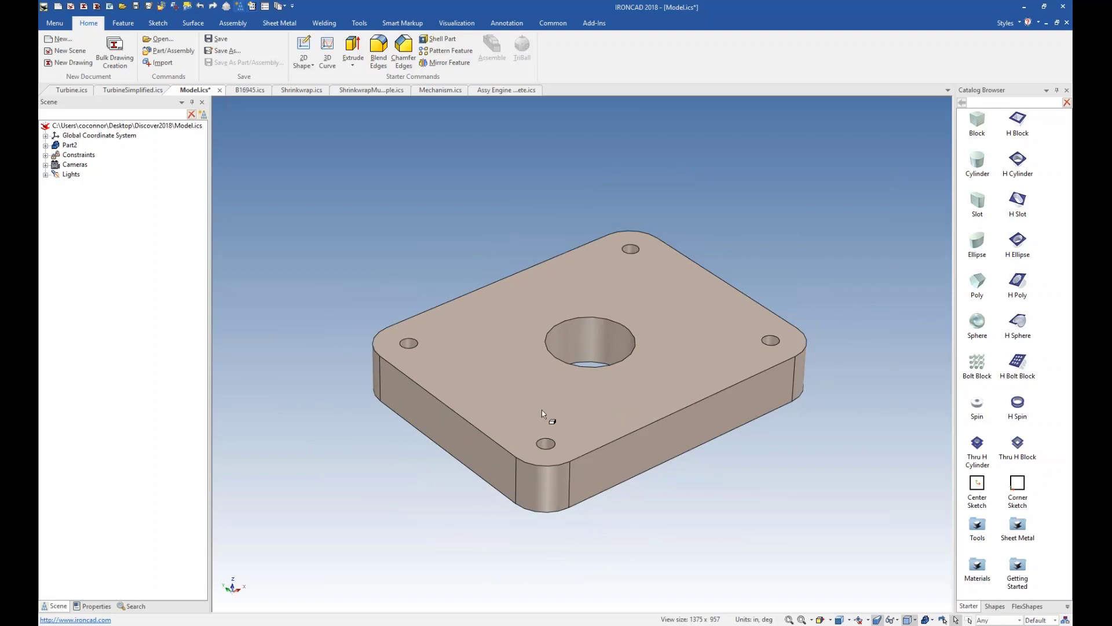
click(606, 447)
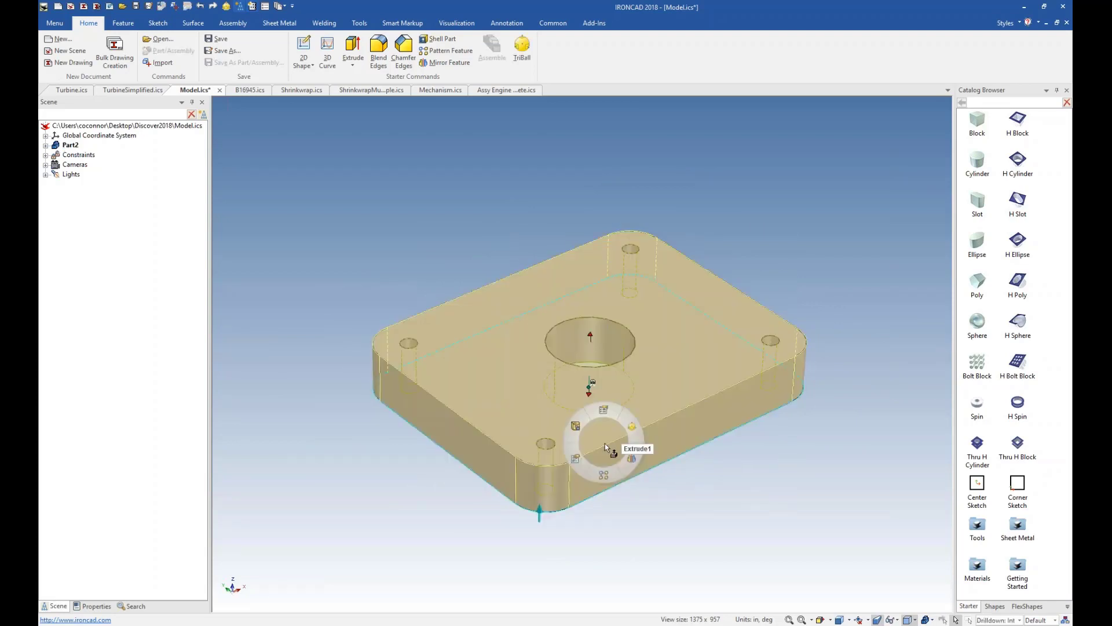
click(605, 443)
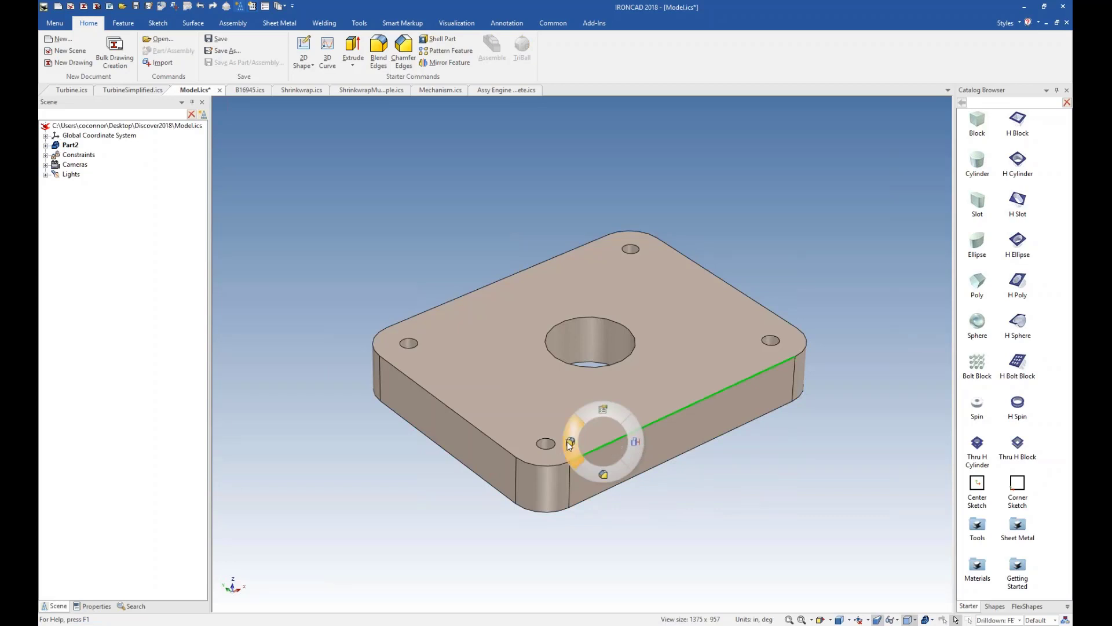
click(606, 474)
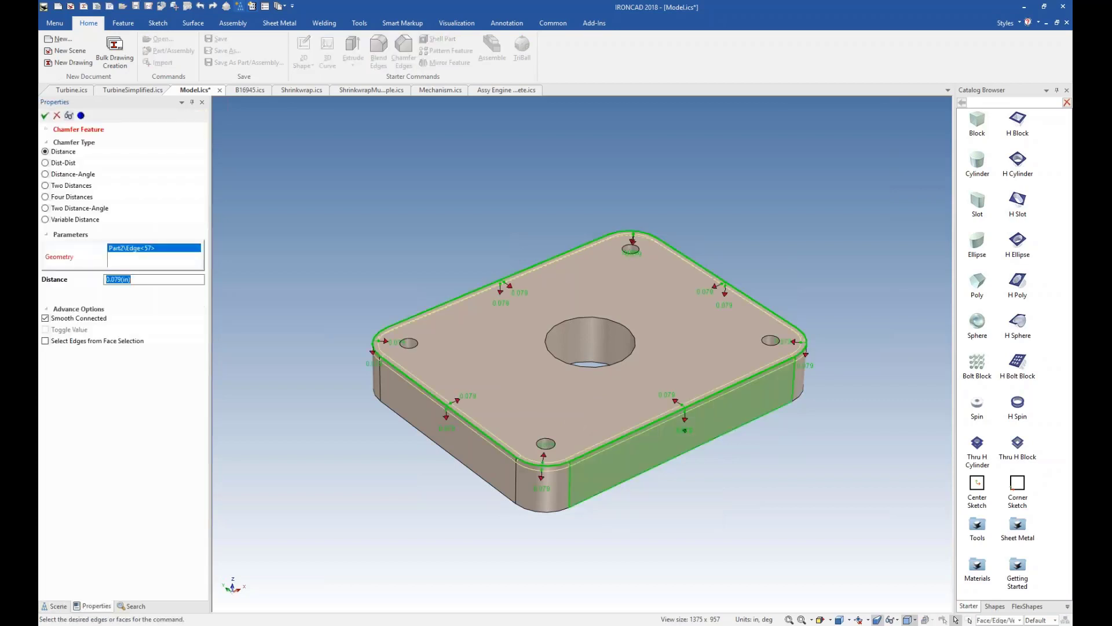
text(.)
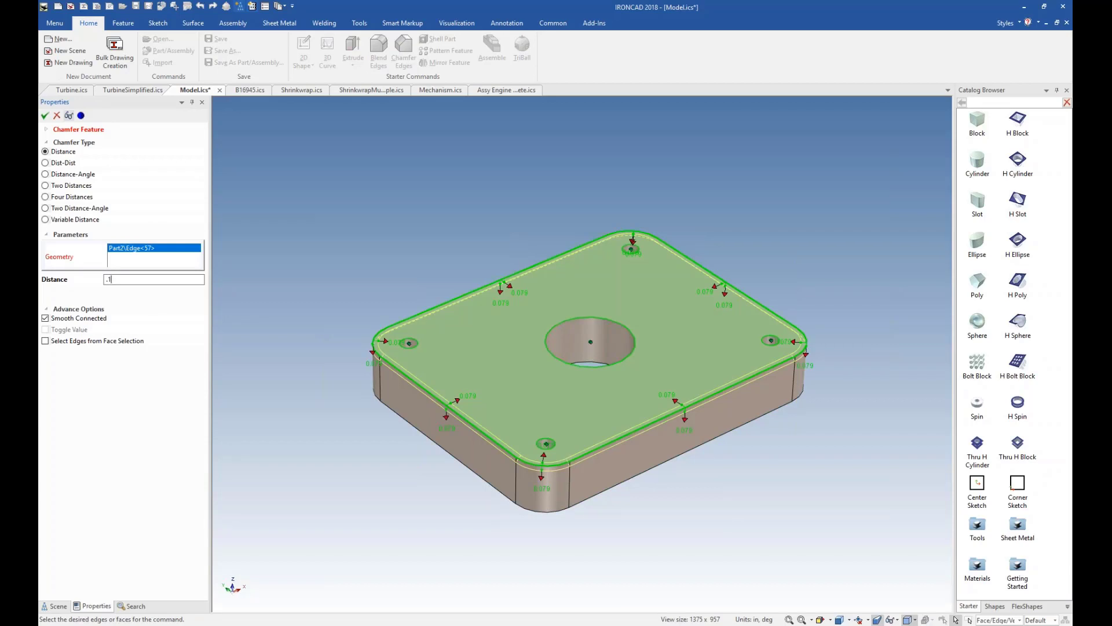
text(1)
key(Return)
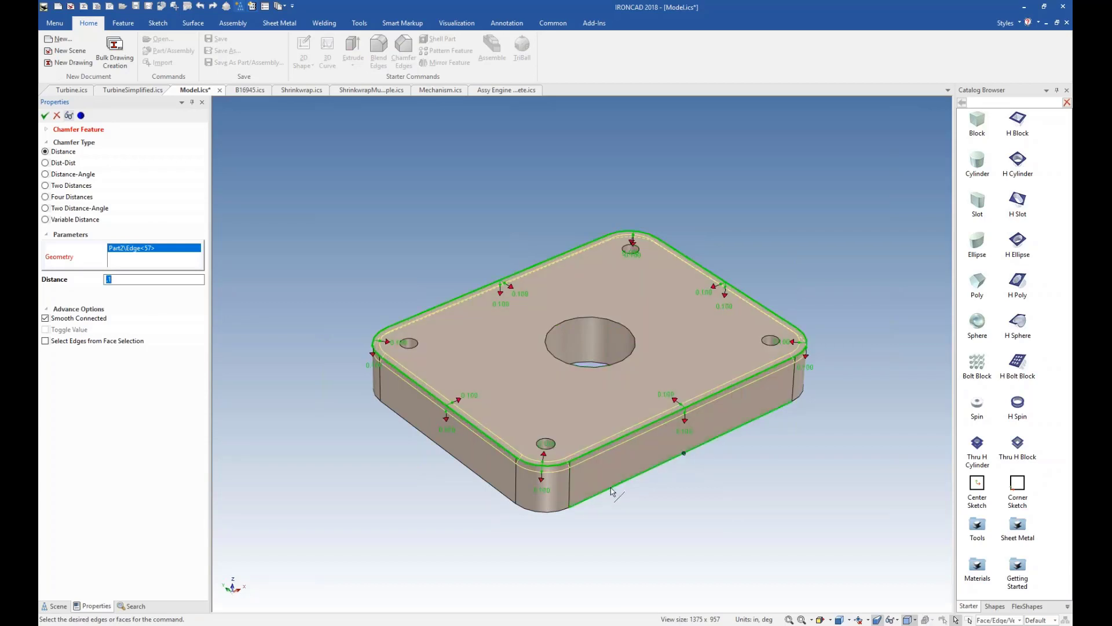
click(612, 491)
right_click(645, 501)
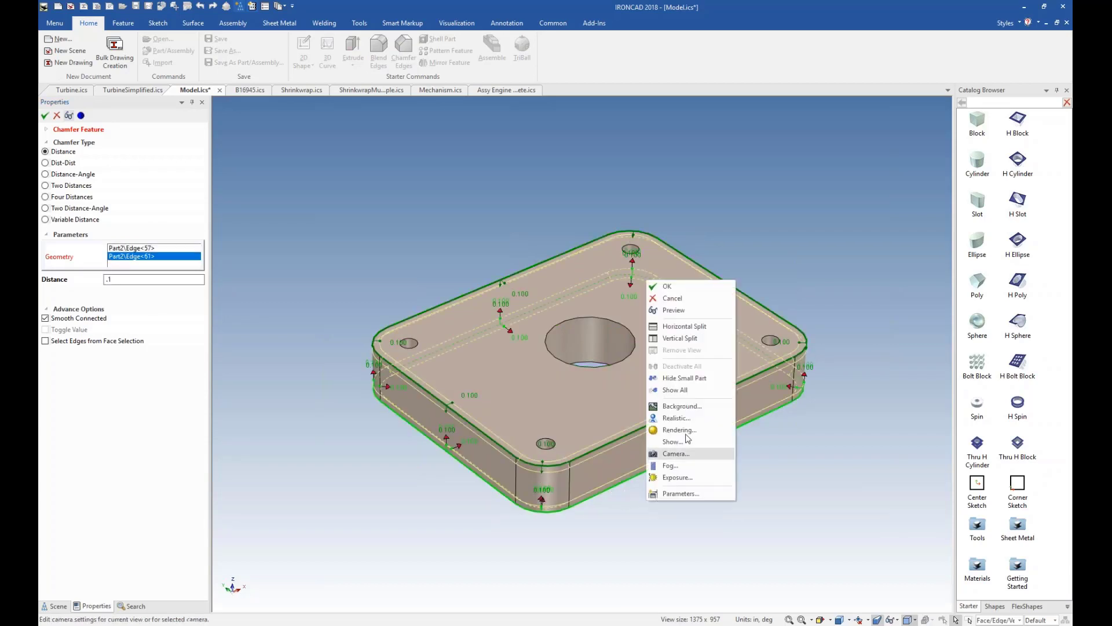
click(666, 286)
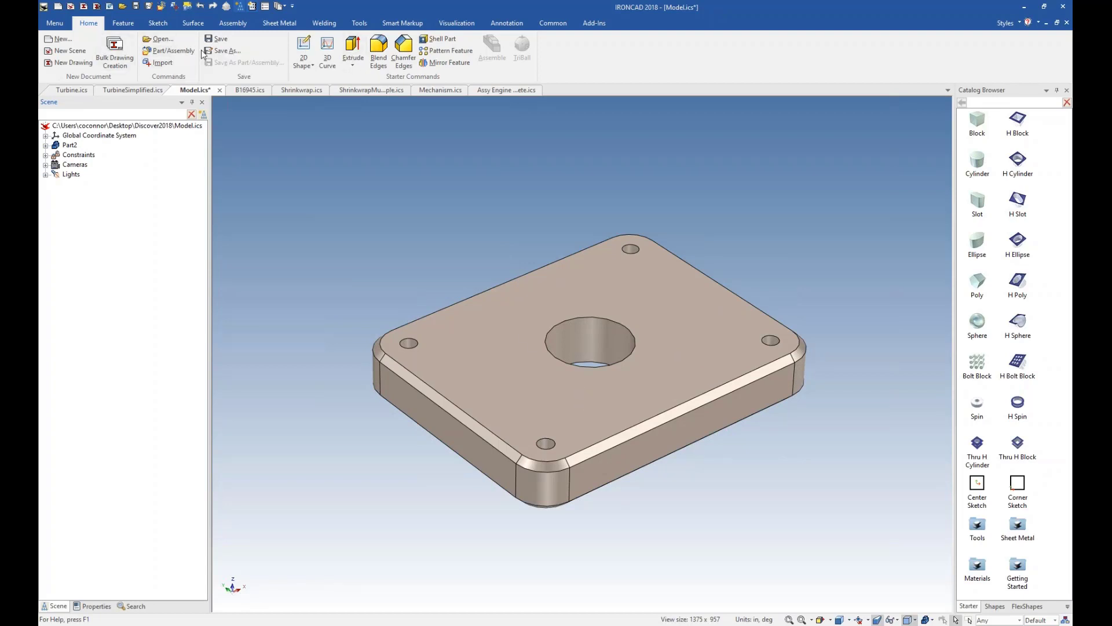
scroll(159, 40, down, 5)
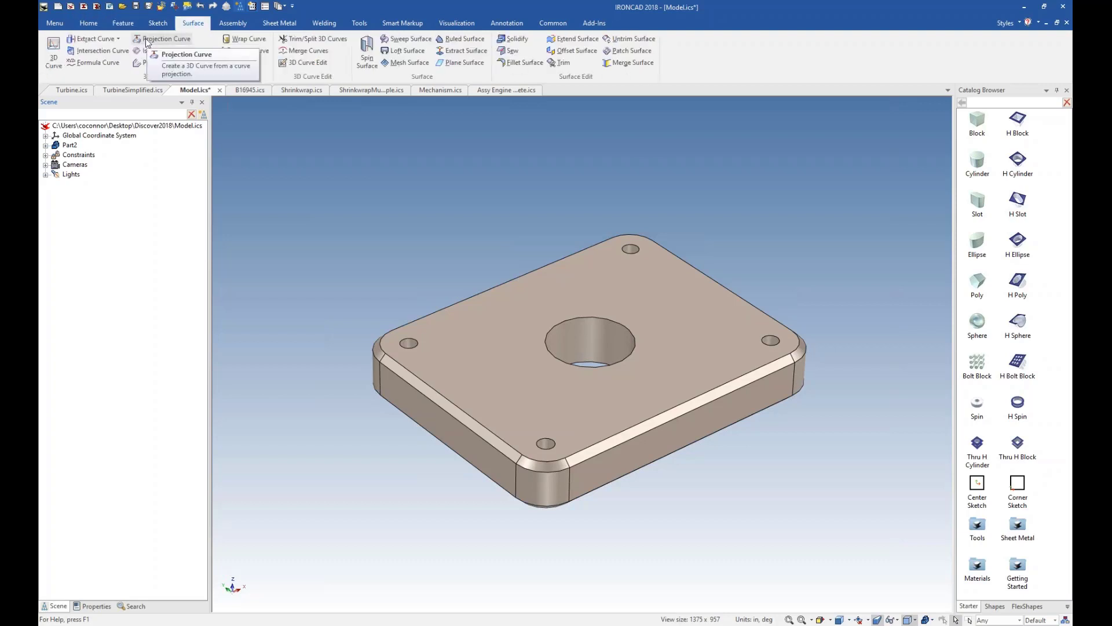
Switch to the B16945.ics scene and examine the machine assembly's truss, rails and end frames from several angles.
scroll(146, 46, up, 5)
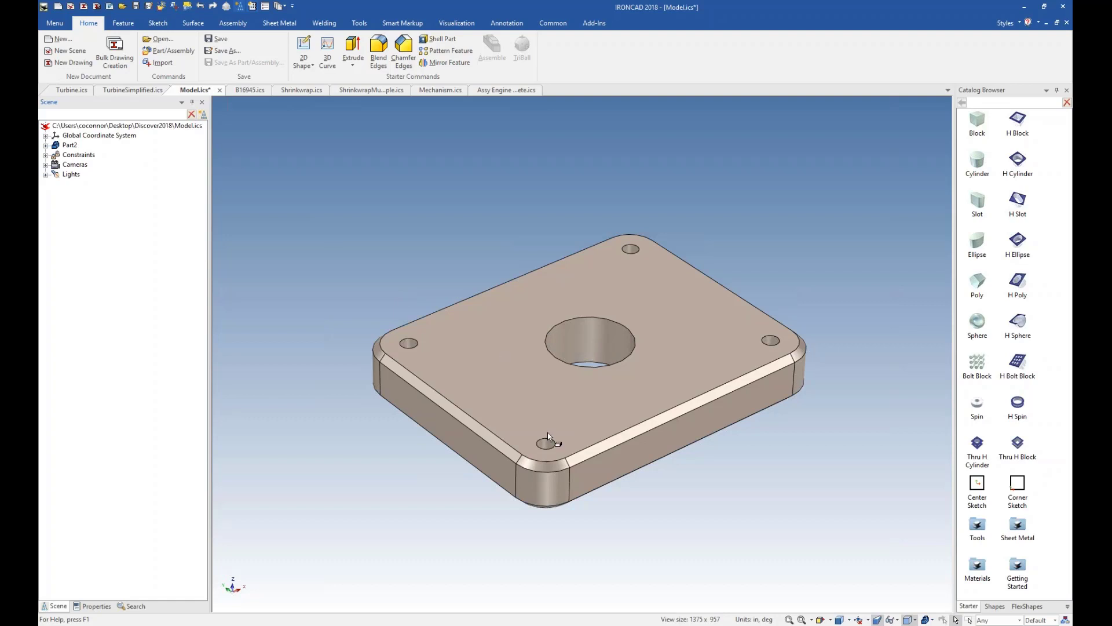
click(249, 91)
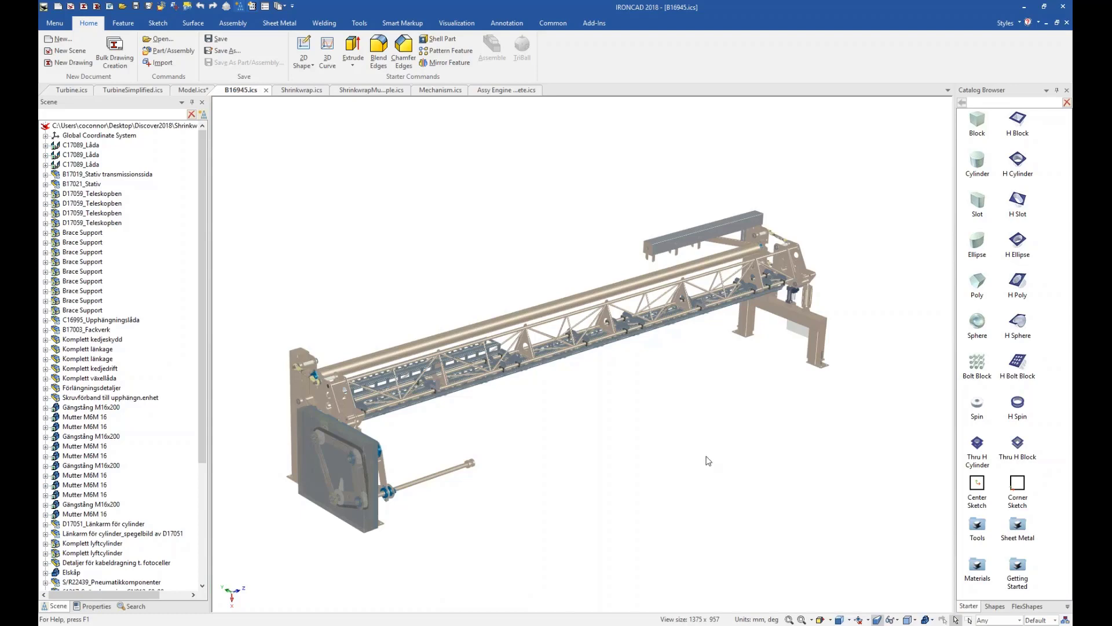
mouse_move(717, 456)
middle_down()
mouse_move(784, 449)
mouse_move(720, 457)
middle_up()
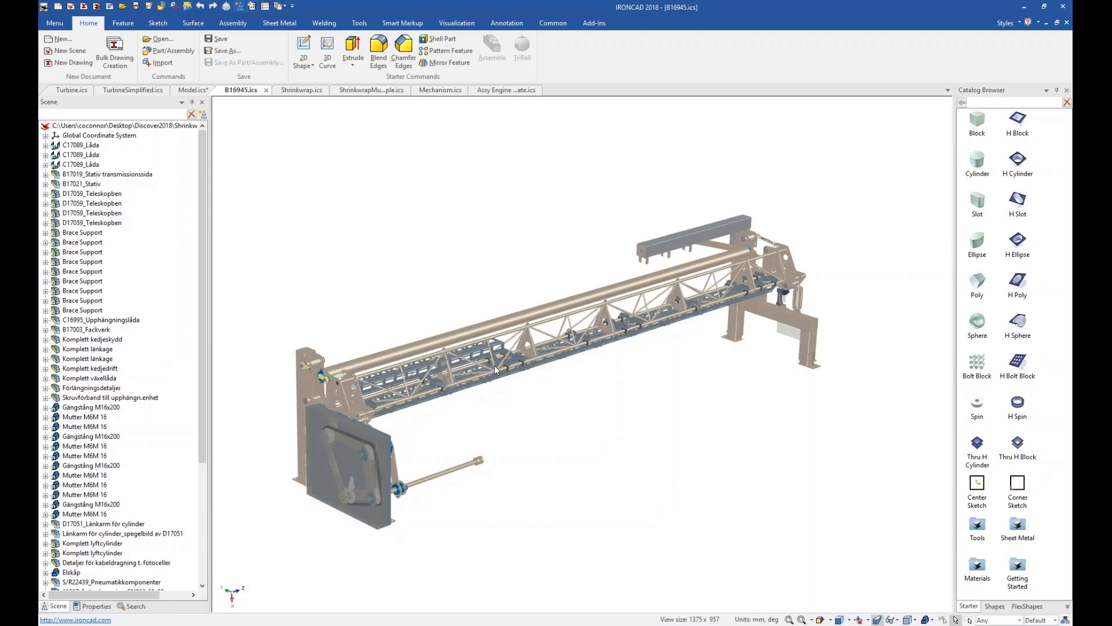
scroll(495, 365, up, 10)
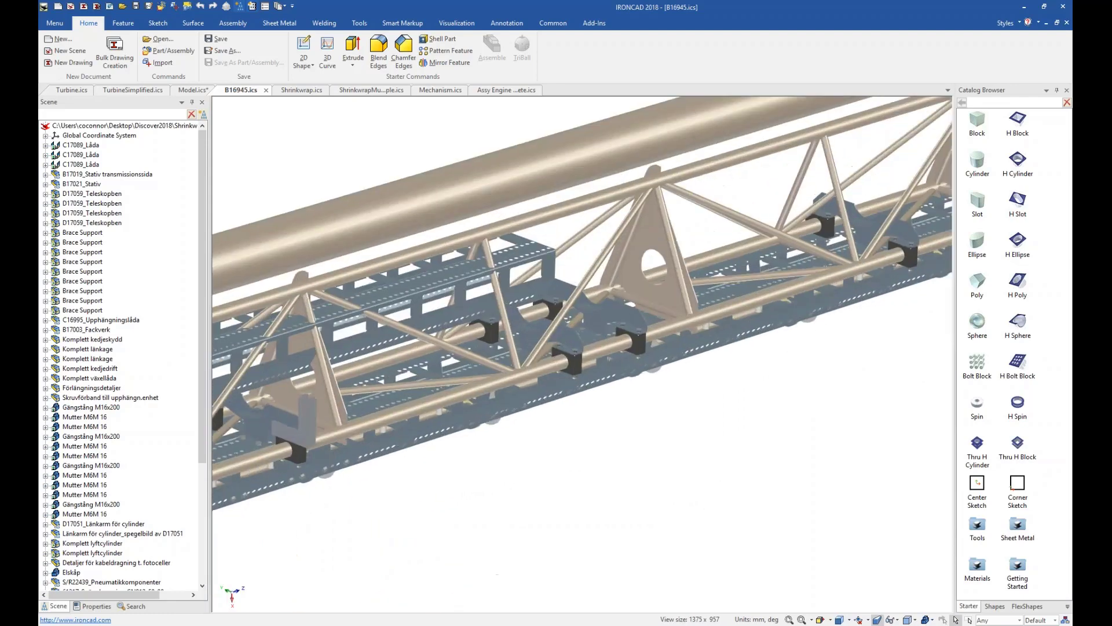
scroll(548, 365, up, 5)
middle_drag(558, 381, 547, 349)
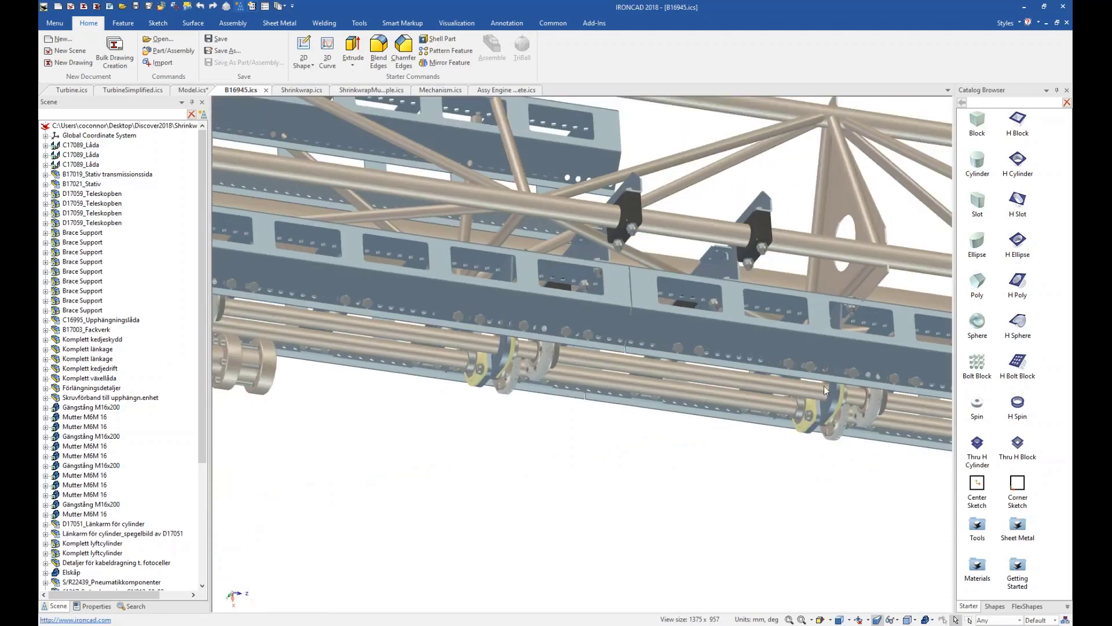
scroll(563, 361, down, 5)
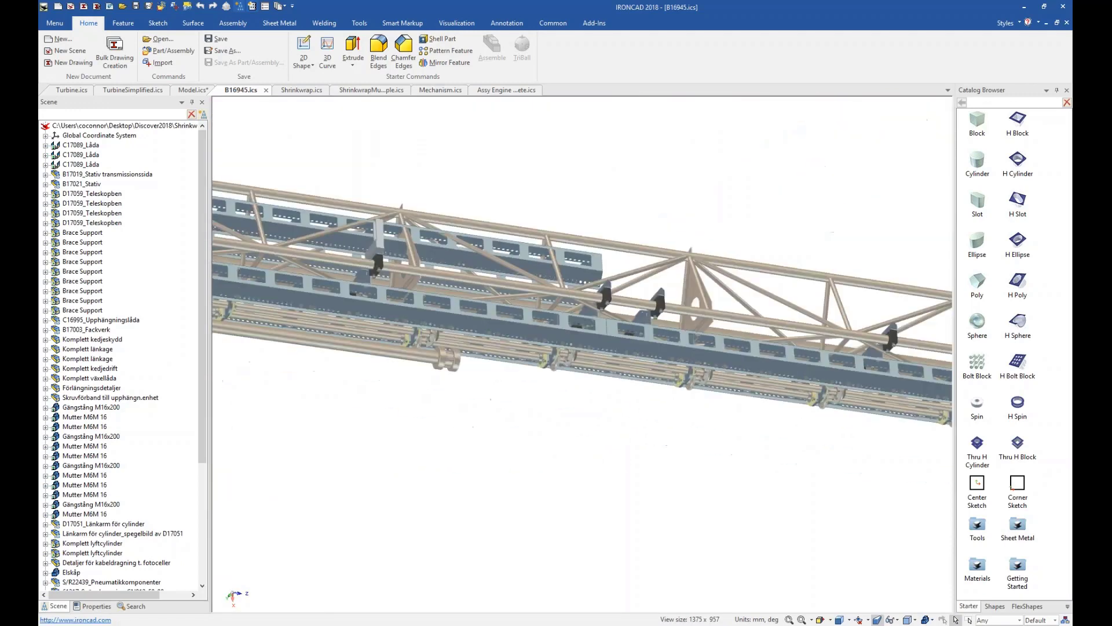
middle_drag(576, 375, 669, 459)
scroll(668, 453, down, 1)
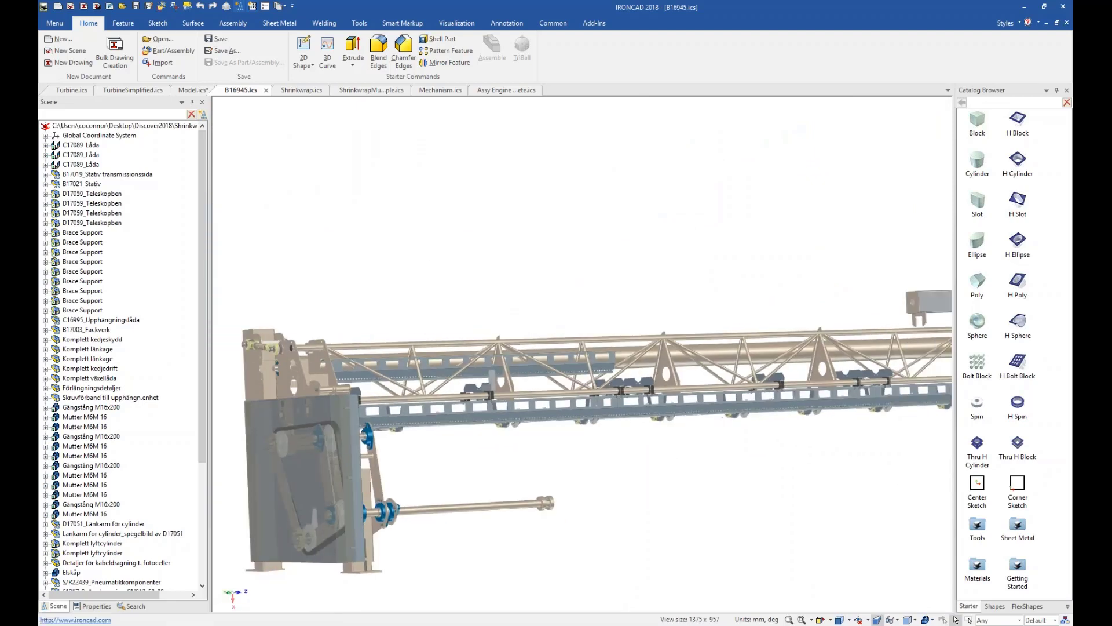
scroll(672, 449, down, 3)
middle_drag(666, 442, 264, 118)
Start a Shrinkwrap of the assembly with part size given as an absolute value instead of a percentage and invisible parts removed.
click(357, 24)
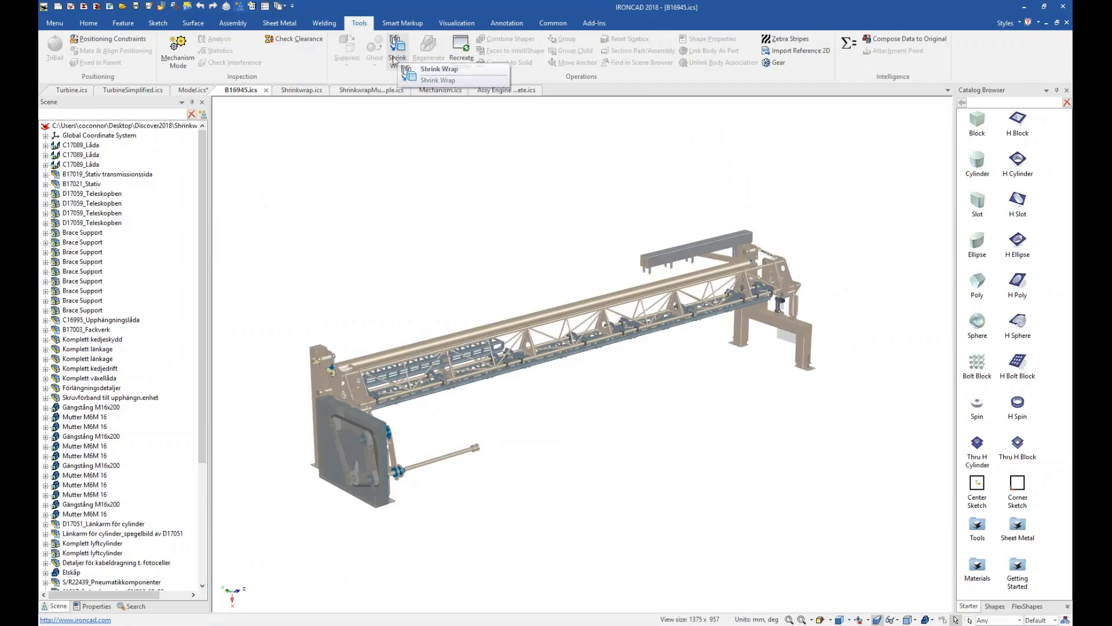
click(397, 58)
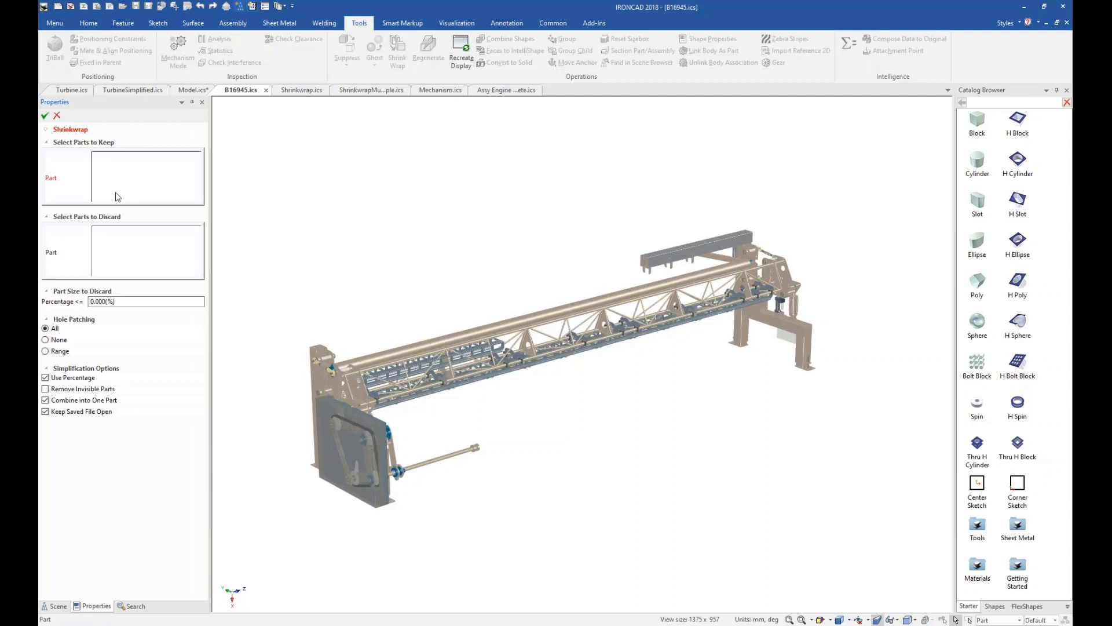
click(119, 255)
click(66, 378)
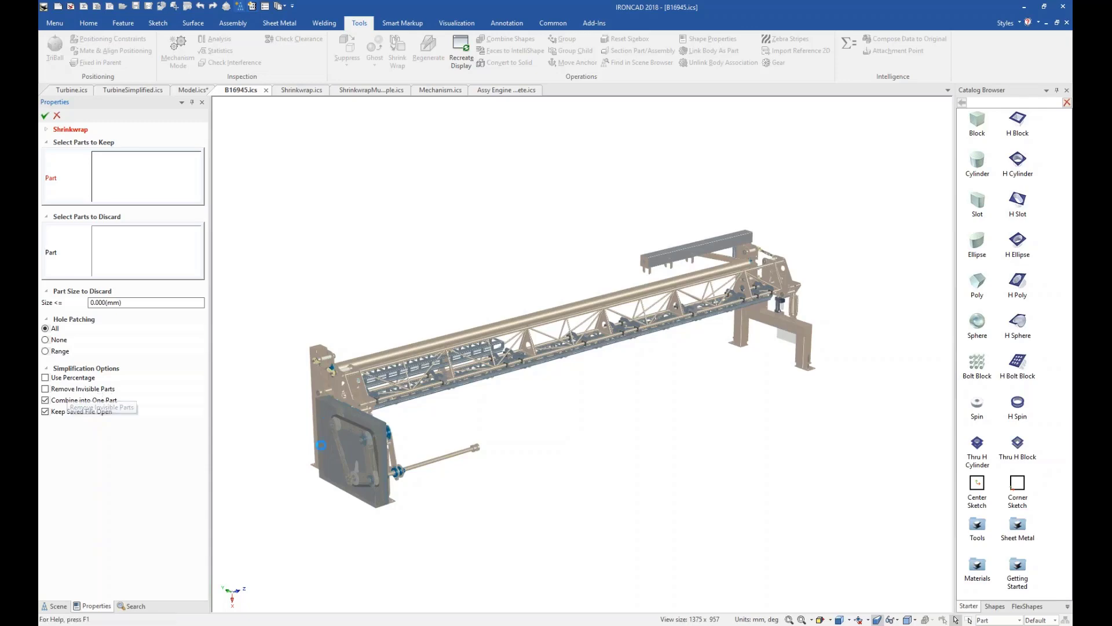
scroll(377, 466, up, 3)
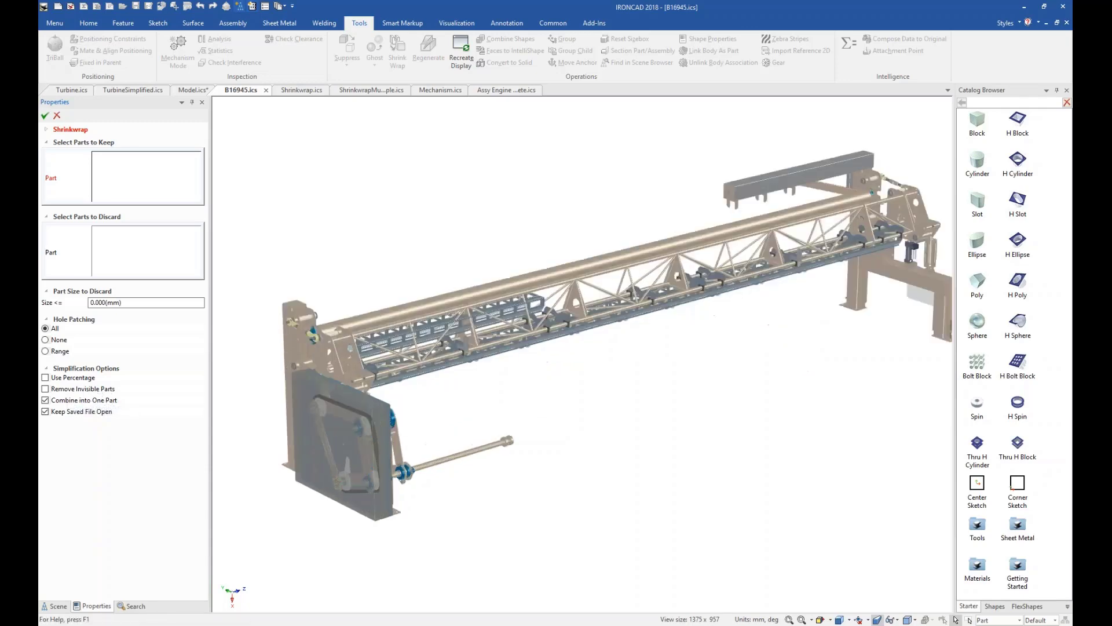
scroll(445, 453, up, 5)
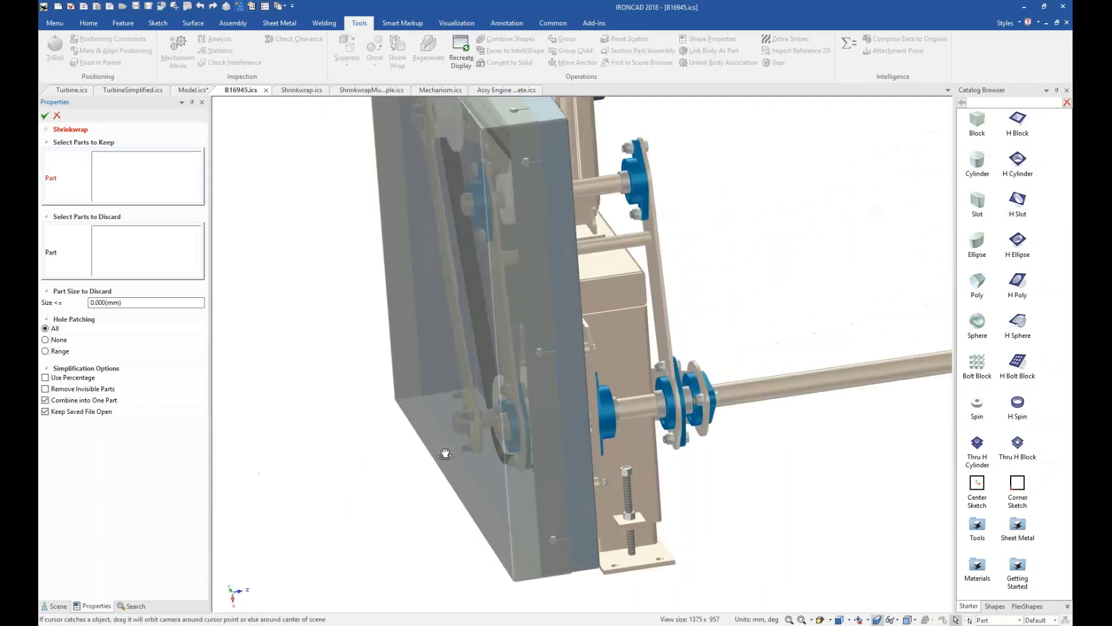
mouse_move(445, 454)
mouse_down()
mouse_move(488, 455)
mouse_move(449, 454)
mouse_move(462, 453)
mouse_up()
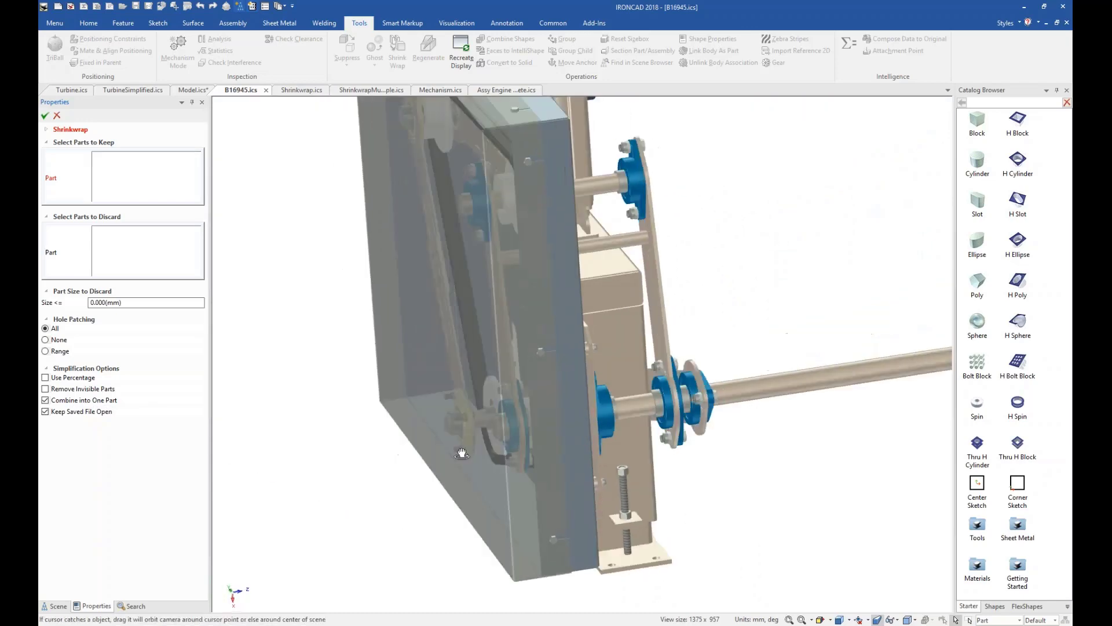
middle_drag(461, 453, 492, 450)
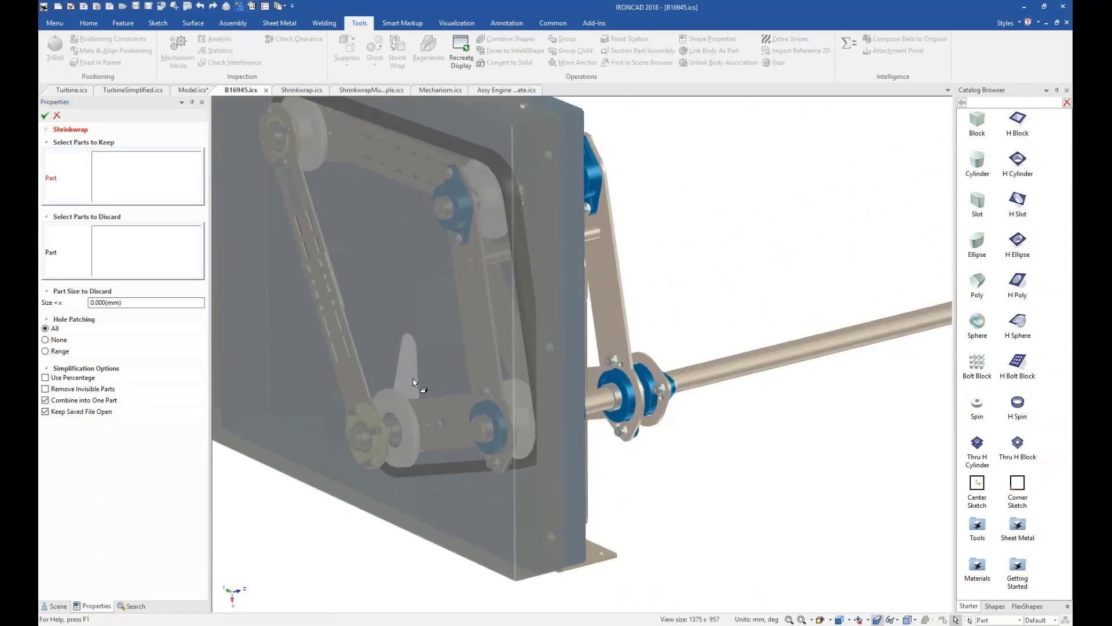
scroll(413, 383, down, 8)
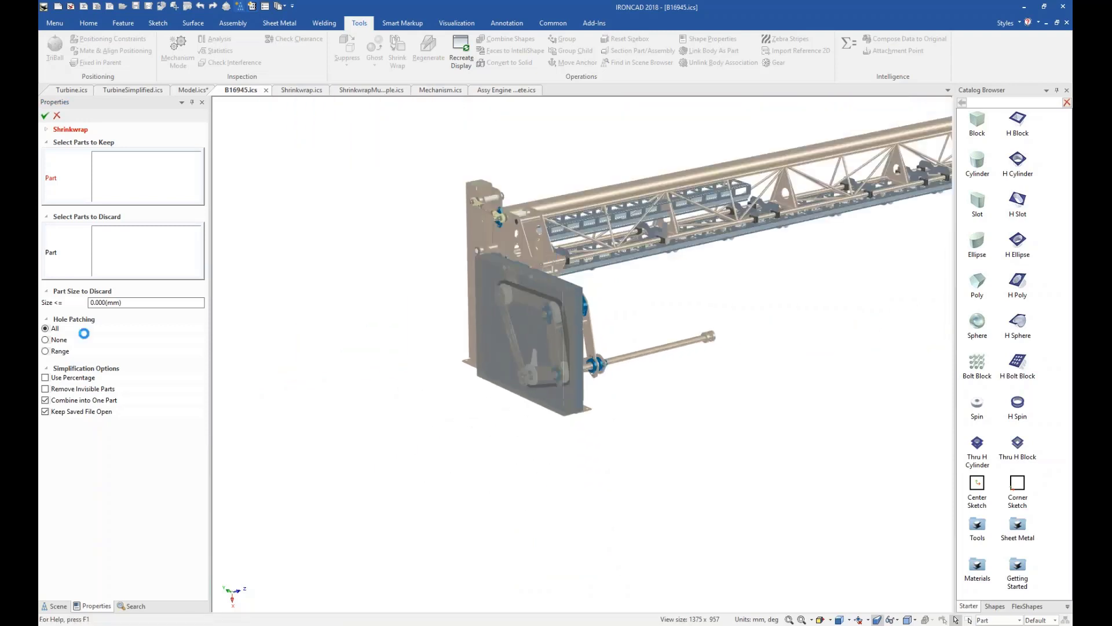
click(45, 388)
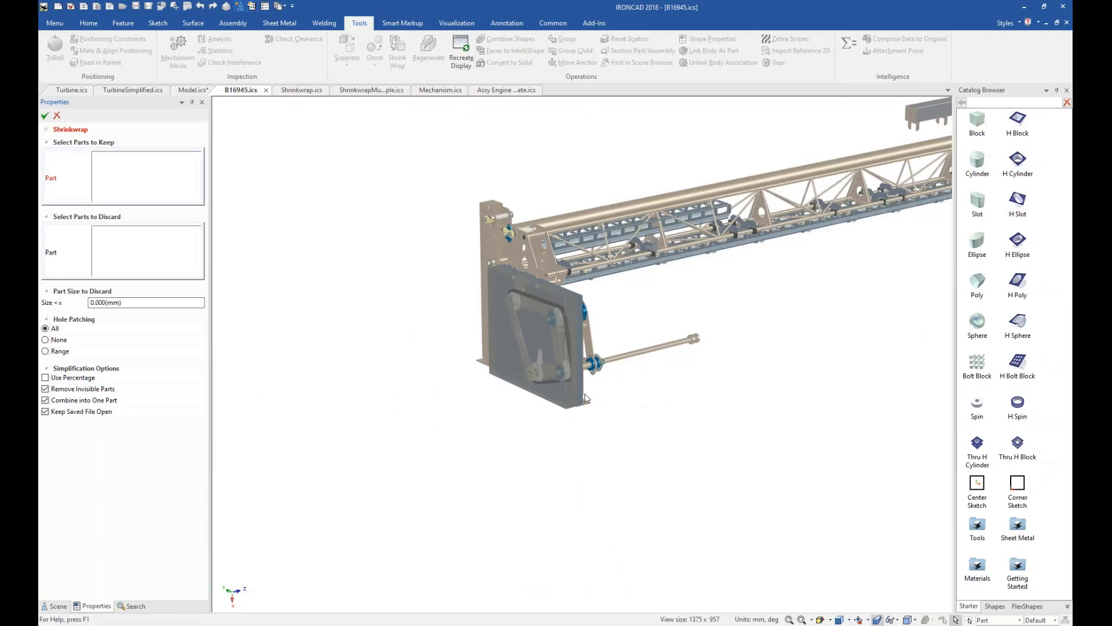
Add the four Fotplatta foot plates under the machine's two end frames to the Shrinkwrap's parts to keep.
scroll(585, 398, up, 4)
click(592, 378)
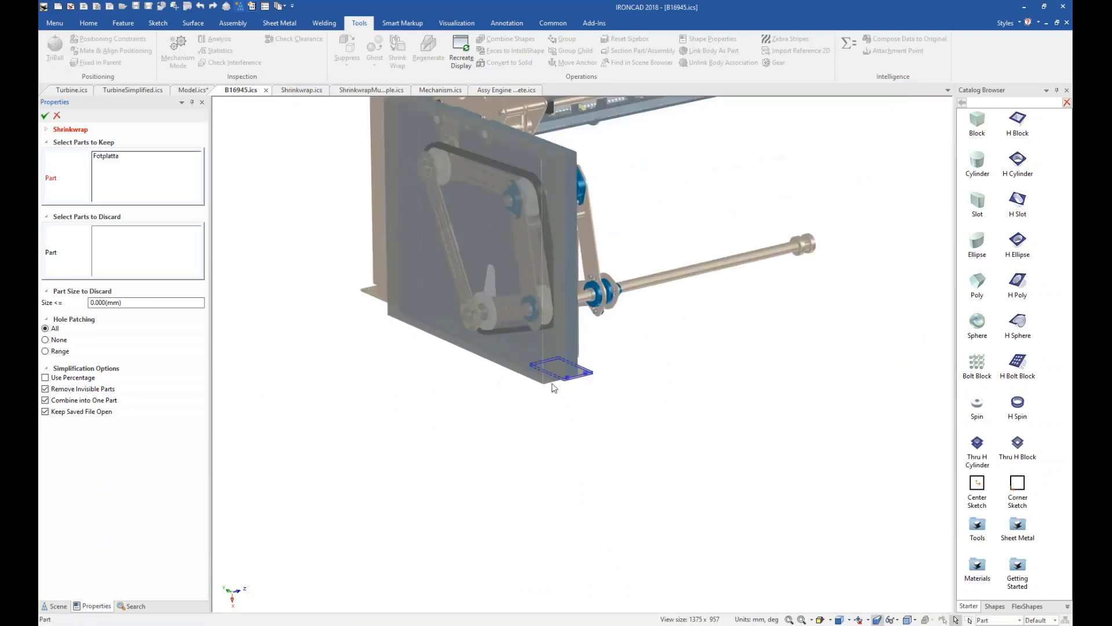
click(364, 293)
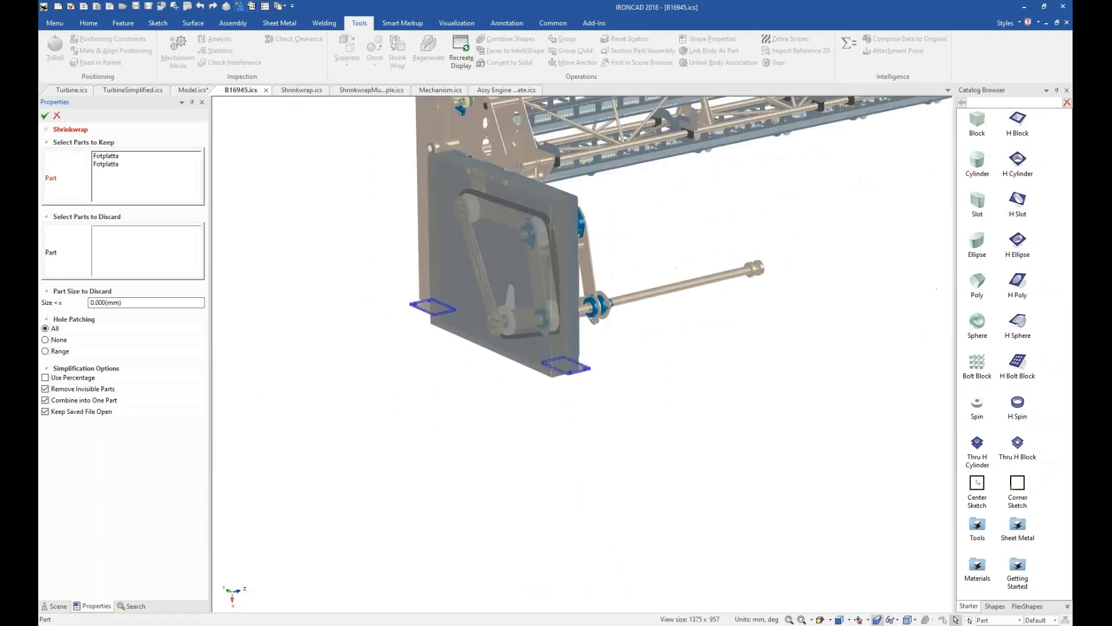
scroll(583, 360, down, 4)
scroll(894, 272, up, 5)
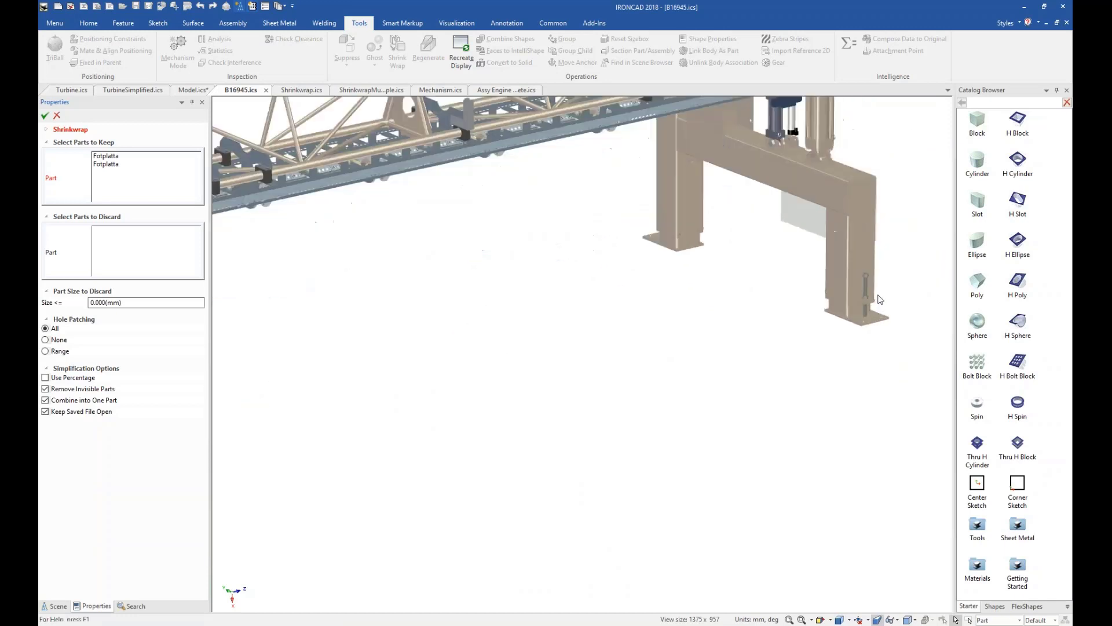
scroll(880, 299, up, 3)
click(783, 351)
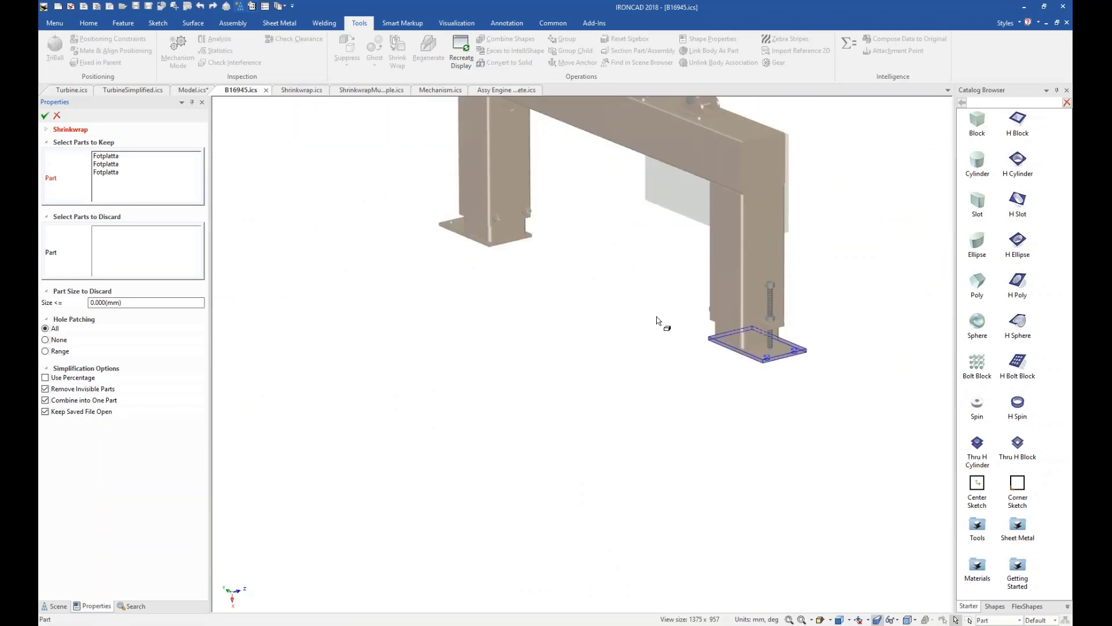
click(449, 230)
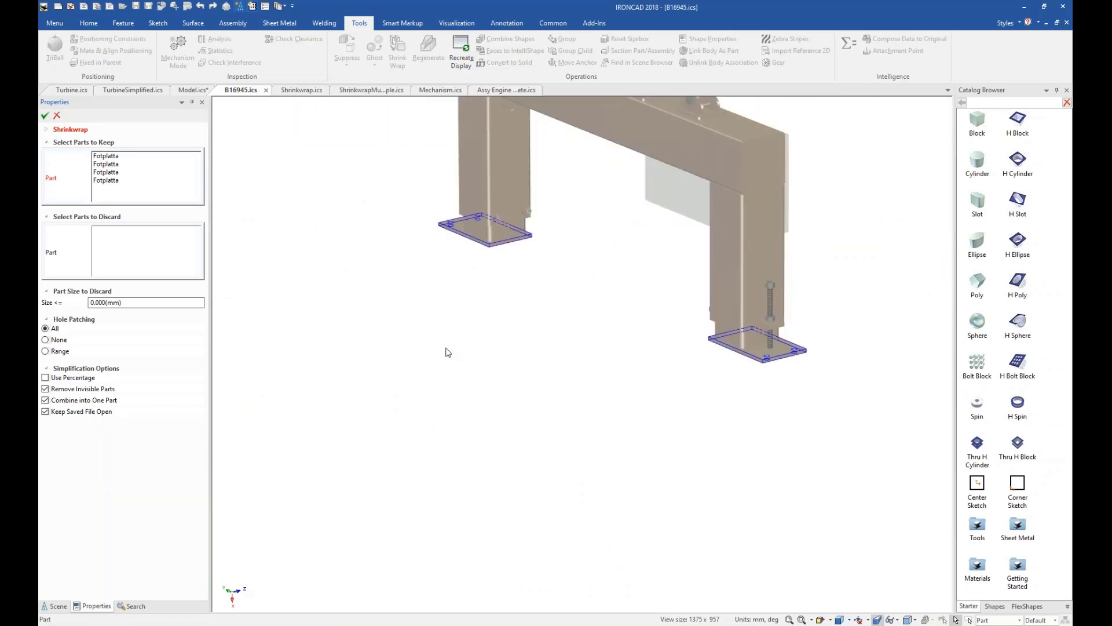
Add the upper KKR 160x6,3x2045 beam and the R22385_Fixeringsplåt mounting plates beneath it to the parts to keep.
key(F8)
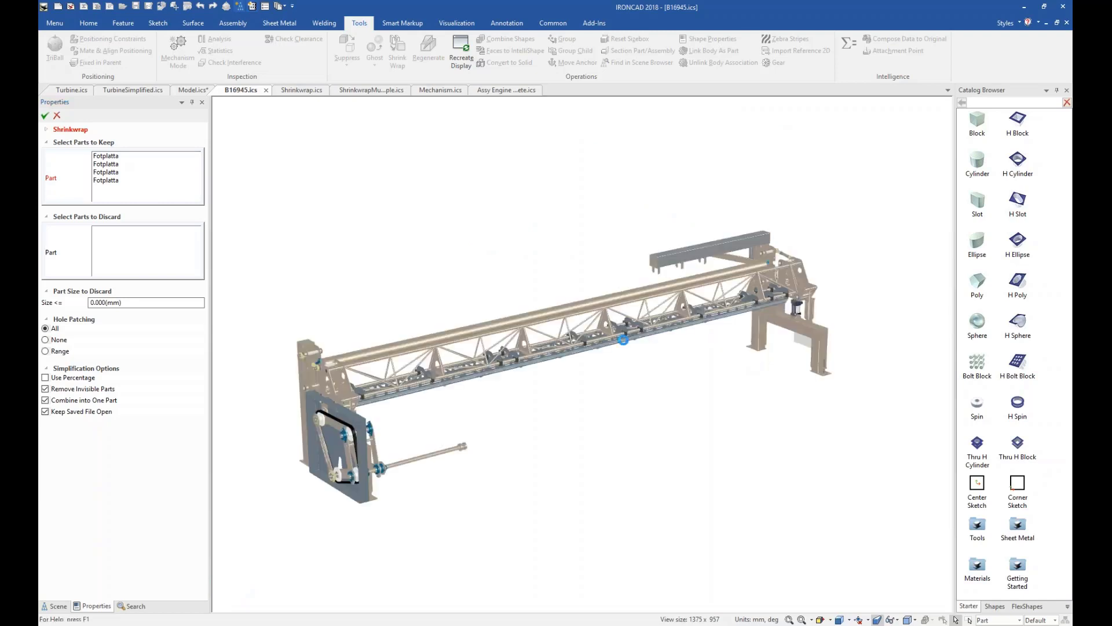
click(671, 260)
click(659, 276)
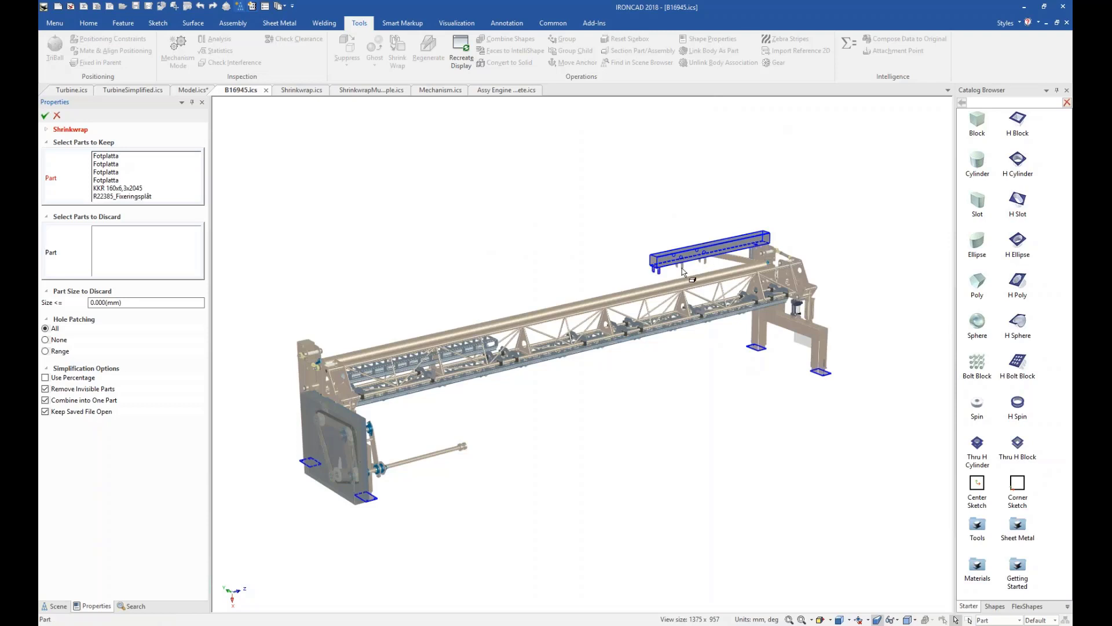
click(682, 268)
click(705, 262)
Set the selection filter to Assembly/Part and add the whole Komplett kedjedrift assembly to the parts to discard.
click(135, 253)
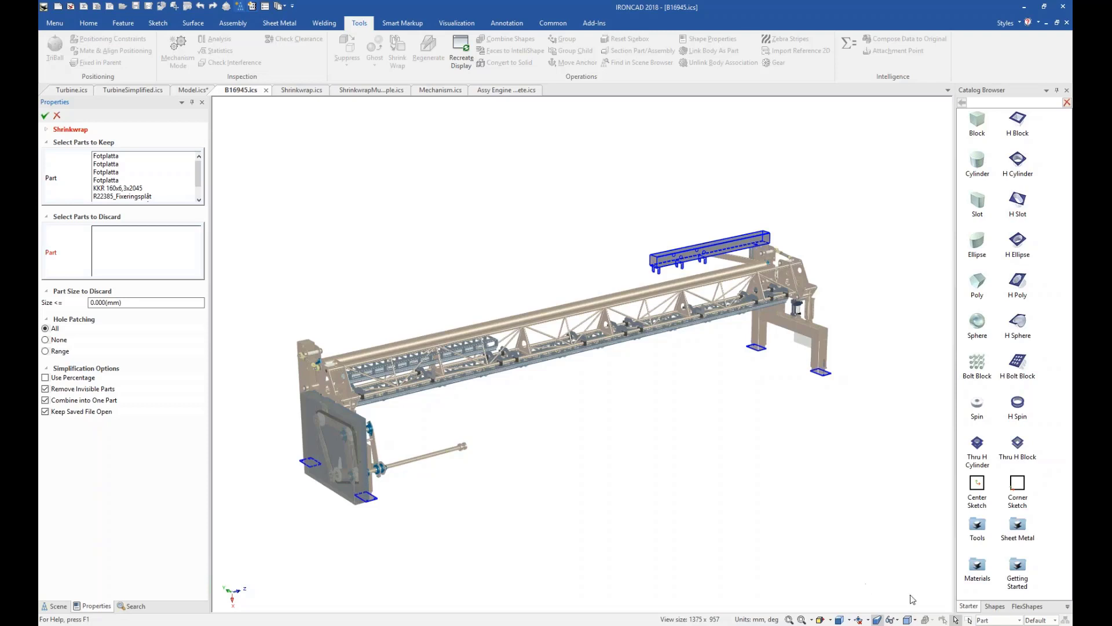
click(1000, 620)
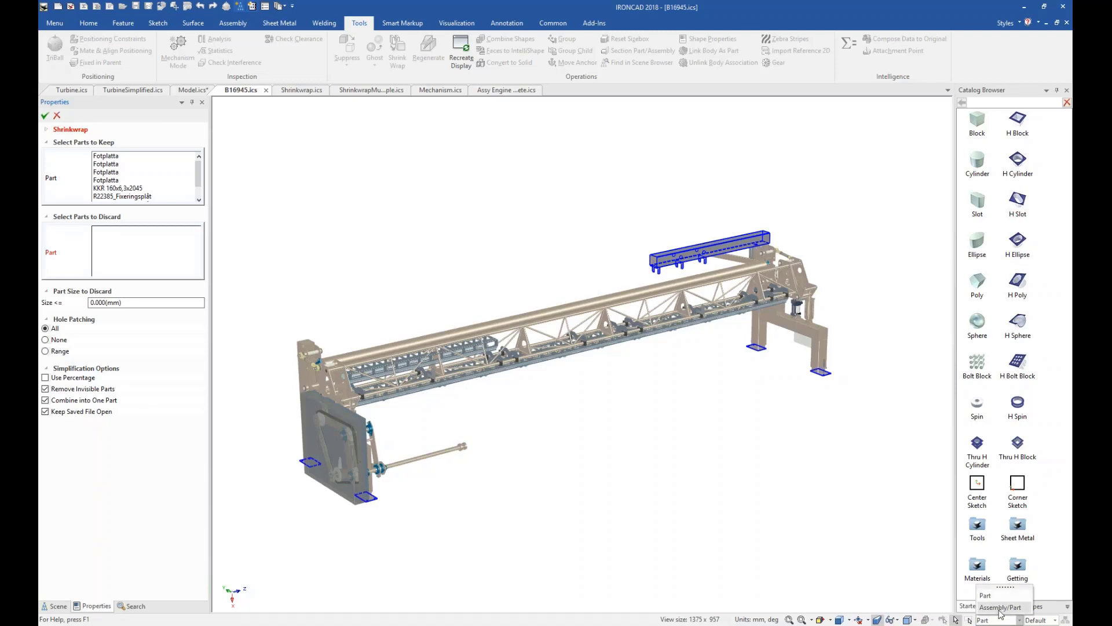
click(1001, 607)
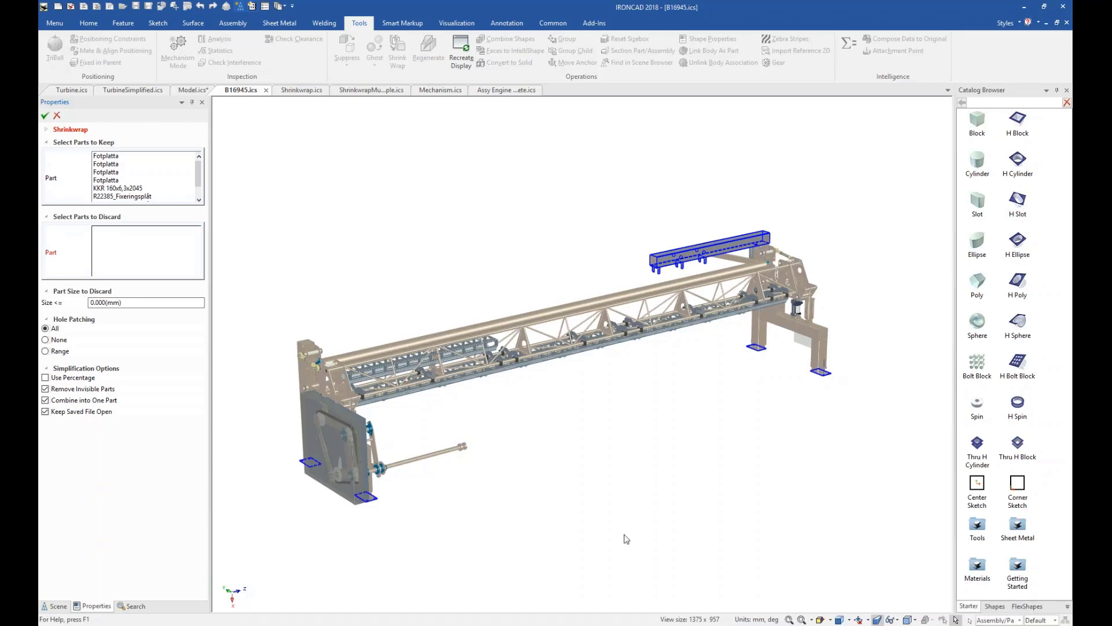
click(440, 455)
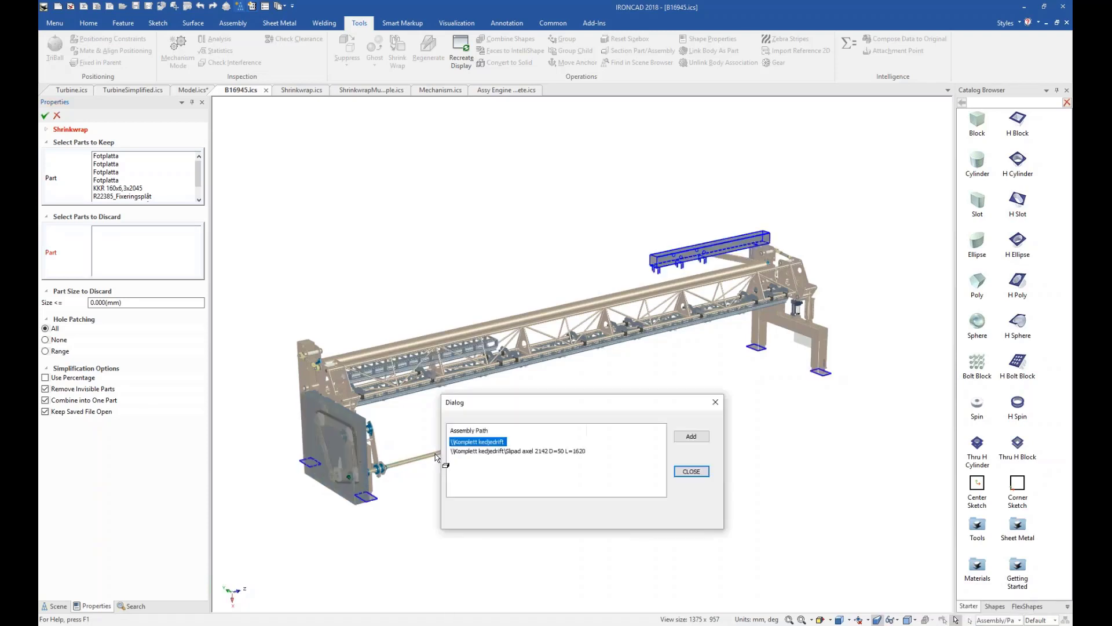
click(487, 451)
click(486, 442)
click(691, 438)
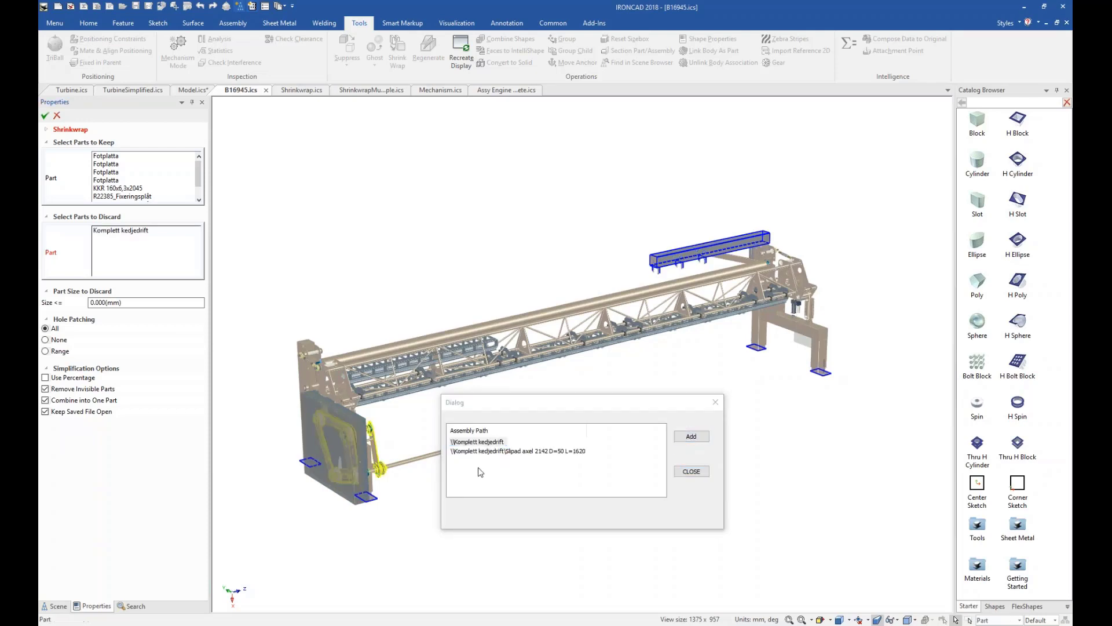
click(703, 470)
Add the 61317_Spännbussning CN912-50x90 bushing assembly at the drive shaft's free end to the parts to discard.
scroll(460, 447, up, 1)
scroll(513, 421, up, 2)
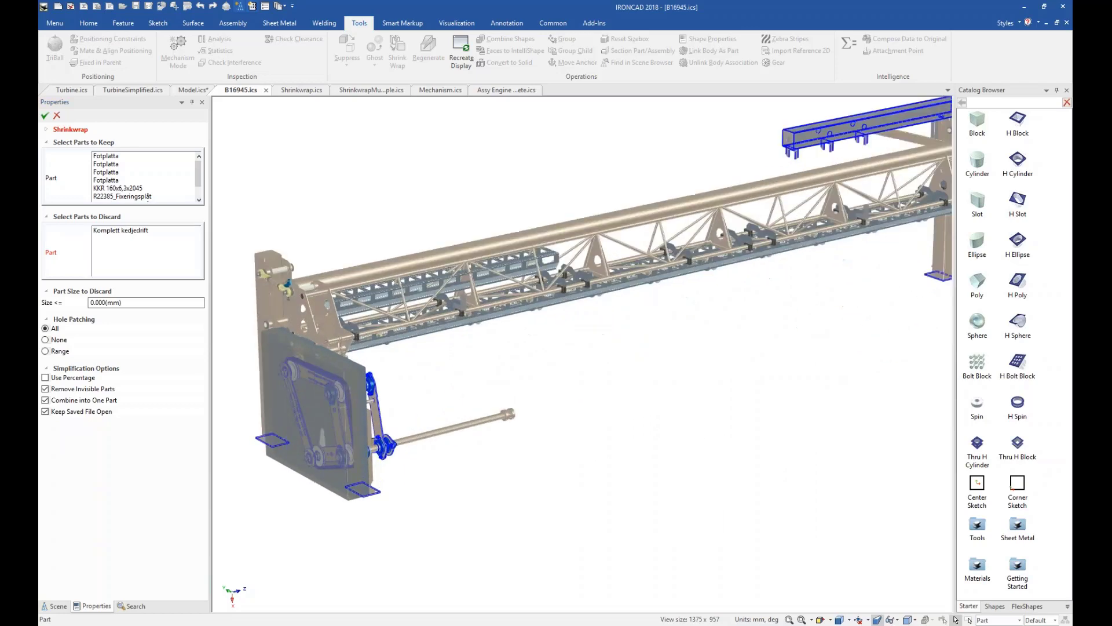
click(996, 619)
click(995, 609)
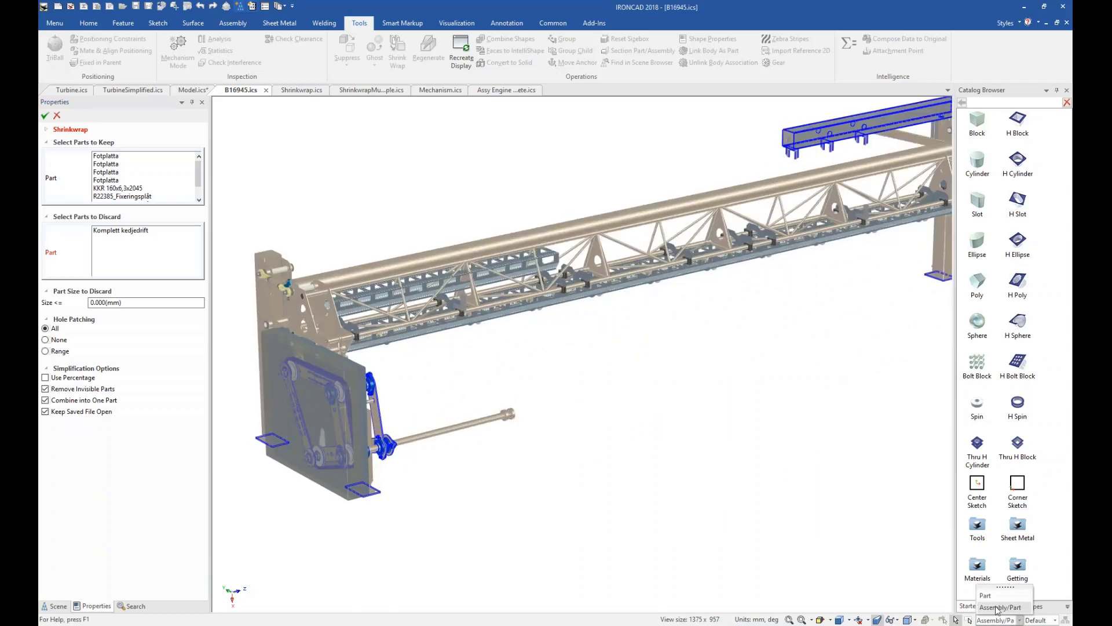
click(521, 423)
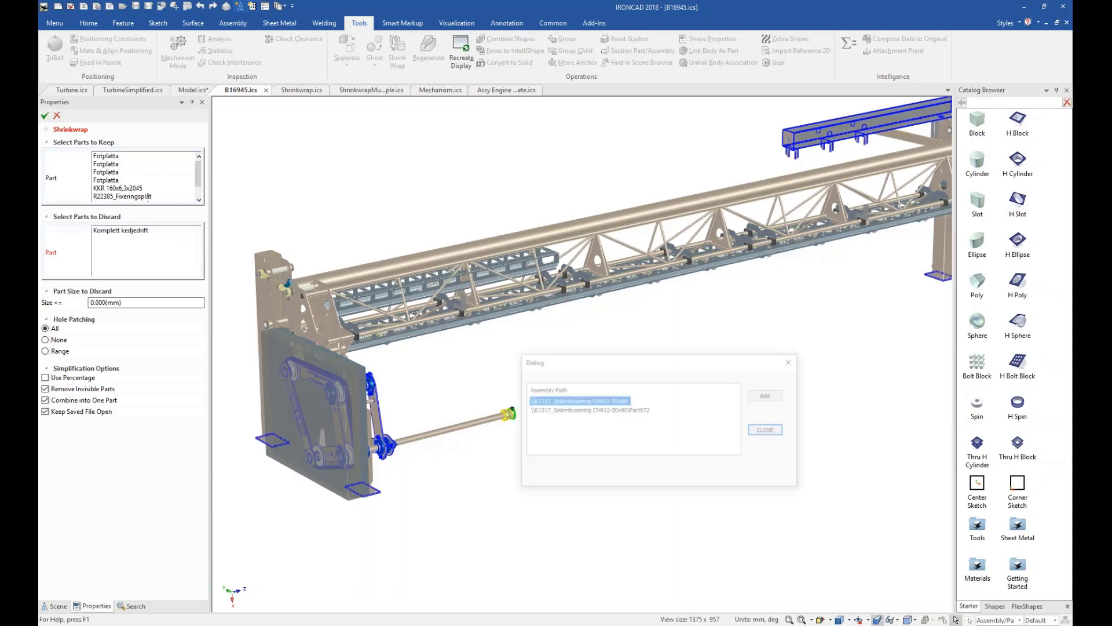
click(768, 395)
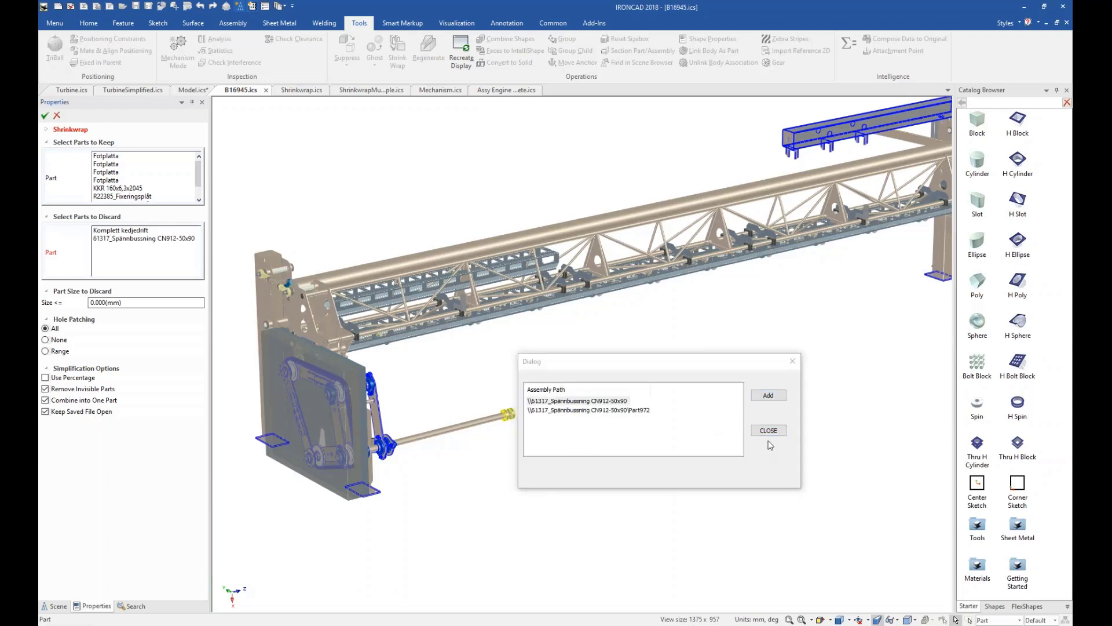
click(768, 430)
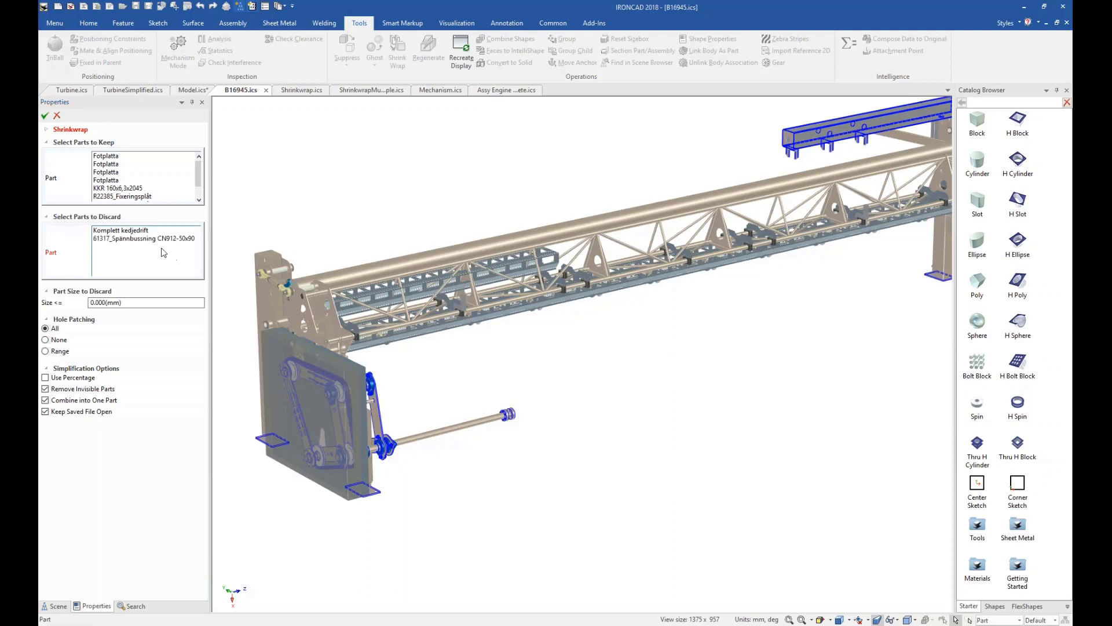
Set the Shrinkwrap's part size to discard to 400 mm, and cancel the Shrinkwrap command.
drag(105, 302, 79, 304)
text(400)
scroll(650, 386, down, 2)
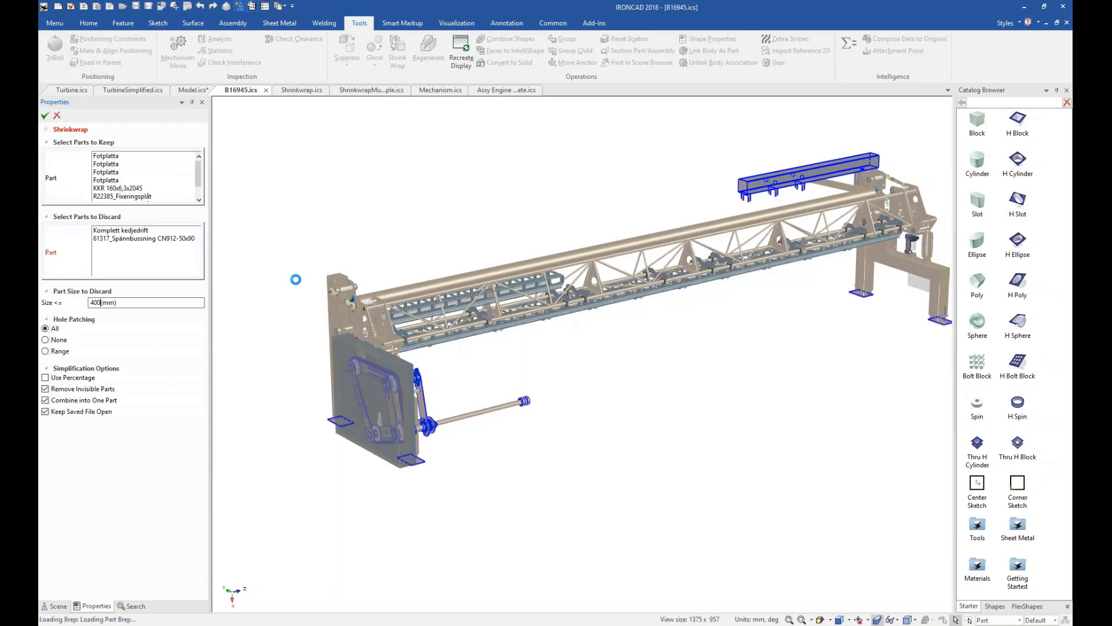
click(57, 116)
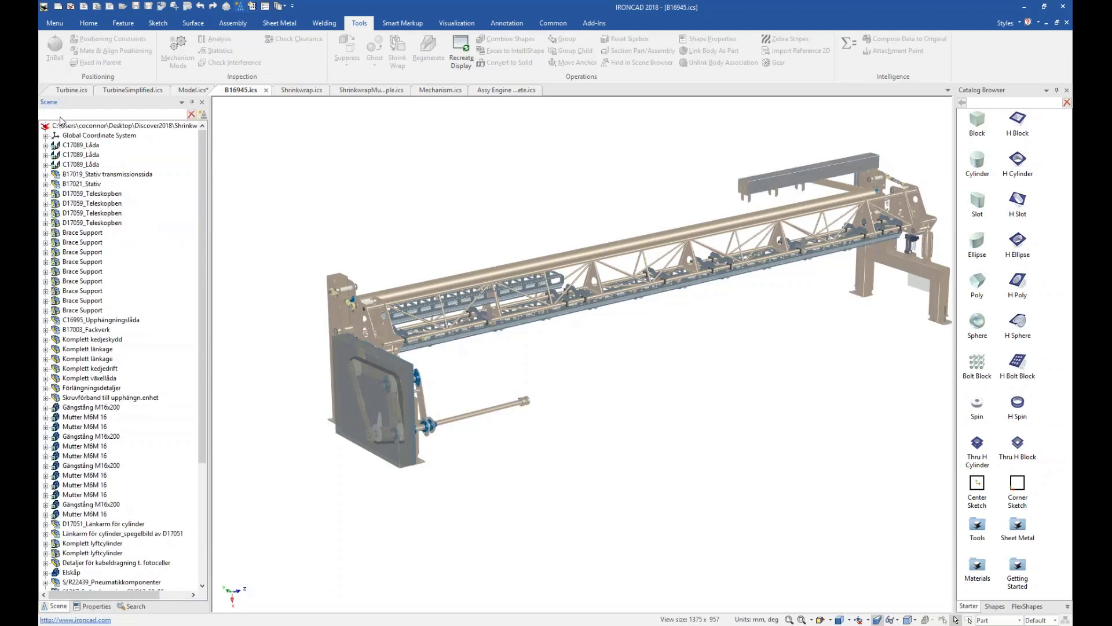
Look through the scene tree of B16945.ics, expanding and collapsing the Skruvförband till upphängn.enhet assembly to examine its fasteners.
drag(202, 160, 194, 313)
click(45, 232)
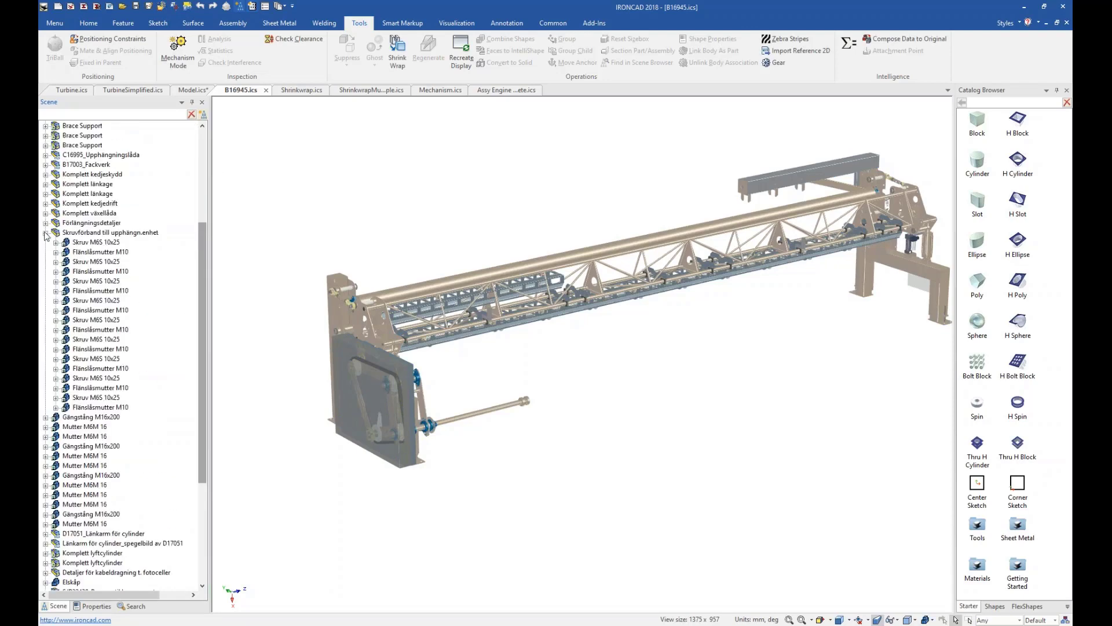
click(45, 232)
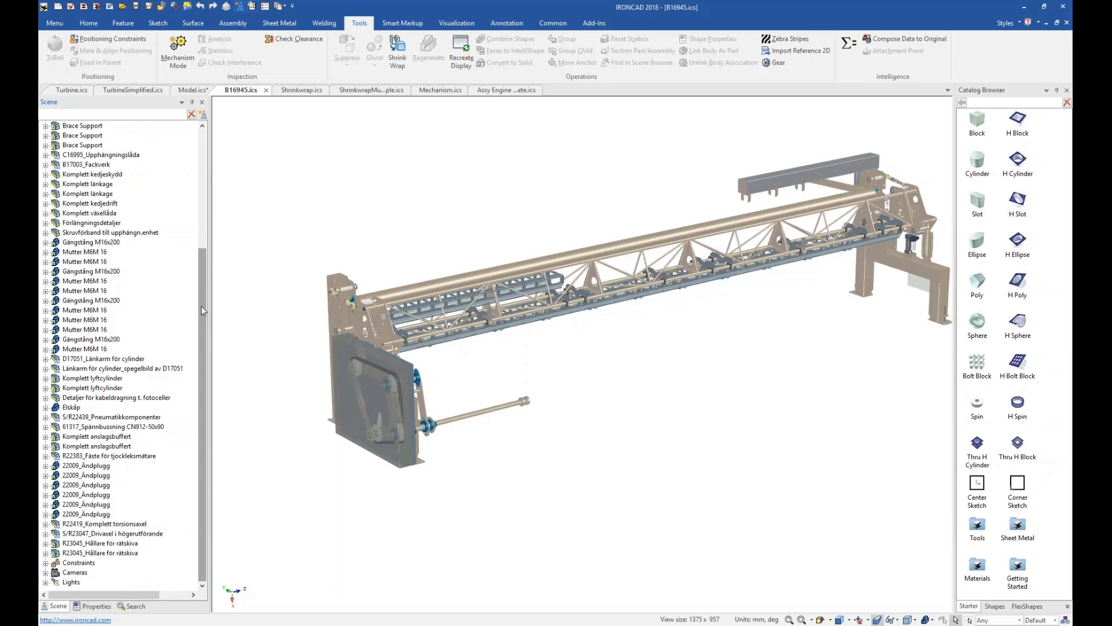
drag(203, 313, 206, 179)
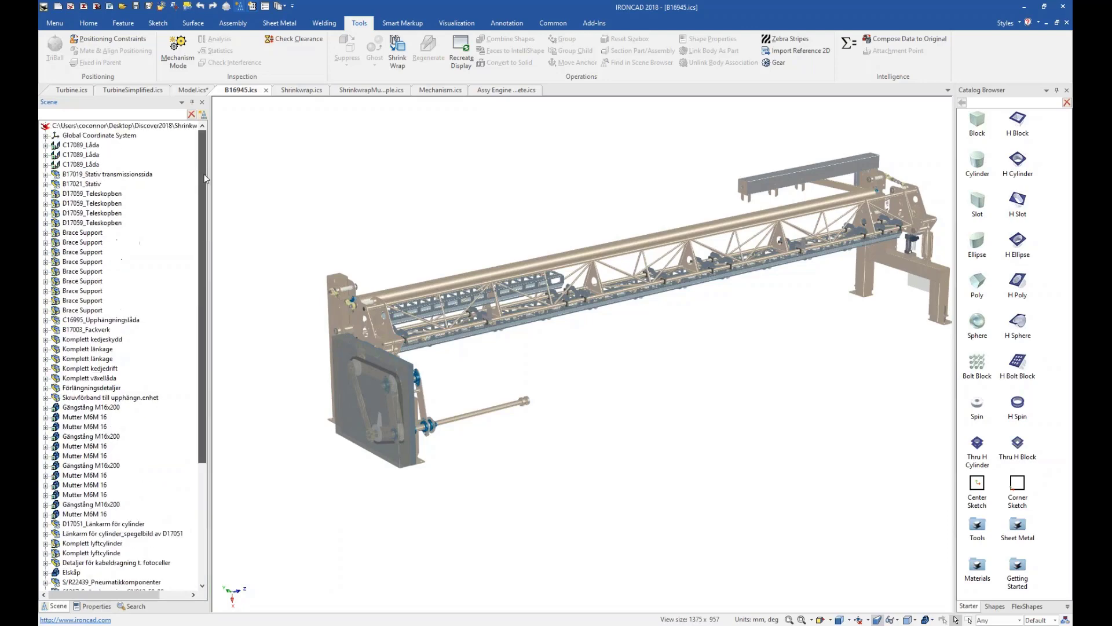
Open the Shrinkwrap.ics scene and examine the simplified model's enclosure, truss and tubes up close and as a whole.
click(301, 90)
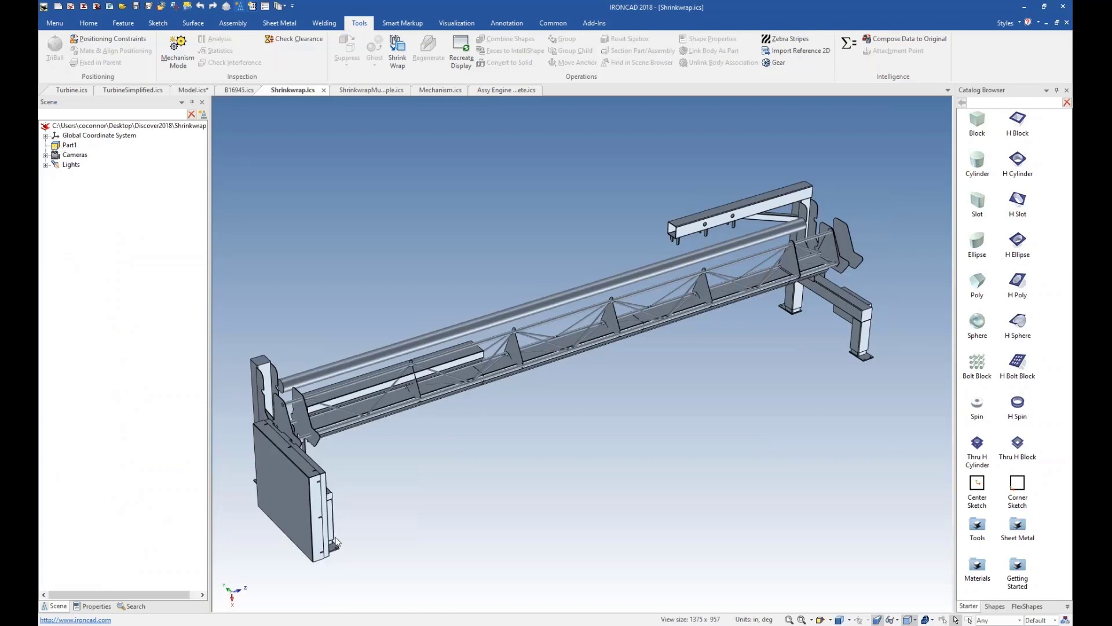
scroll(323, 550, up, 5)
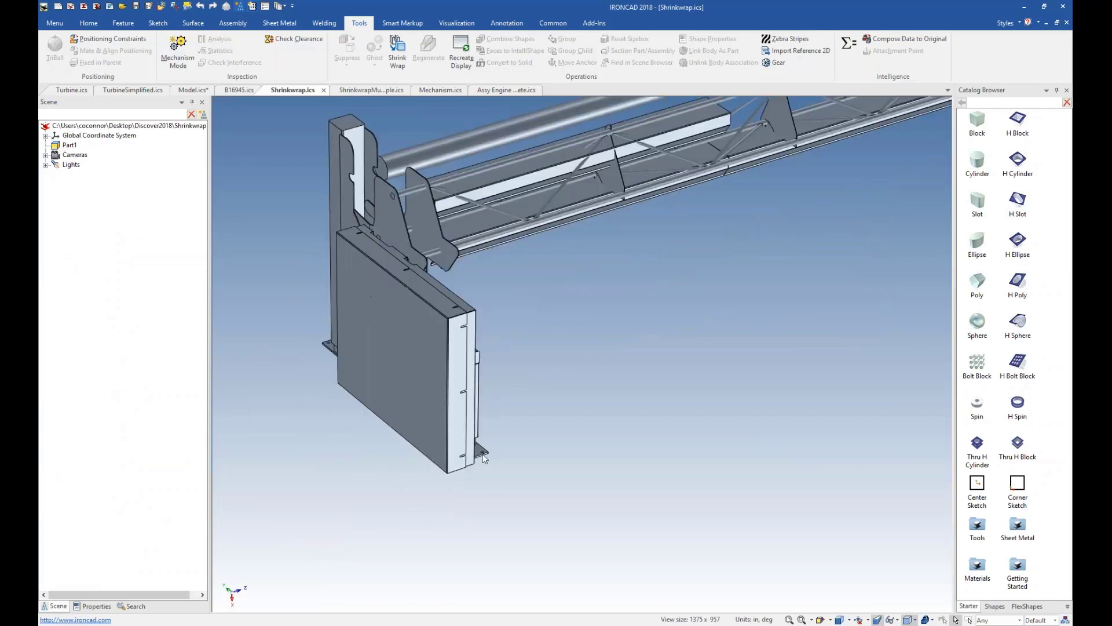
scroll(369, 343, down, 5)
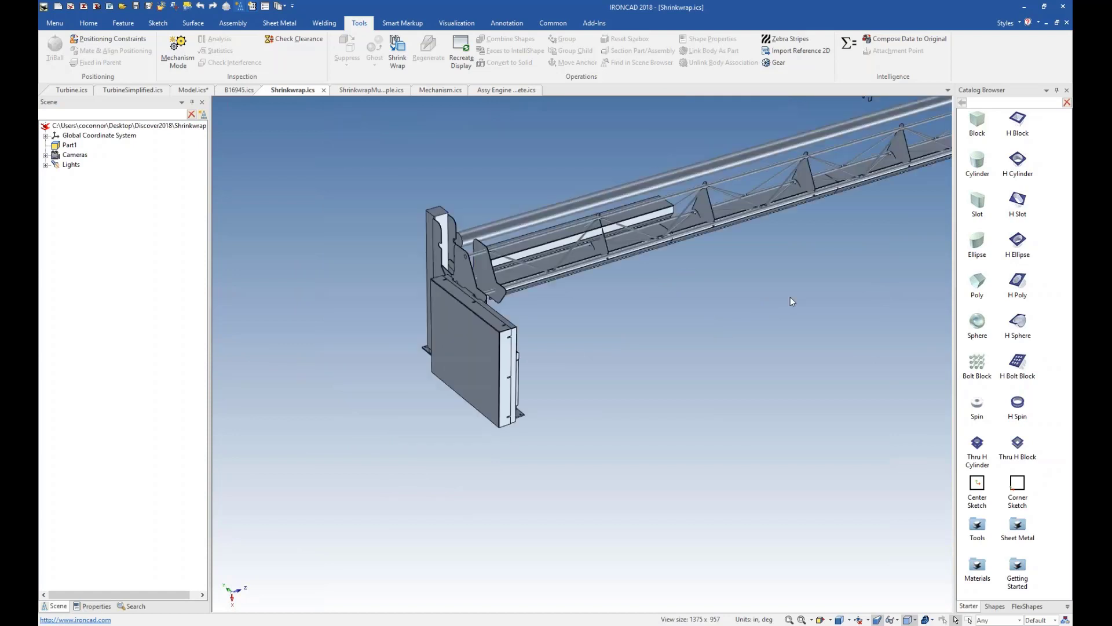
scroll(915, 272, up, 2)
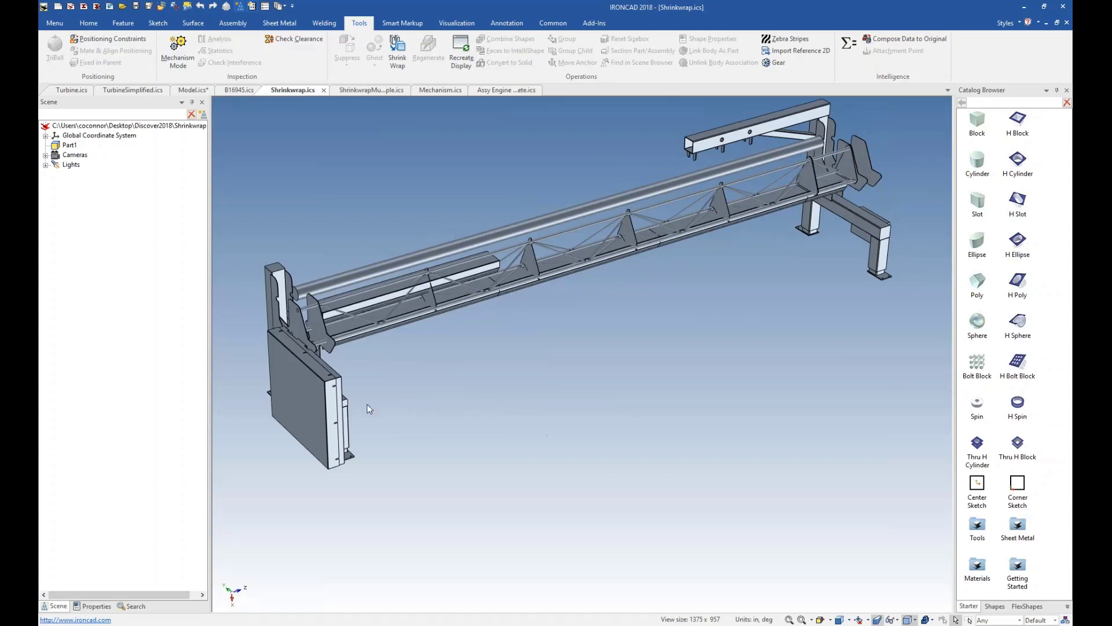
scroll(491, 284, up, 6)
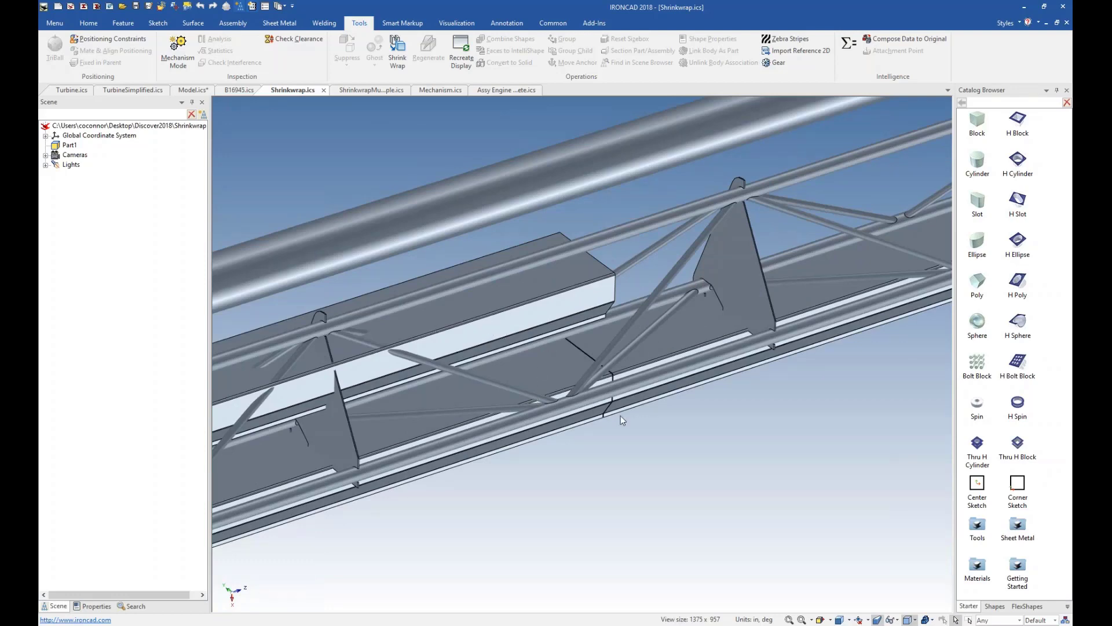
middle_drag(621, 415, 568, 420)
scroll(509, 433, down, 8)
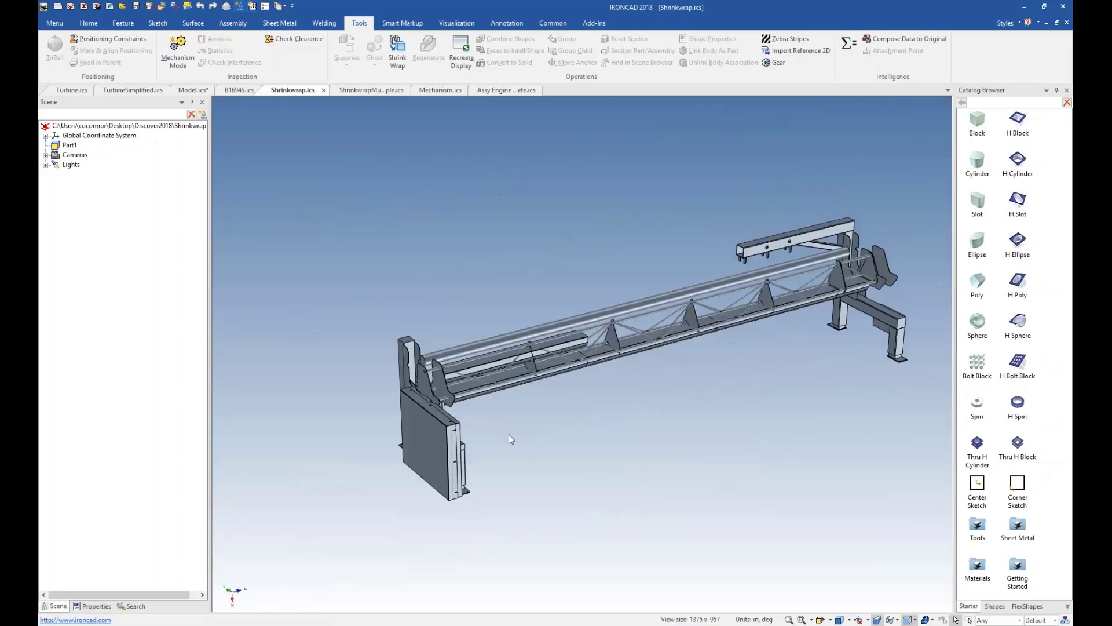
scroll(508, 433, up, 4)
scroll(892, 298, down, 5)
scroll(725, 269, up, 5)
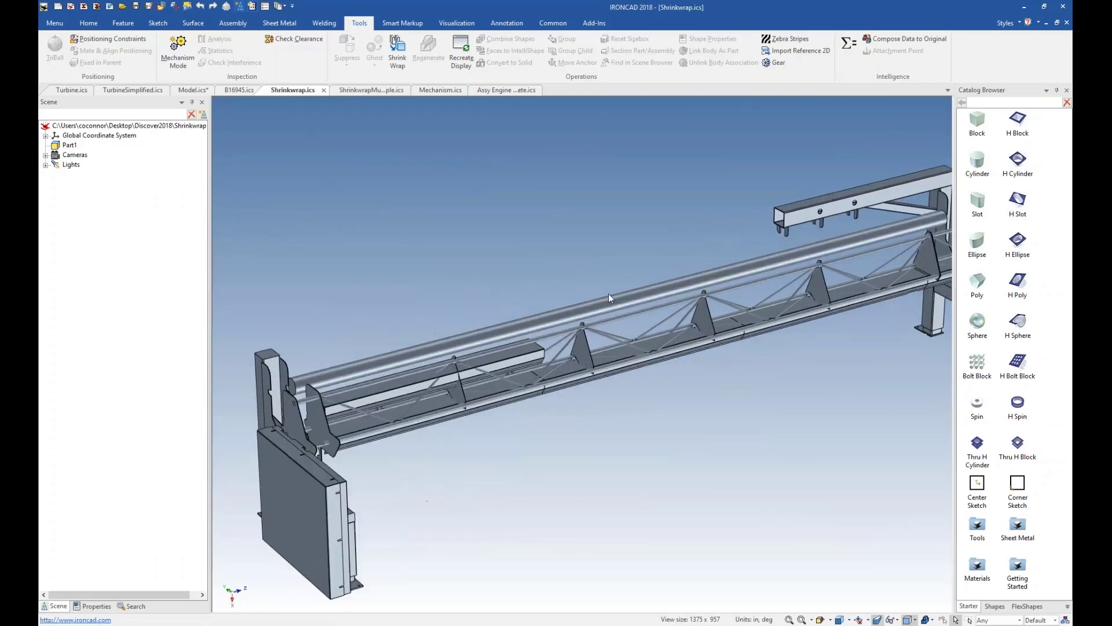
scroll(655, 360, down, 4)
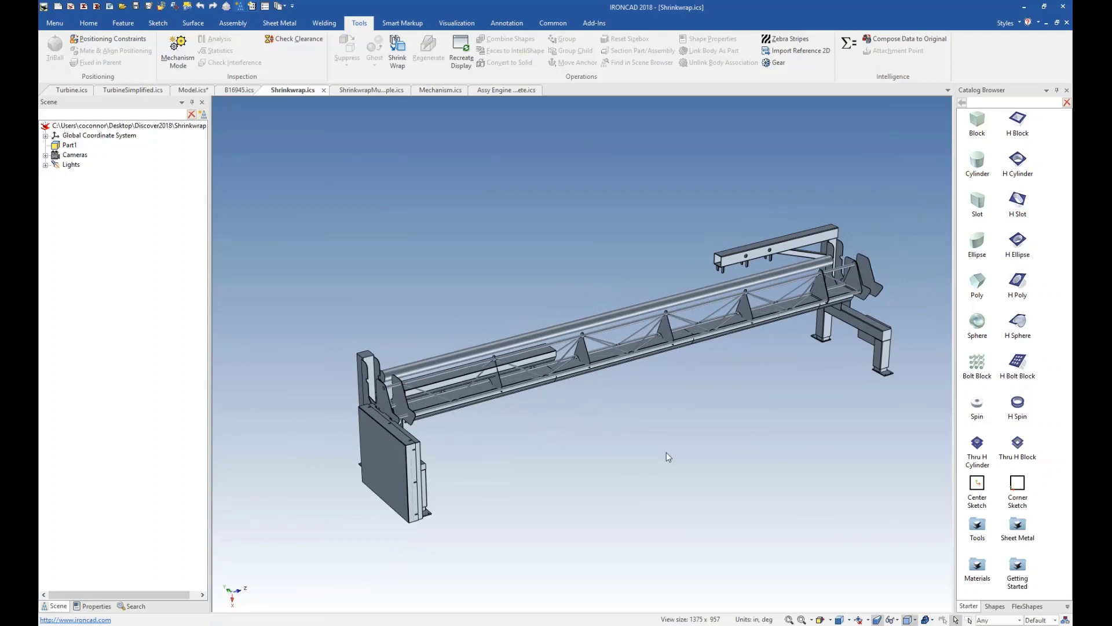
Review the operations and export file formats available for Part1, and cancel the export.
click(412, 405)
right_click(404, 404)
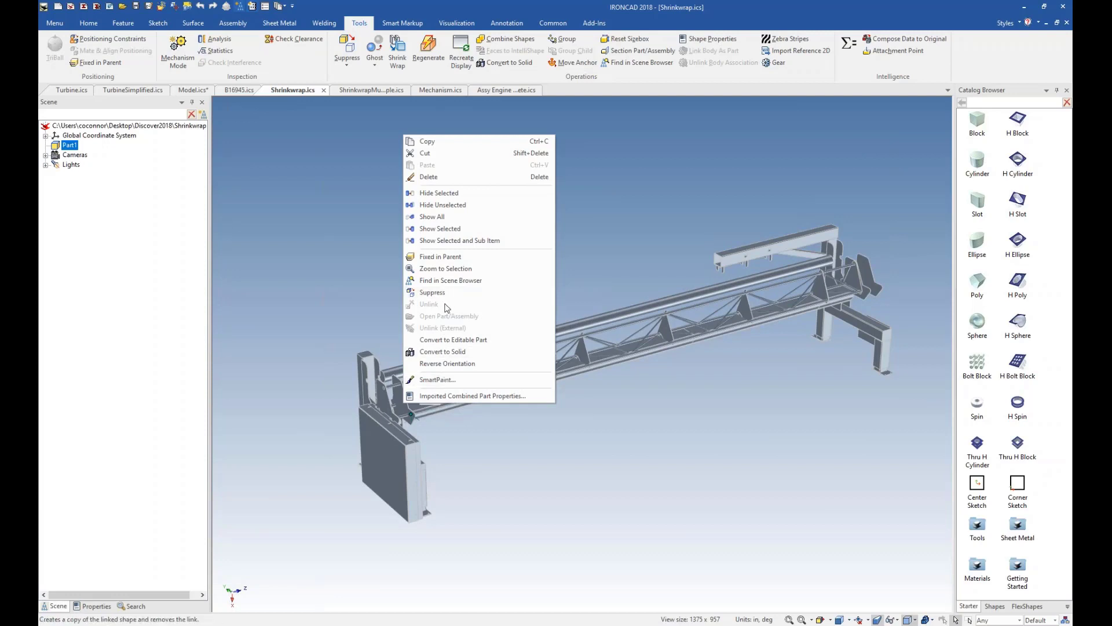
click(340, 298)
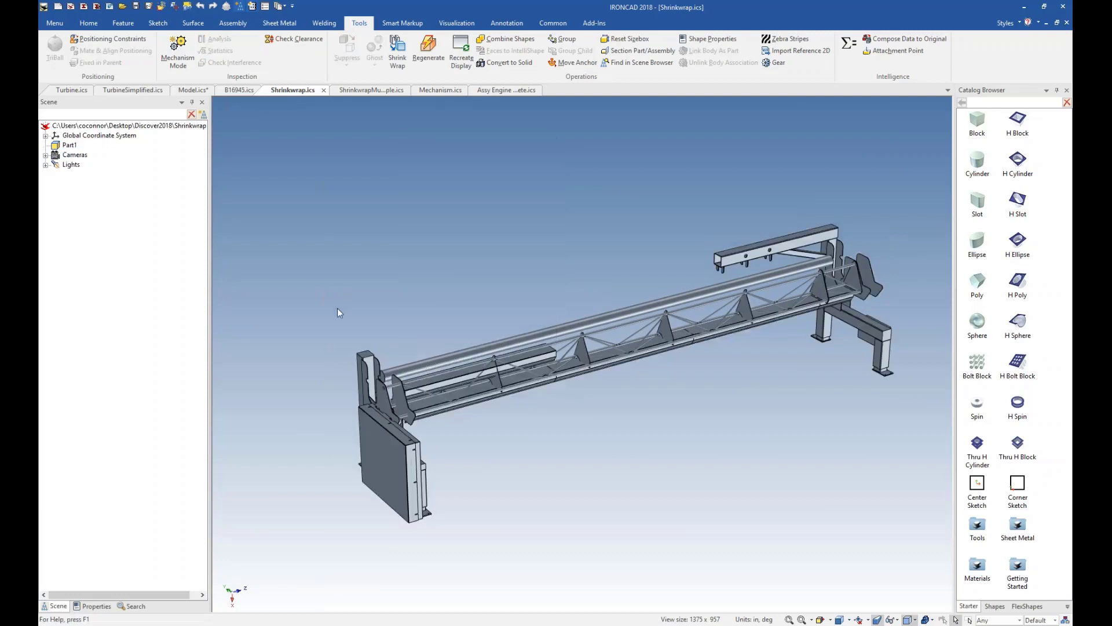
click(403, 405)
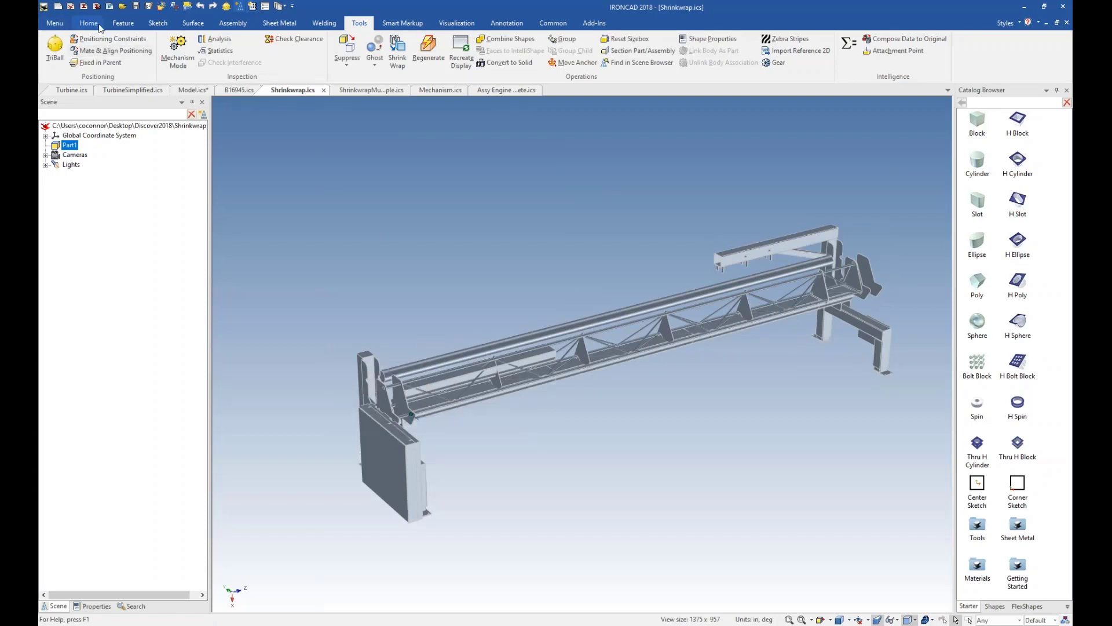
click(187, 8)
click(596, 432)
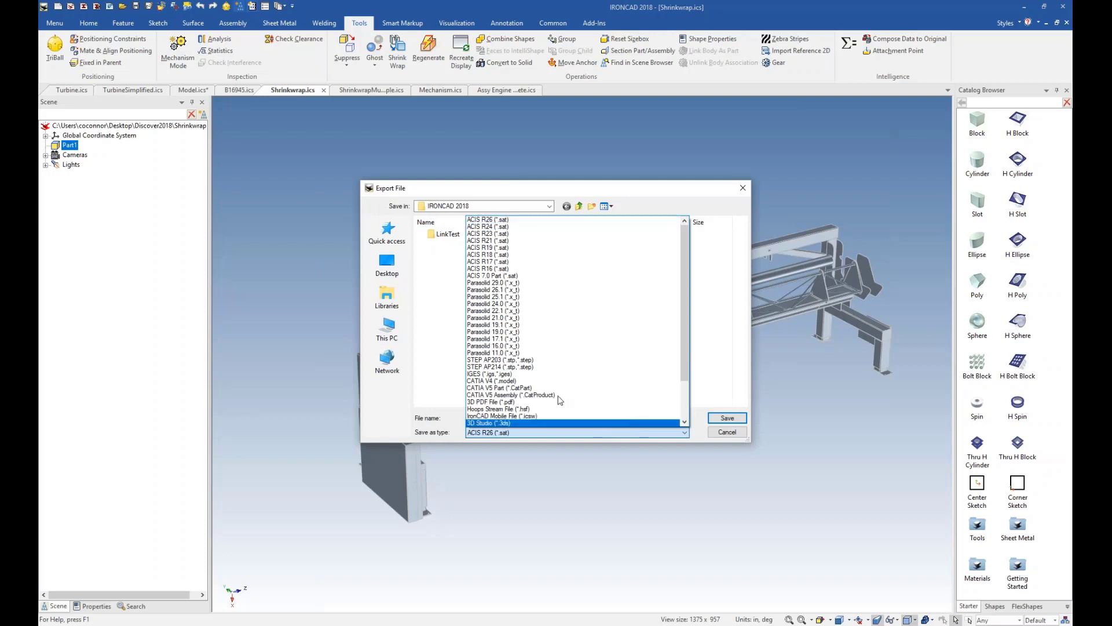
click(732, 436)
click(728, 432)
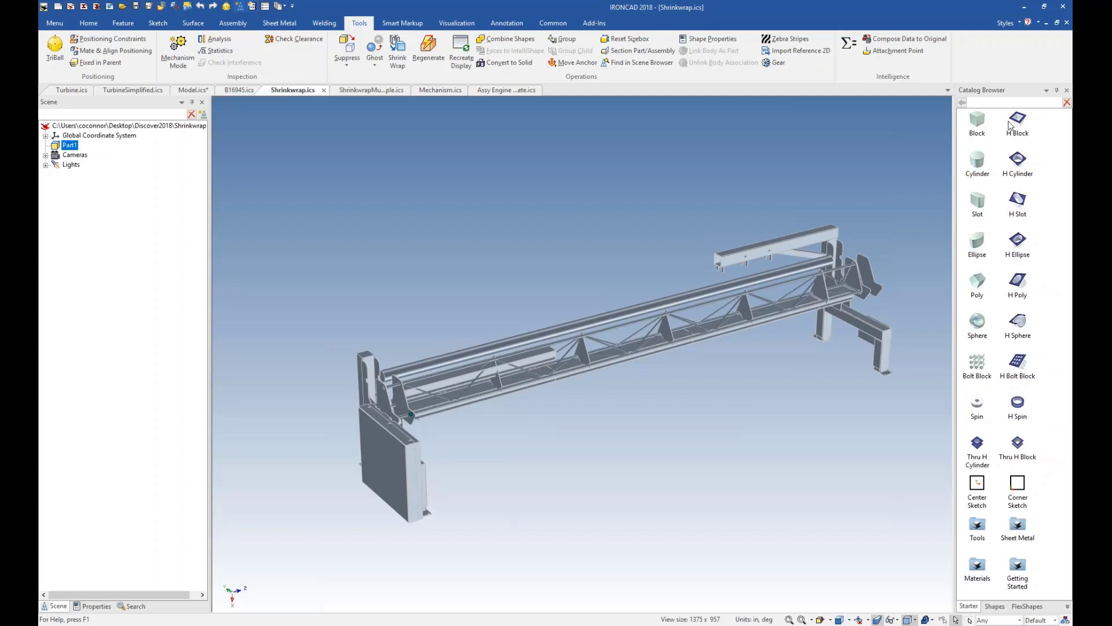
Convert Part1 to an editable part and clear the selection.
right_click(406, 452)
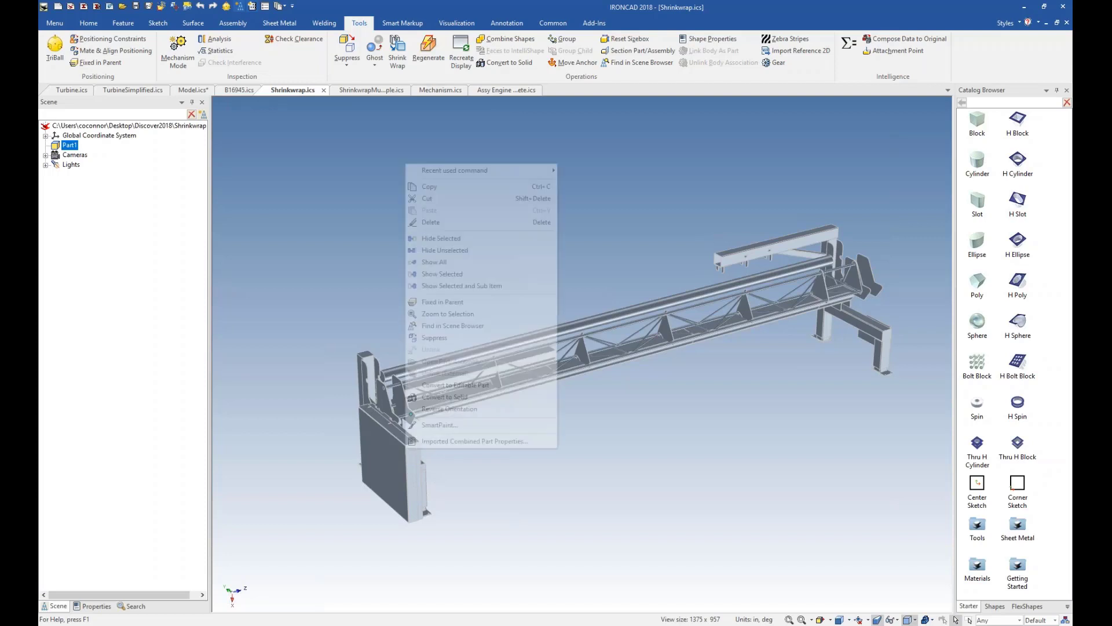
click(451, 386)
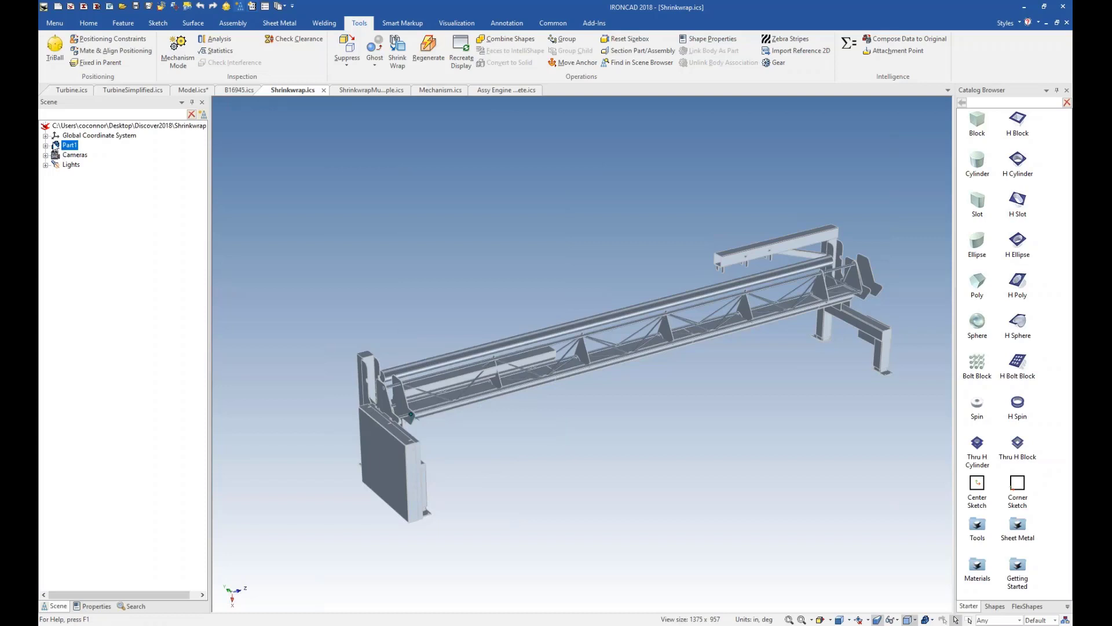
scroll(421, 526, up, 5)
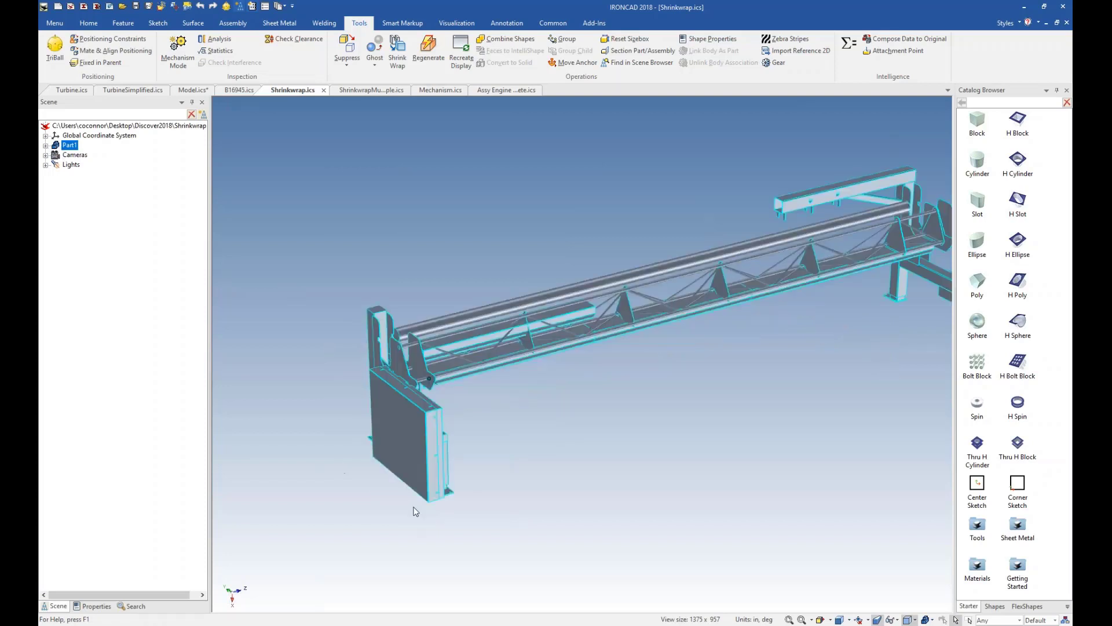
click(539, 396)
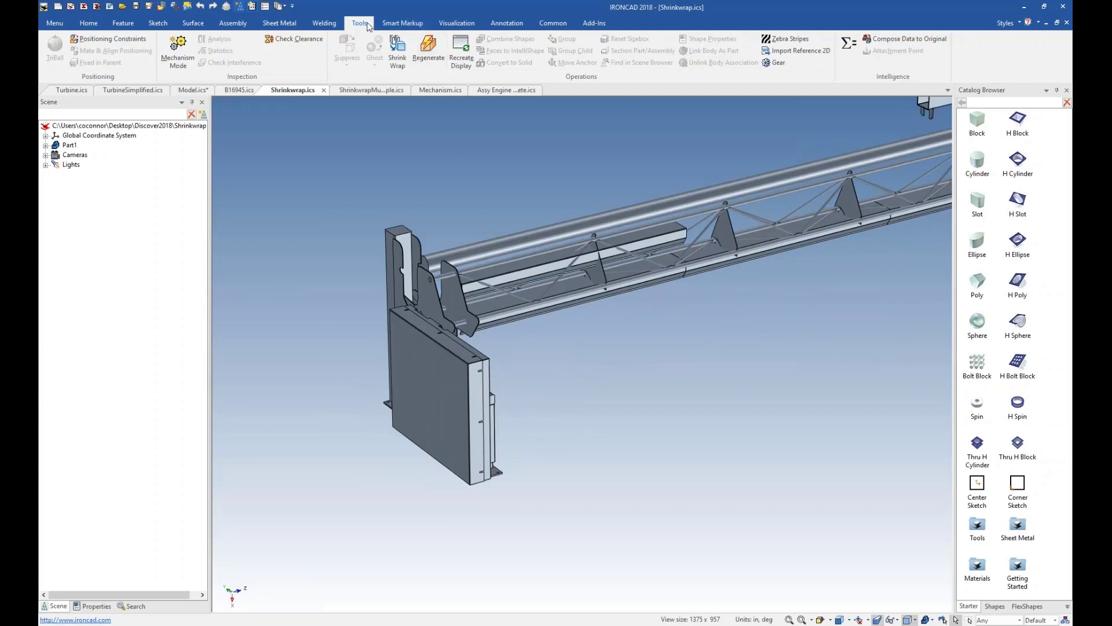
Section Part1 with an X-Y plane placed on the upper edge of the rectangular enclosure, and inspect the enclosure's interior.
right_click(449, 358)
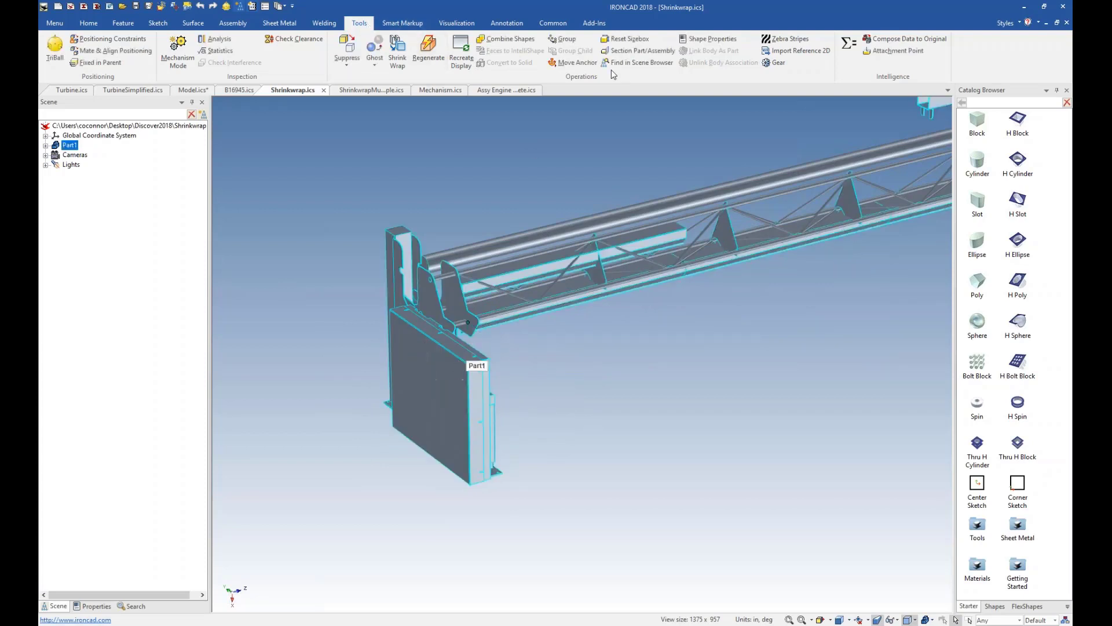
click(625, 51)
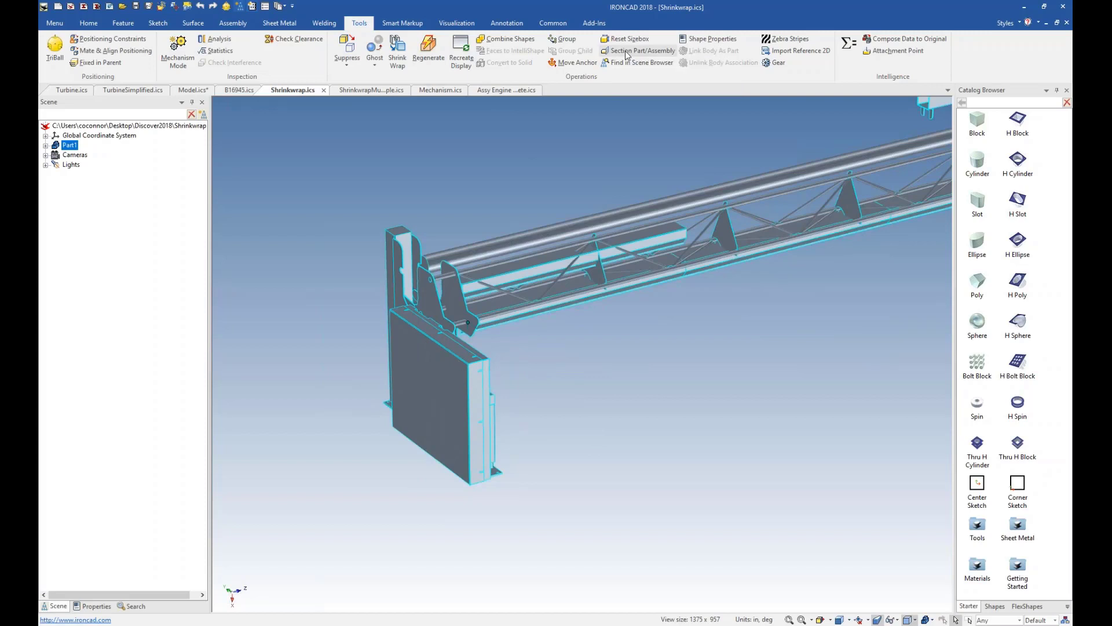
click(197, 185)
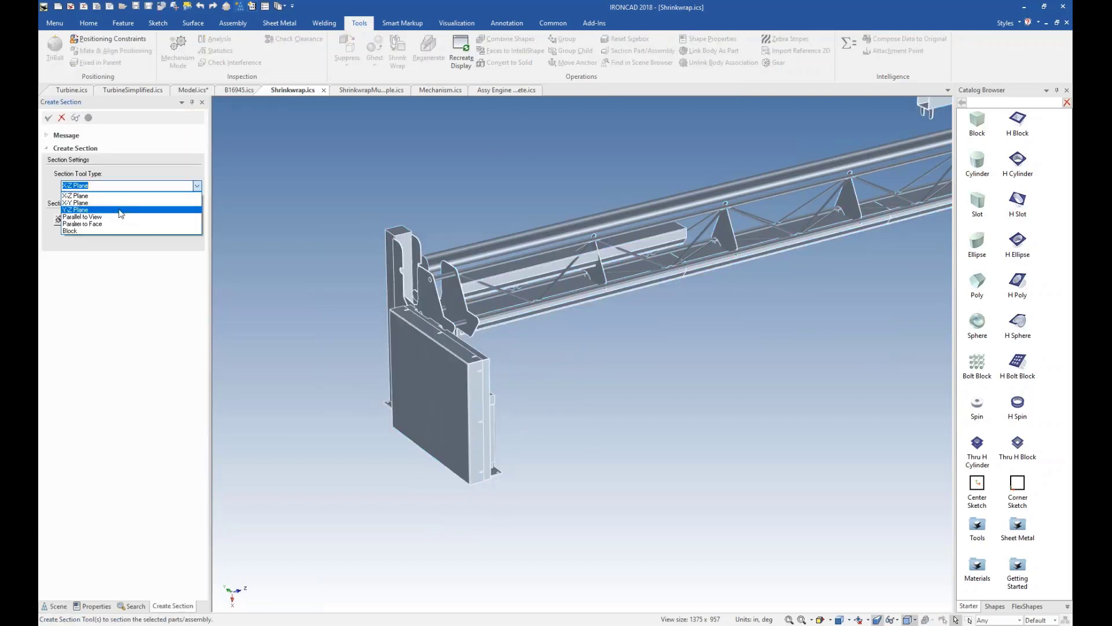
click(87, 201)
click(59, 220)
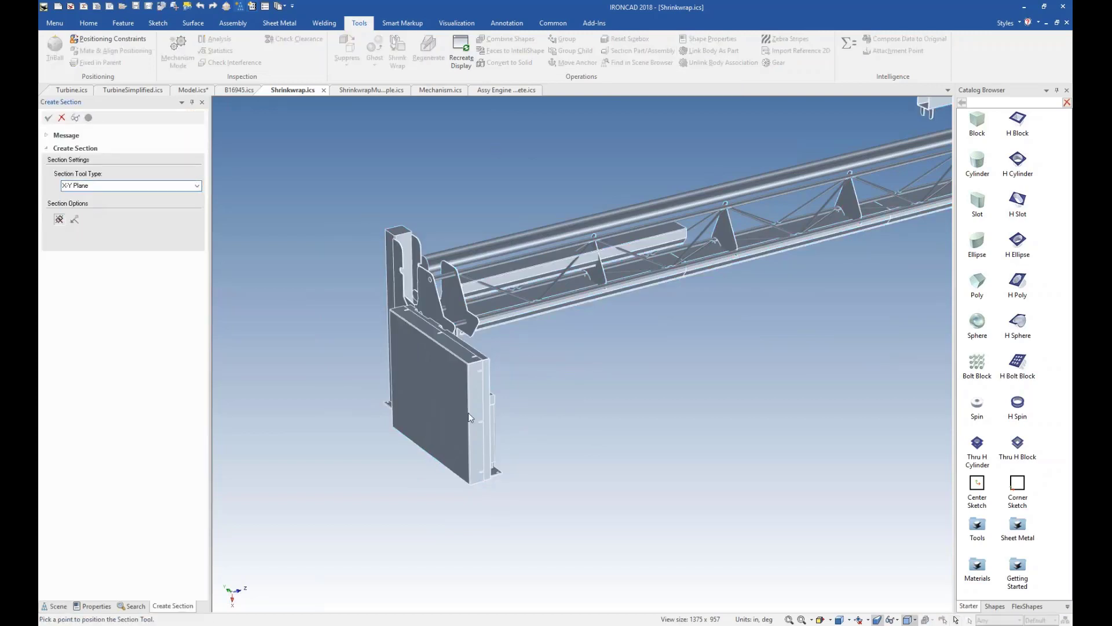
click(477, 383)
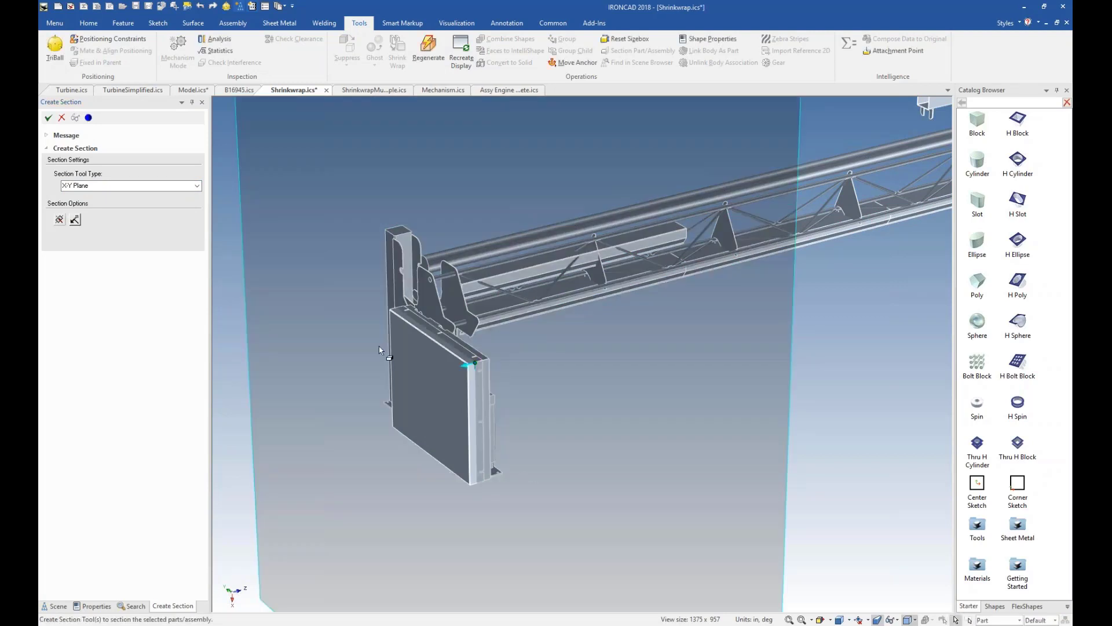
click(49, 117)
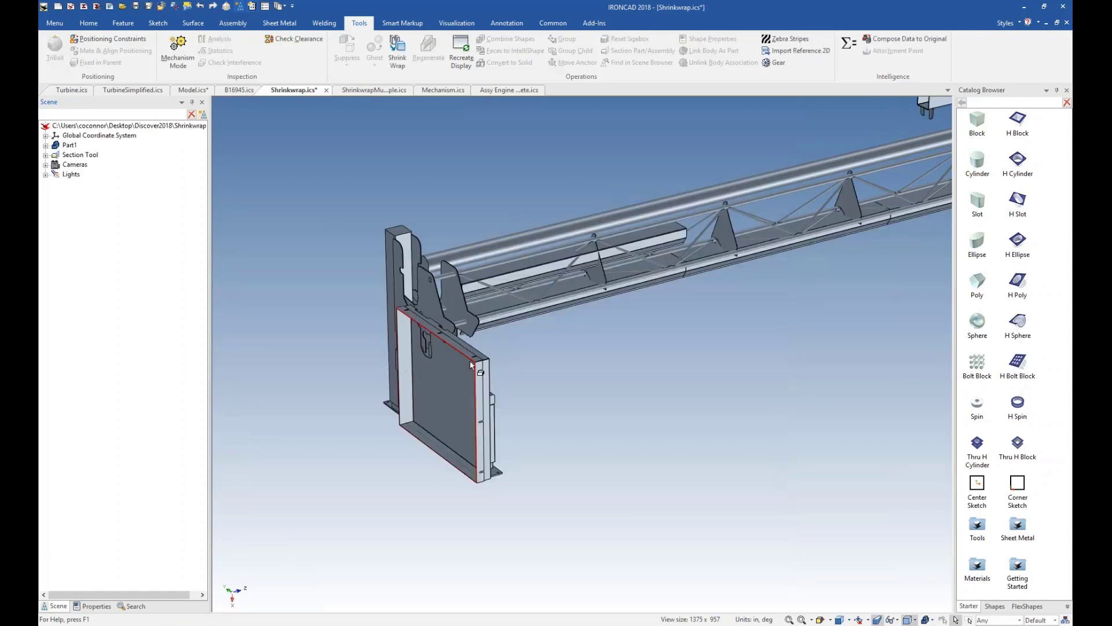
scroll(446, 442, up, 3)
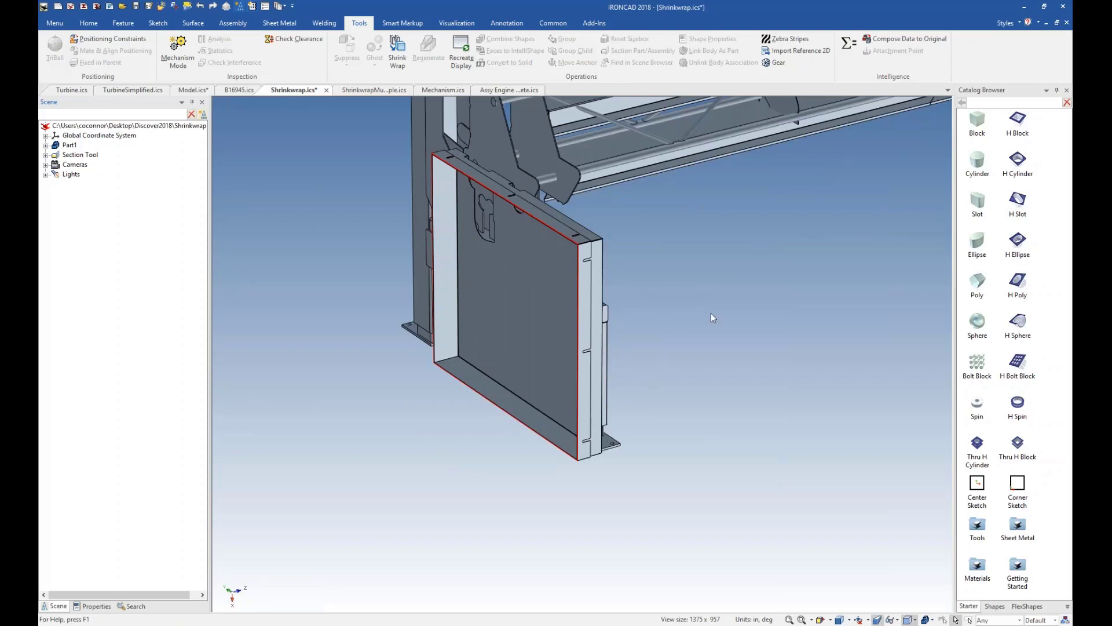
scroll(710, 321, down, 5)
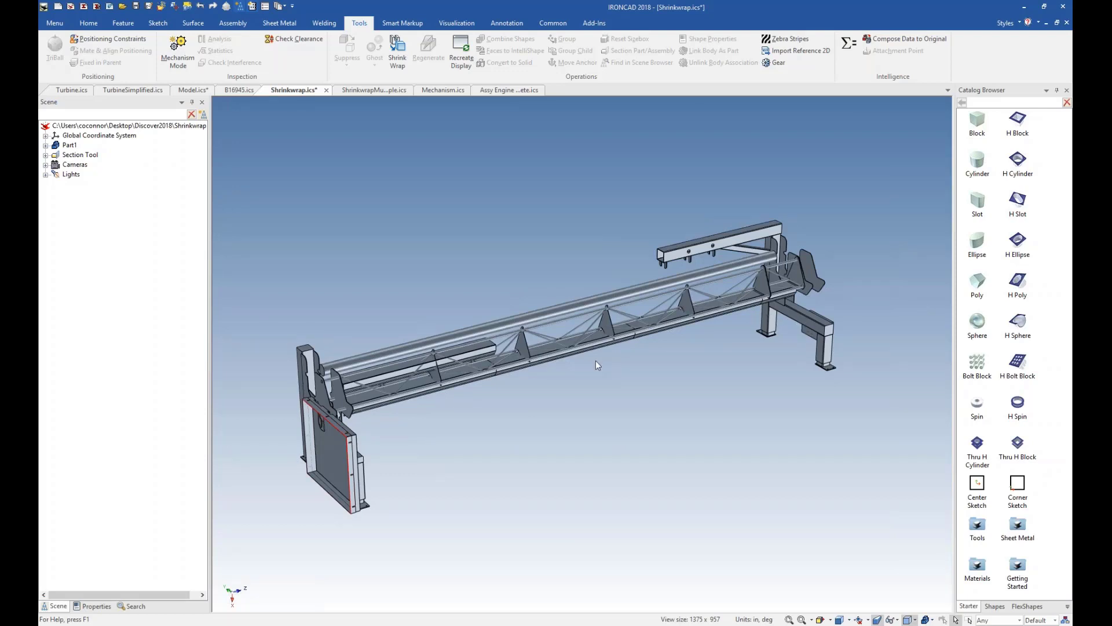
Open the ShrinkwrapMultiple.ics scene and examine its part list and the rectangular enclosure at the machine's end.
click(370, 91)
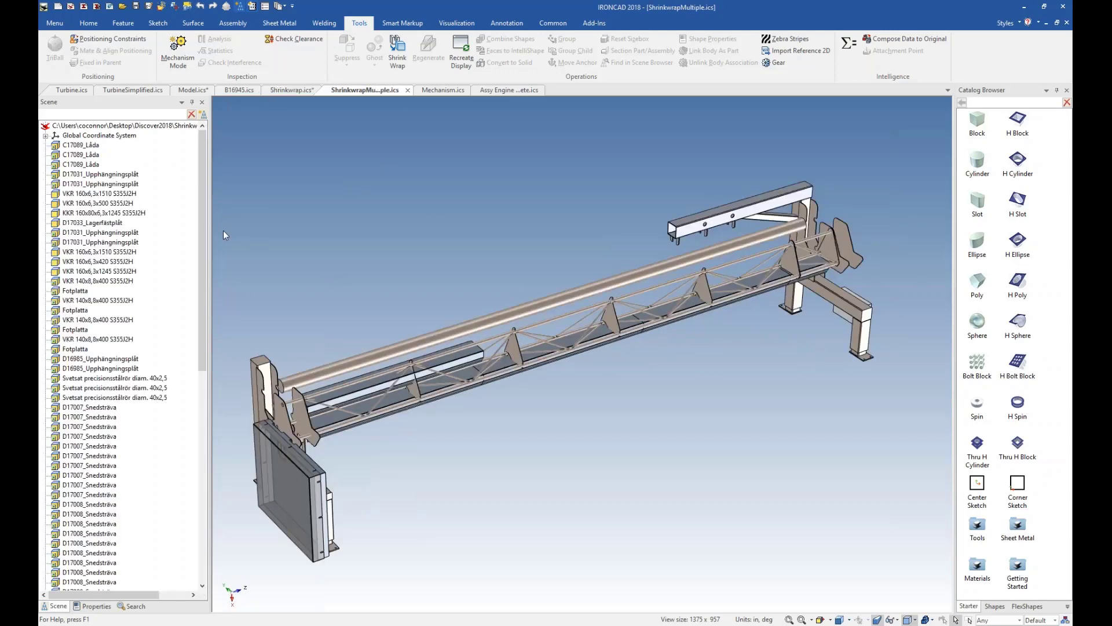
drag(203, 207, 215, 175)
scroll(283, 496, up, 5)
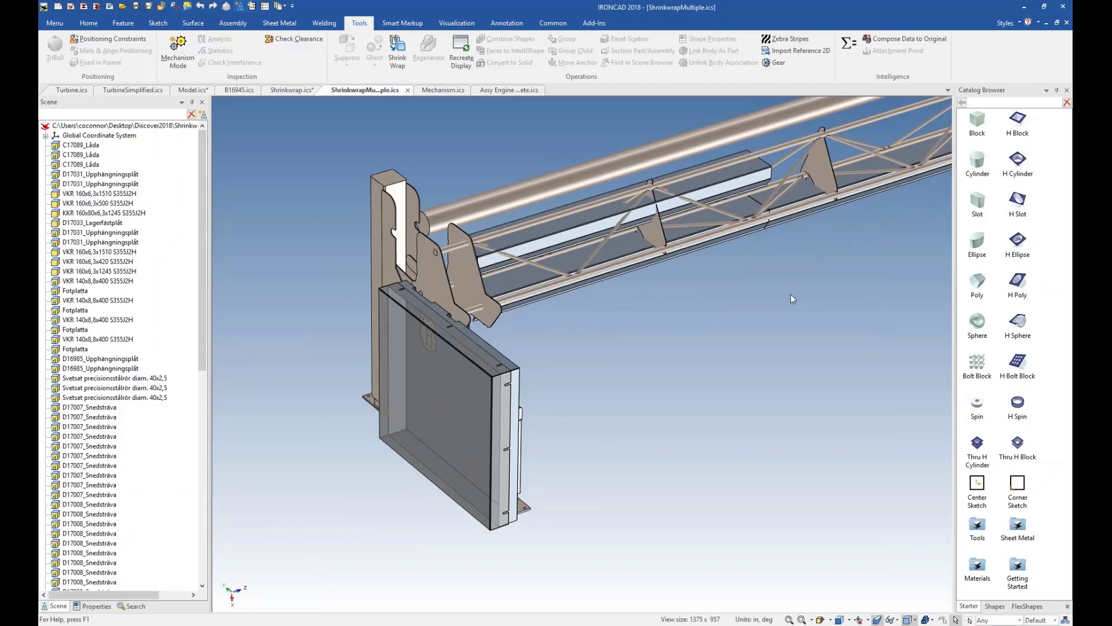
scroll(791, 293, down, 10)
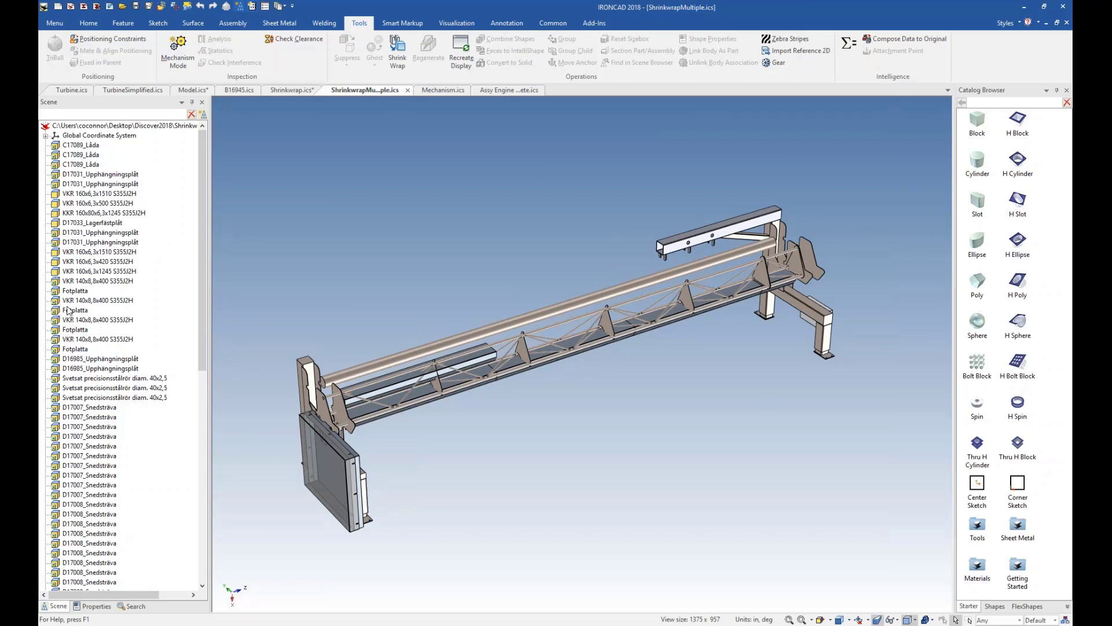
Select the second D17031_Upphängningsplåt part to check its linked copies in the scene, and clear the selection.
right_click(57, 187)
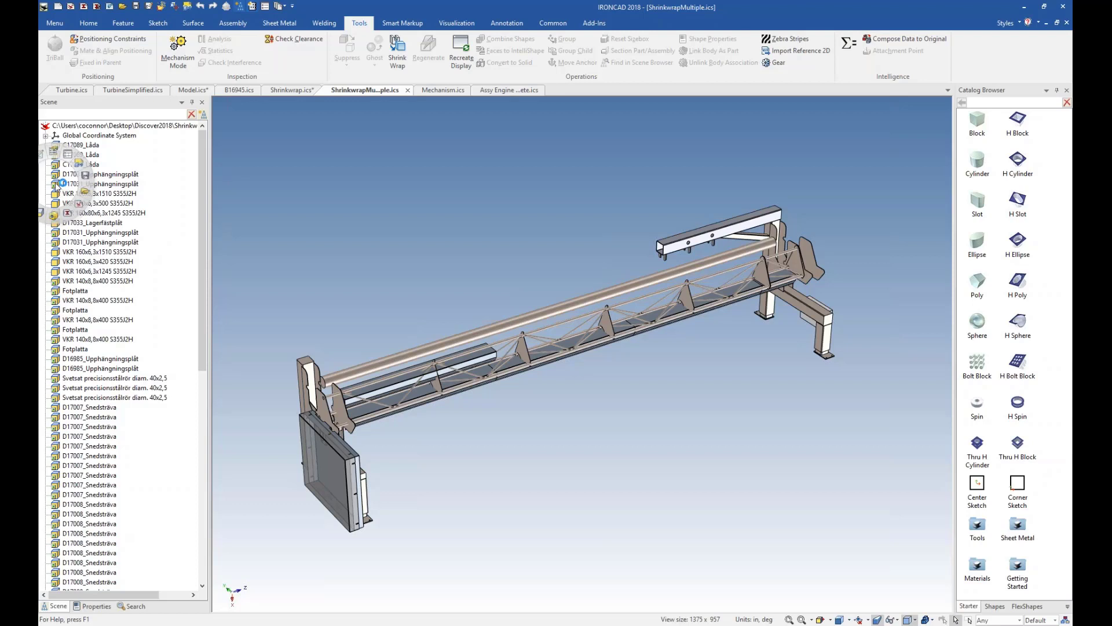
click(59, 184)
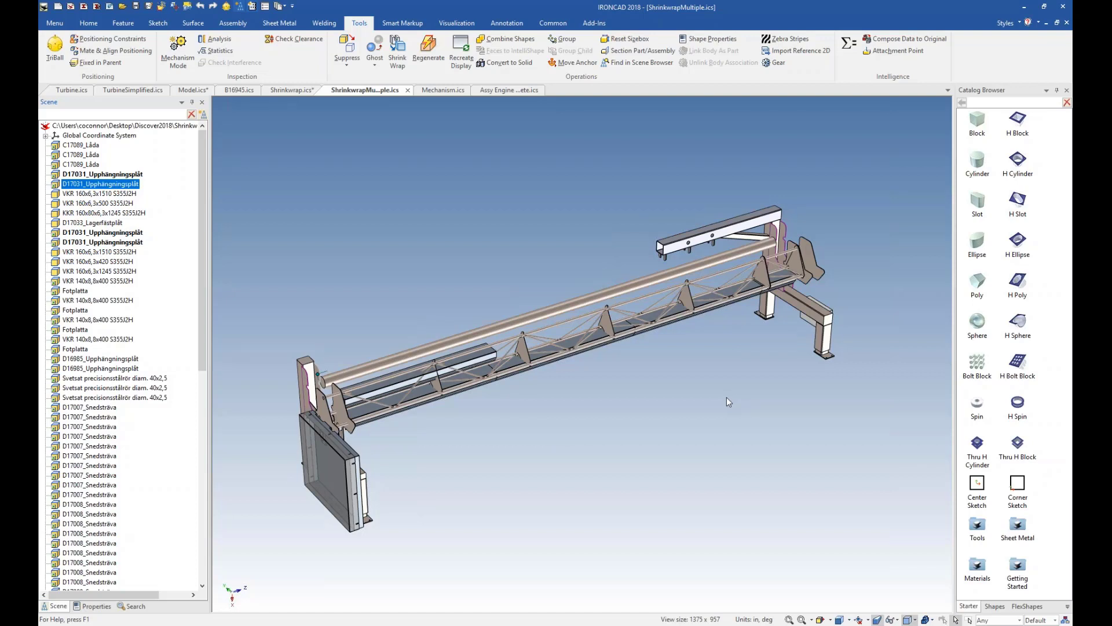
right_click(500, 483)
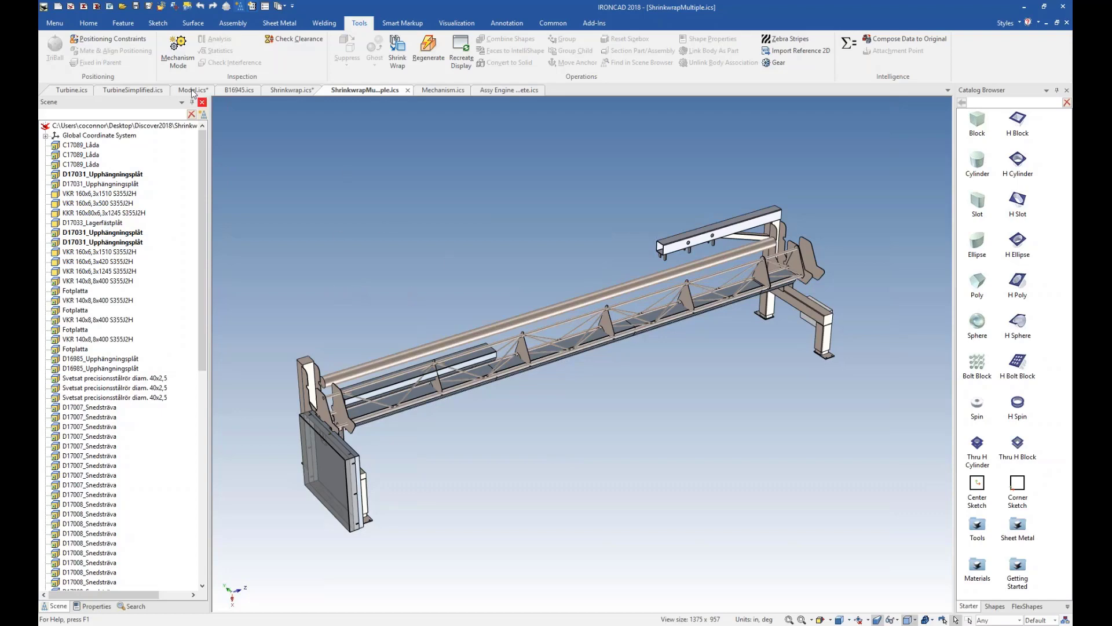
Switch to the B16945.ics scene and open one of the linked Brace Support assemblies in its own window.
click(238, 89)
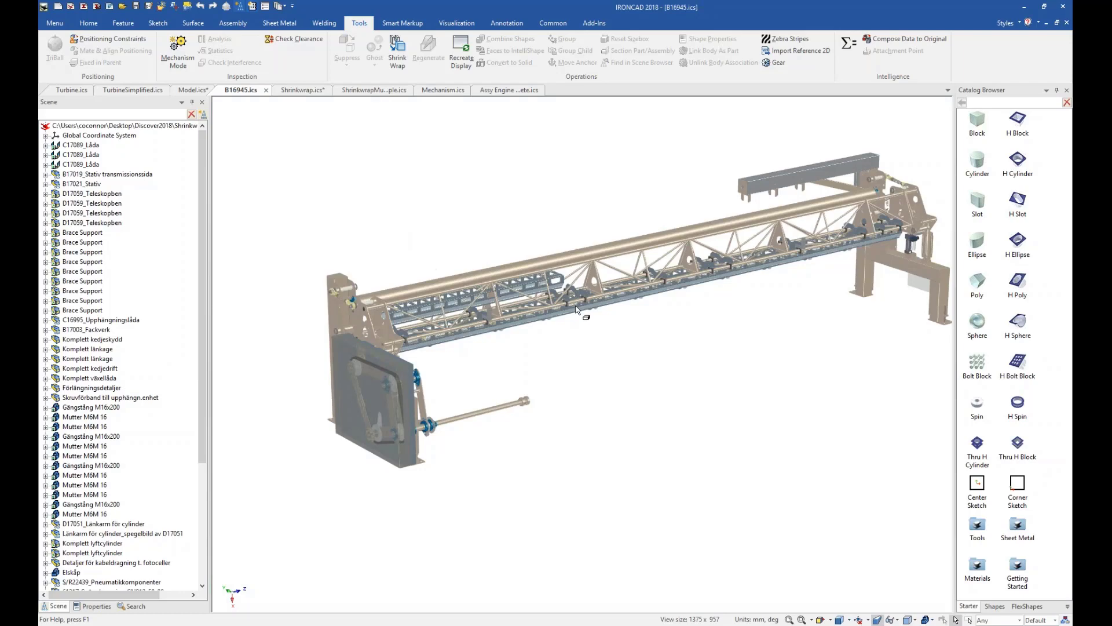
scroll(573, 293, up, 1)
scroll(573, 293, up, 5)
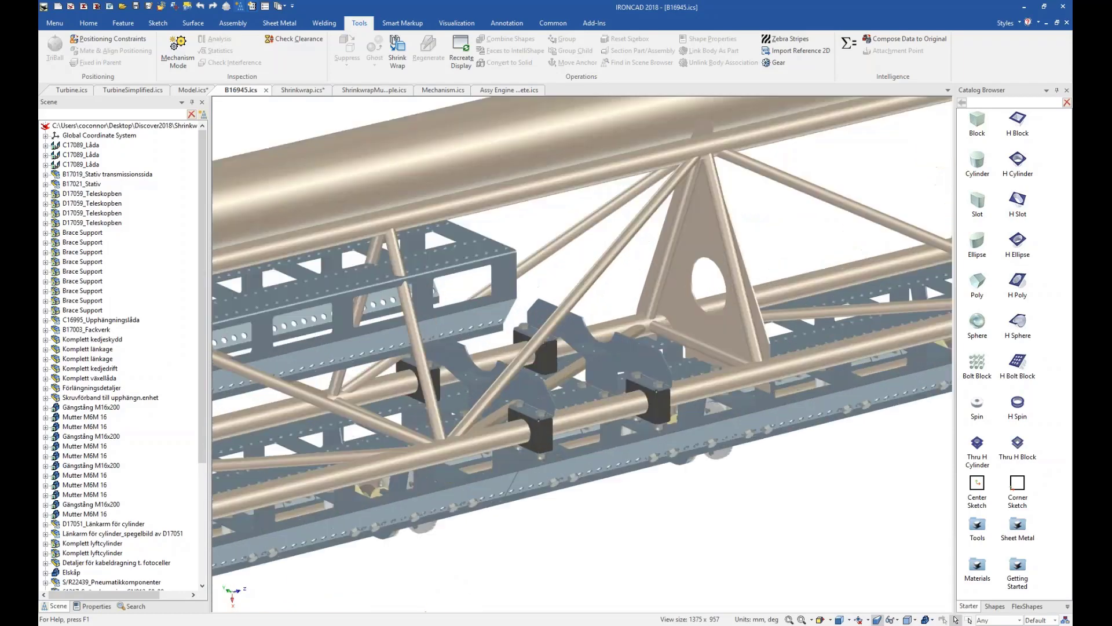
click(603, 365)
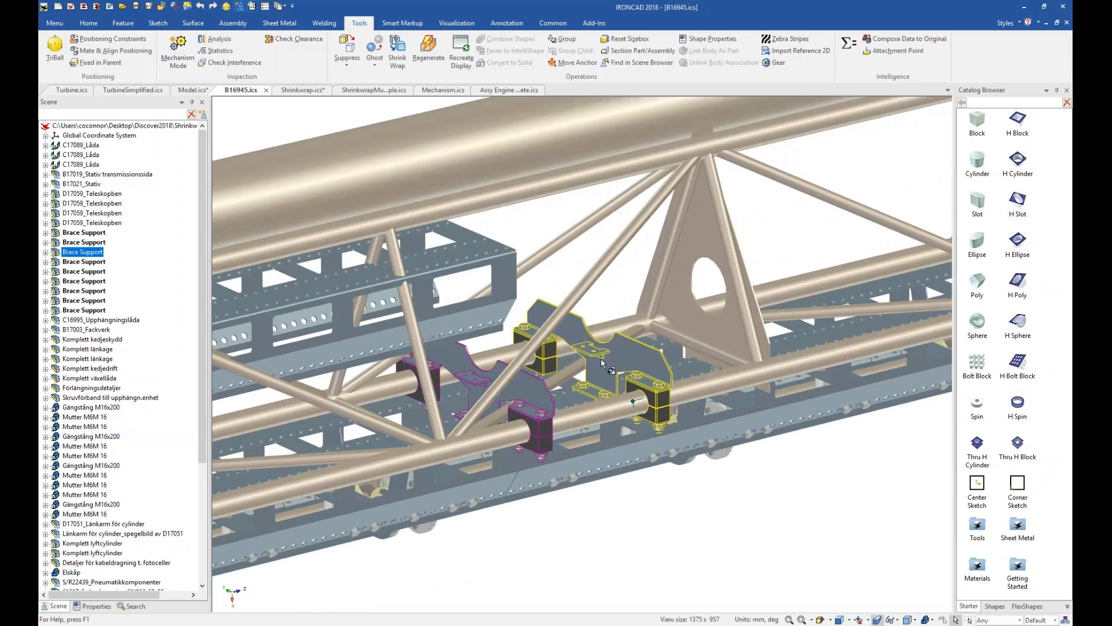
right_click(603, 364)
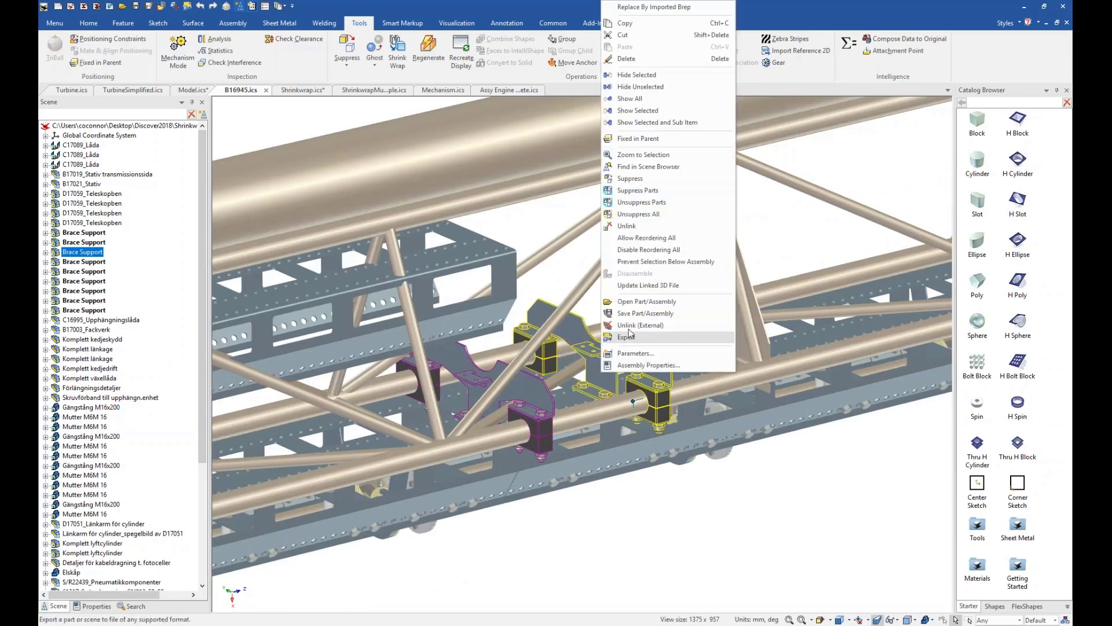
click(640, 301)
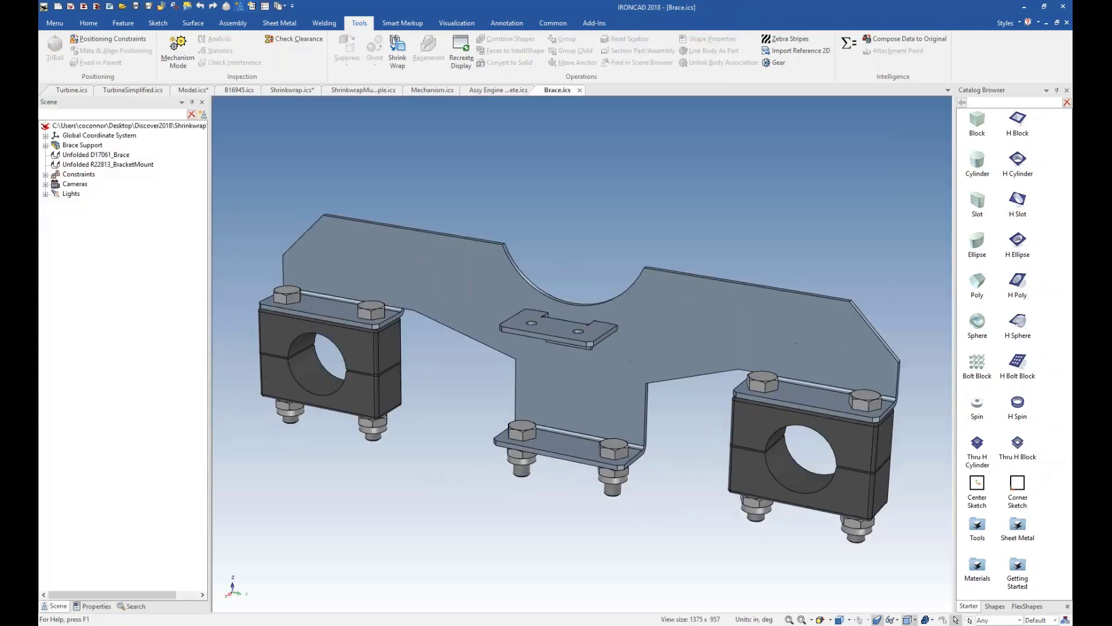
Unfold the D17061_Brace sheet metal part to view its flat pattern, and fold it back.
middle_drag(672, 452, 603, 404)
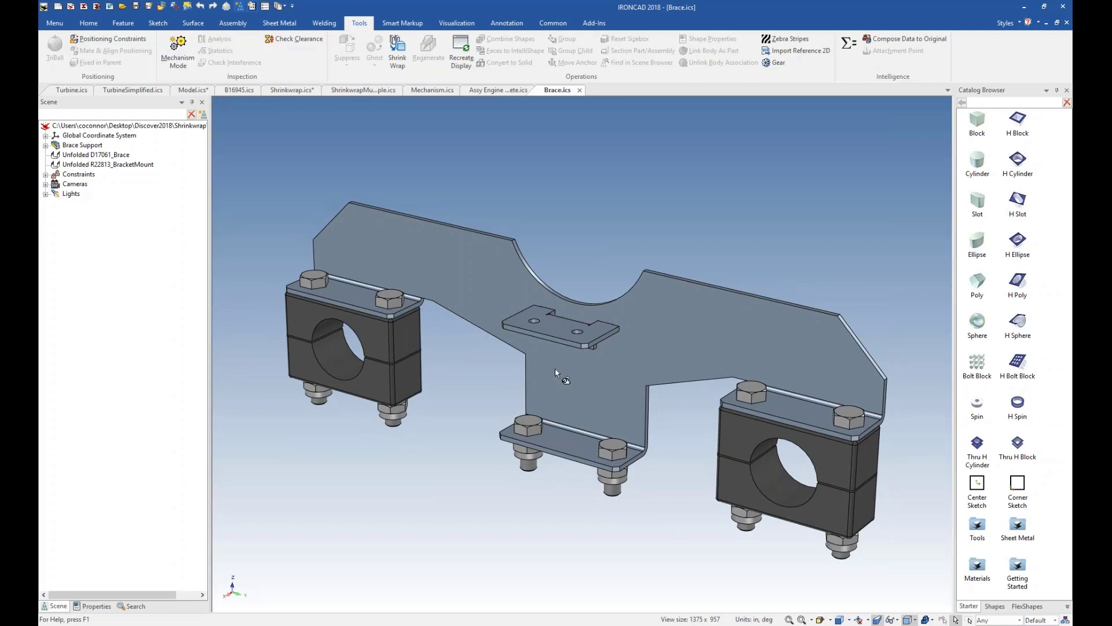
click(594, 372)
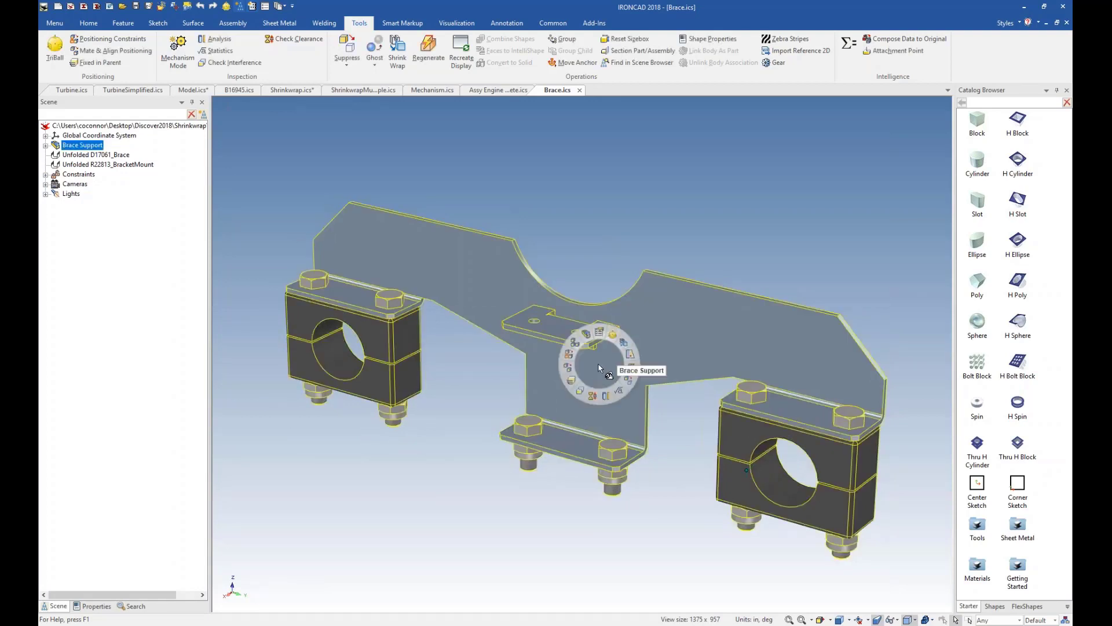
click(600, 366)
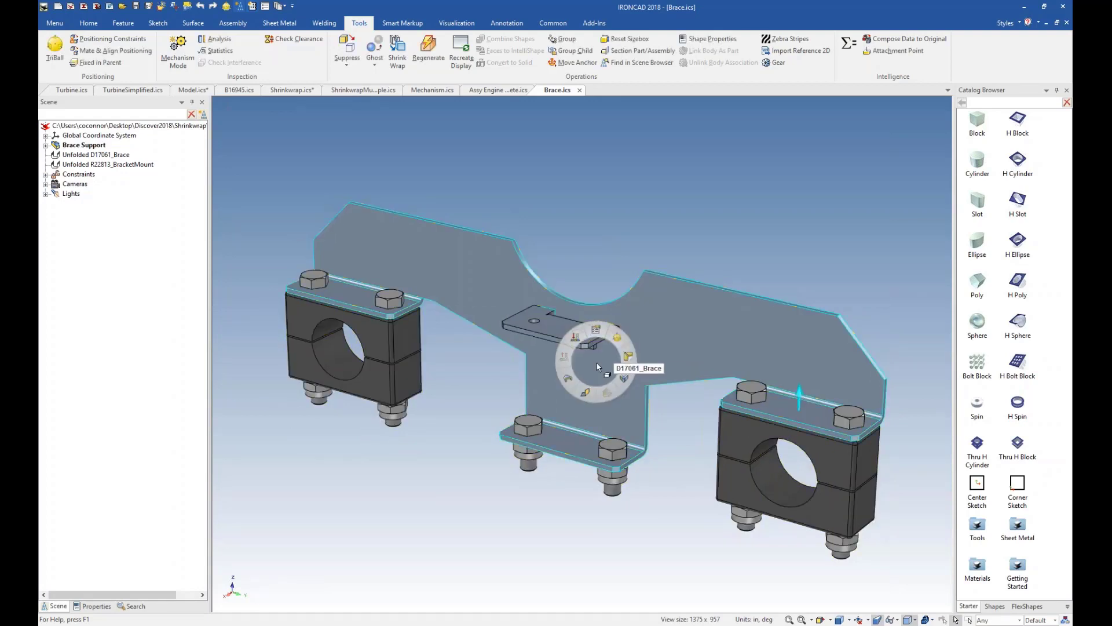
click(577, 338)
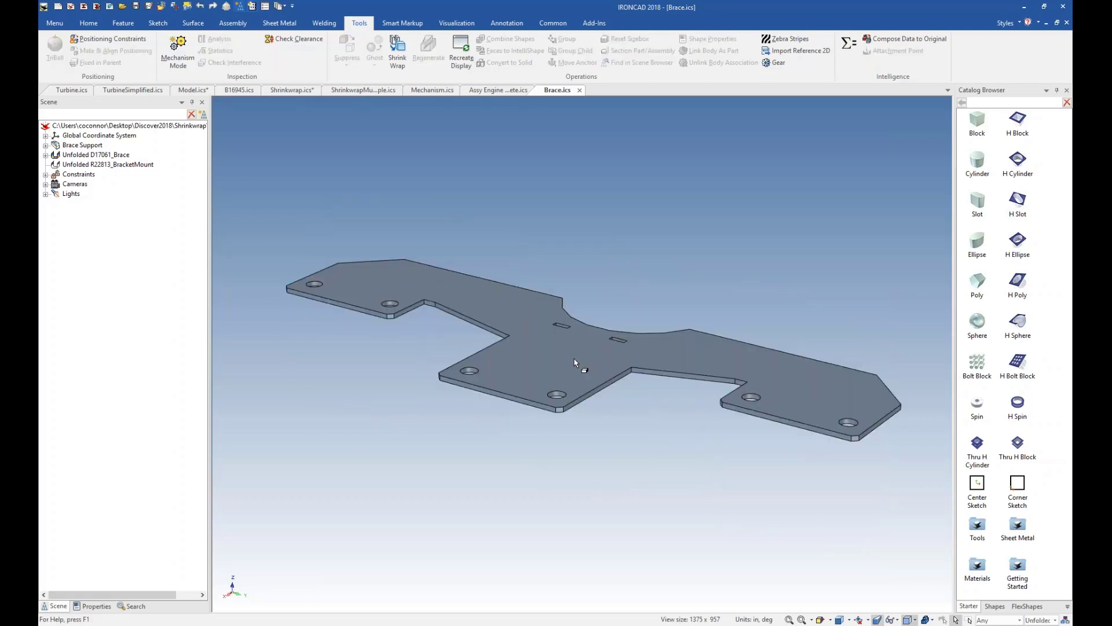
click(576, 362)
click(545, 354)
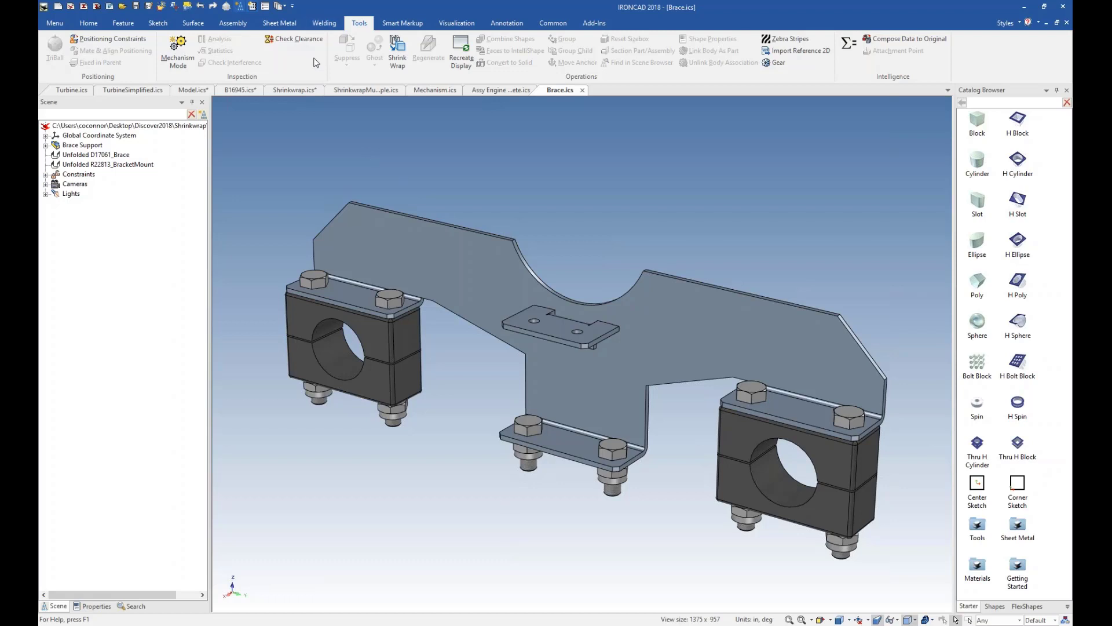
Start Bulk Drawing Creation for the Brace scene, and enlarge and reposition its dialog so the part names are readable.
scroll(316, 60, down, 1)
scroll(316, 60, down, 5)
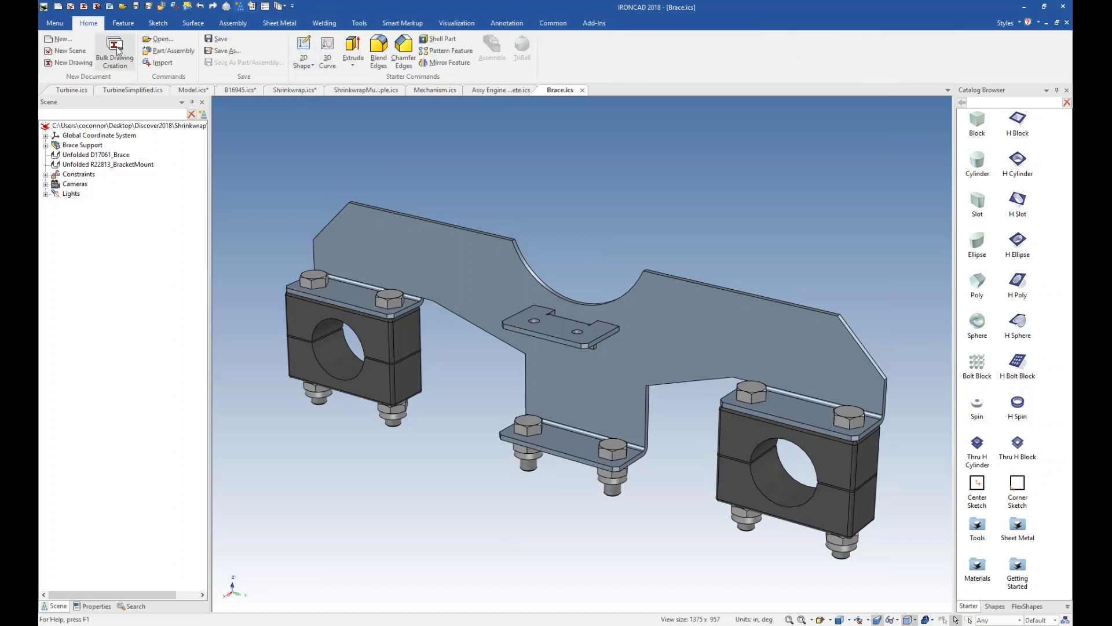
click(132, 63)
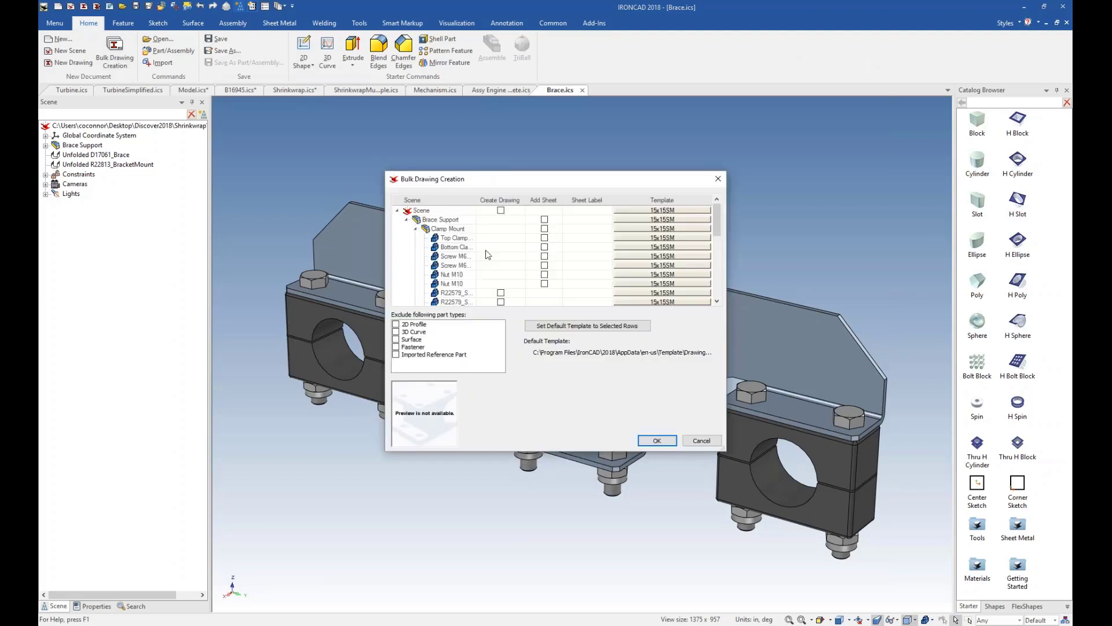
drag(726, 450, 907, 523)
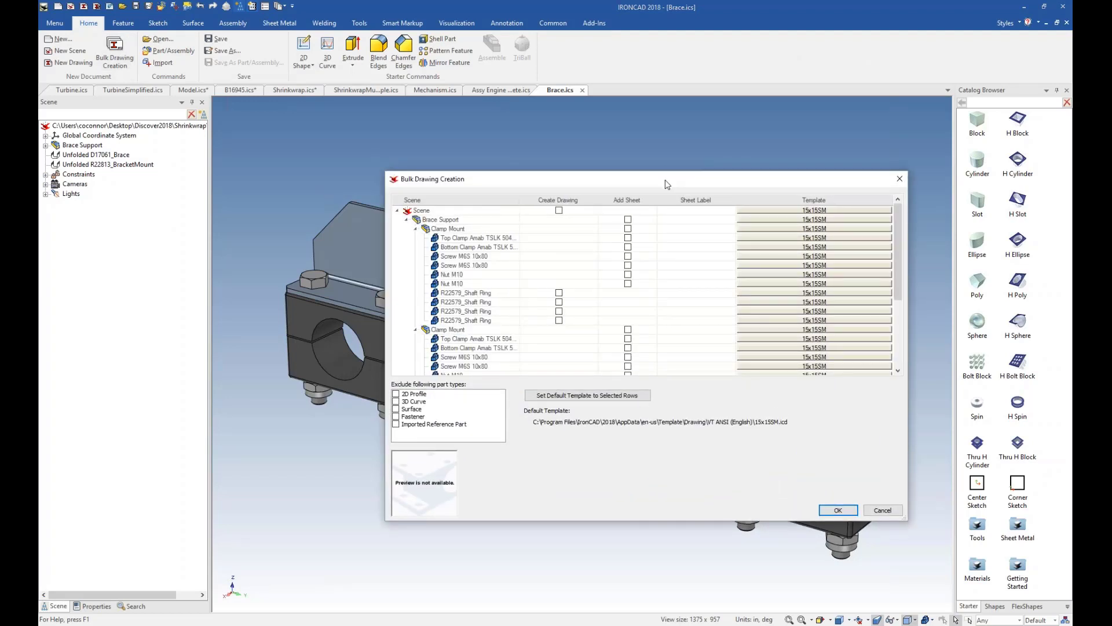
drag(647, 183, 547, 179)
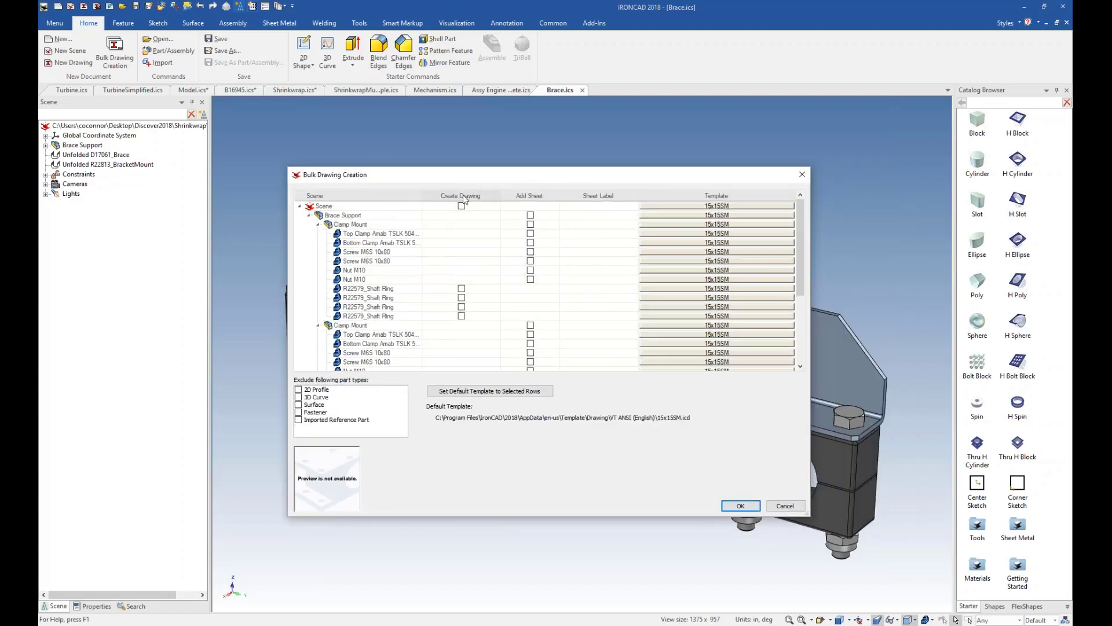
Preview the Scene and Brace Support rows, and enable drawing creation for the Scene row with the sheet label "Brace Support".
click(330, 206)
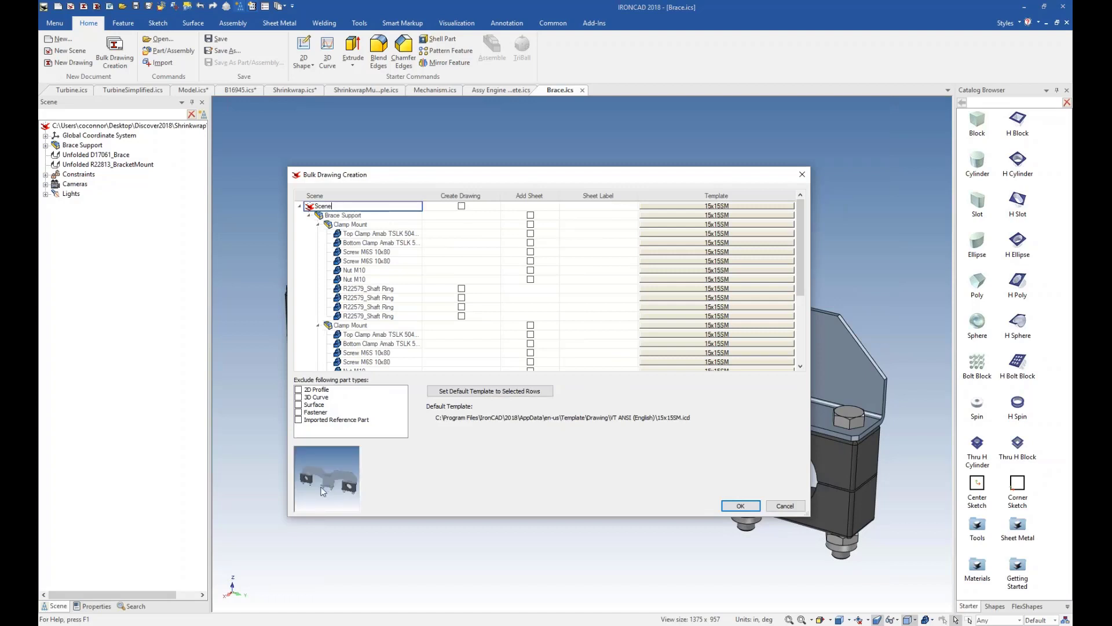
click(365, 216)
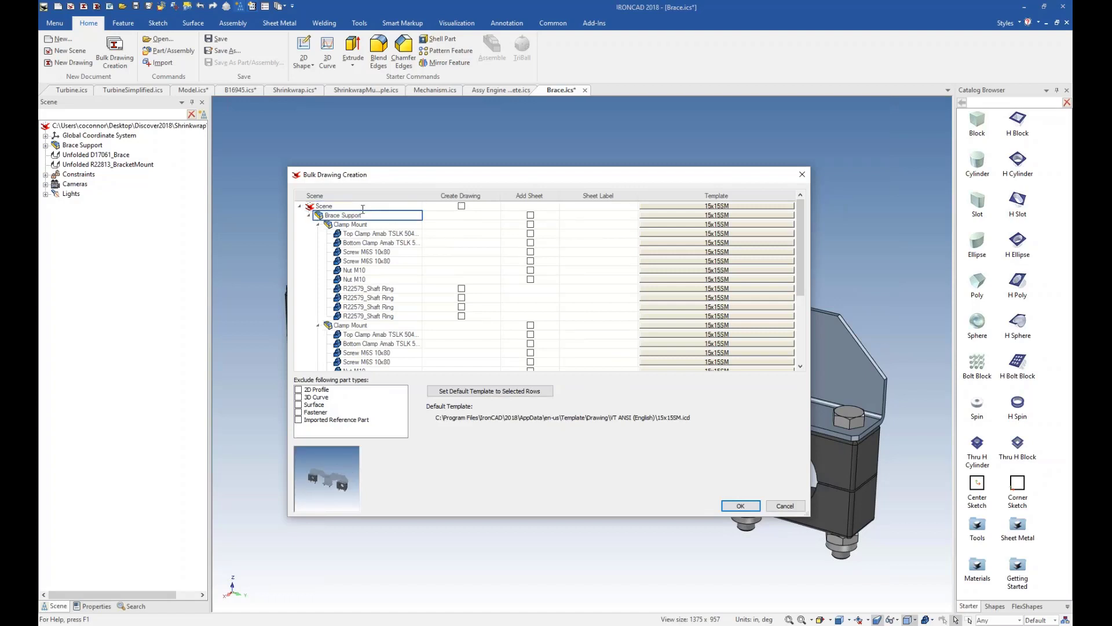
click(362, 208)
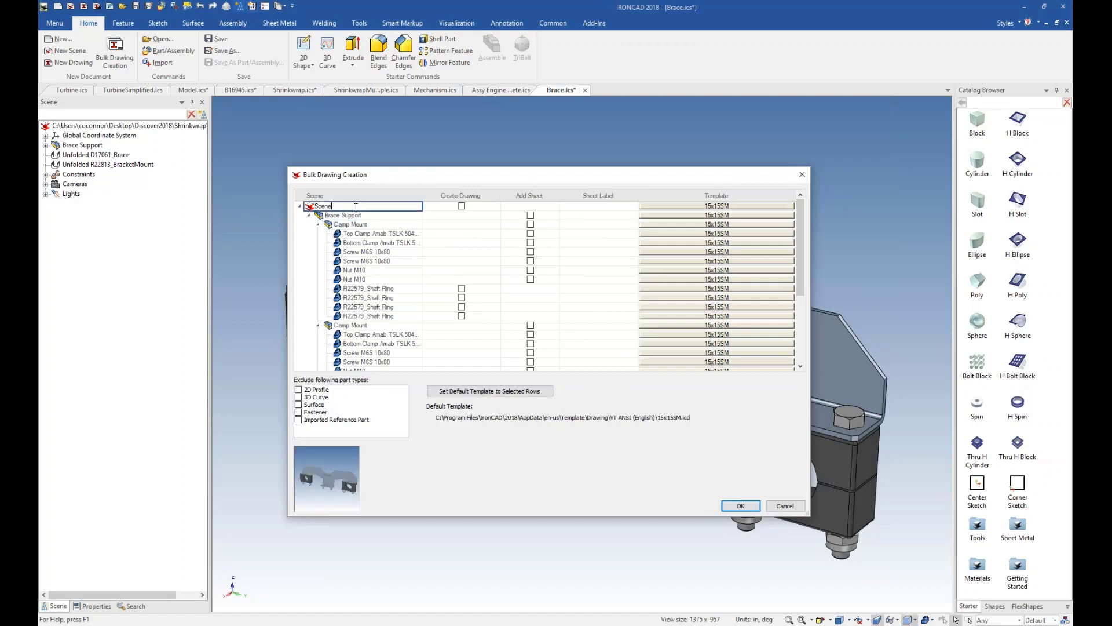
click(461, 205)
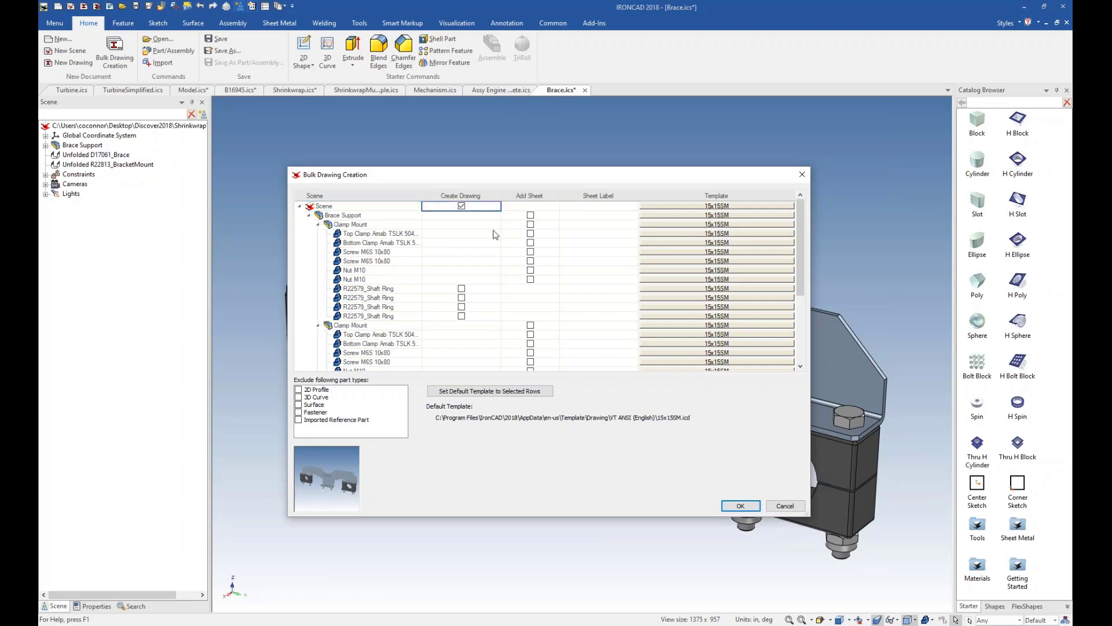
click(590, 208)
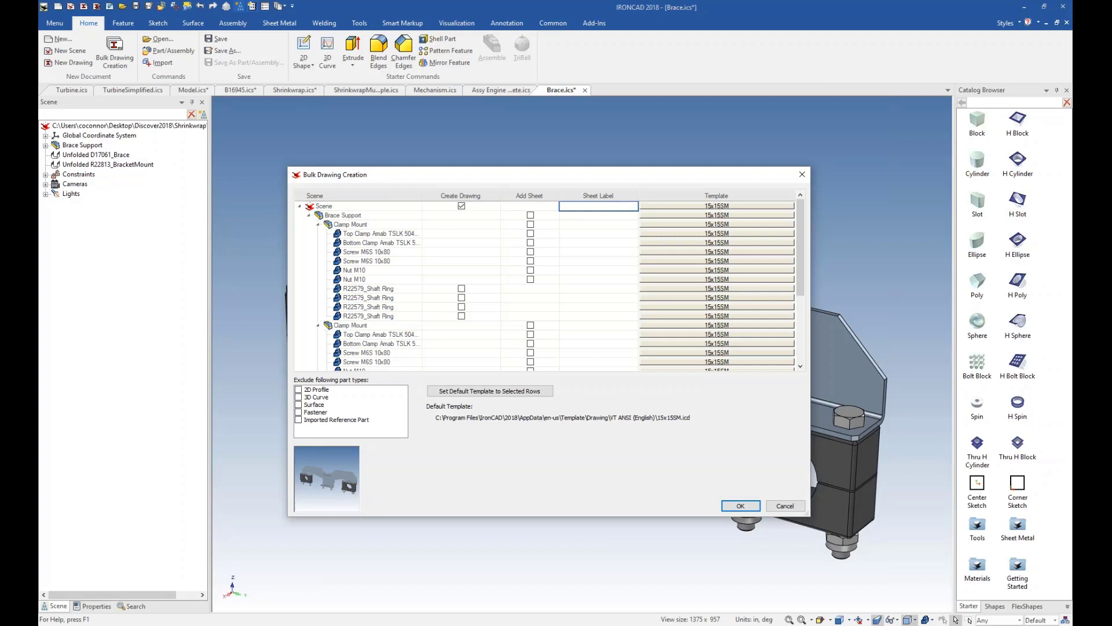
text(Brace Support)
Assign the ANSI (English) BOM template to the Scene row.
double_click(687, 209)
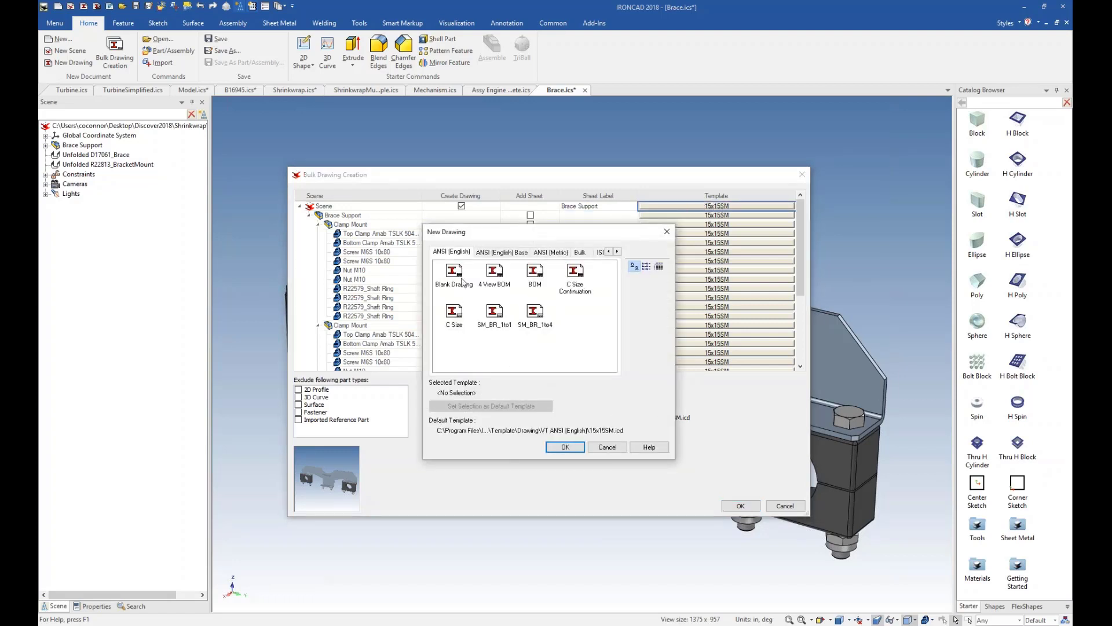
click(535, 279)
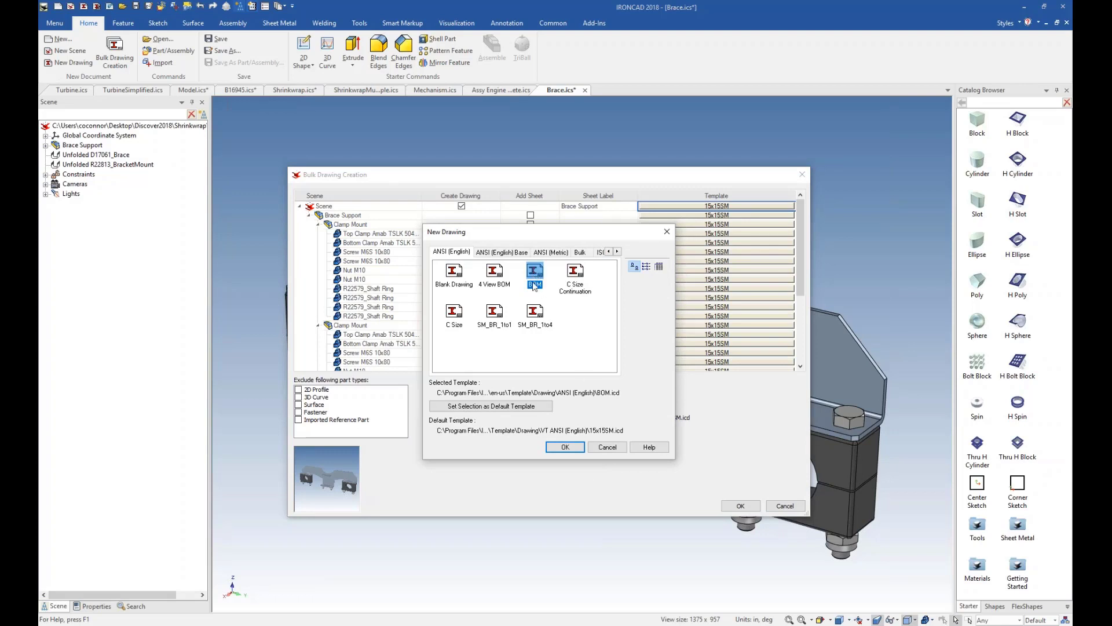
click(567, 447)
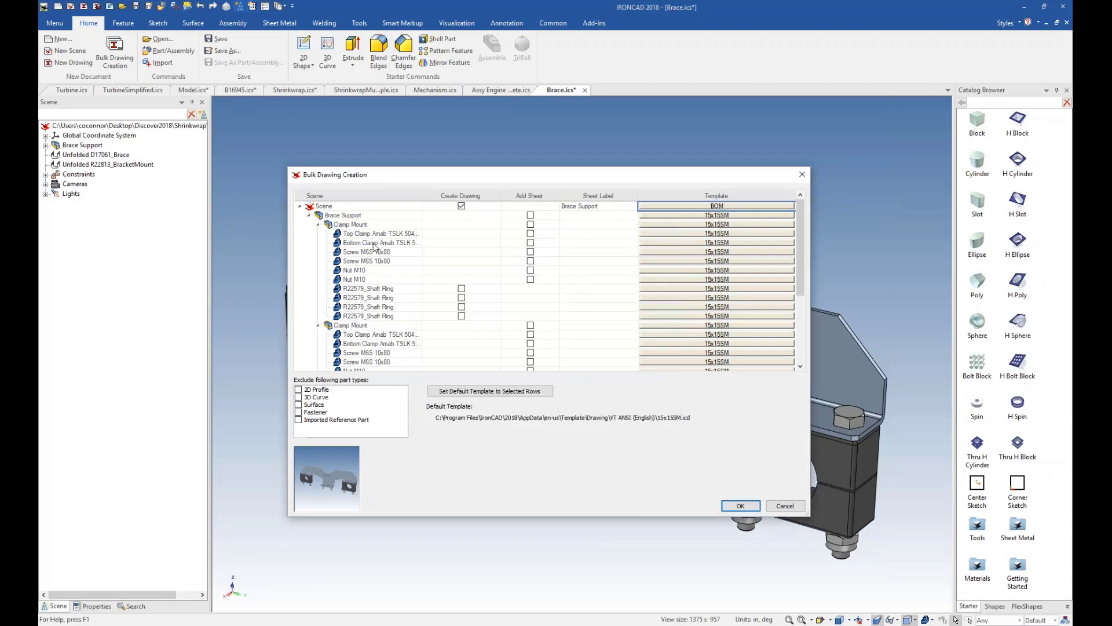
Add a sheet for the first Clamp Mount, labelled "Clamp Mount", using the ANSI (English) 4 View BOM template.
key(Up)
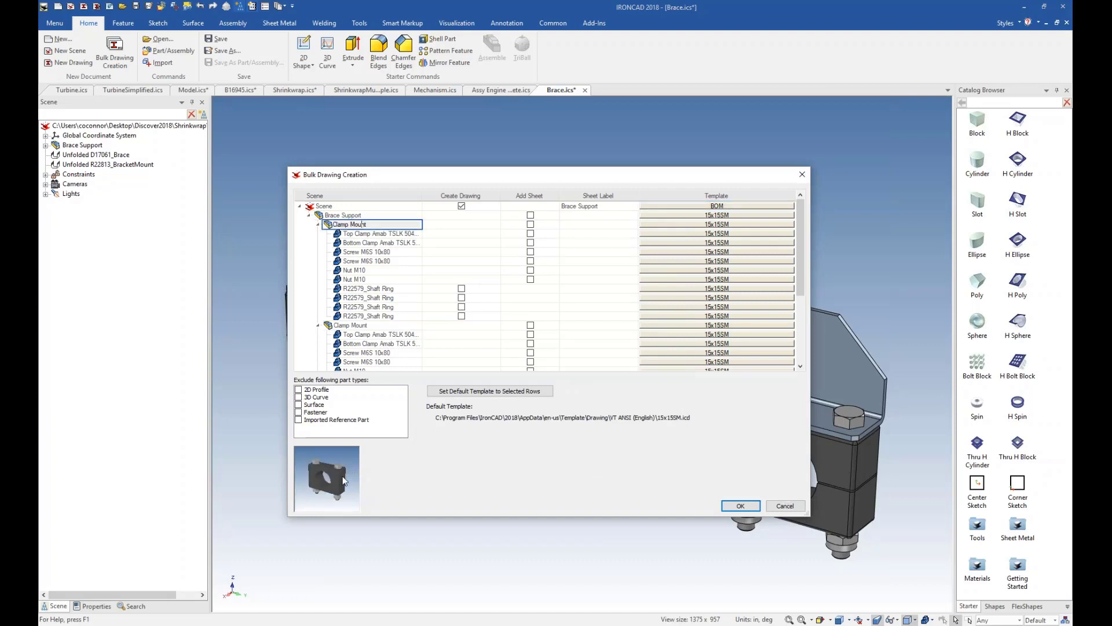
click(530, 224)
click(571, 224)
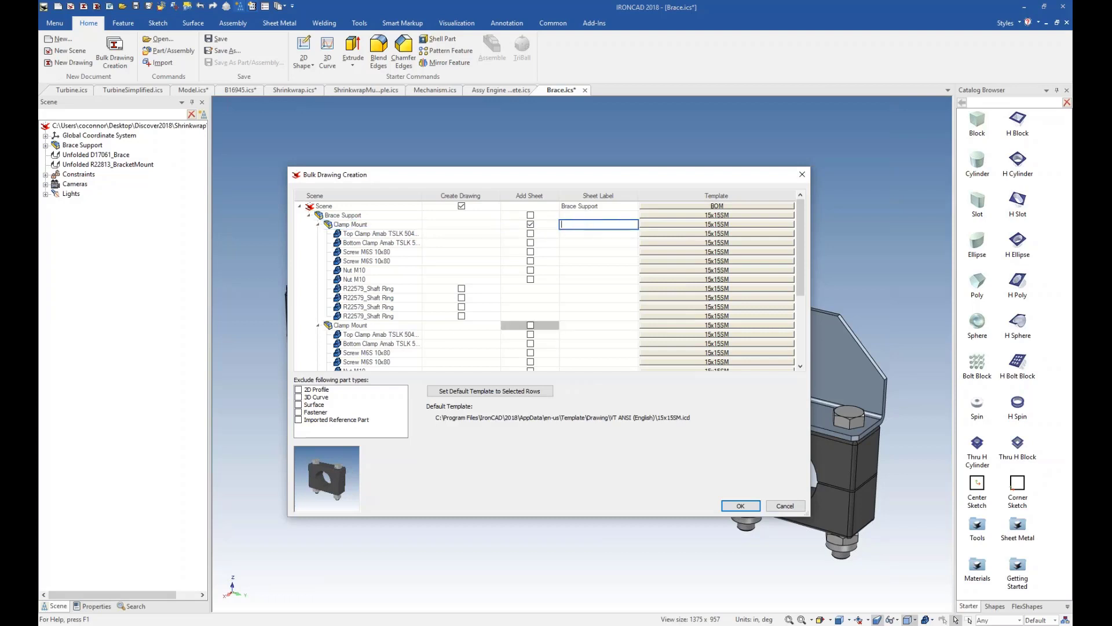
text(Clamp Mount)
click(686, 224)
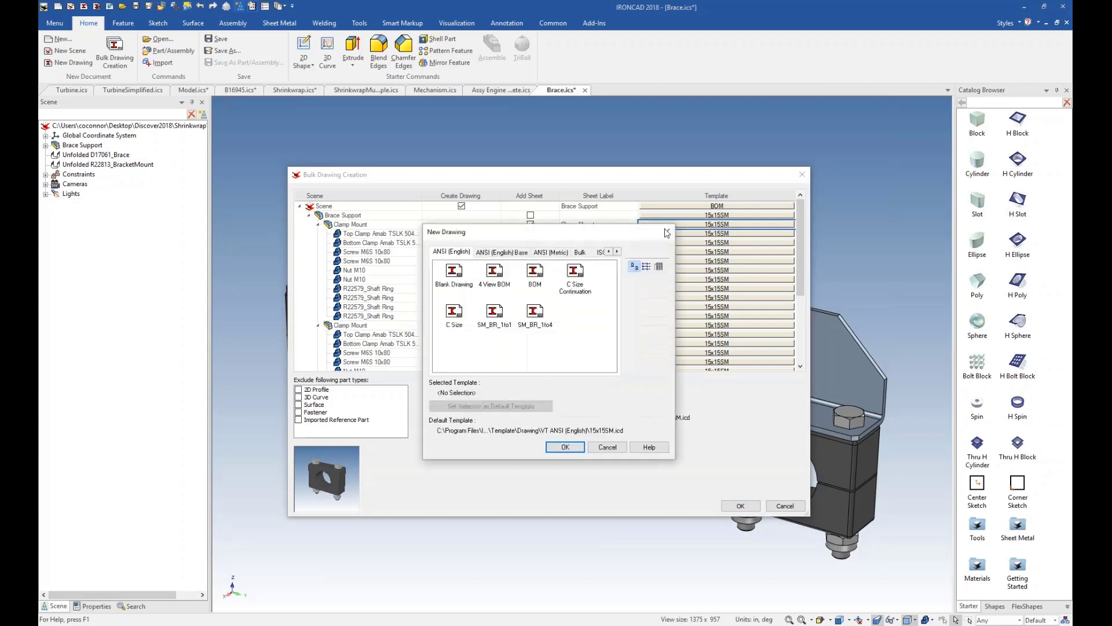
click(495, 278)
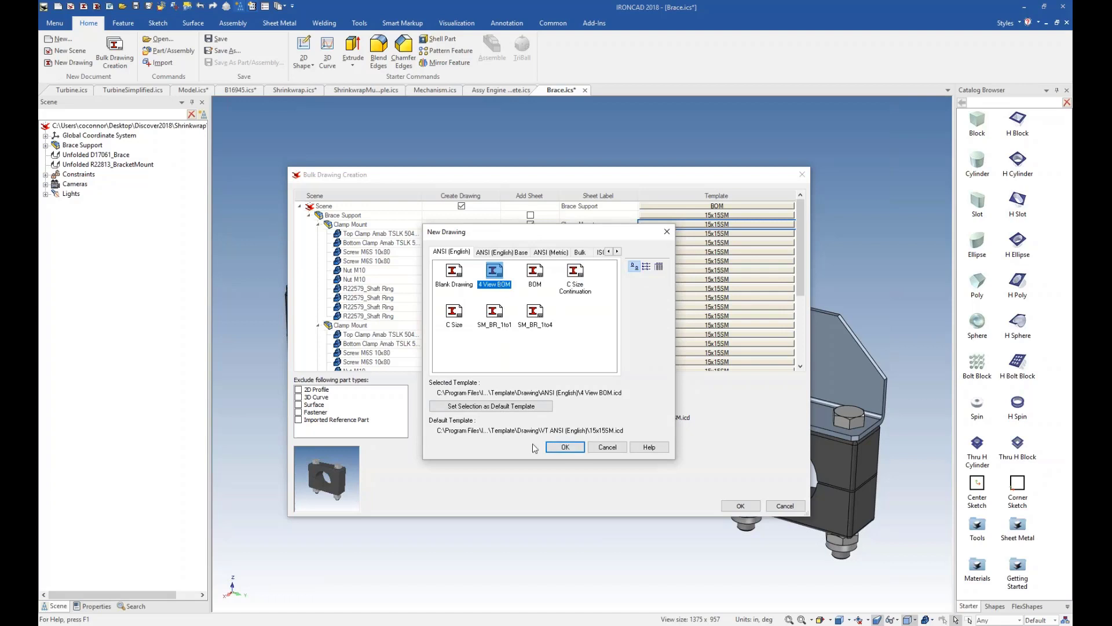
click(565, 448)
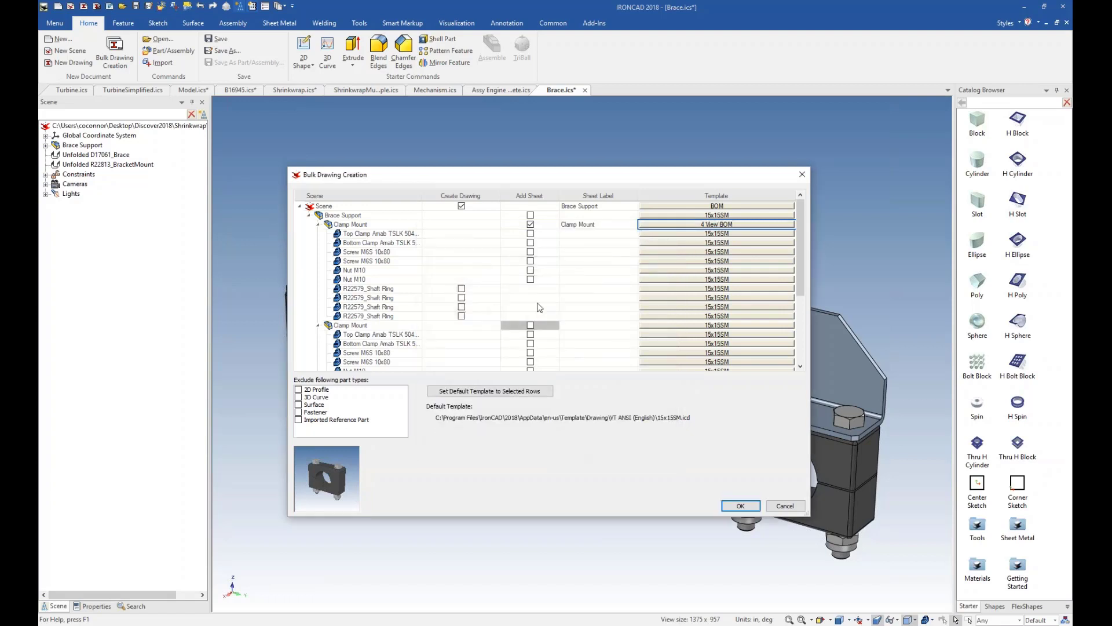
Preview the D17061_Brace and R22813_BracketMount sheet metal parts and add a drawing sheet for each.
scroll(540, 309, down, 2)
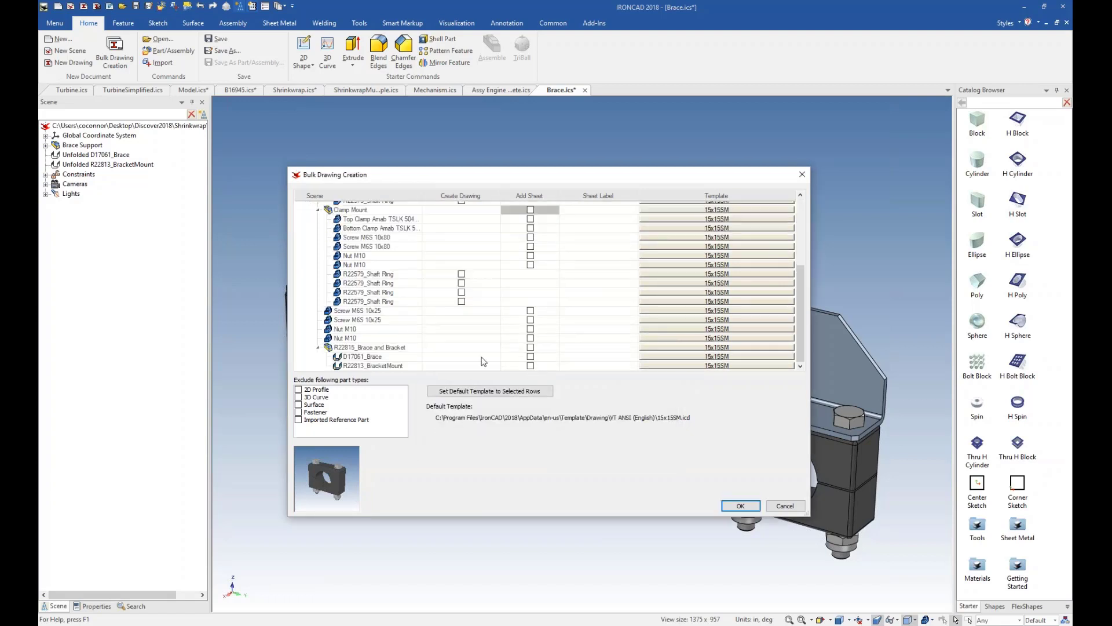
click(360, 357)
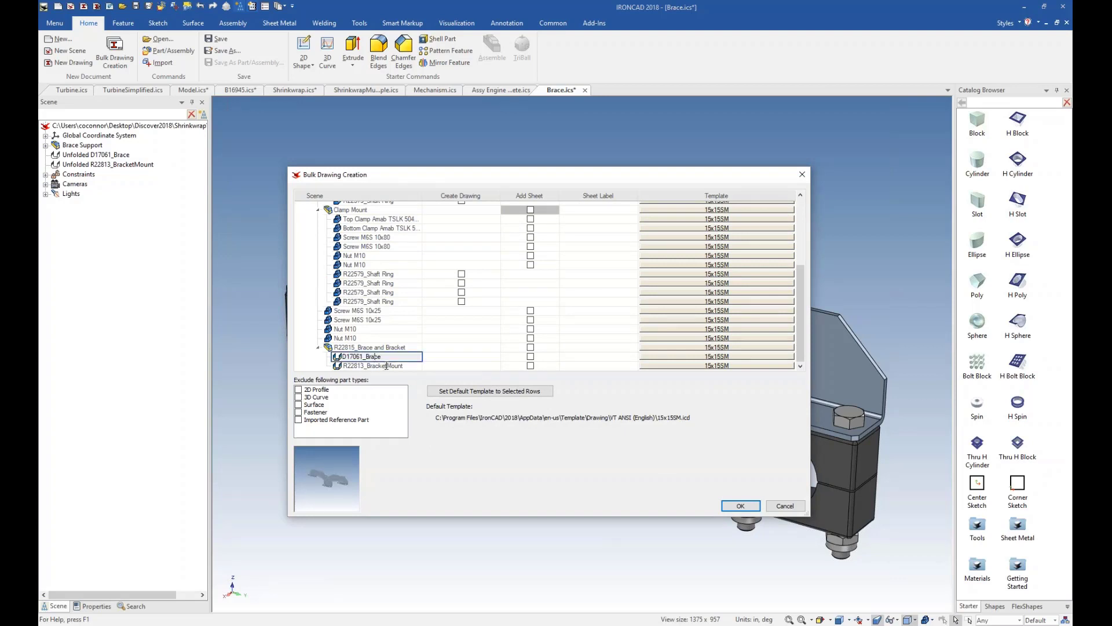
click(387, 365)
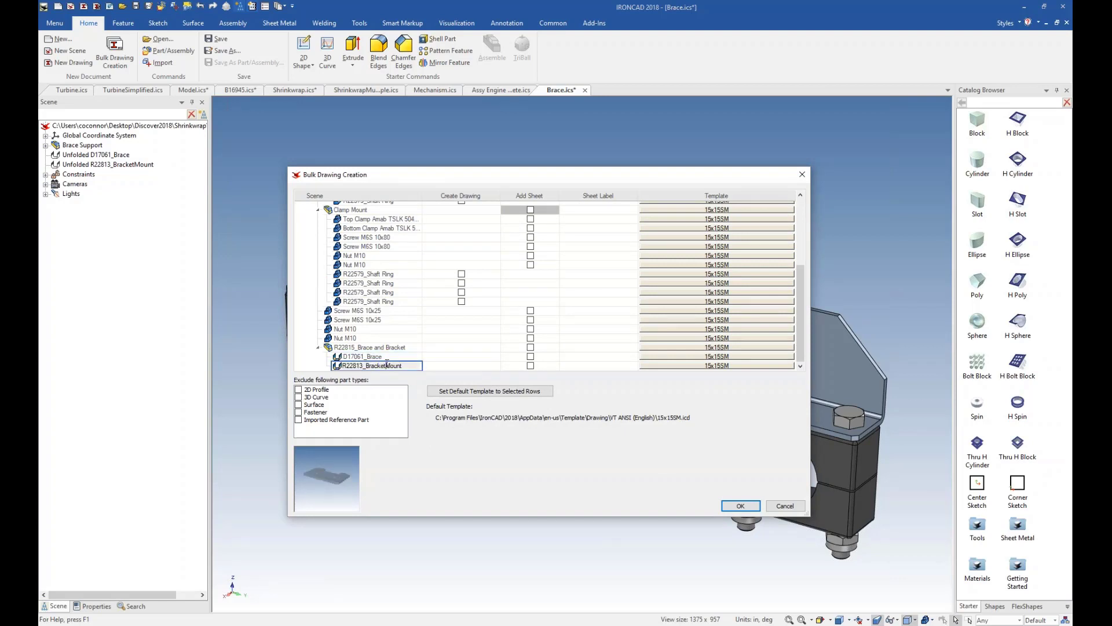
click(530, 357)
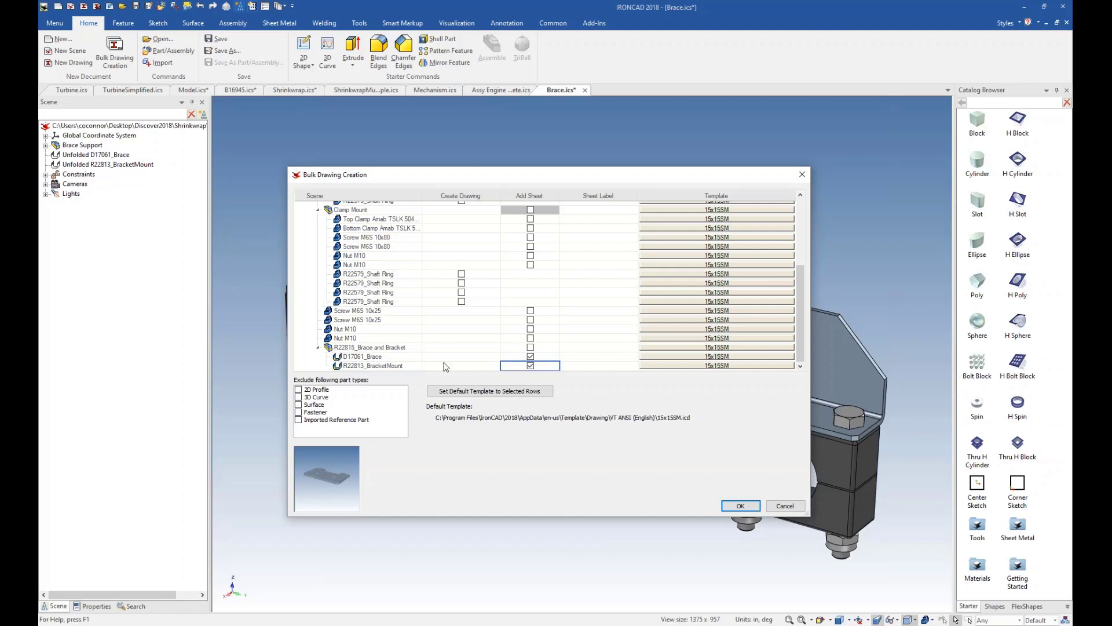
Assign the ANSI (English) SM_BR_1to4 template to the D17061_Brace sheet.
click(660, 360)
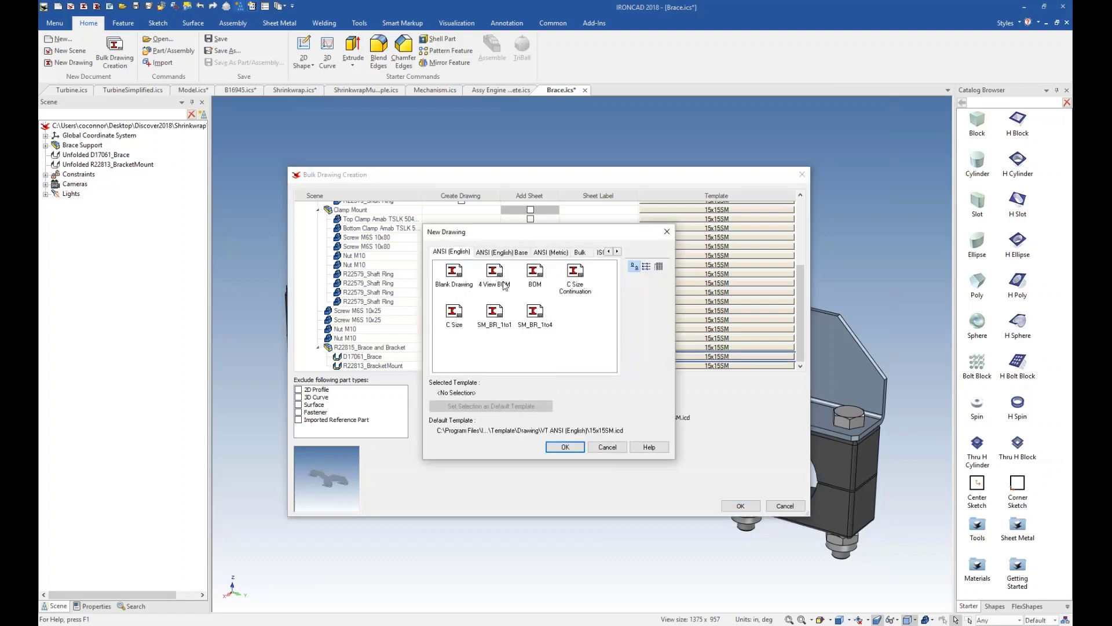
click(544, 324)
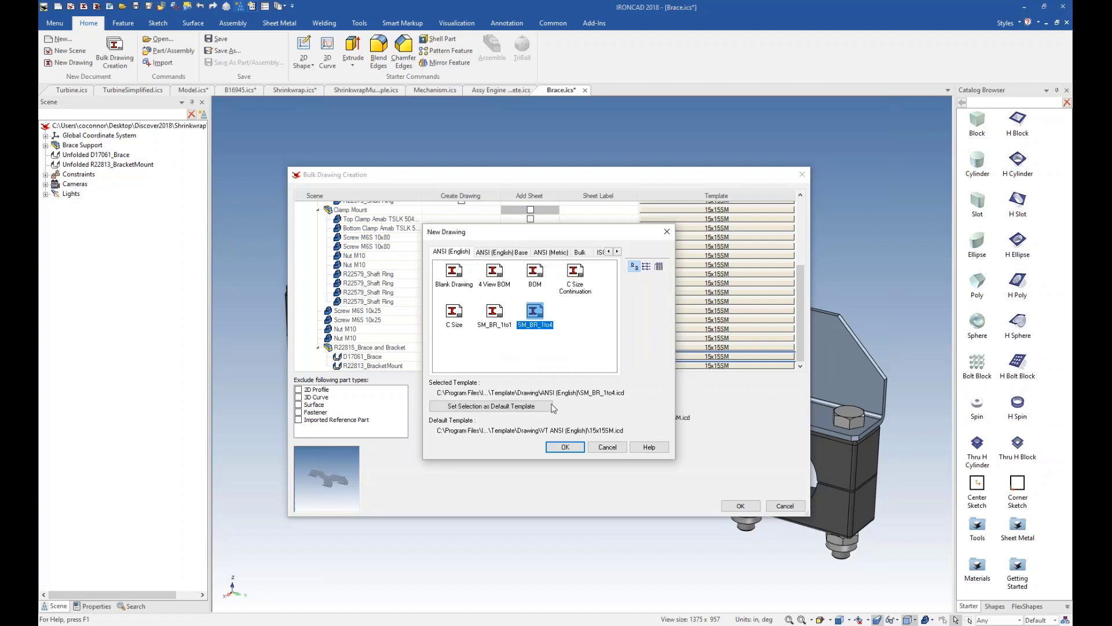
click(564, 446)
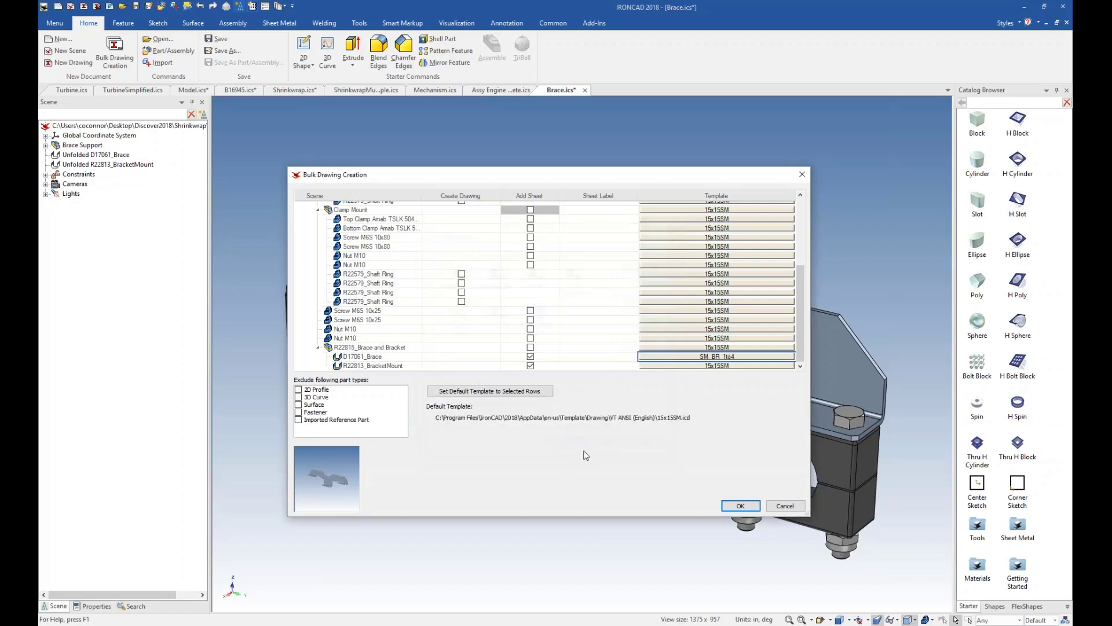
Try to assign the ANSI (English) SM_BR_1to1 template to the R22813_BracketMount sheet.
click(683, 365)
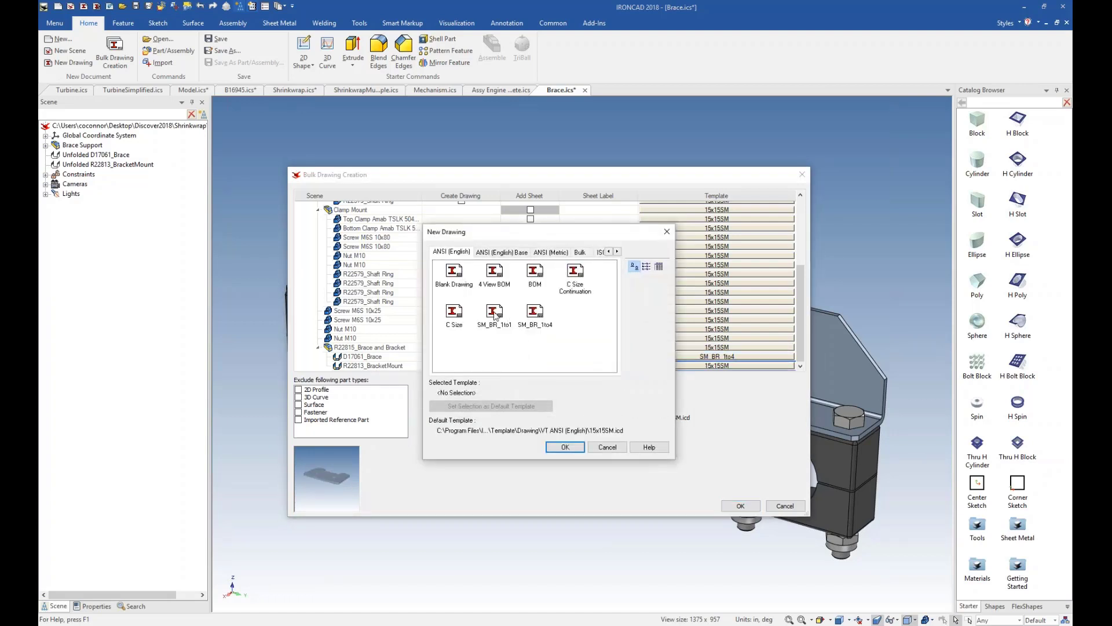
click(495, 313)
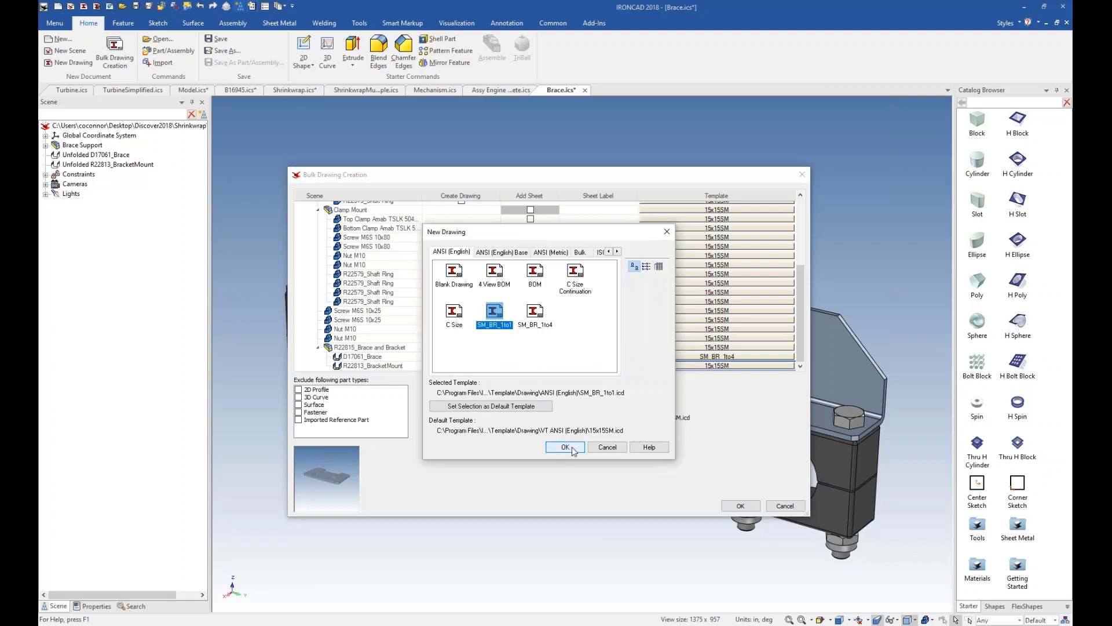
click(571, 450)
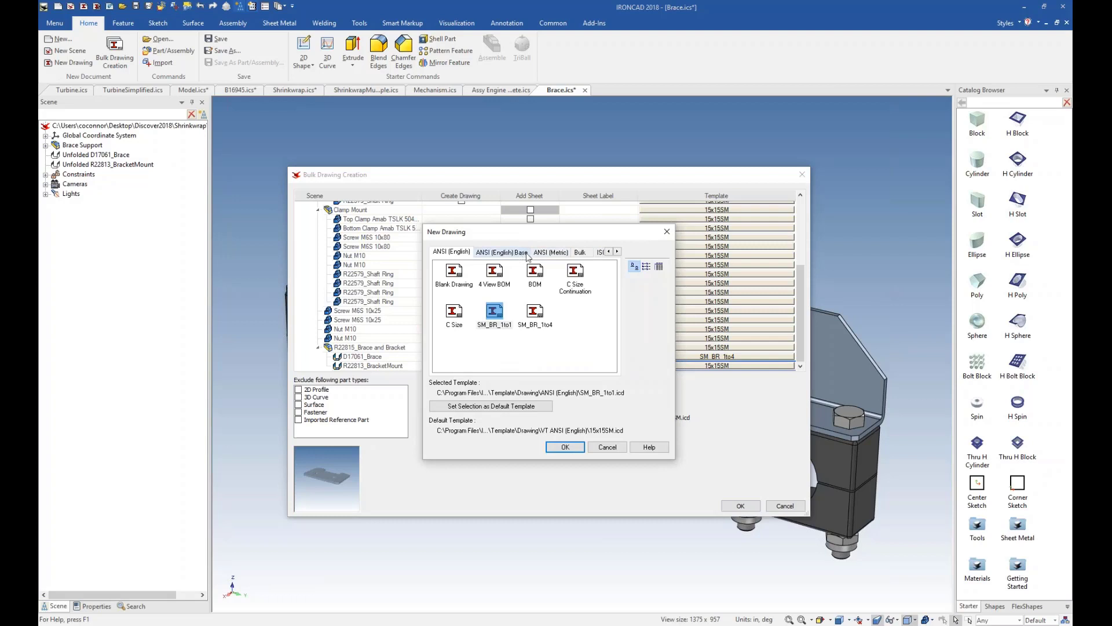
Examine the other available drawing template sets, including ISO and VT ANSI (Metric), and return to the ANSI (English) set.
click(600, 254)
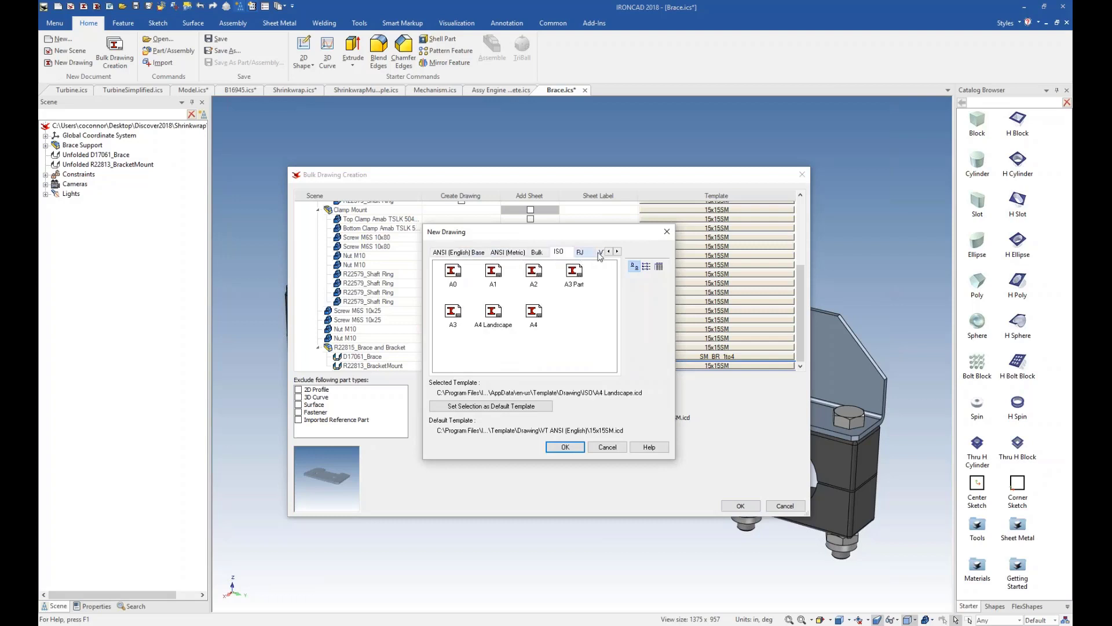
click(617, 251)
click(617, 252)
click(618, 252)
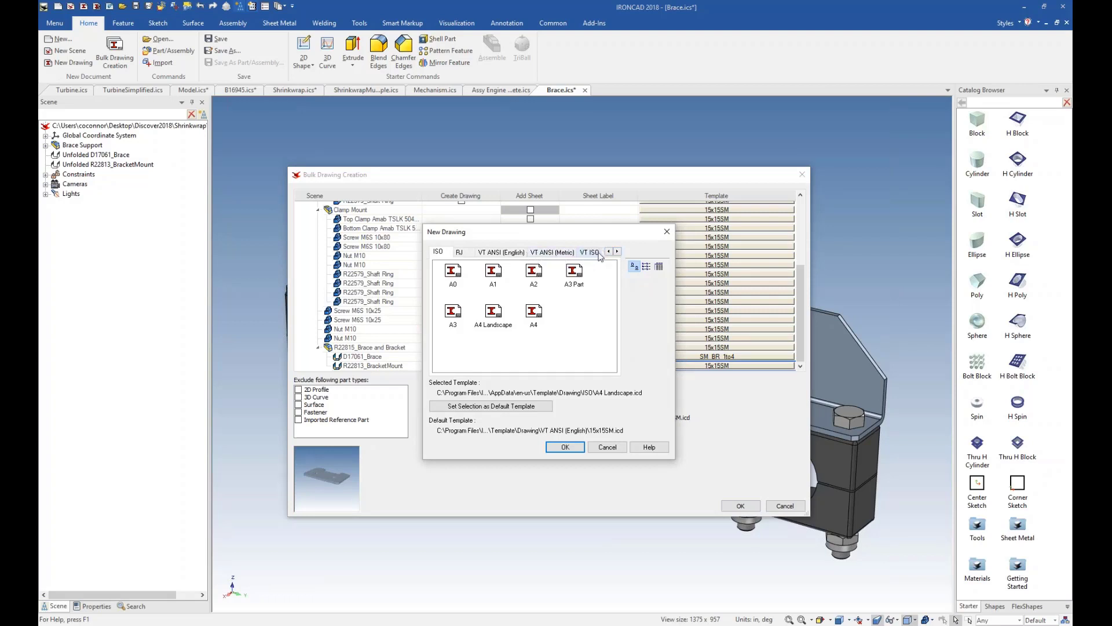
click(554, 253)
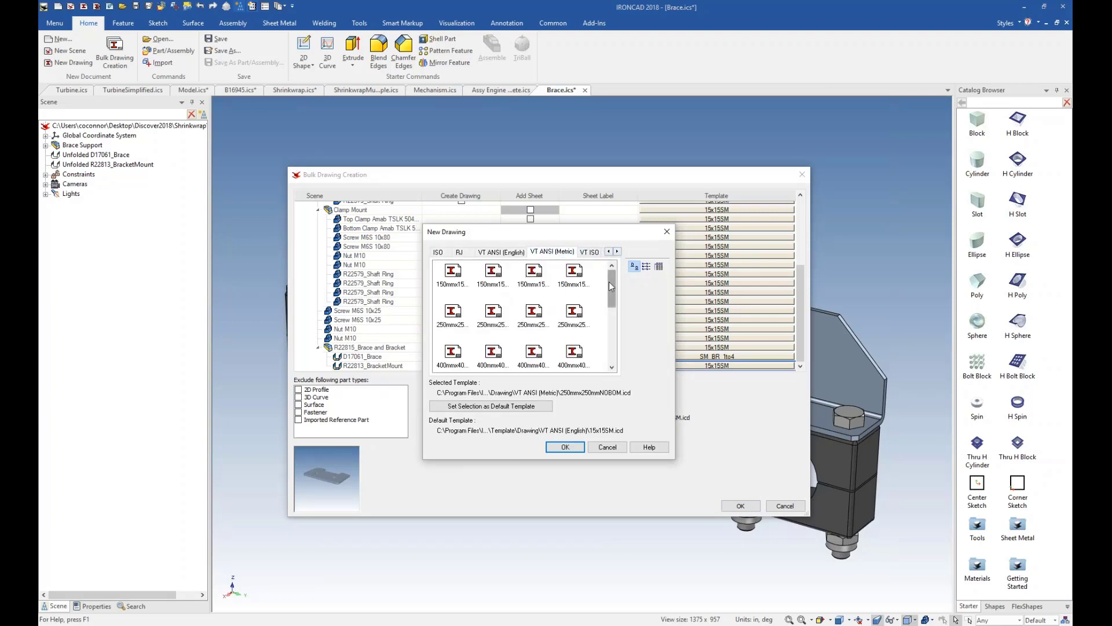
mouse_move(611, 284)
mouse_down()
mouse_move(612, 320)
mouse_move(604, 274)
mouse_up()
click(608, 252)
click(608, 251)
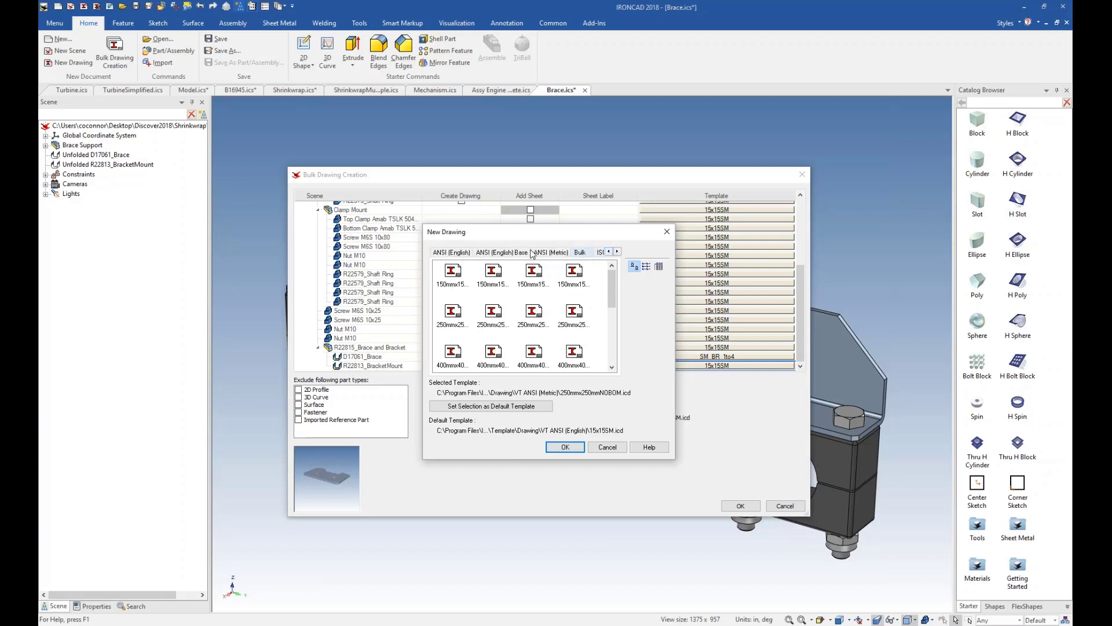
click(608, 251)
click(469, 253)
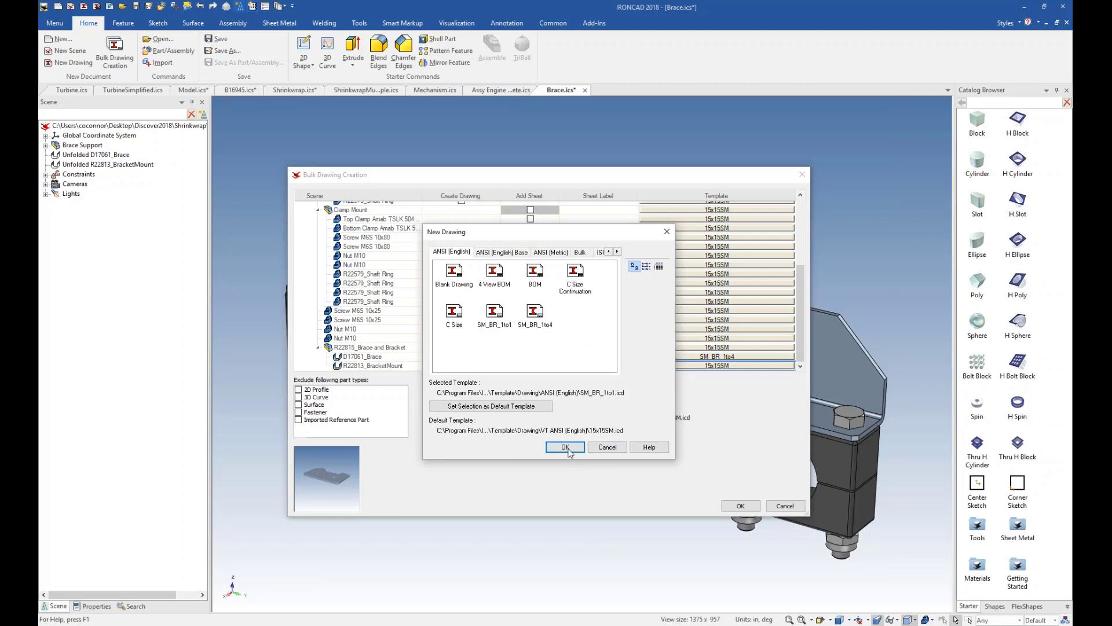
click(565, 447)
Assign the ANSI (English) SM_BR_1to1 template to the R22813_BracketMount sheet.
click(714, 367)
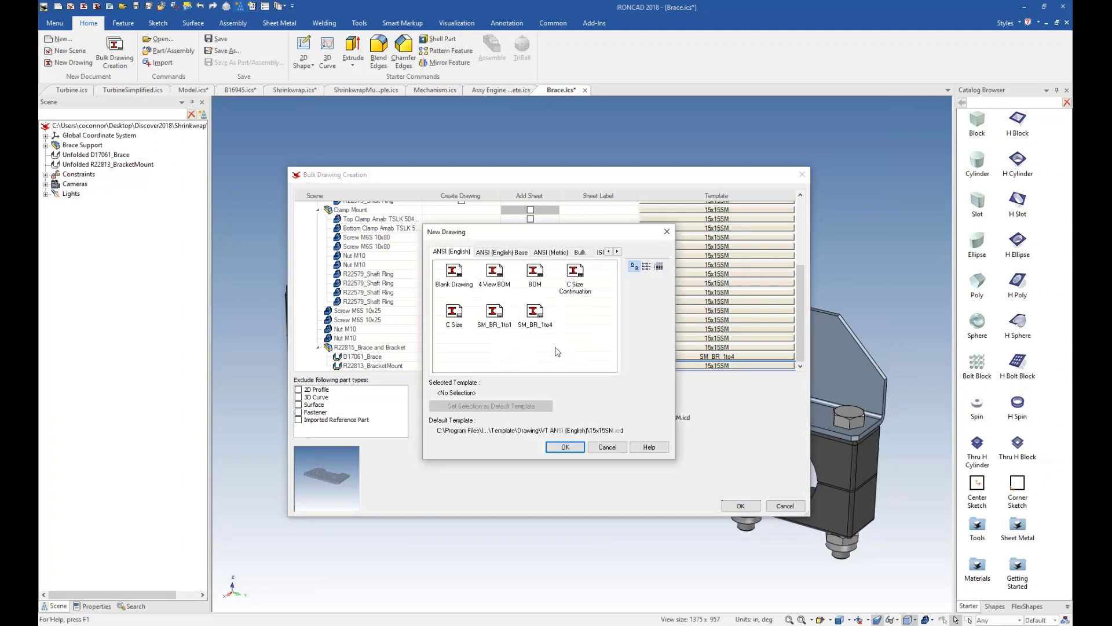
click(492, 313)
click(565, 451)
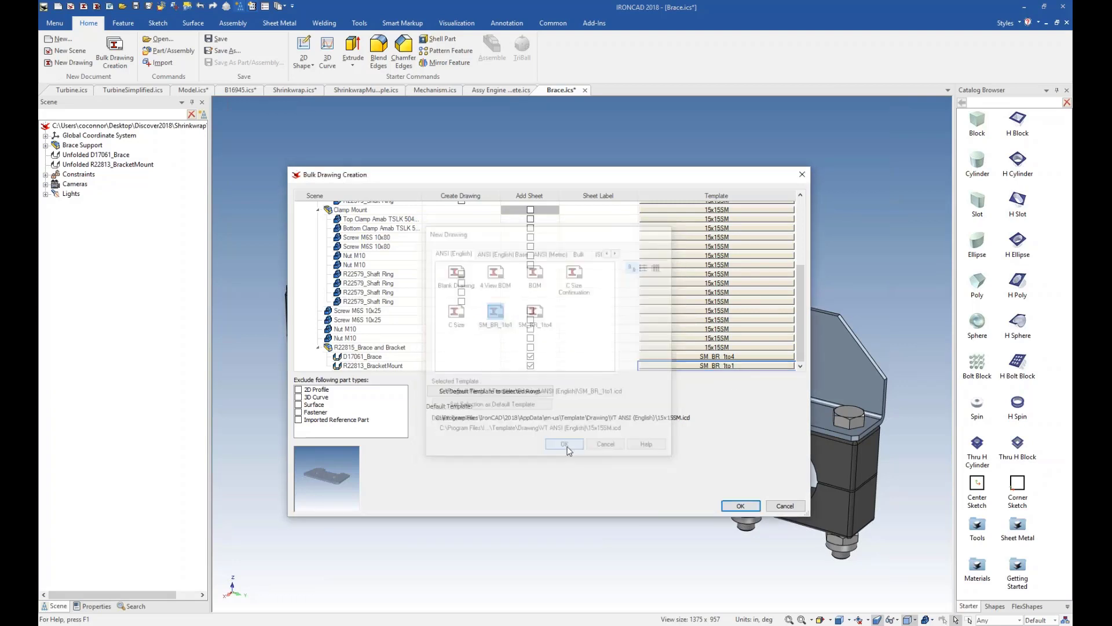
Label the D17061_Brace sheet "Brace" and the R22813_BracketMount sheet "Brace Mount", and generate the bulk drawing.
click(595, 357)
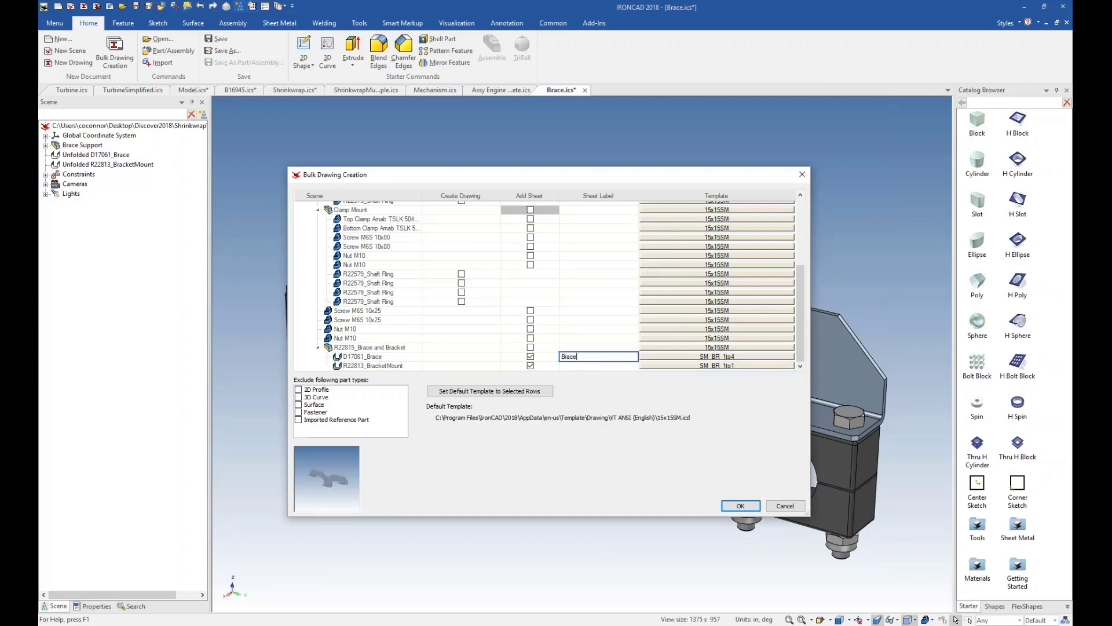
click(596, 366)
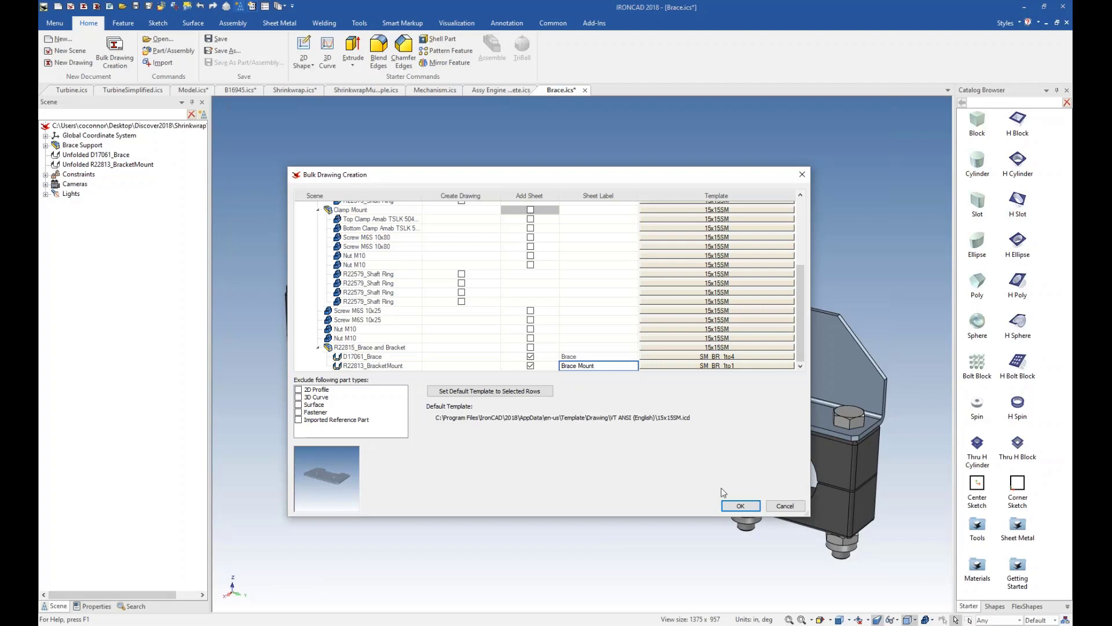
click(740, 506)
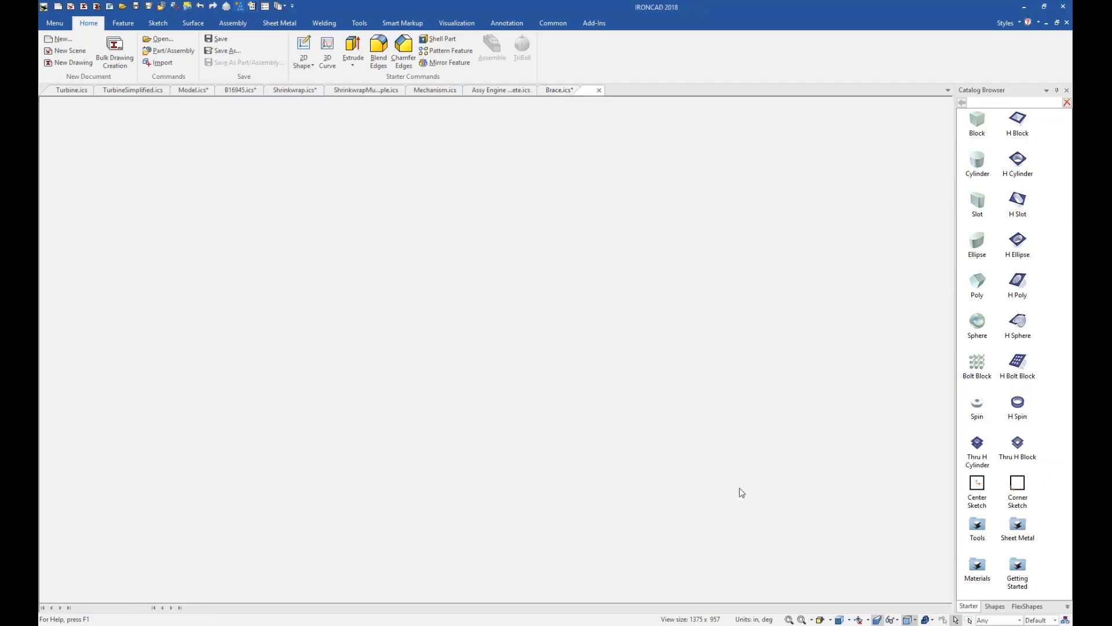
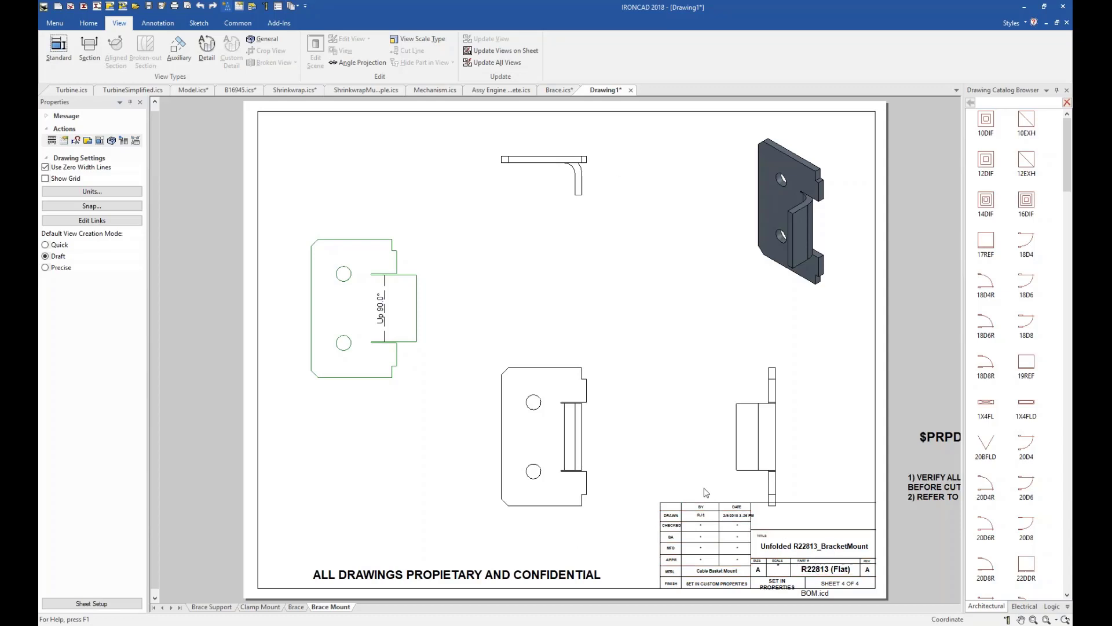
Move the flat-pattern view on the Brace sheet so that it lies inside the sheet border.
click(346, 312)
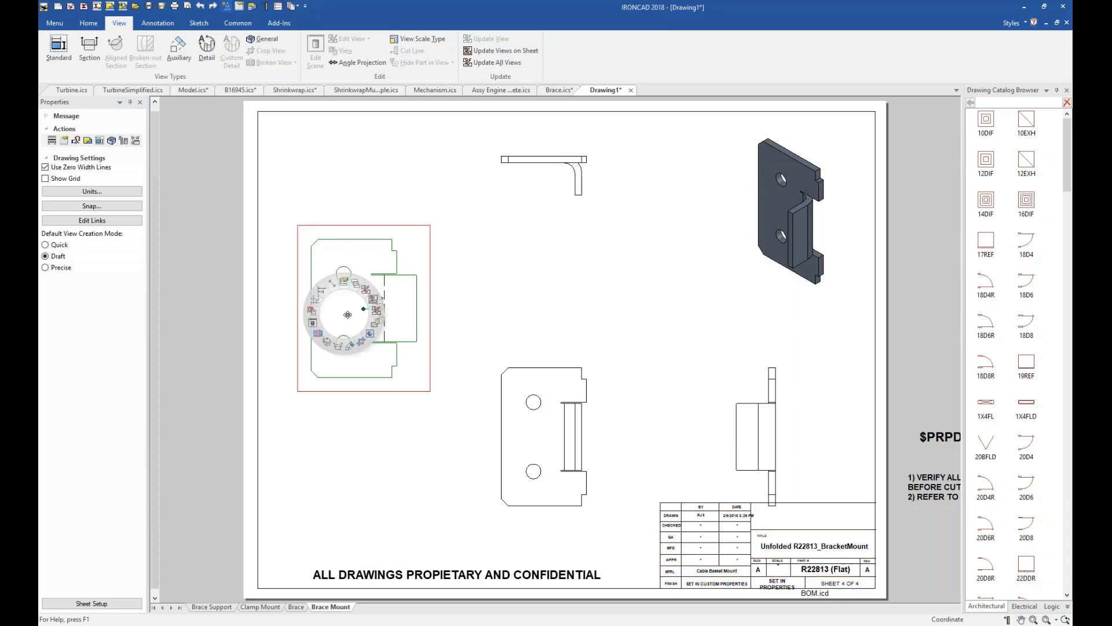
click(360, 494)
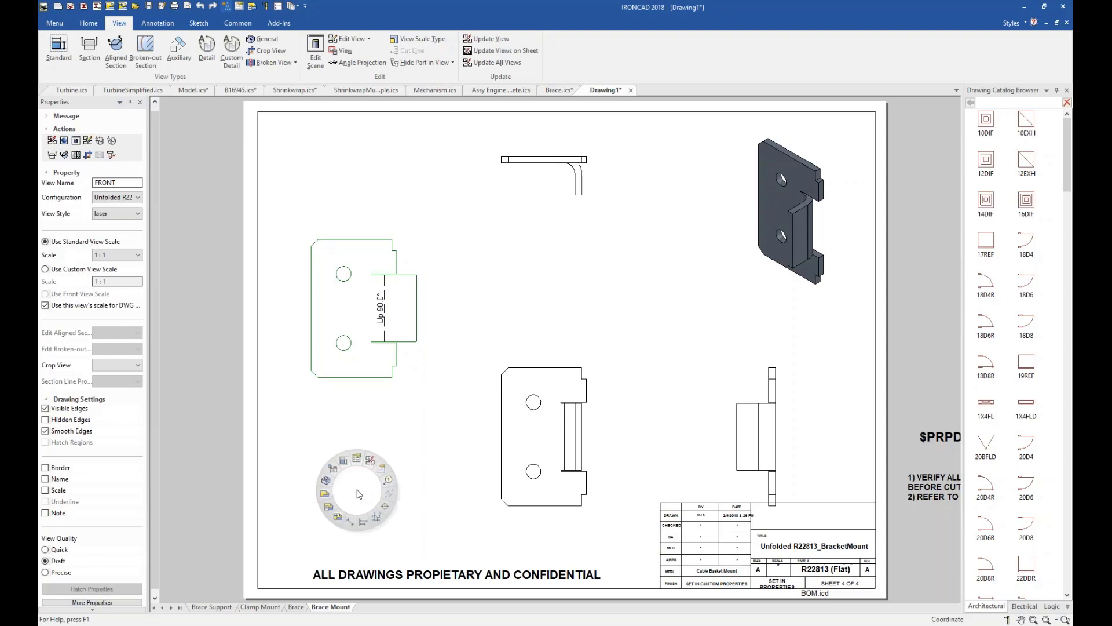
click(297, 608)
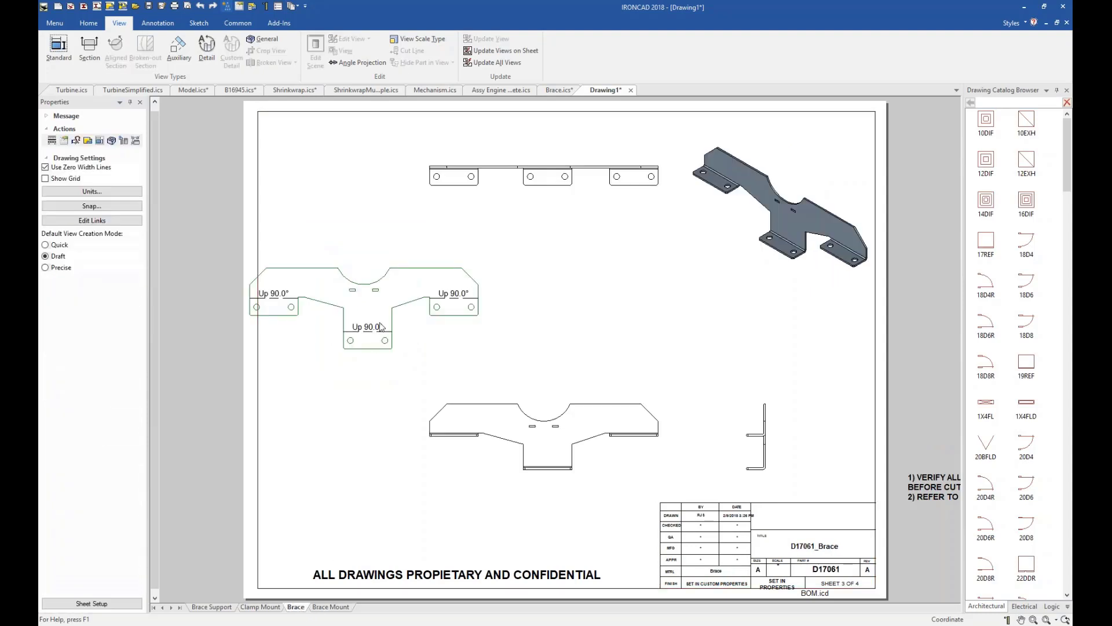
mouse_move(379, 308)
mouse_down()
mouse_move(455, 302)
mouse_move(384, 303)
mouse_up()
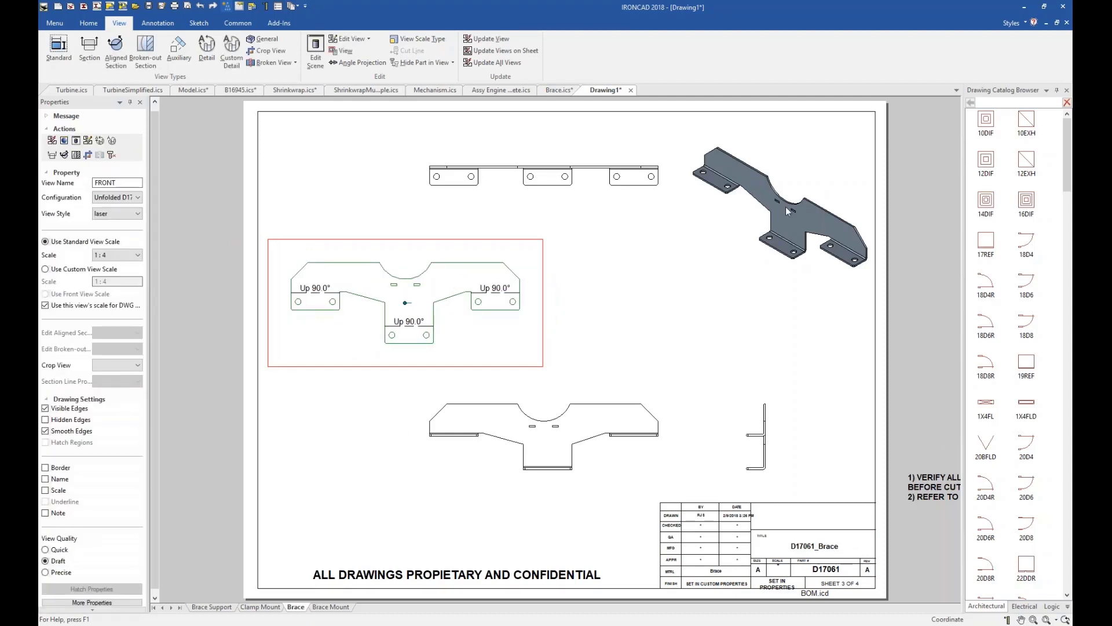
Examine the Clamp Mount, Brace Support and Brace Mount sheets, including the bill of materials on the fitted Brace Support sheet.
click(252, 607)
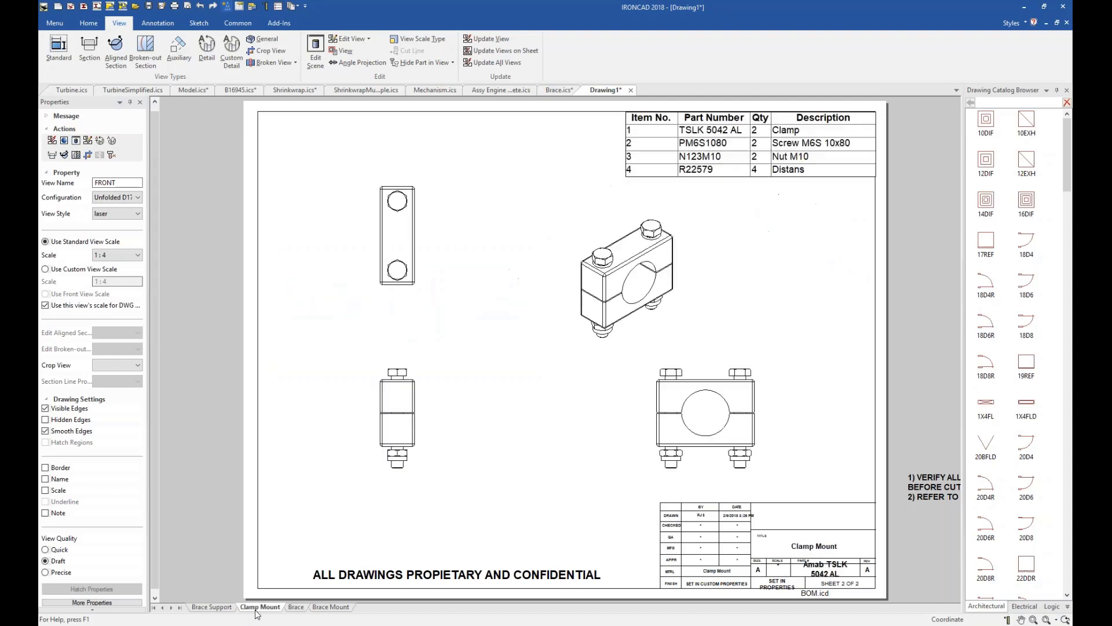
click(212, 607)
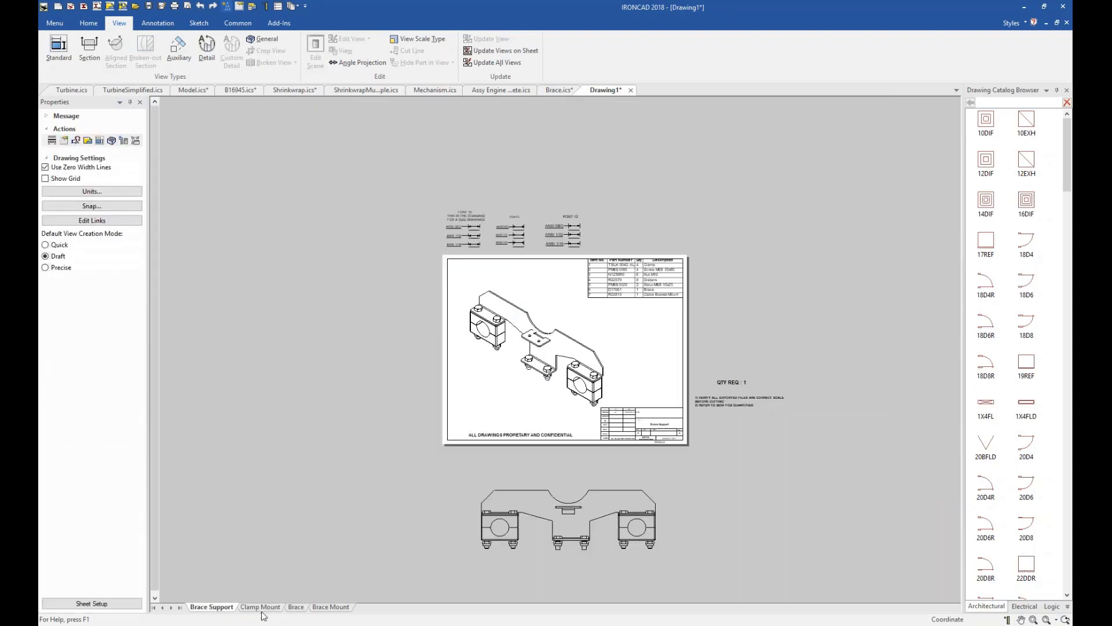
key(F8)
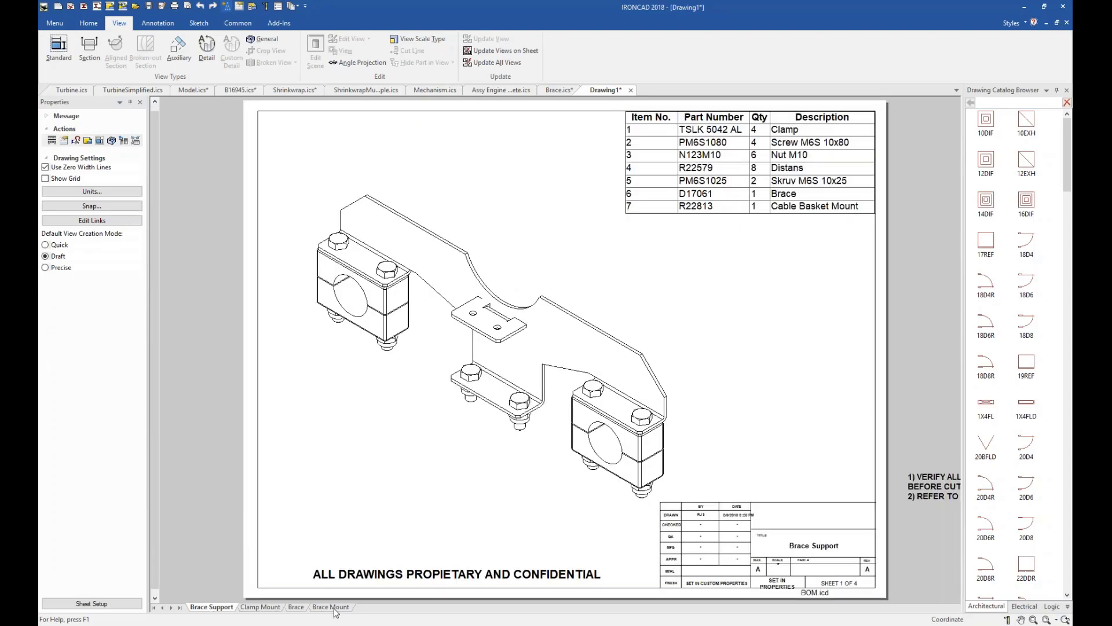
click(791, 181)
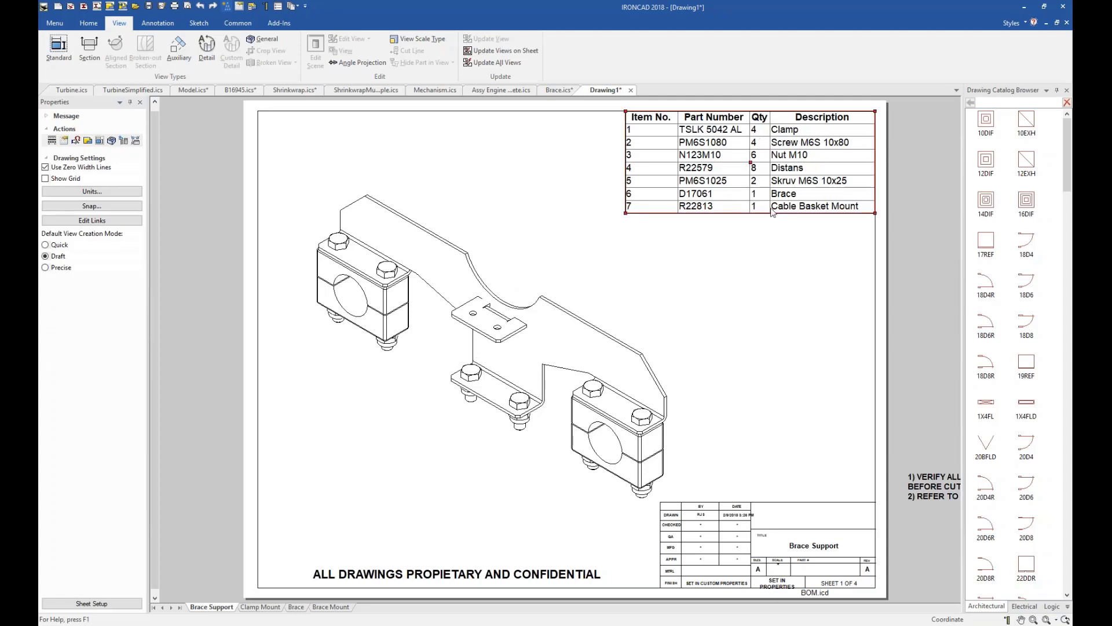
click(627, 269)
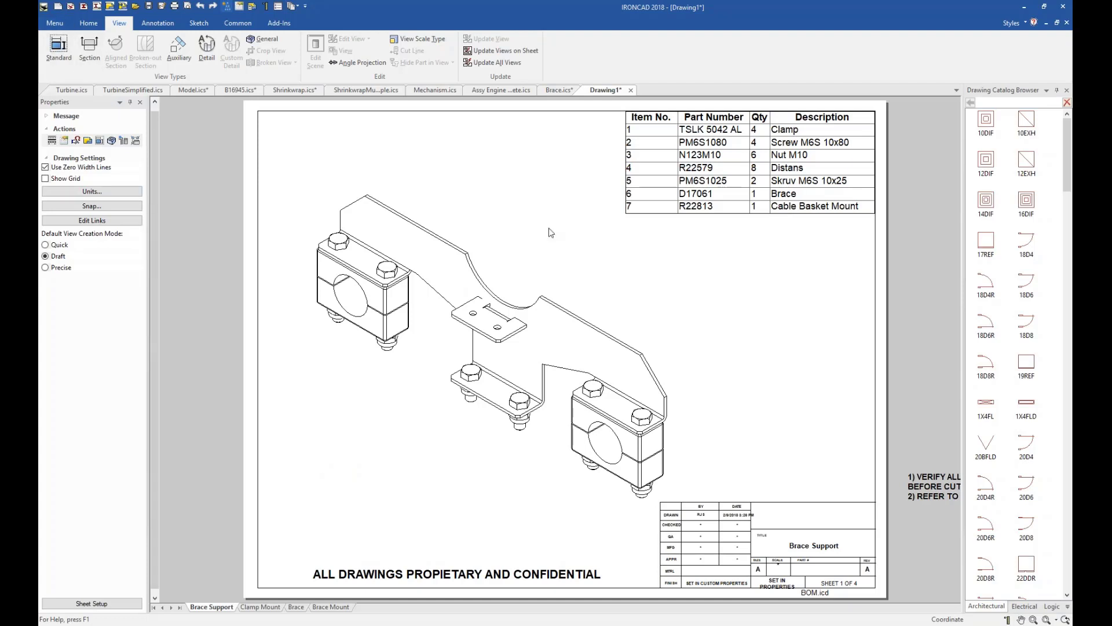
click(728, 171)
click(731, 374)
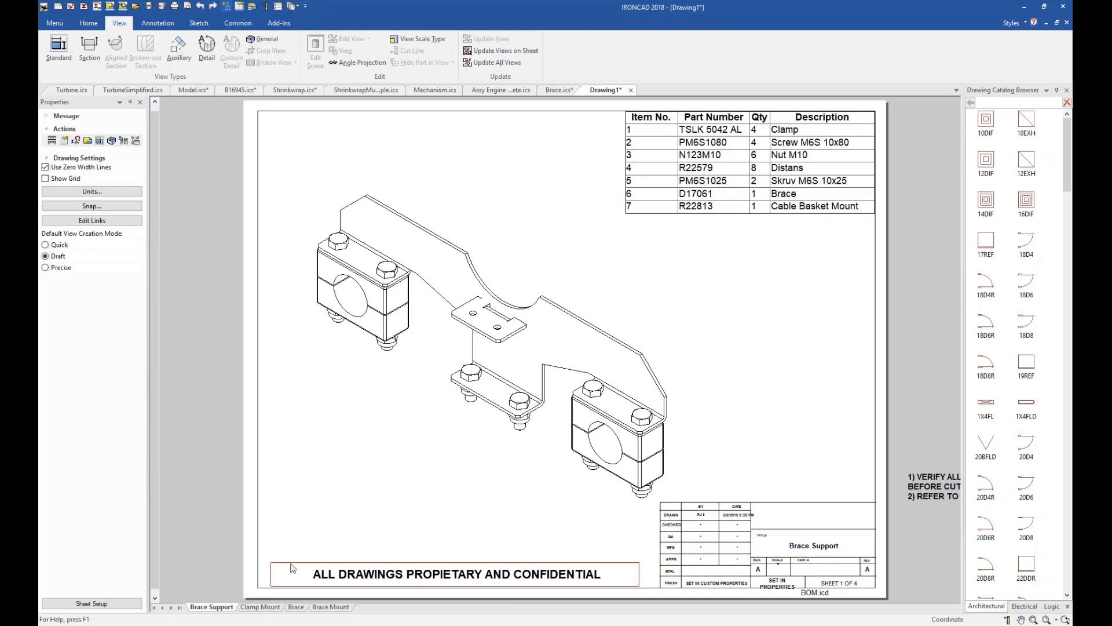
click(438, 478)
click(327, 607)
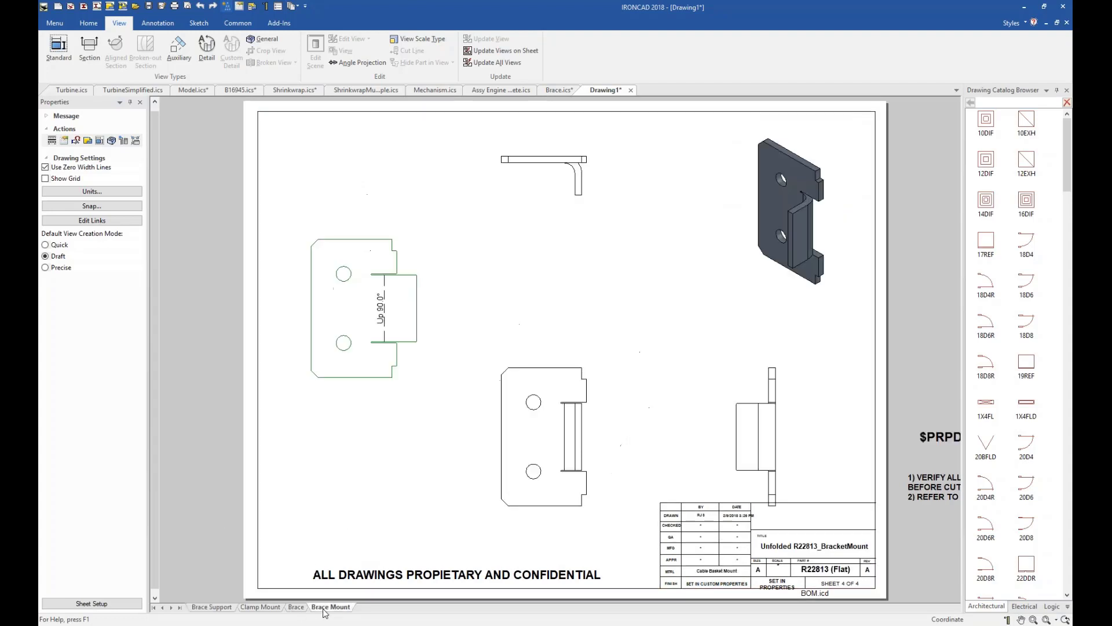
Place item bubbles on the upper clamp, a screw and a nut in the Clamp Mount sheet's isometric view.
click(267, 608)
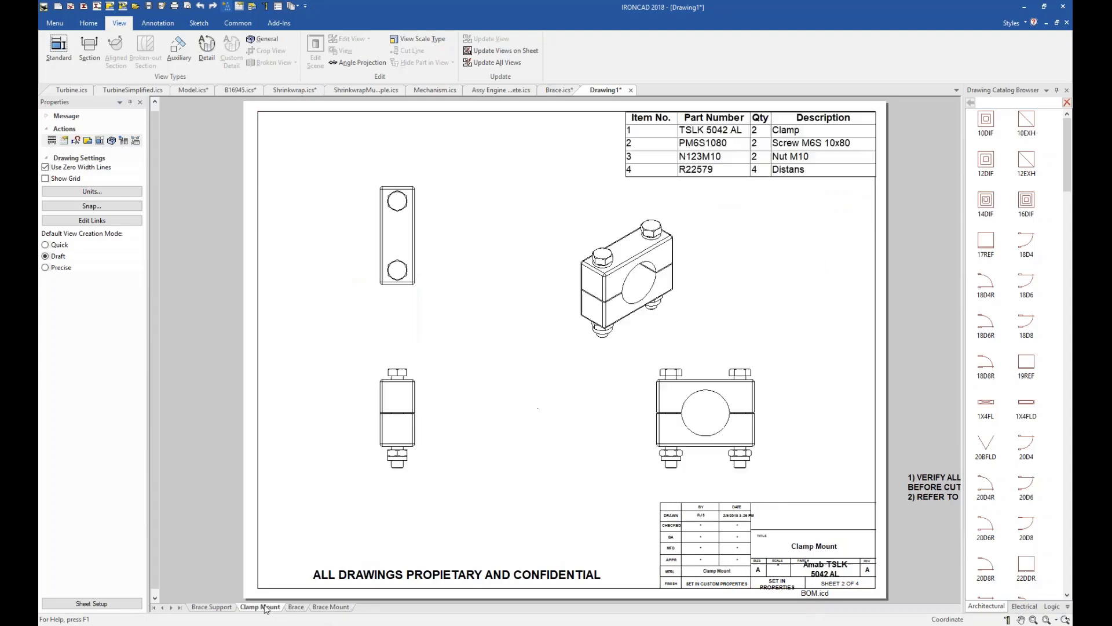
right_click(755, 260)
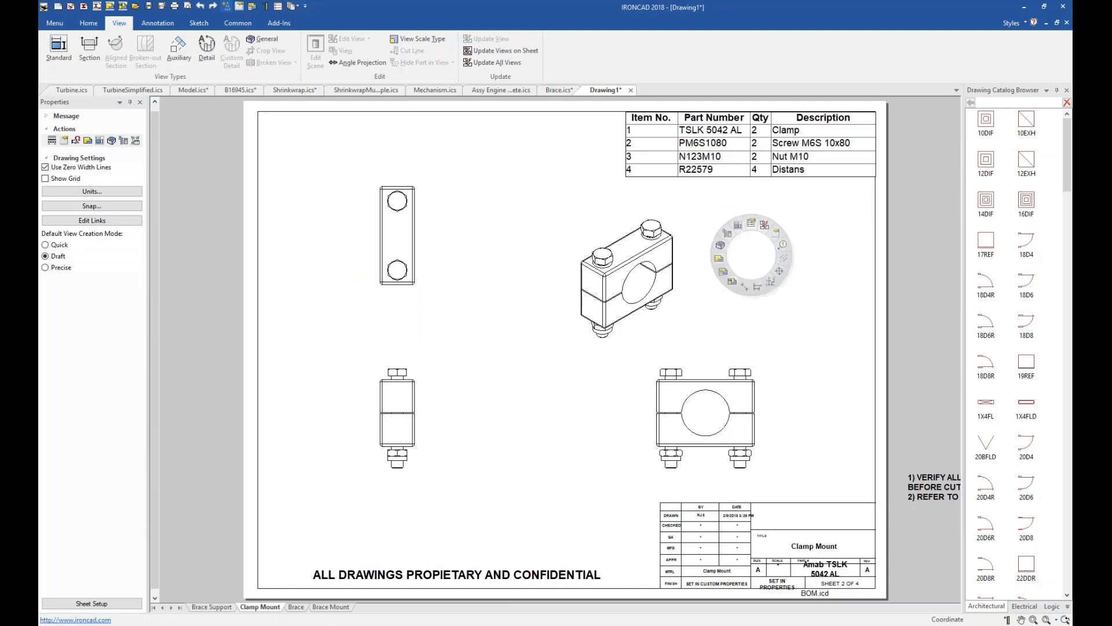
click(783, 249)
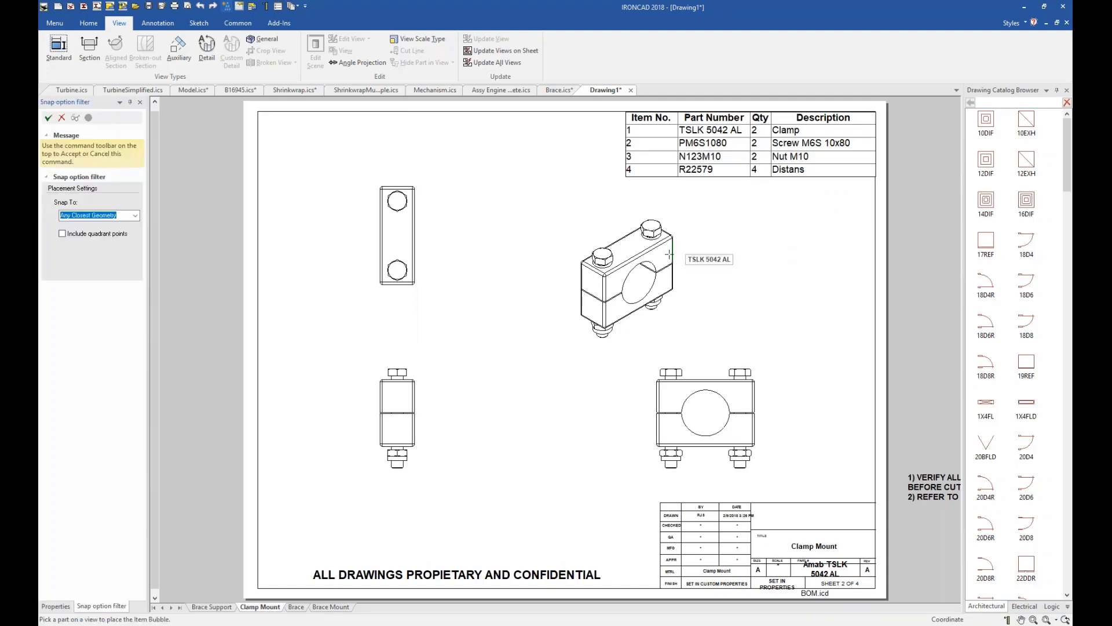
click(670, 251)
click(728, 232)
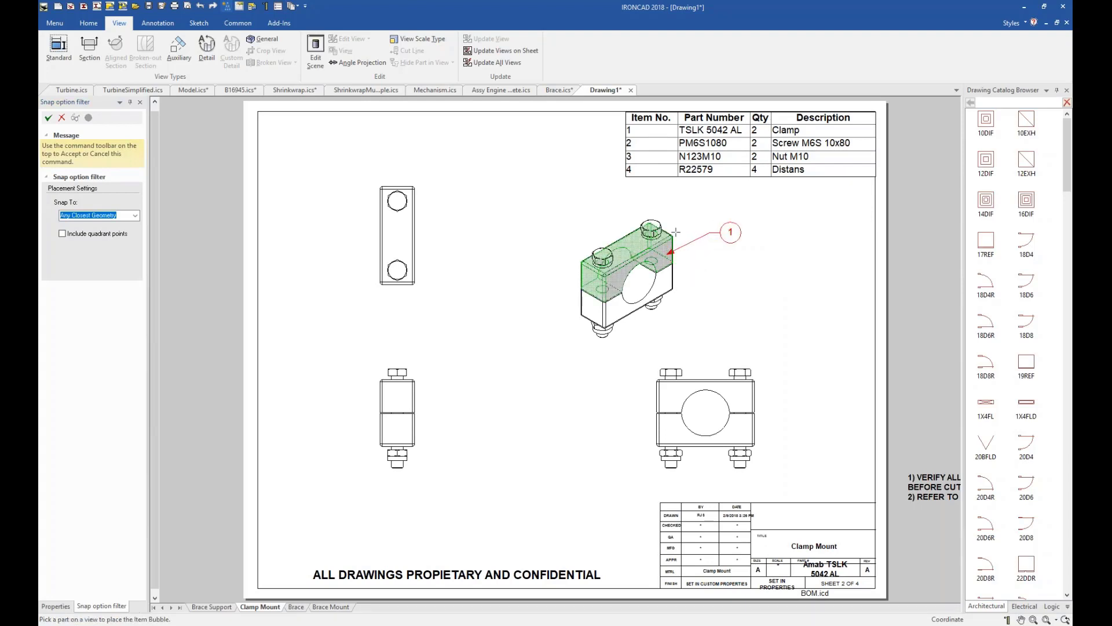
click(662, 219)
click(710, 192)
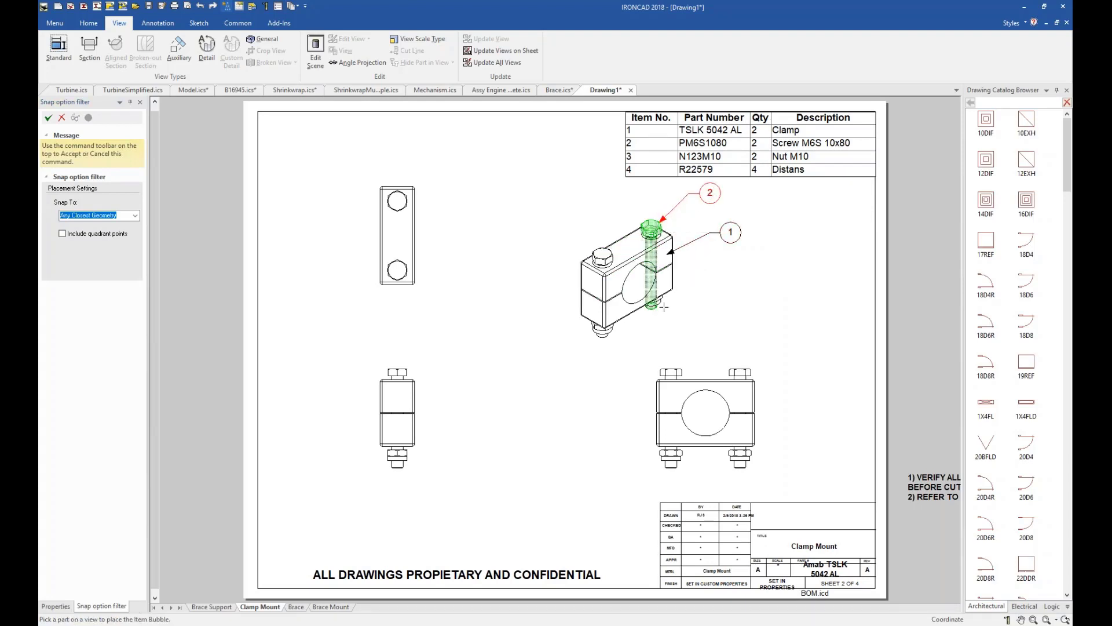
click(653, 296)
click(719, 324)
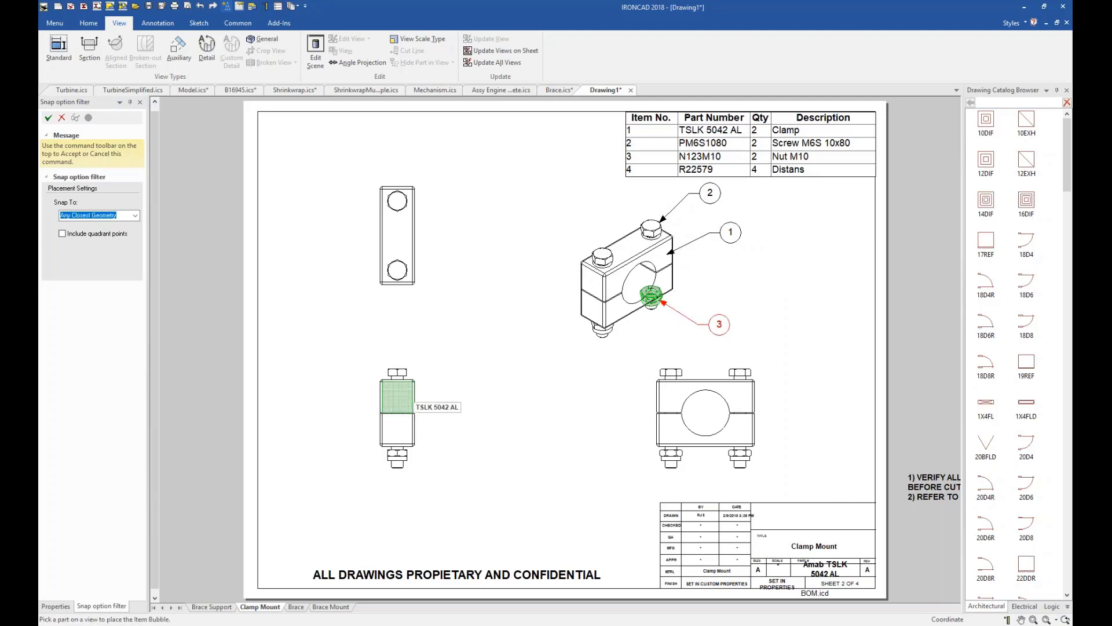
key(Escape)
Create a vertical section view through the centre of the narrow clamp view and place it between the two lower views.
click(403, 399)
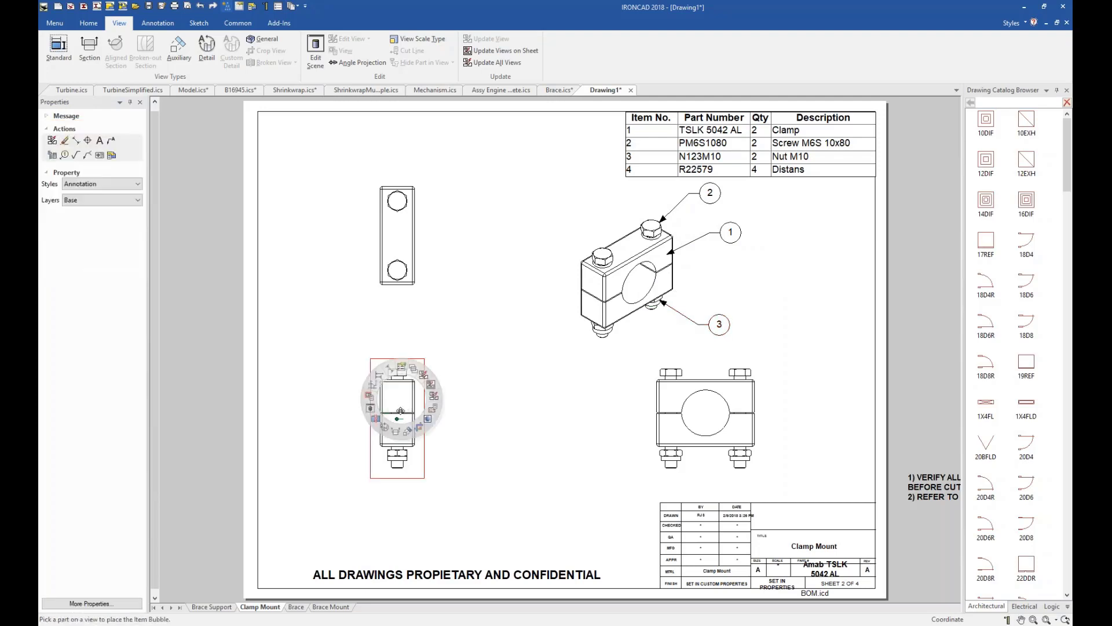
click(396, 434)
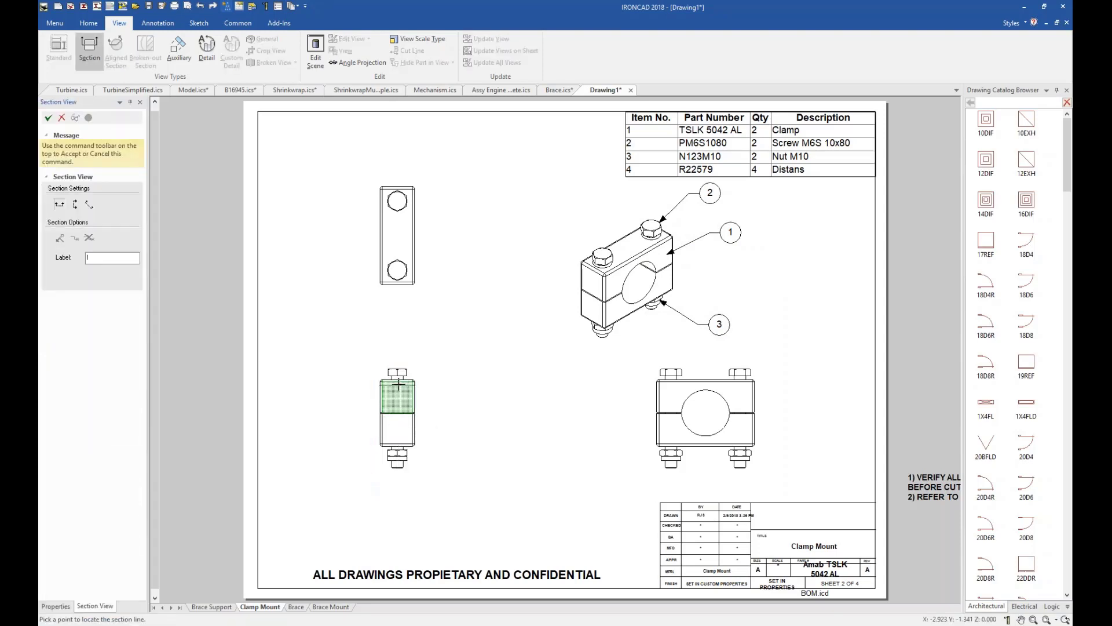
click(75, 203)
click(398, 418)
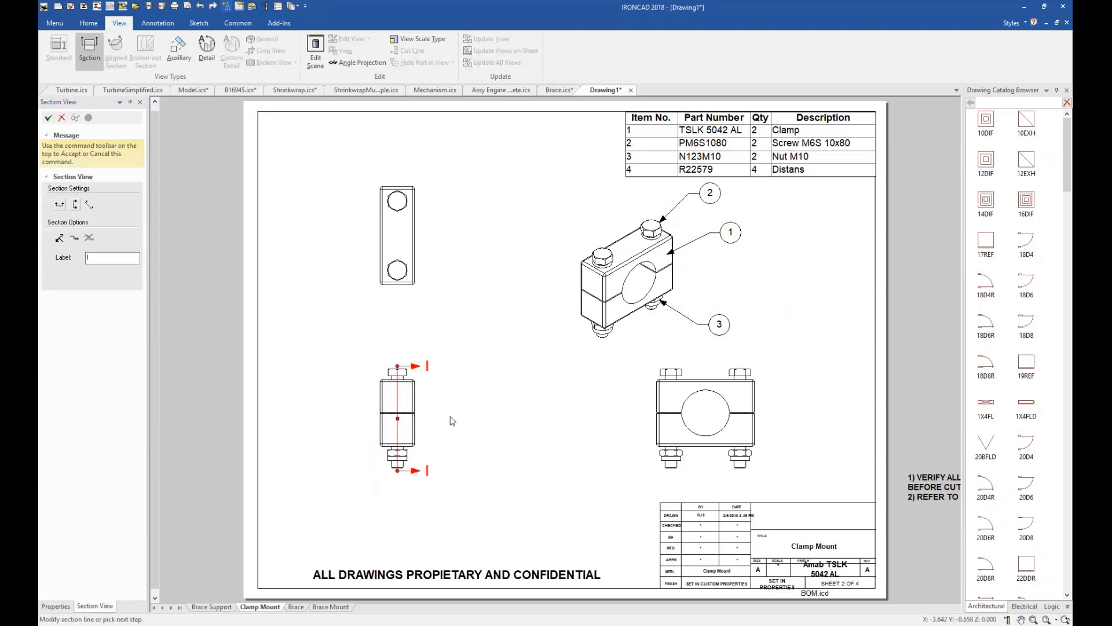
right_click(467, 429)
click(480, 434)
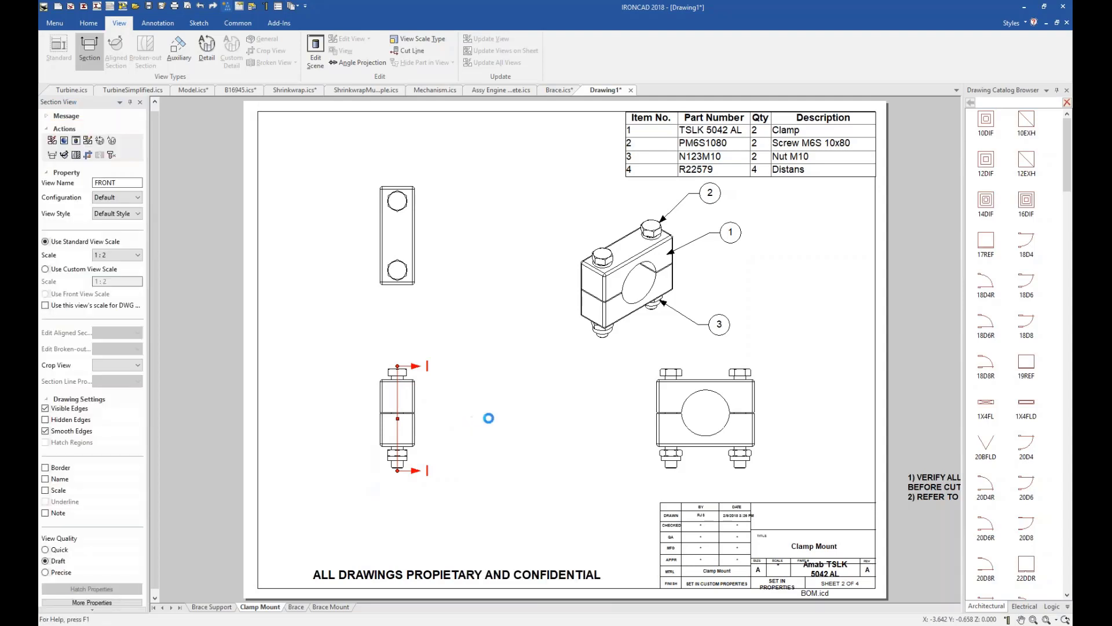
click(532, 425)
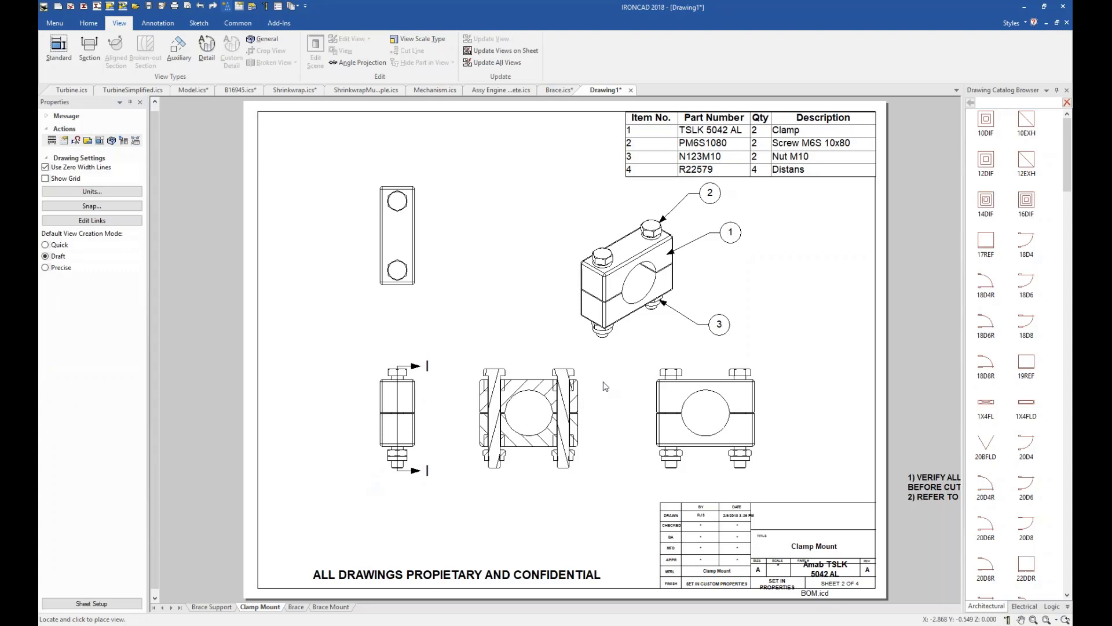
Place an item bubble on the upper Distans spacer in the Clamp Mount section view.
right_click(591, 410)
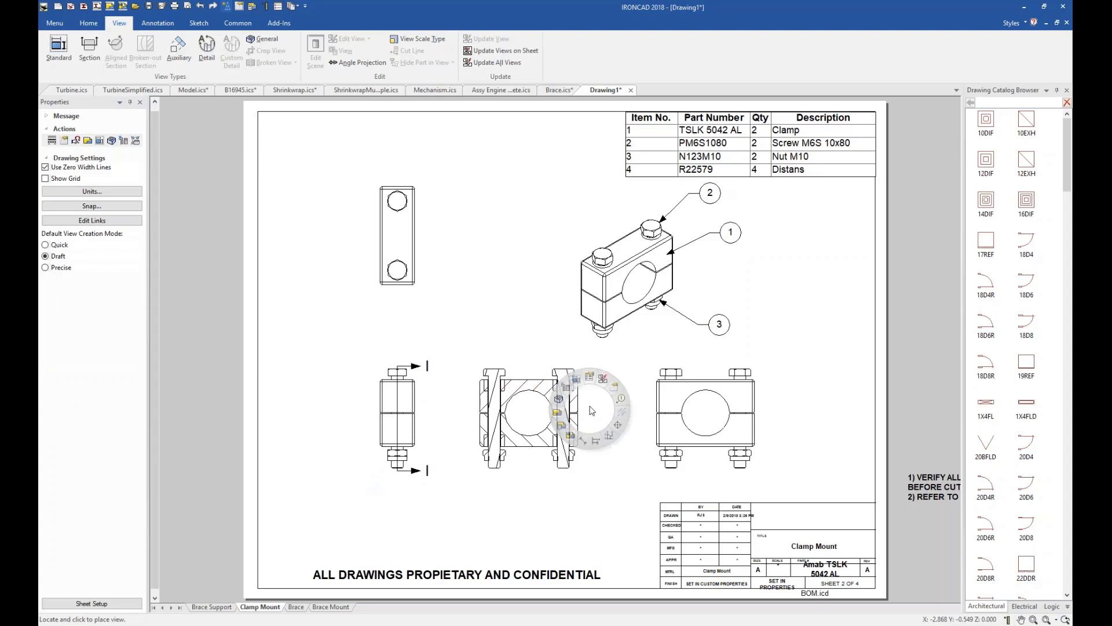
click(621, 398)
click(573, 384)
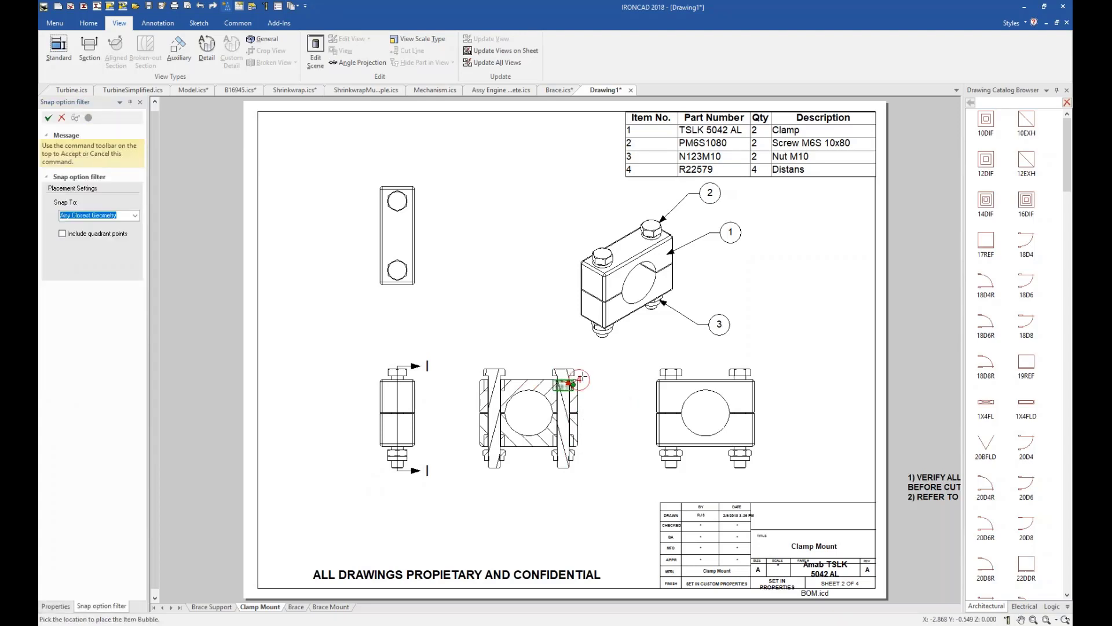
click(624, 364)
key(Escape)
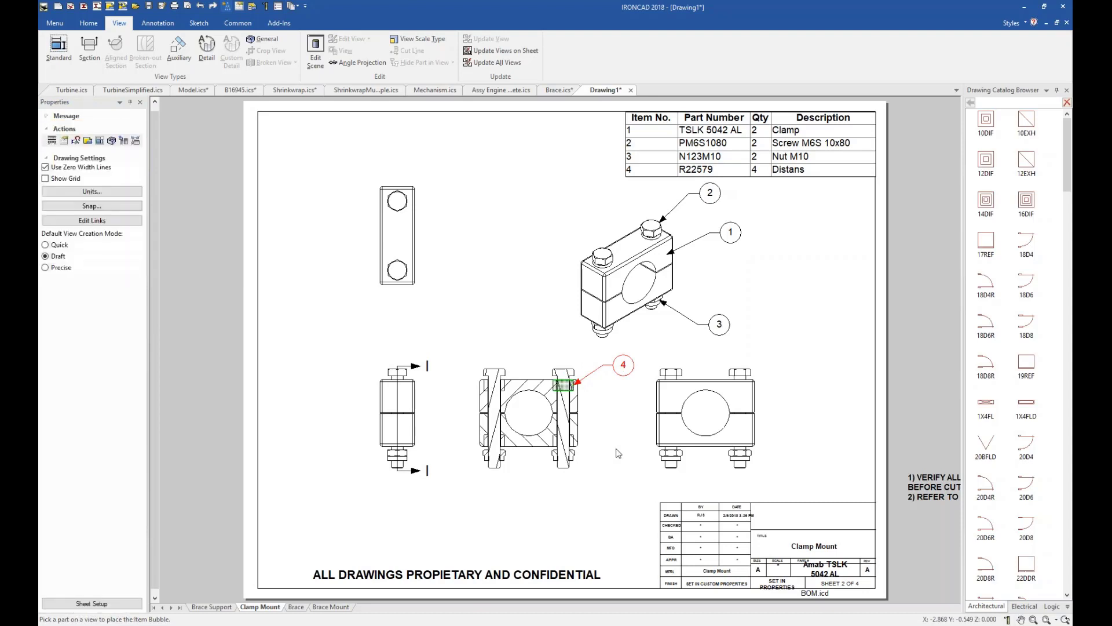
right_click(616, 449)
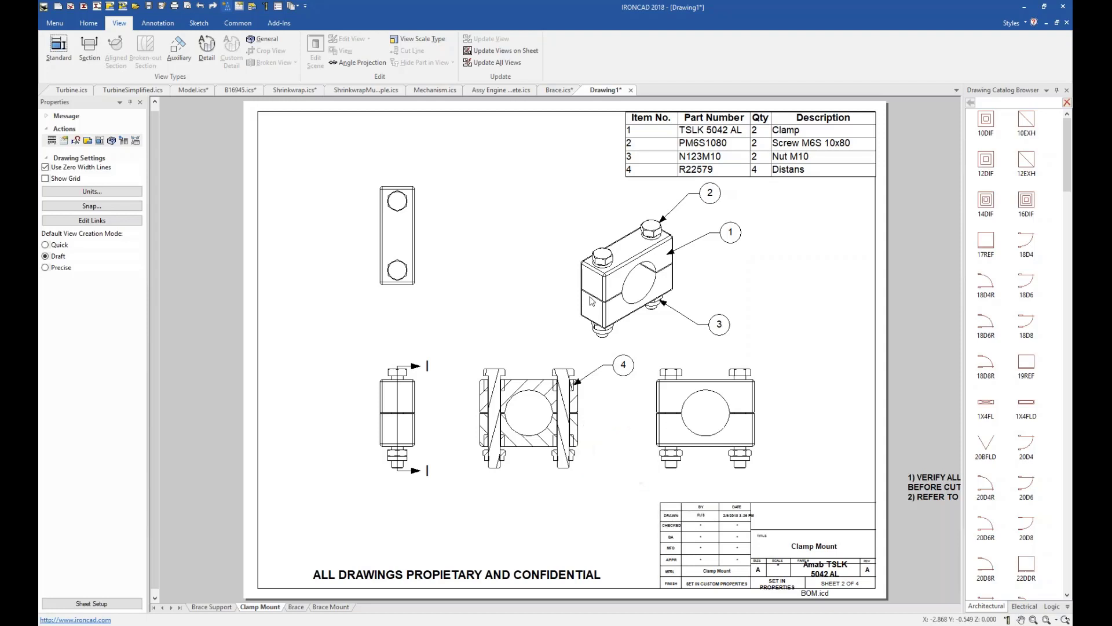
Move the flat-pattern view on the Brace Mount sheet closer to the projected views.
click(327, 607)
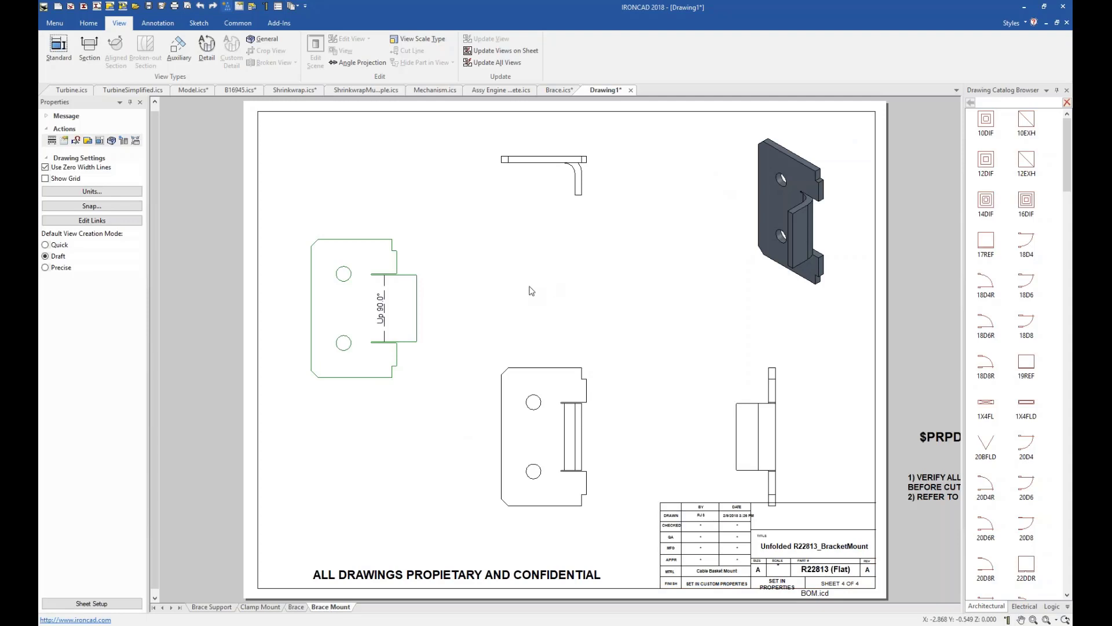
right_click(365, 306)
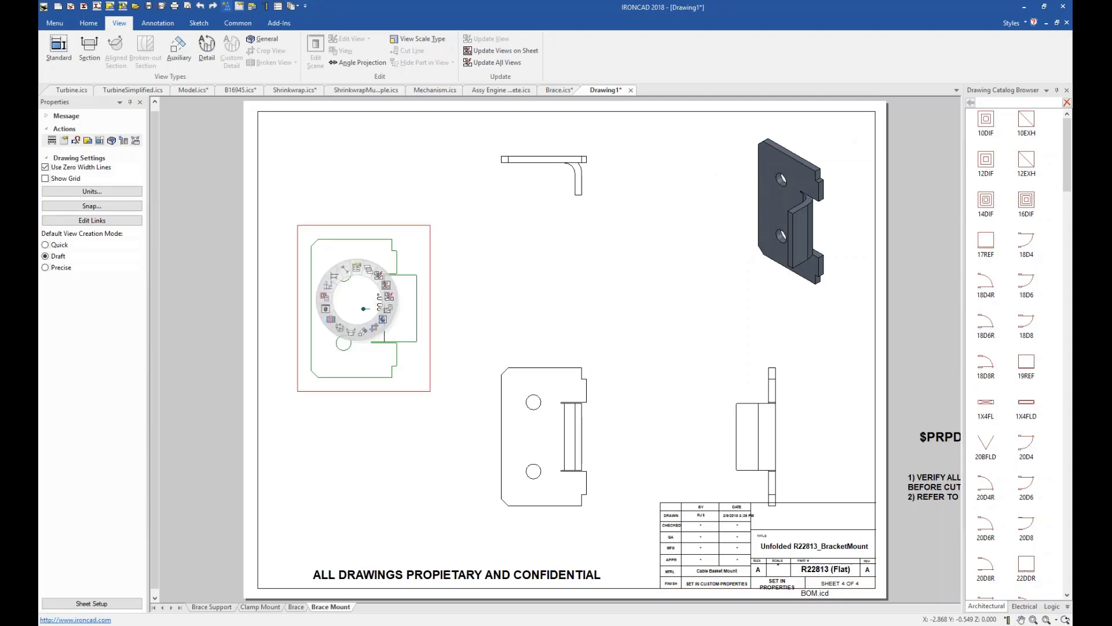
drag(372, 300, 399, 303)
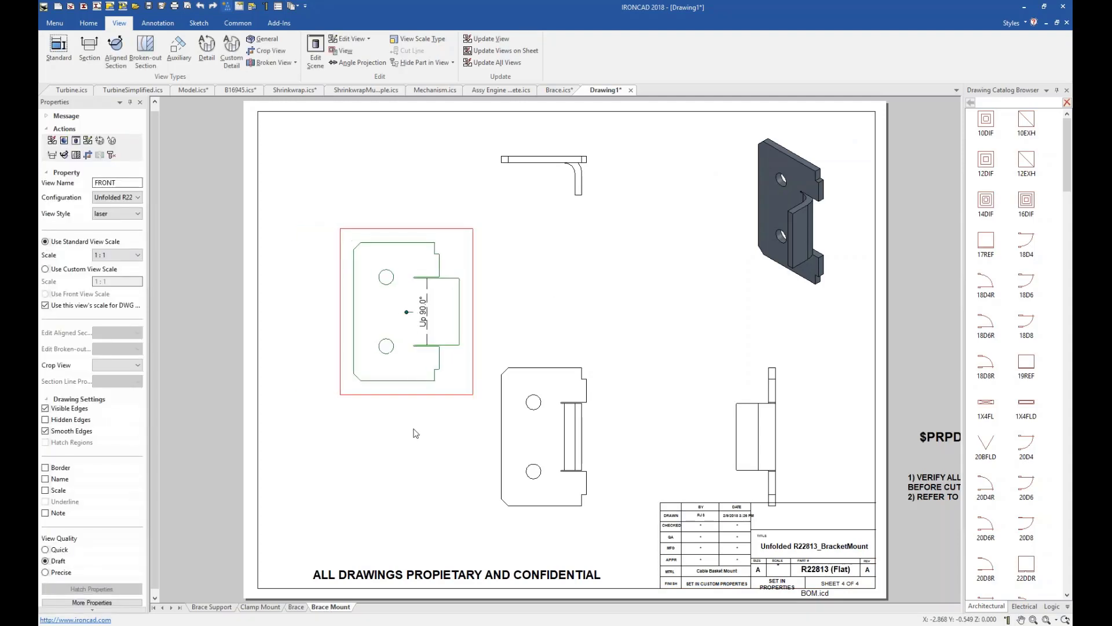
click(413, 400)
Dimension the overall height of the Brace Mount flat pattern with SmartDimension, placing the text beside its straight long edge.
click(403, 311)
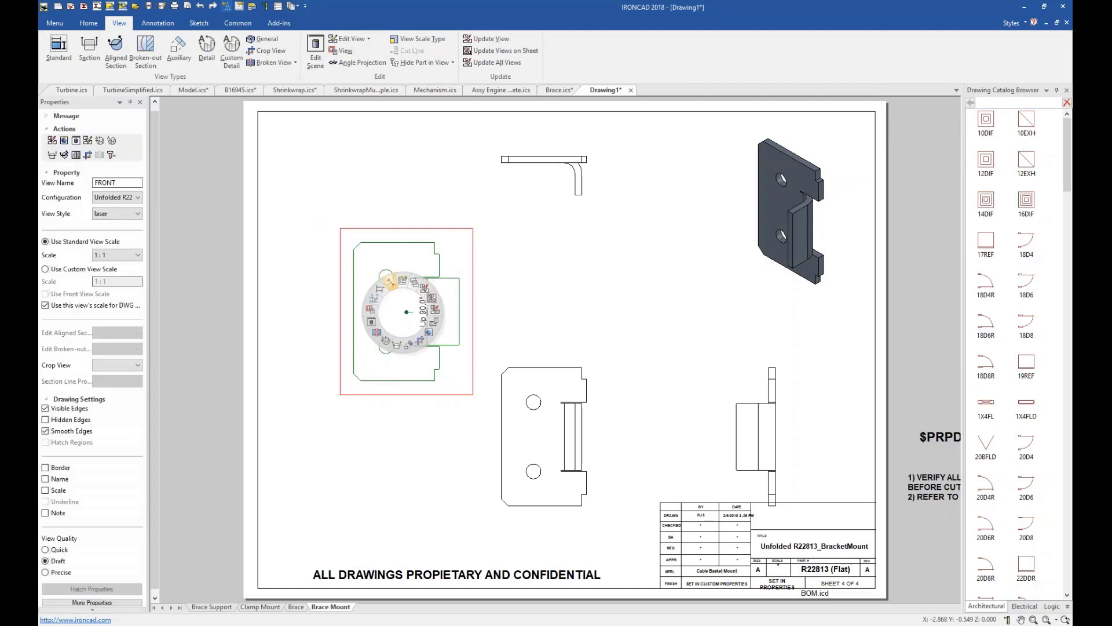
click(390, 285)
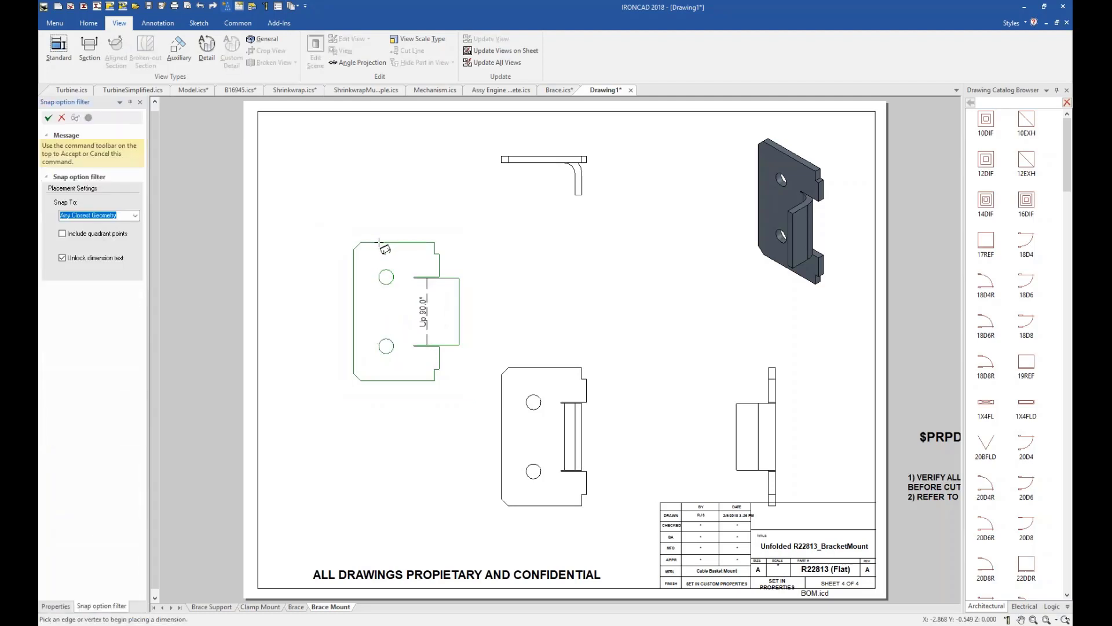
click(379, 242)
click(393, 381)
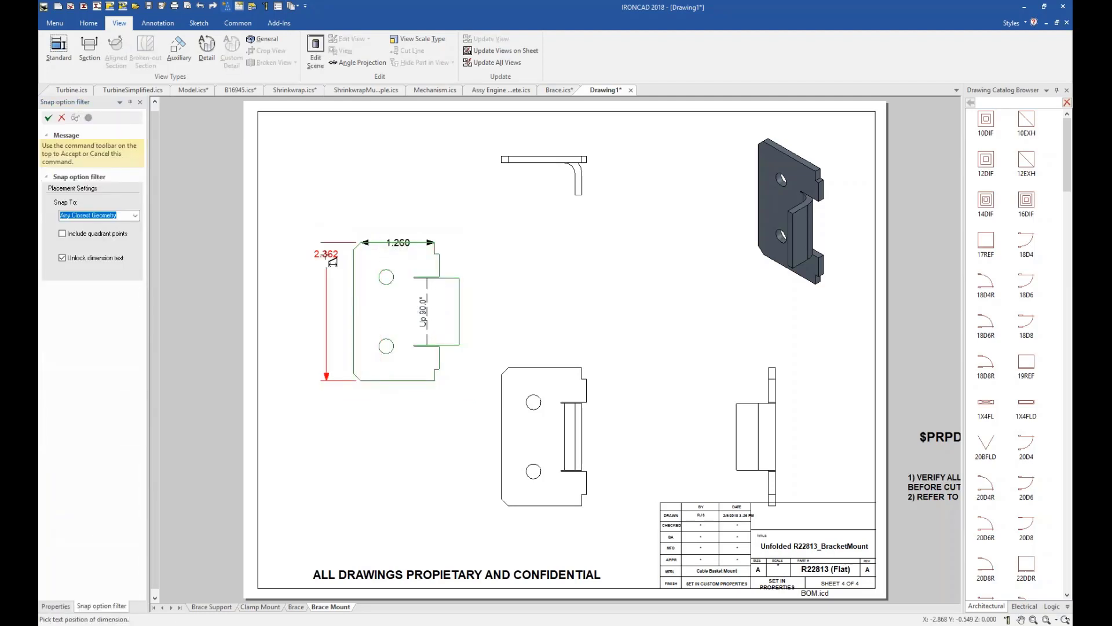
click(315, 314)
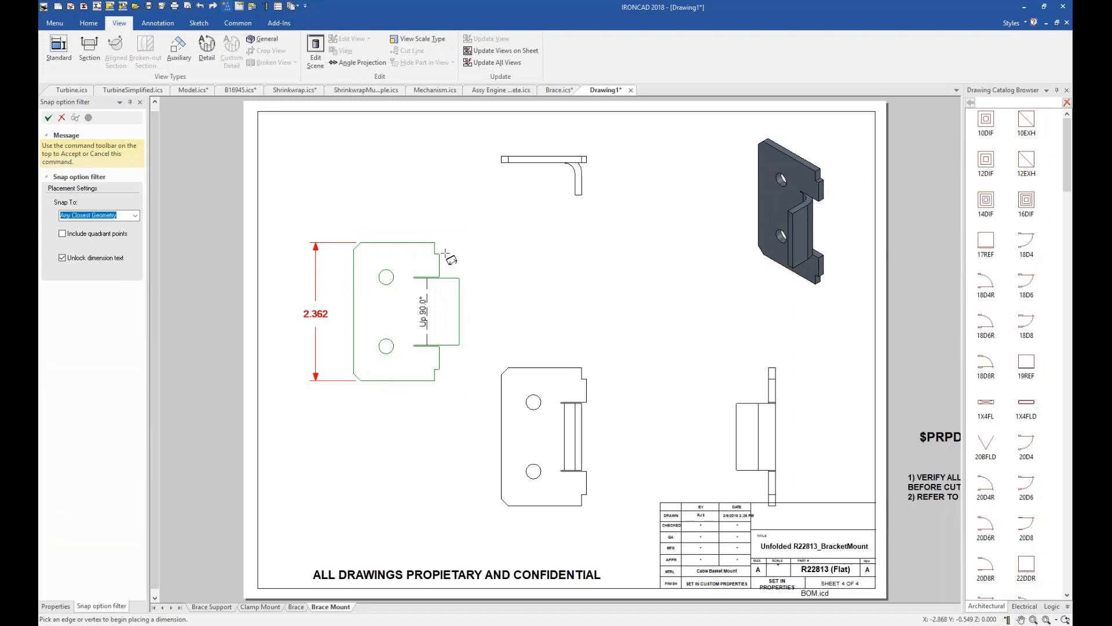
Dimension the small horizontal step at the flat pattern's upper notch corner, placing the dimension above the view.
click(434, 242)
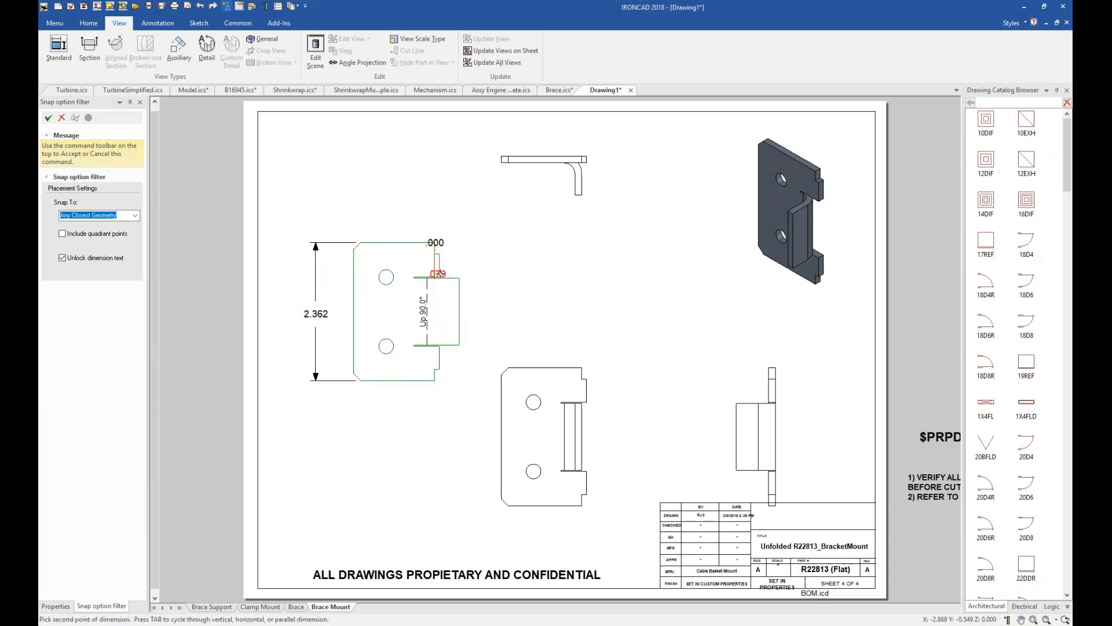
click(428, 278)
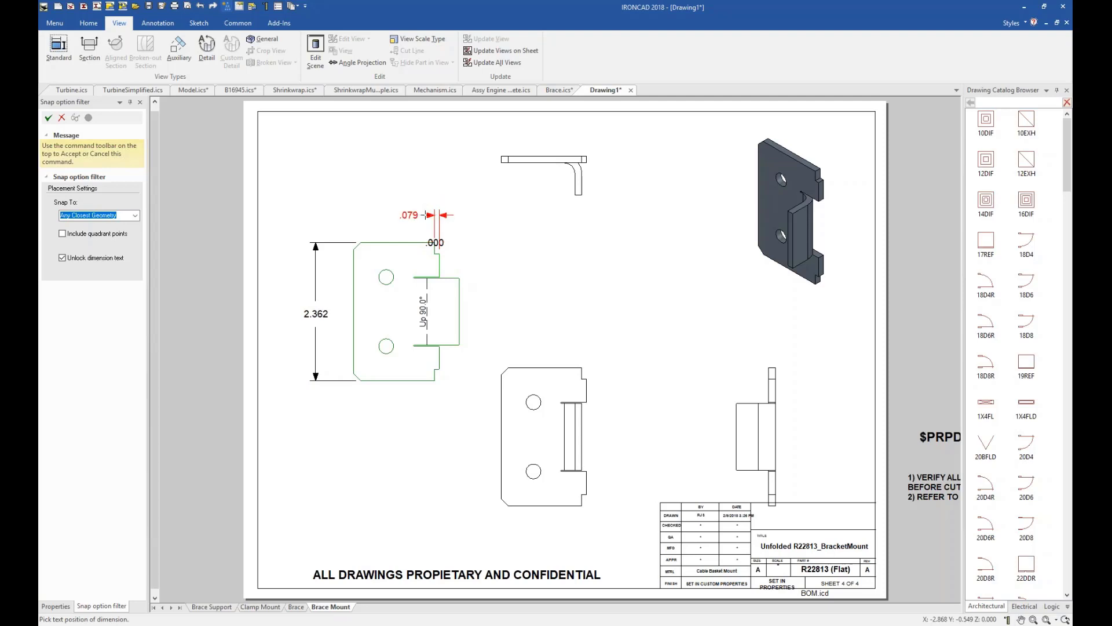
click(429, 214)
Dimension the vertical distance from the flat pattern's upper edge to the tab and flip that dimension's arrows inside.
click(438, 243)
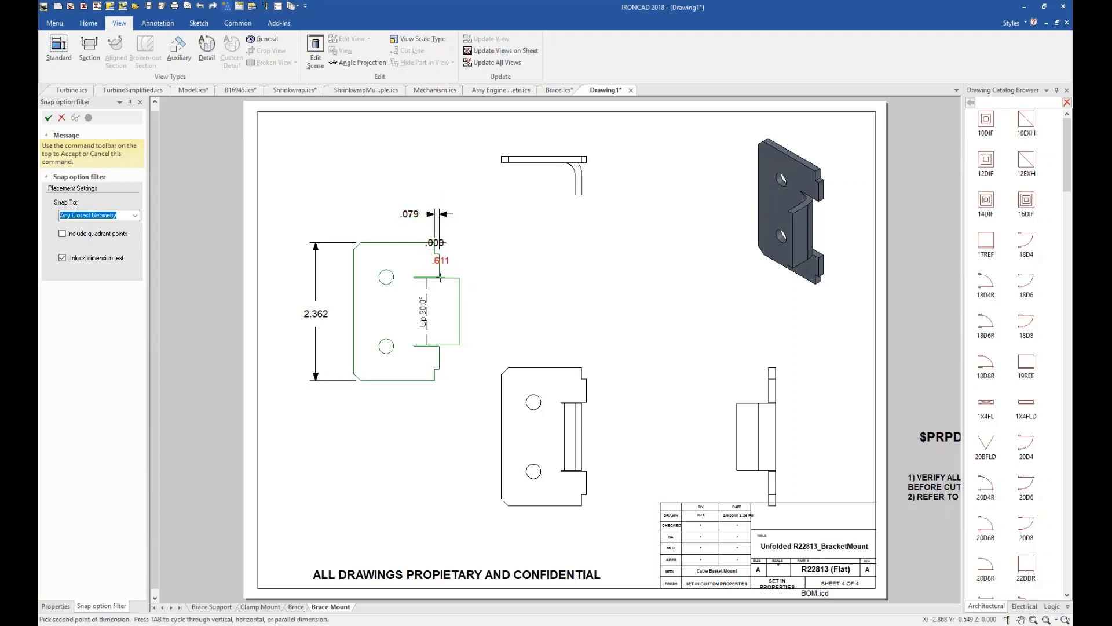
click(439, 277)
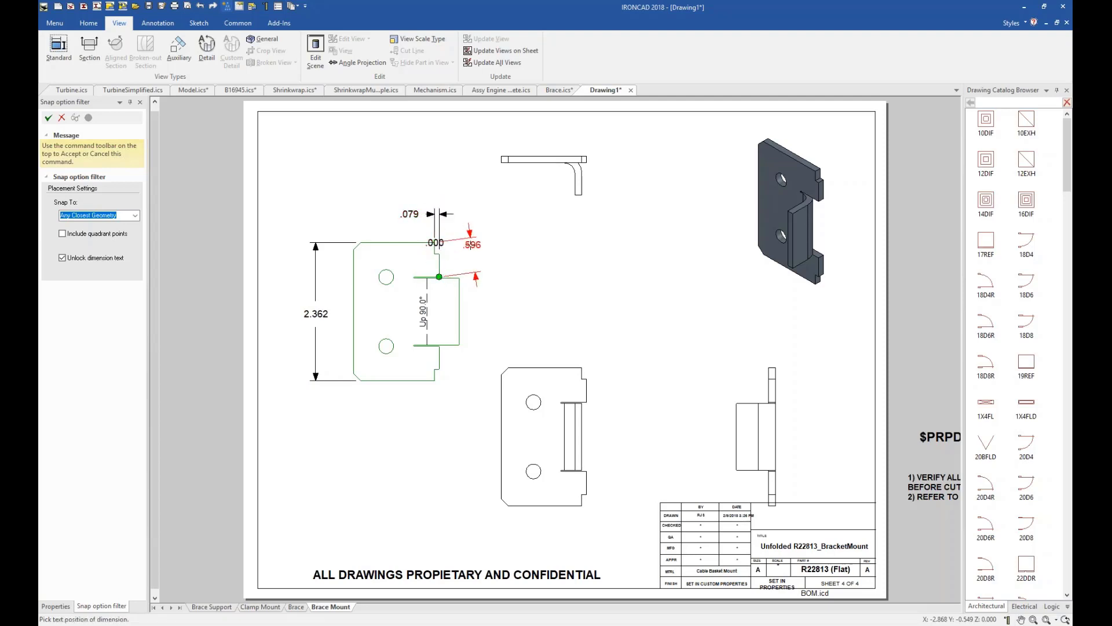
click(507, 230)
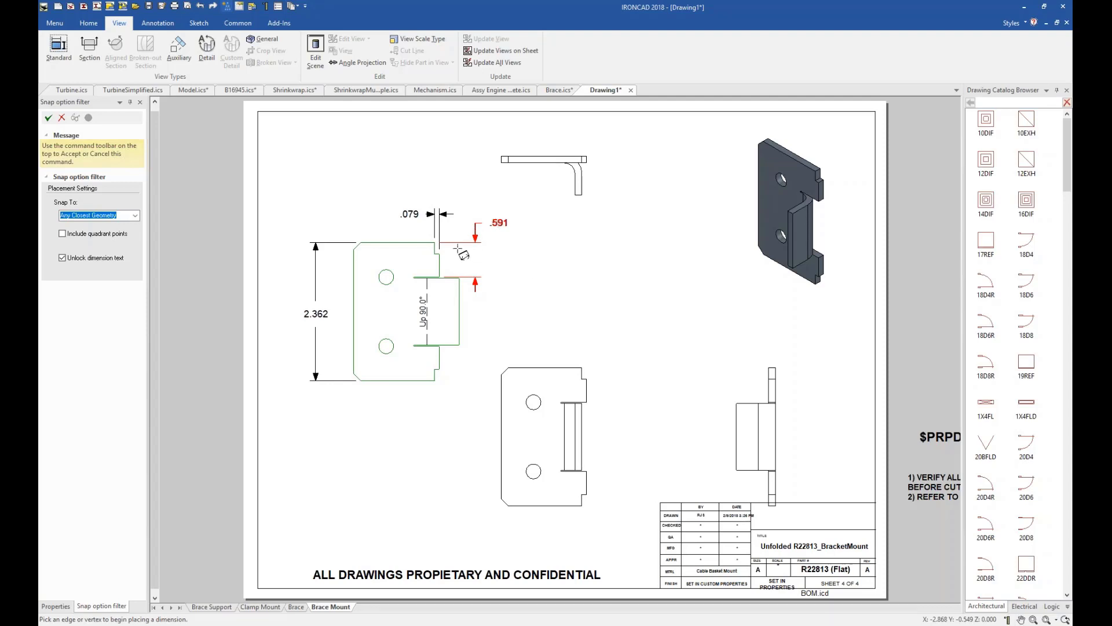
right_click(493, 221)
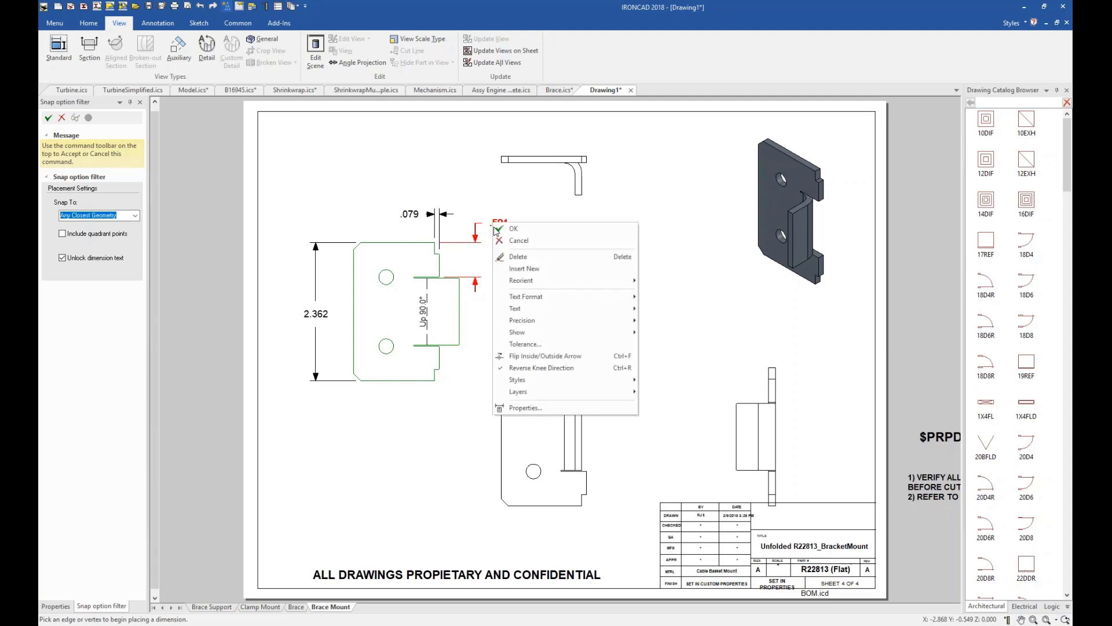
click(526, 356)
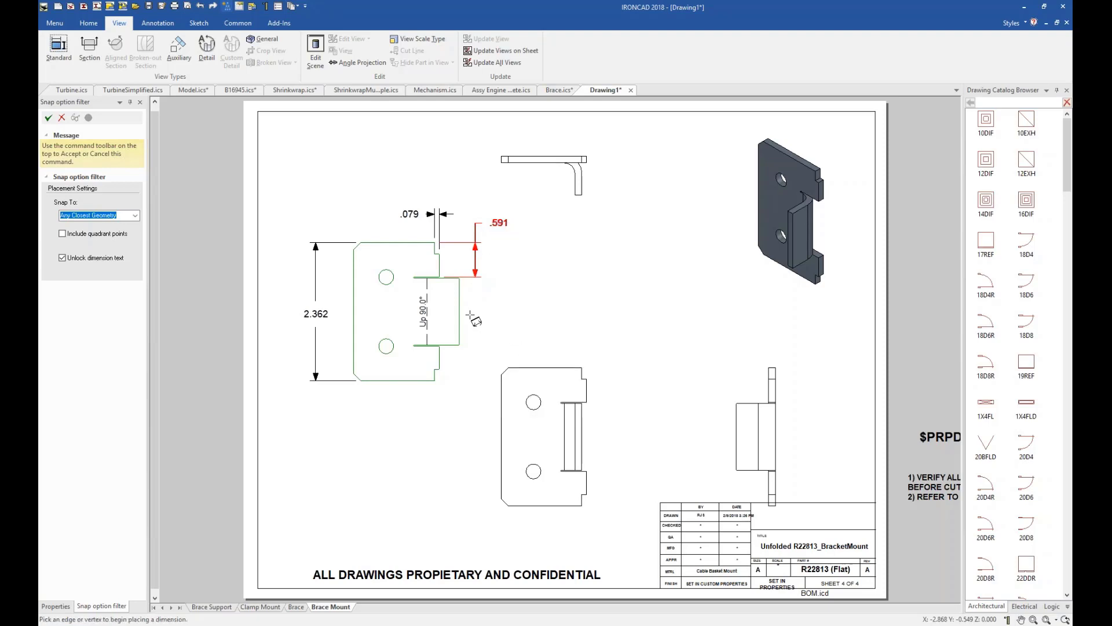
Dimension the tab's height on the flat pattern and the front view's overall width, placing the width above that view.
click(460, 312)
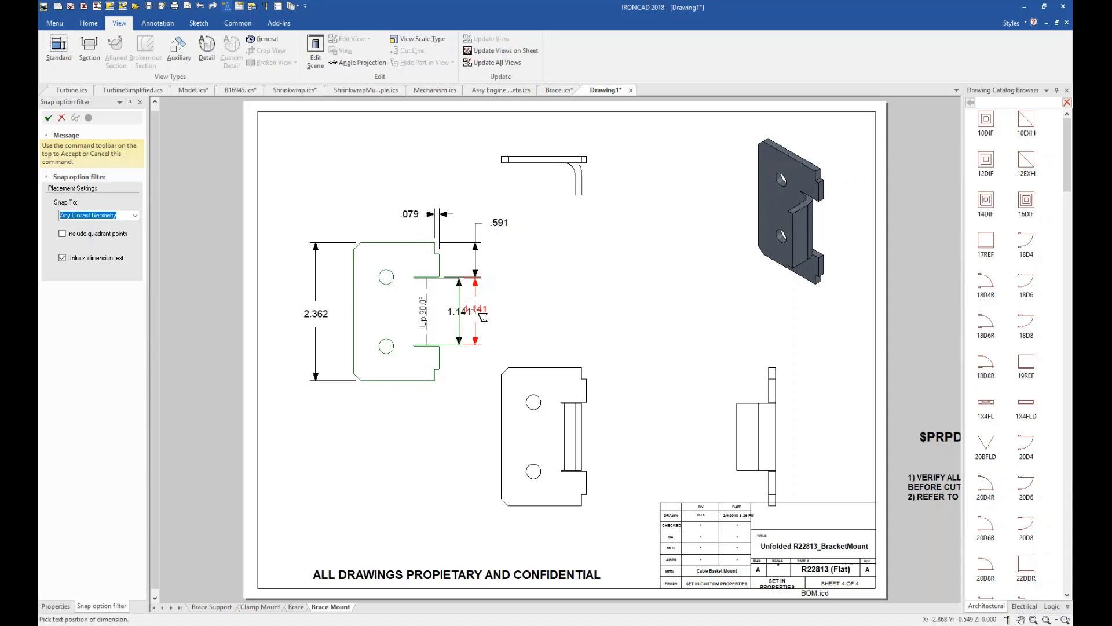
click(483, 316)
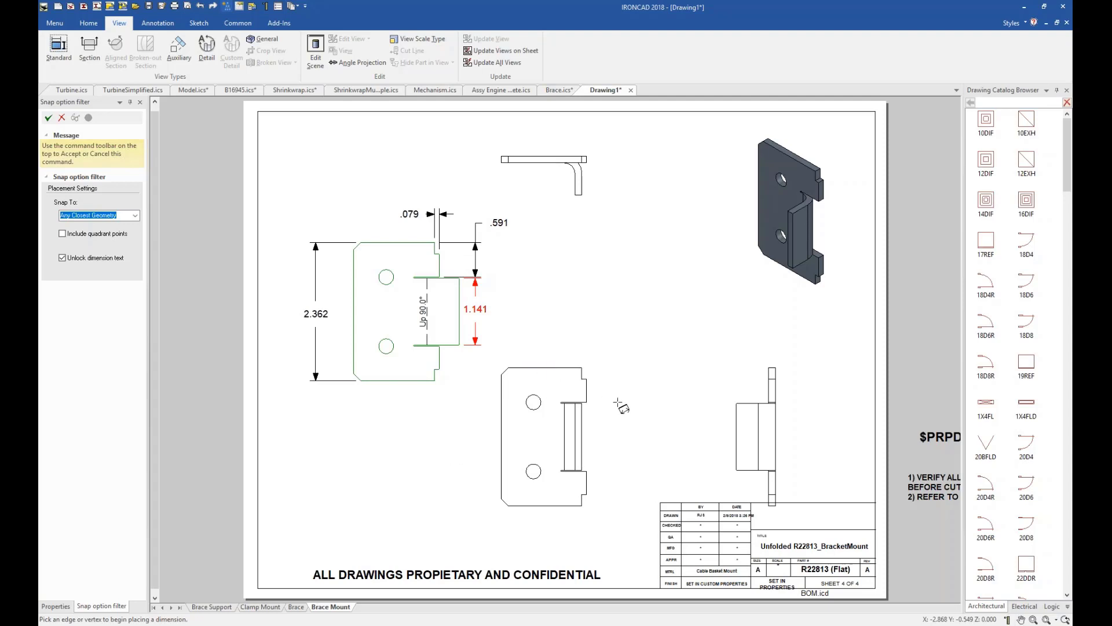
click(501, 396)
click(587, 390)
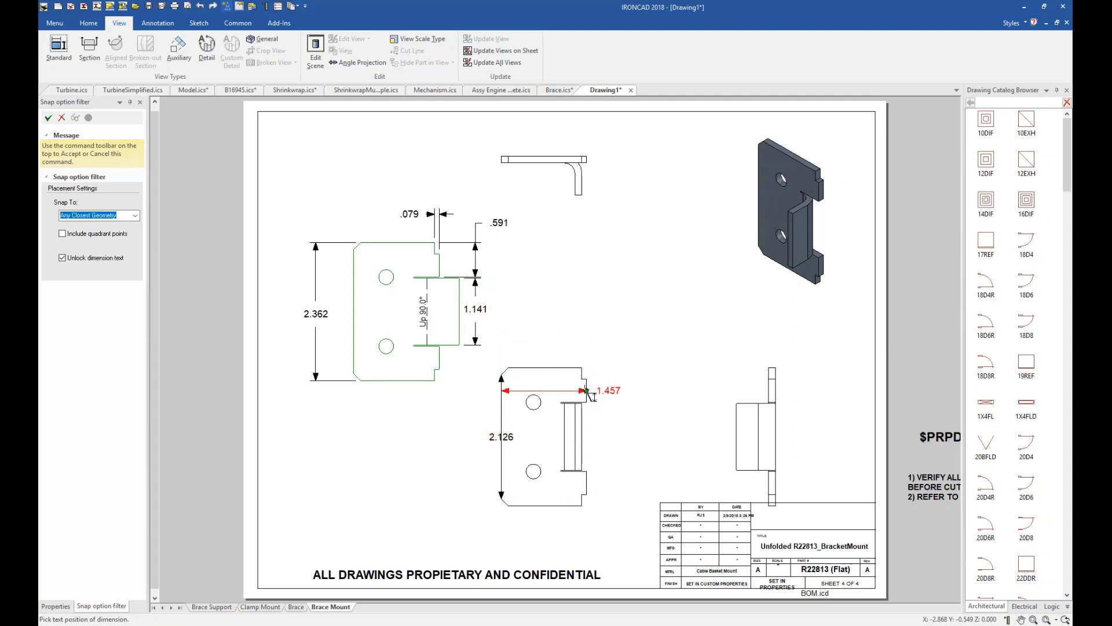
click(559, 352)
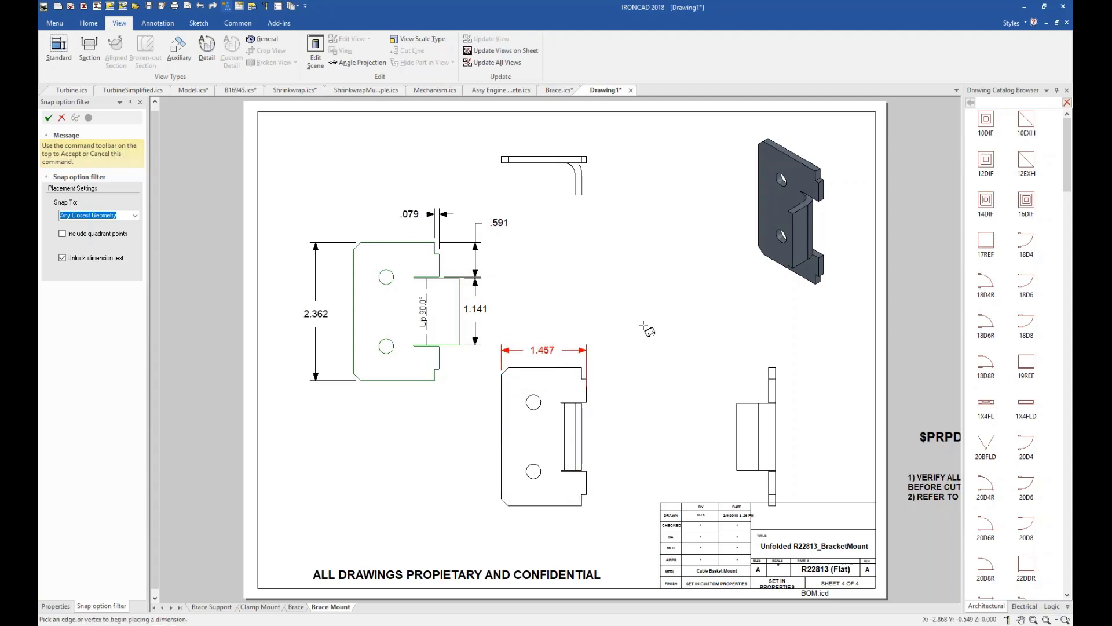
key(Escape)
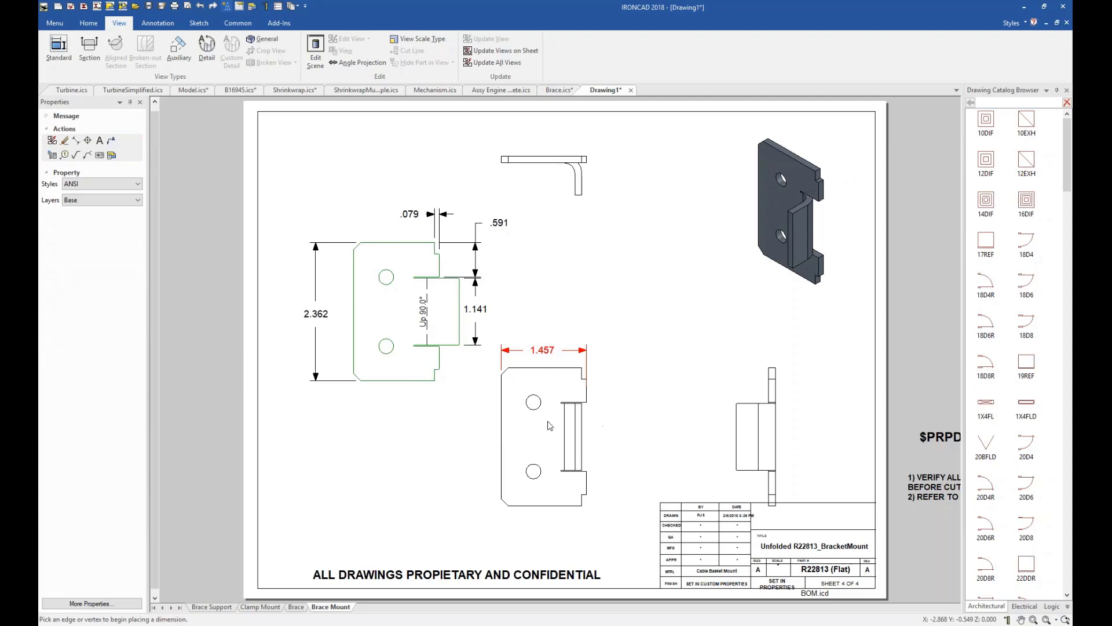
Select the front view, the confidentiality note and the front view's width dimension to examine their context-sensitive shortcut rings.
right_click(545, 437)
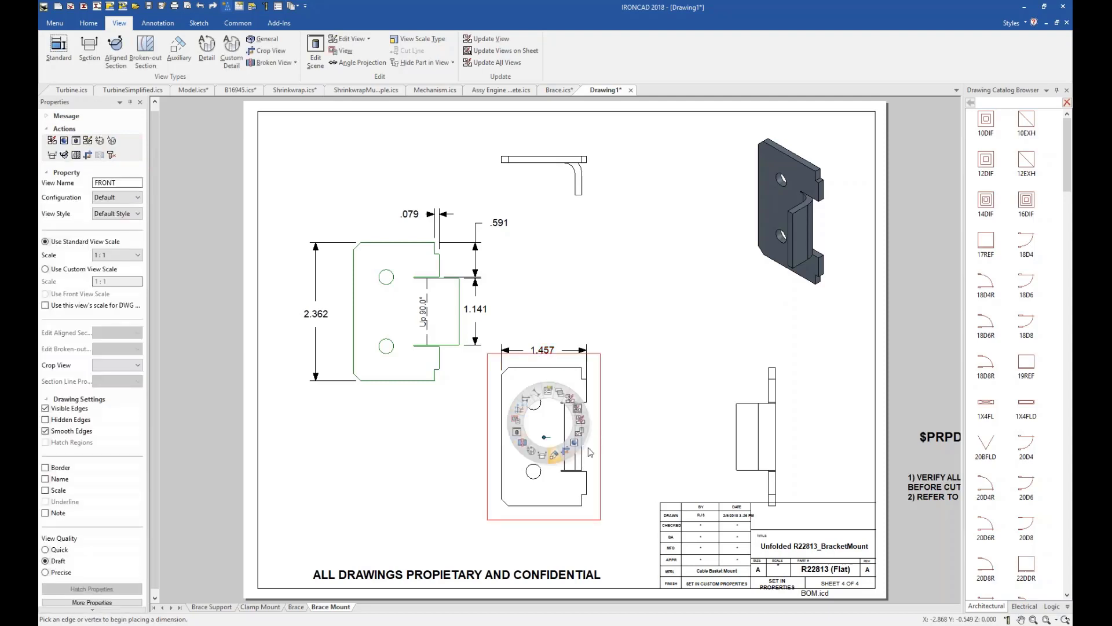
click(493, 573)
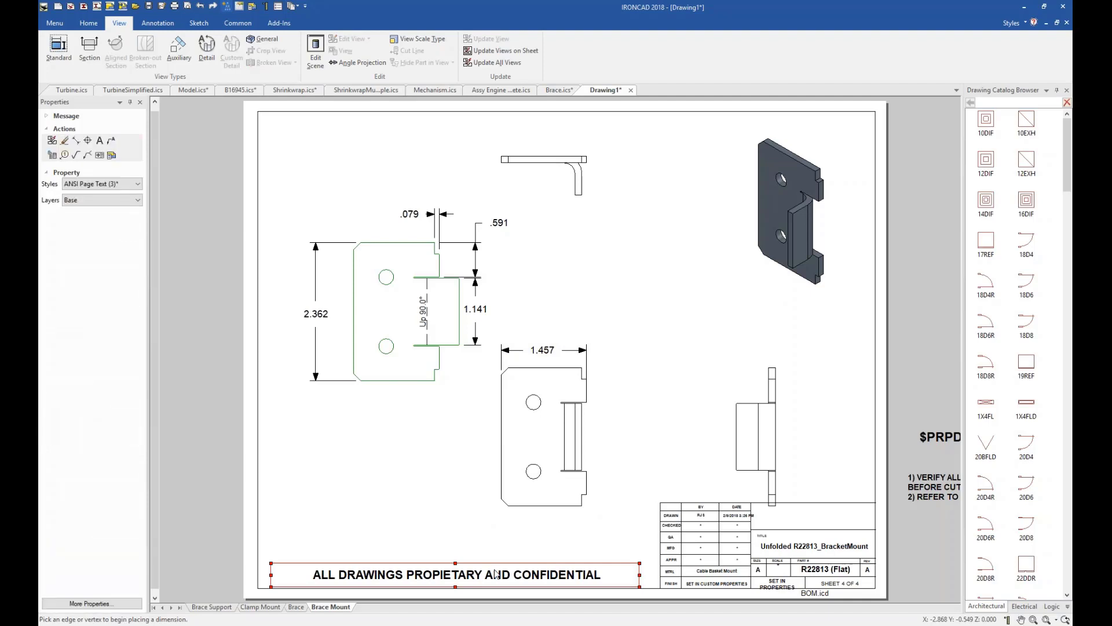
right_click(496, 573)
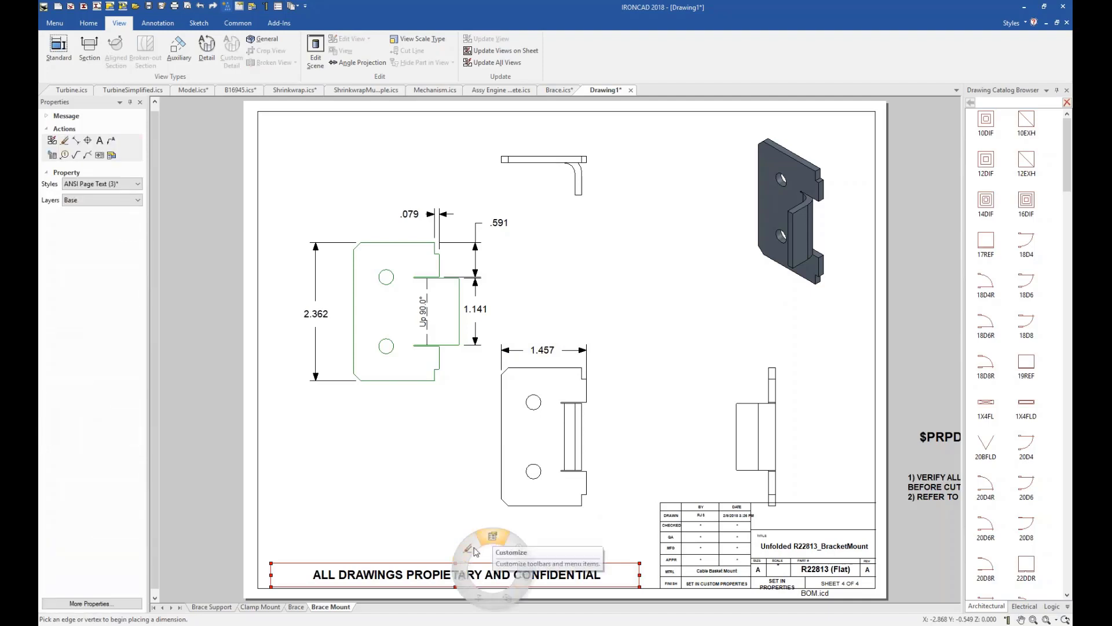
click(544, 359)
right_click(542, 355)
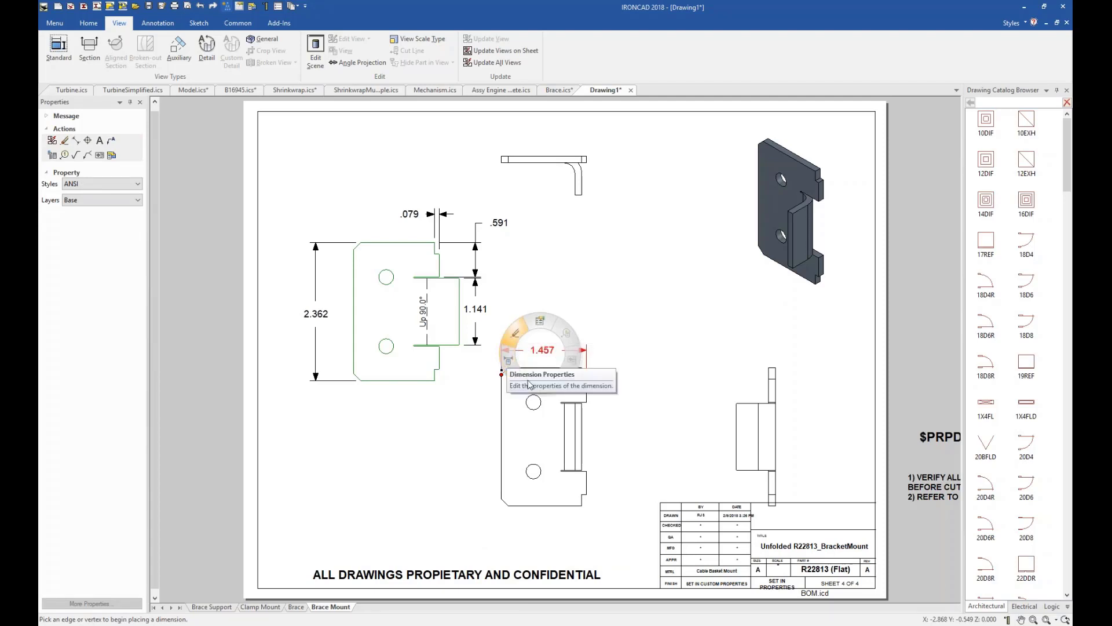
click(593, 299)
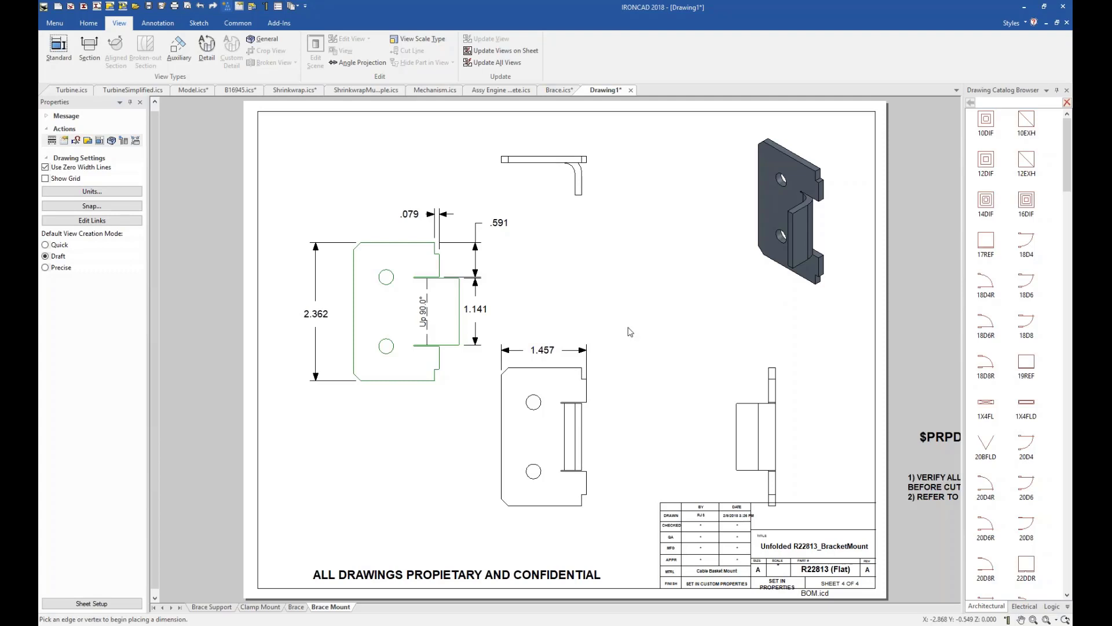
Switch to the Mechanism.ics scene and activate its State3, State2 and State1 configurations in turn to compare the mechanism positions.
click(436, 91)
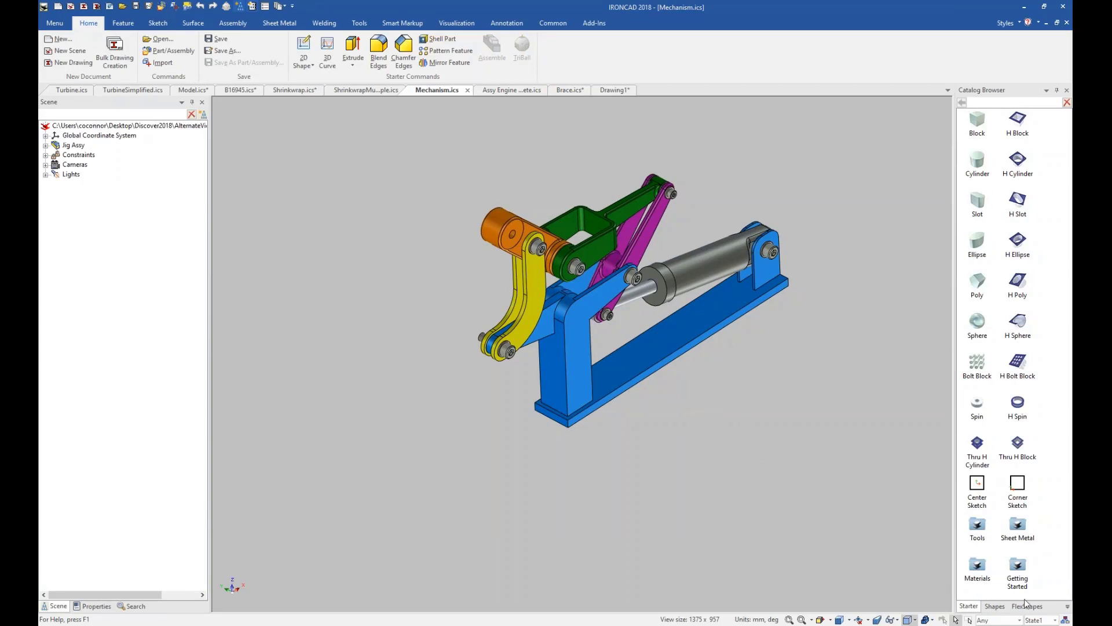
click(1055, 620)
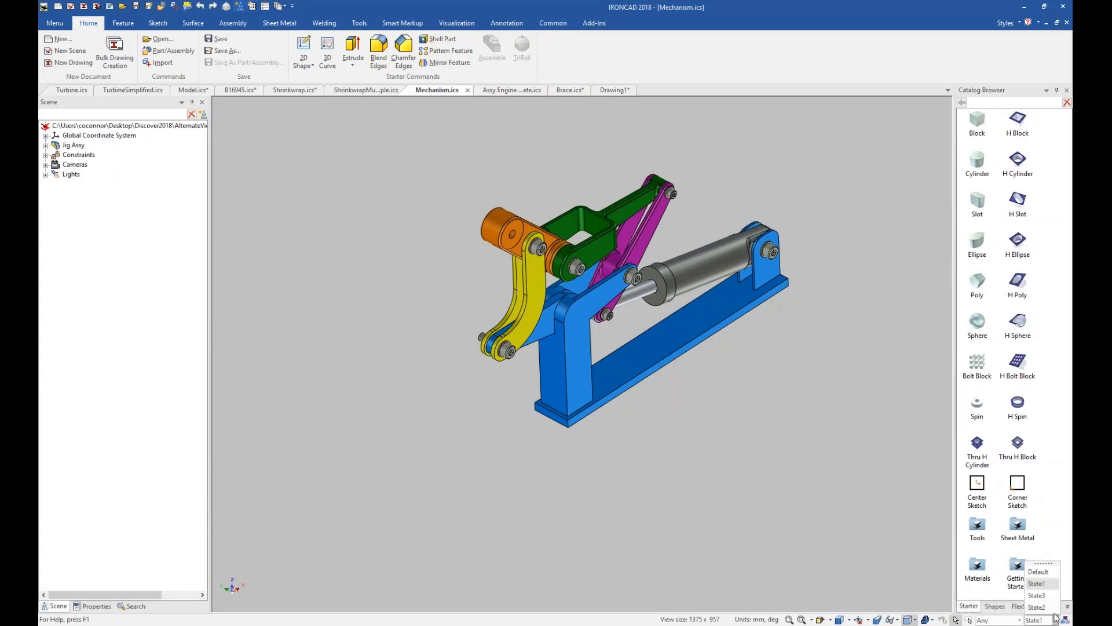
click(1037, 596)
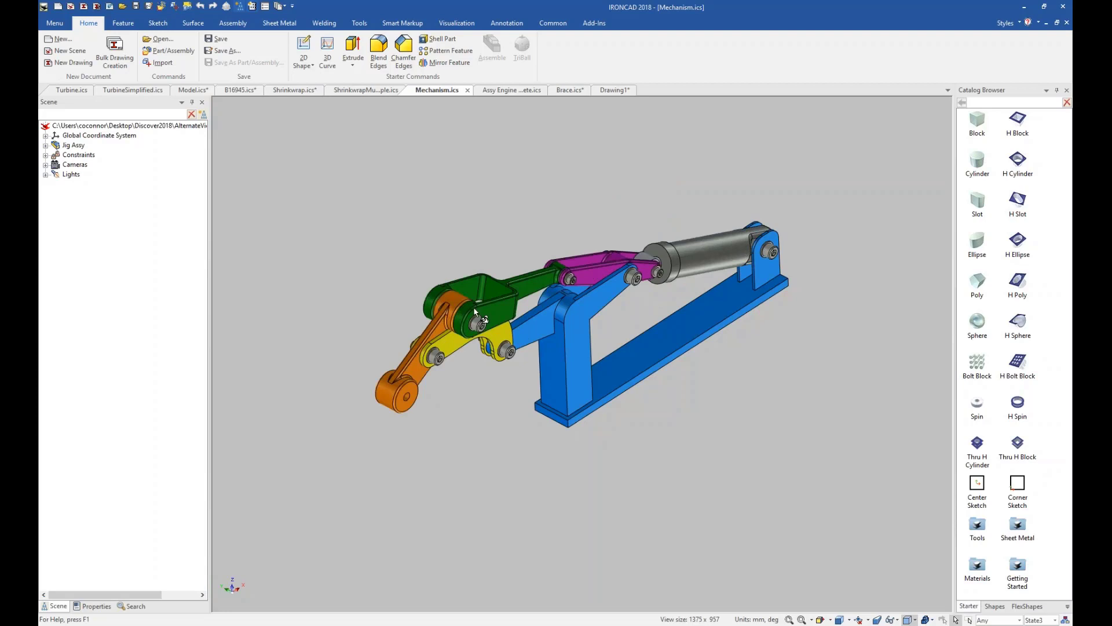
click(1051, 619)
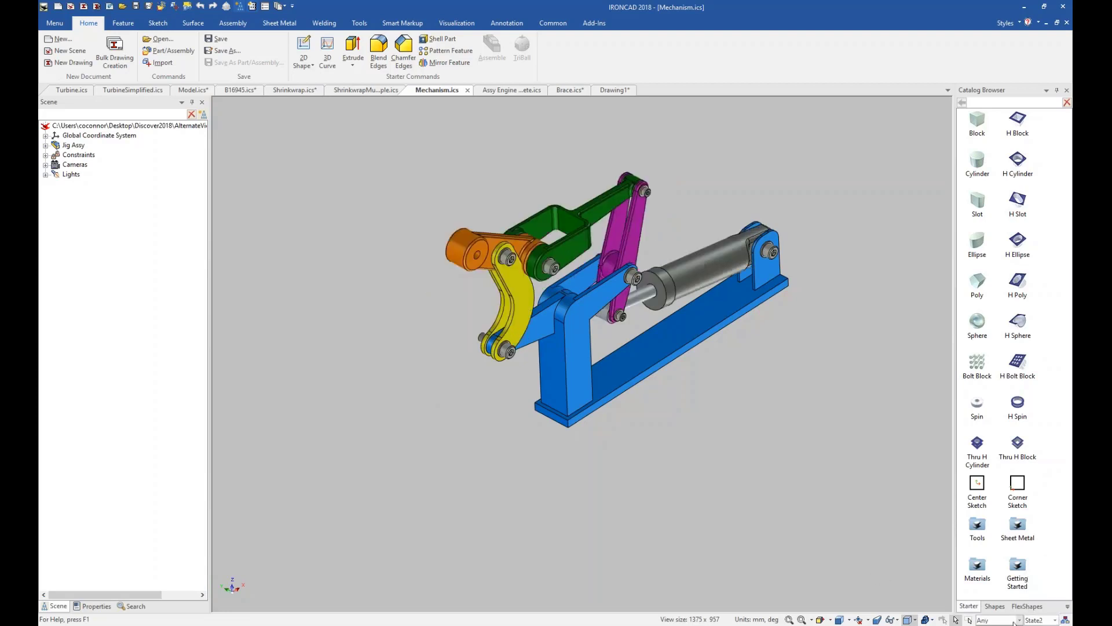
click(1053, 620)
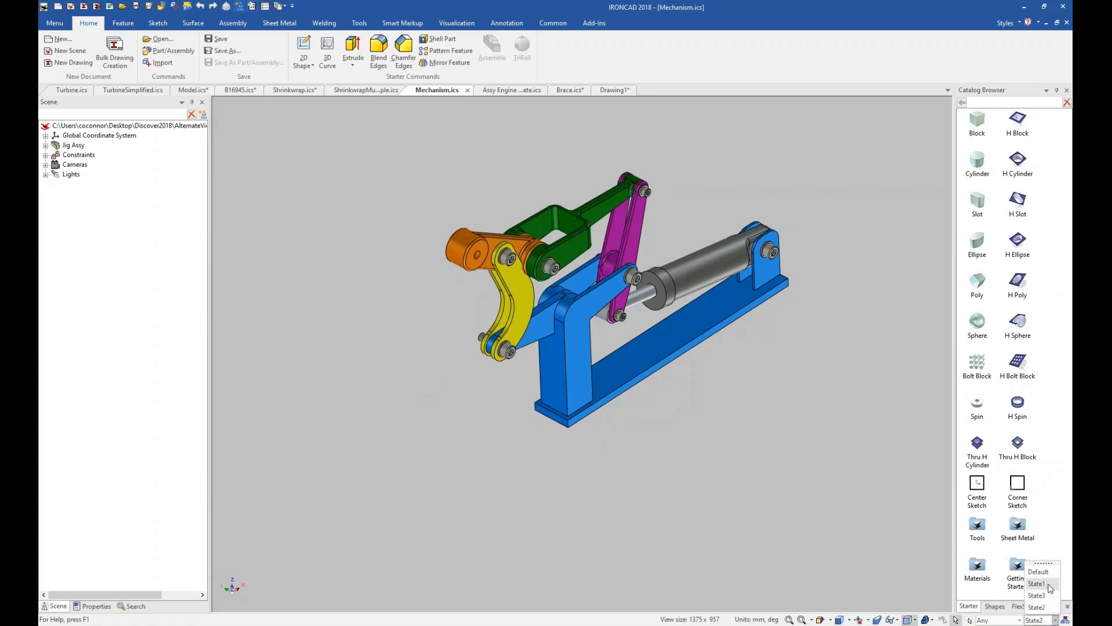
click(1045, 583)
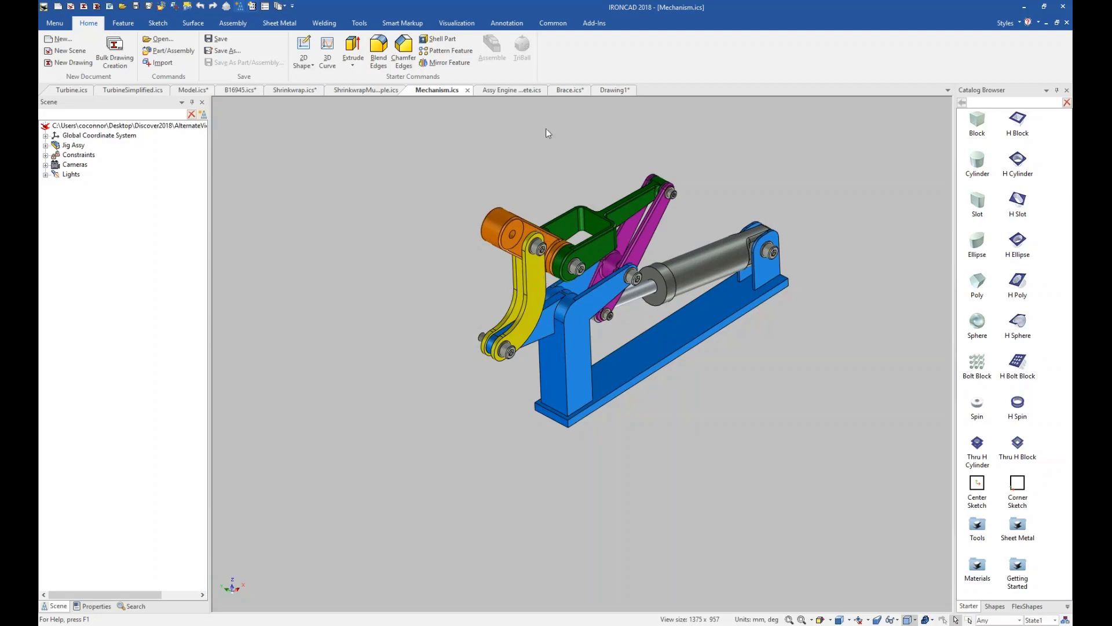
Create a new default-template drawing and place auto-scaled FRONT and T.F.R standard views of the mechanism's State1 configuration.
right_click(421, 272)
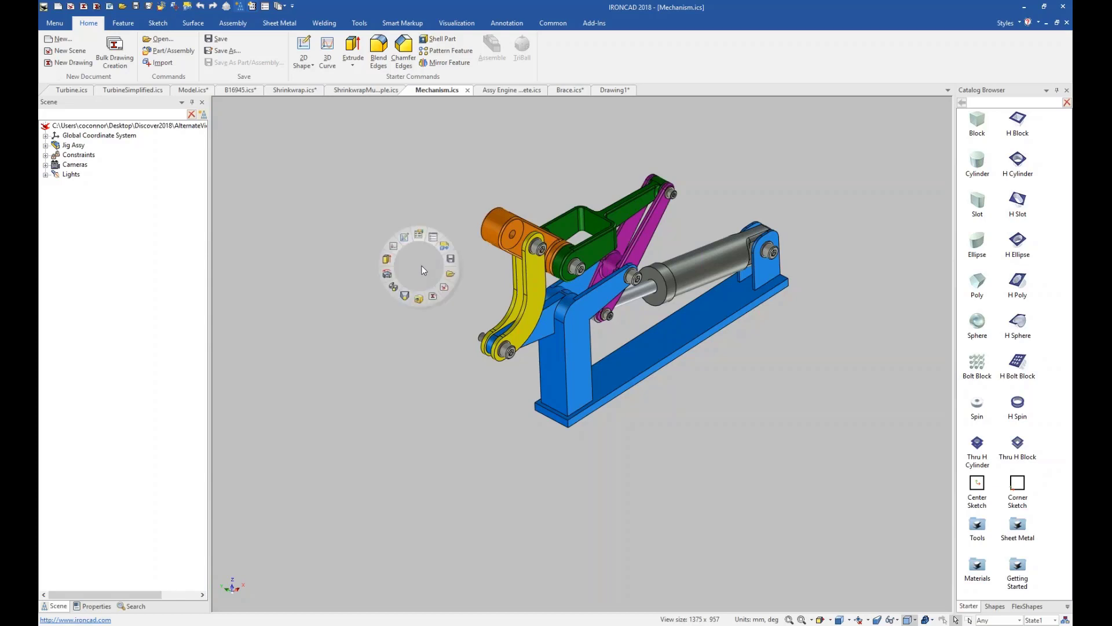
click(434, 297)
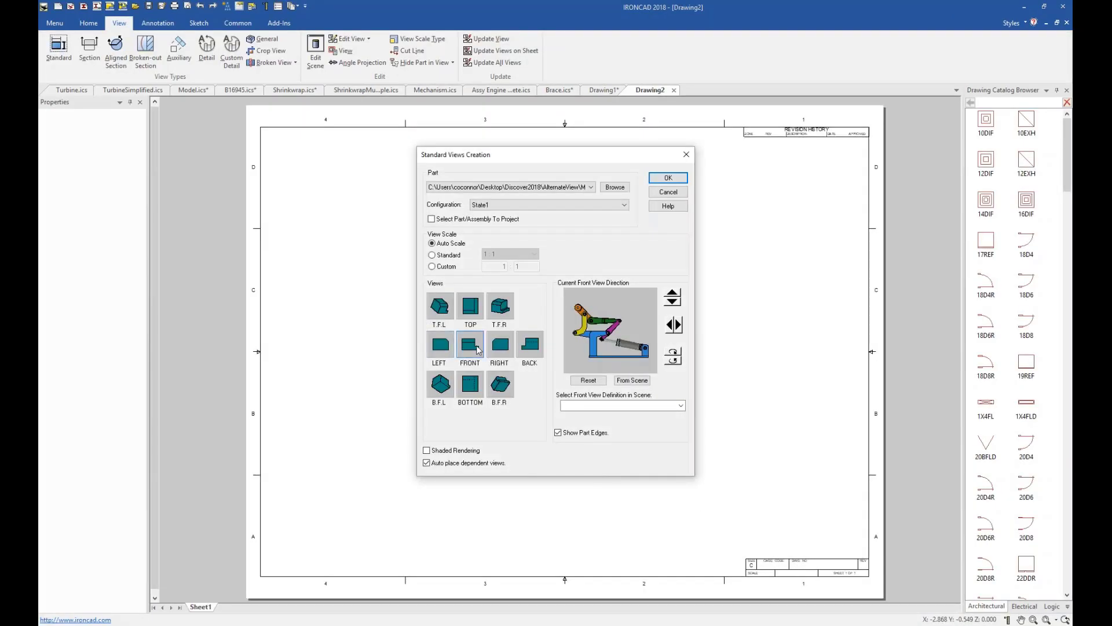
click(477, 349)
click(502, 311)
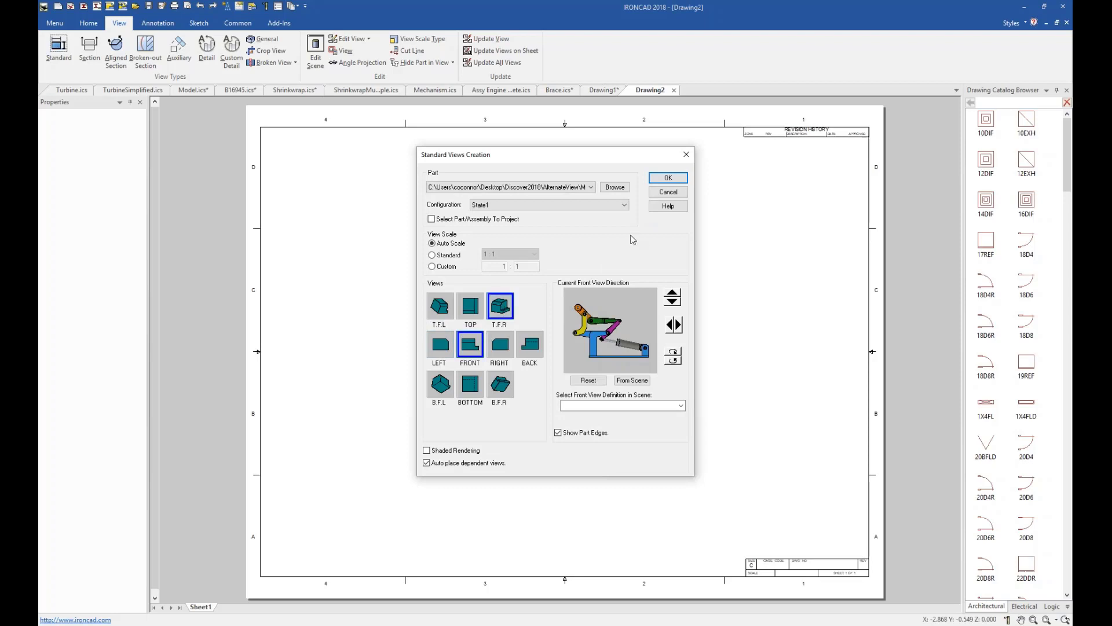
click(667, 178)
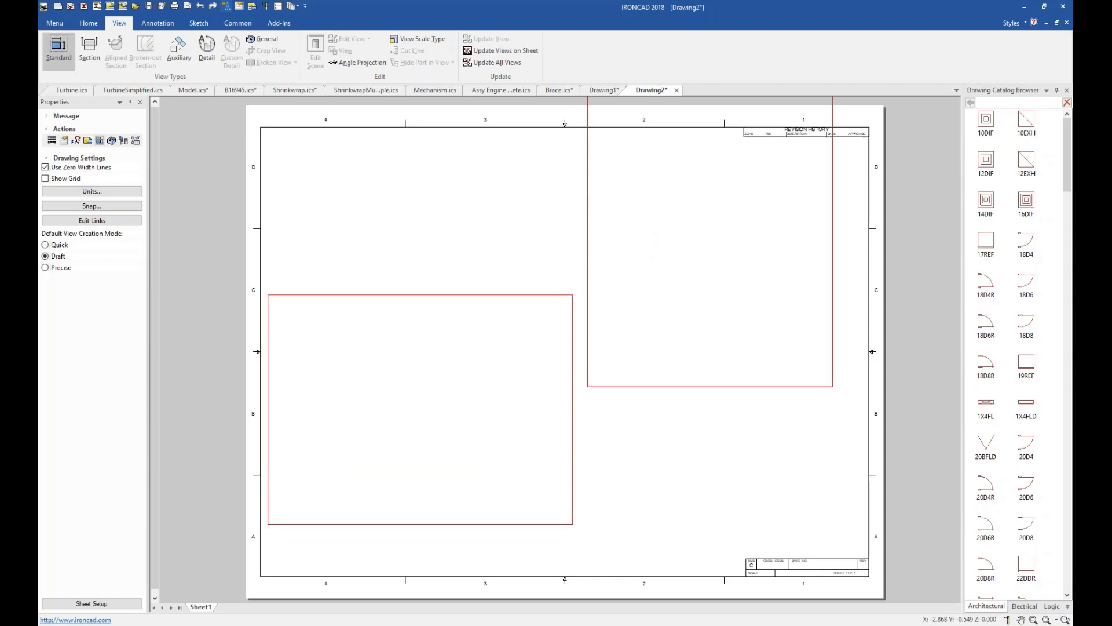
click(451, 462)
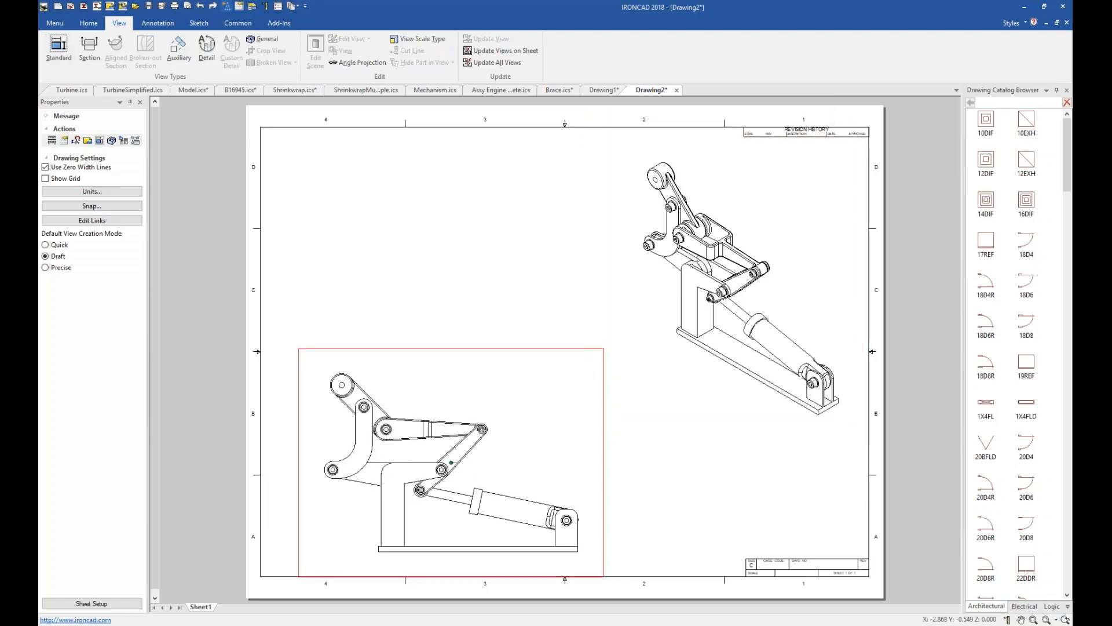
Move the front view closer to the sheet's centre and apply shaded rendering to the T.F.R view.
drag(451, 462, 521, 430)
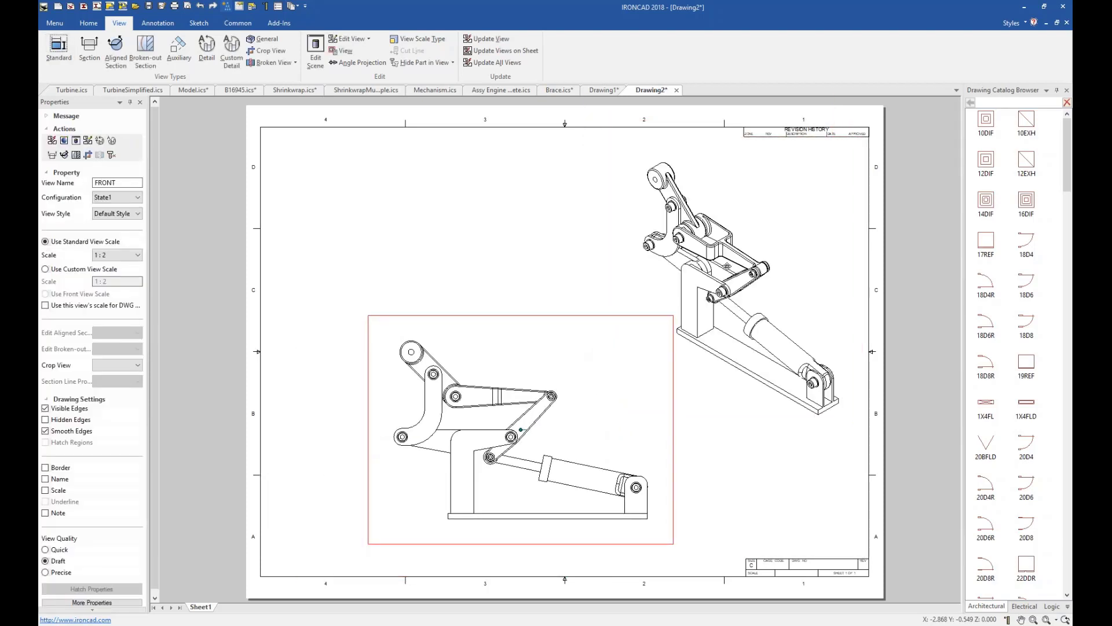
click(727, 266)
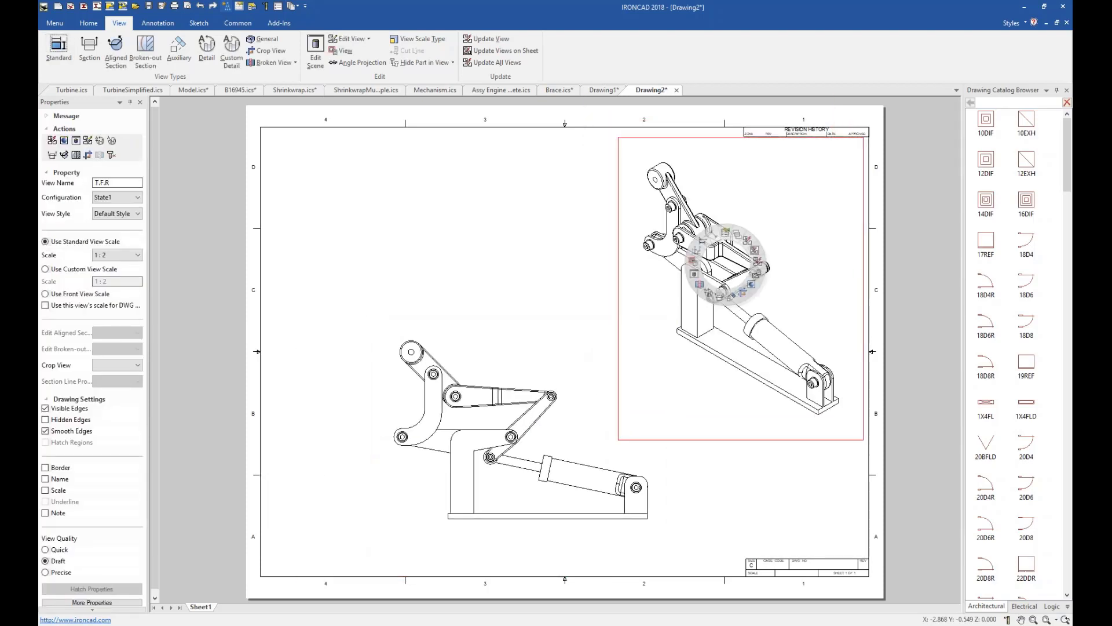
click(752, 286)
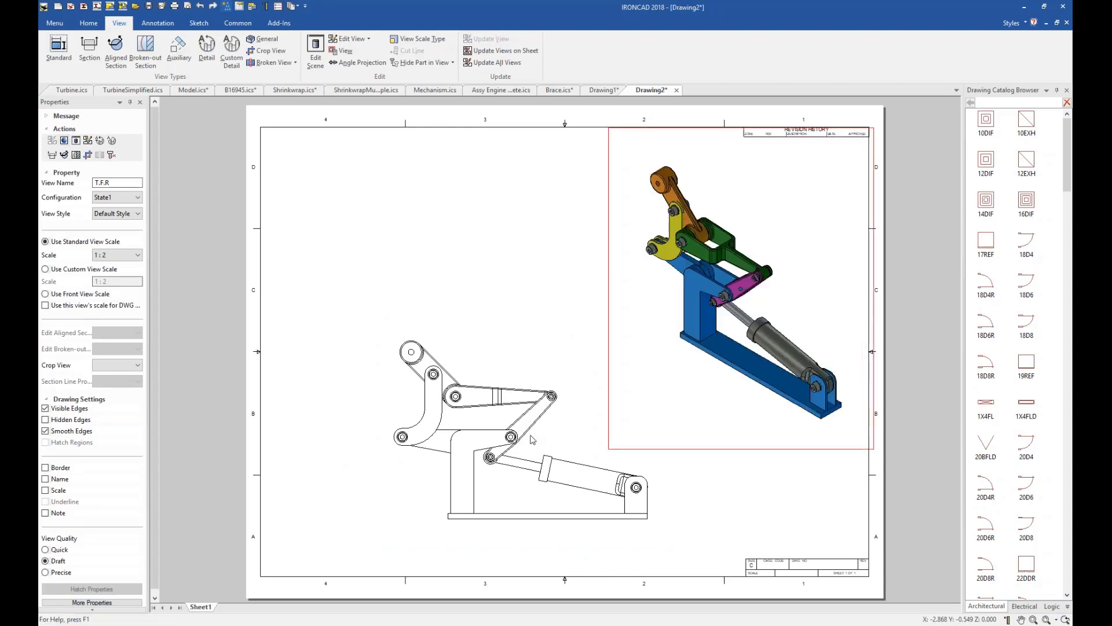
Start an alternate position view on the FRONT view and add configuration State2 with the Dot line type in light grey.
click(483, 421)
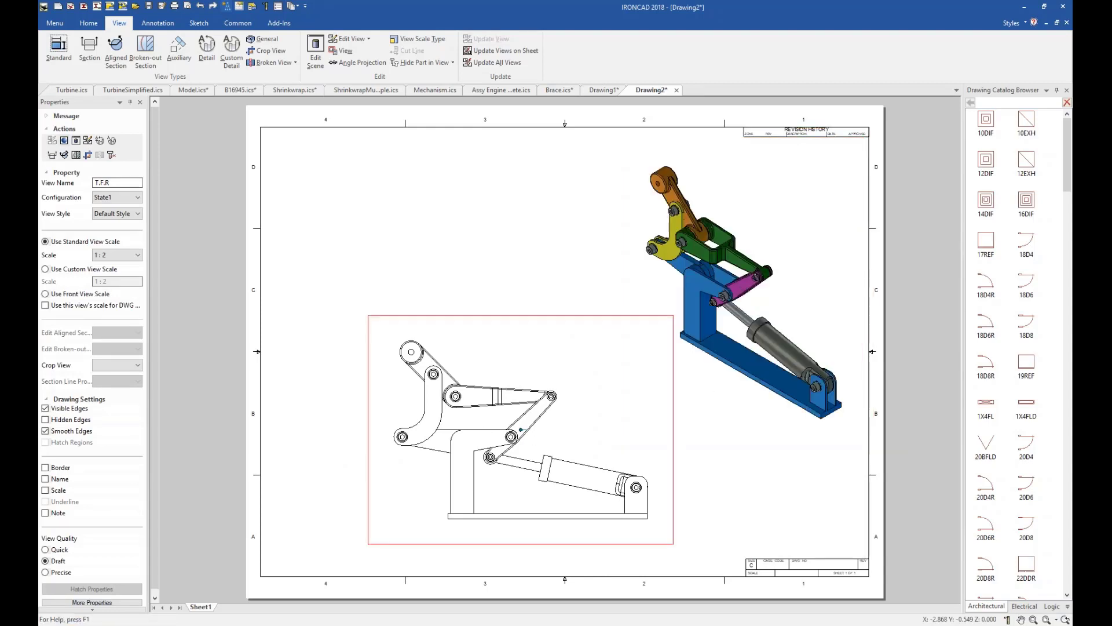
right_click(483, 420)
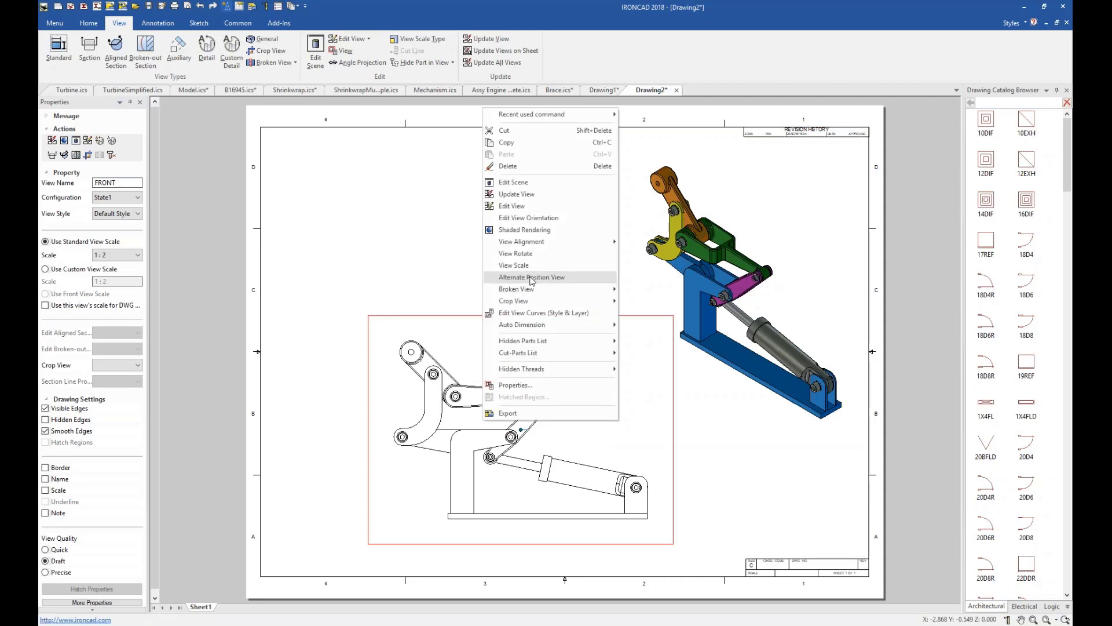
click(531, 279)
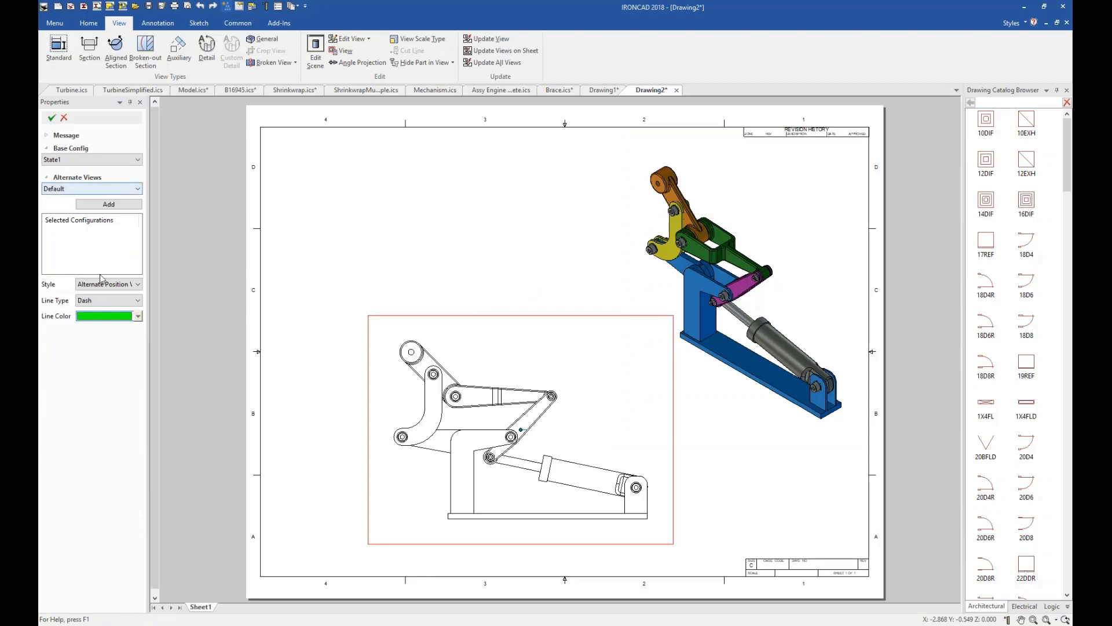
click(93, 189)
click(87, 205)
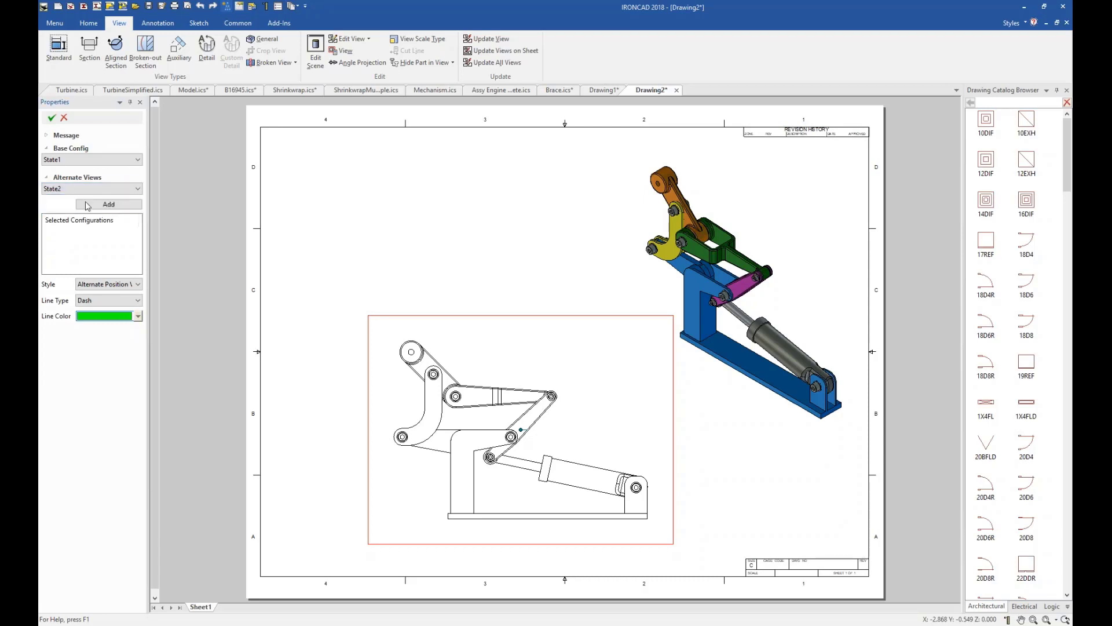
click(107, 300)
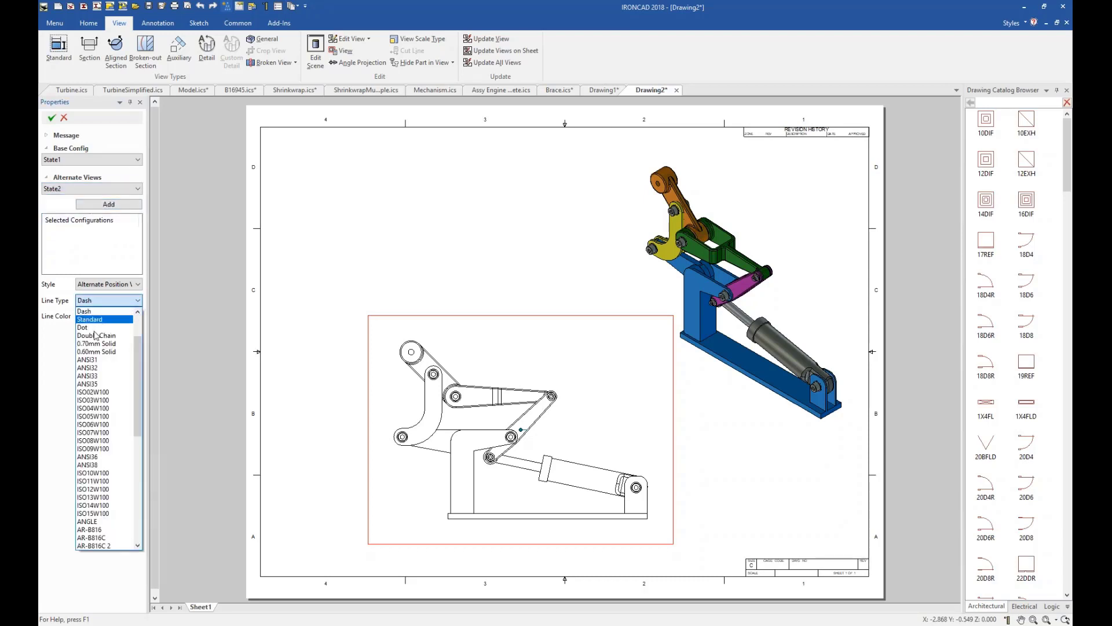
click(93, 327)
click(100, 317)
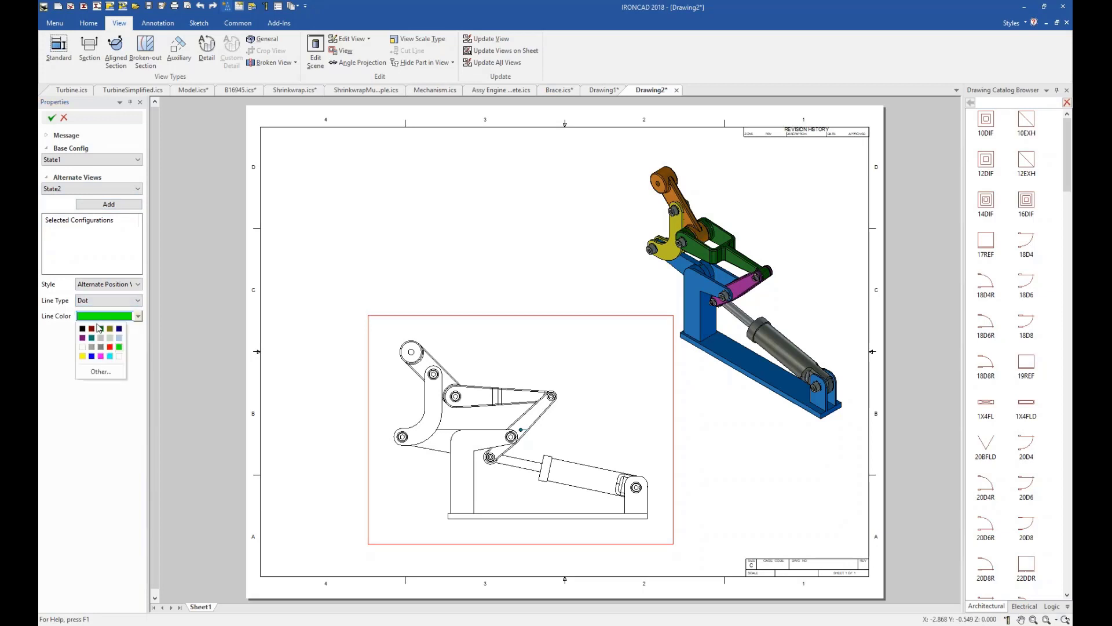
click(101, 338)
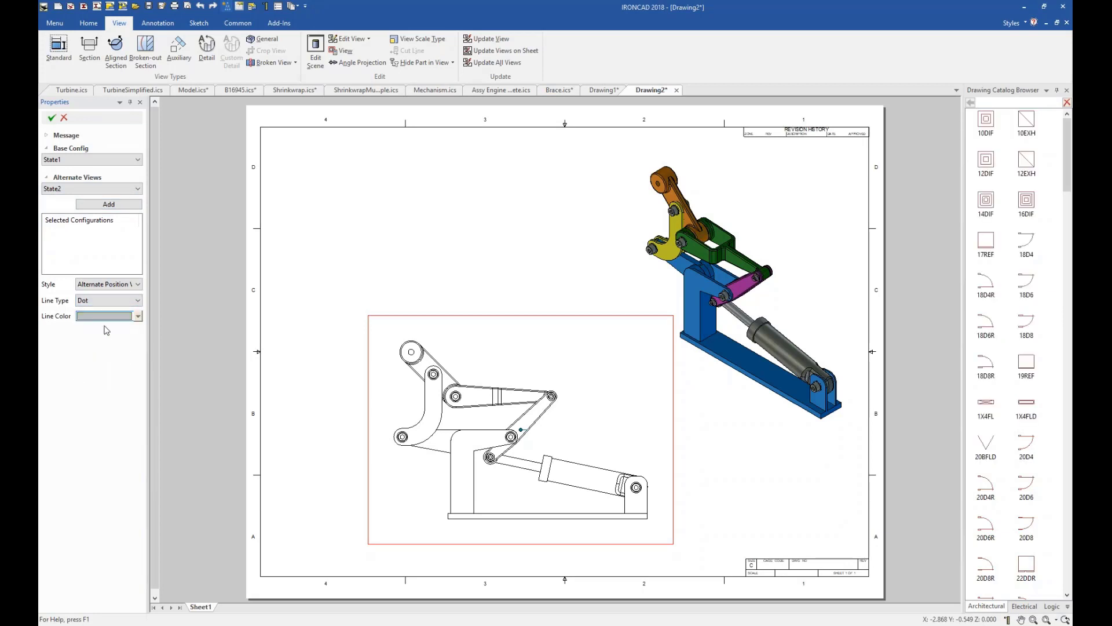
click(110, 205)
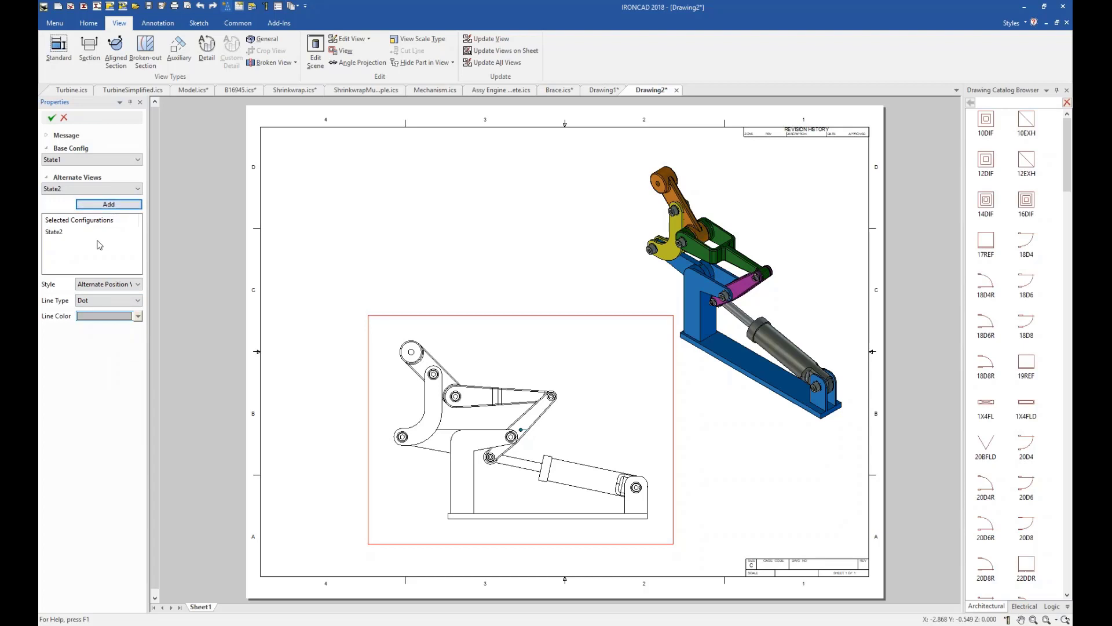
Add configuration State3 with the Dot line type in dark red and apply the alternate position view.
click(93, 188)
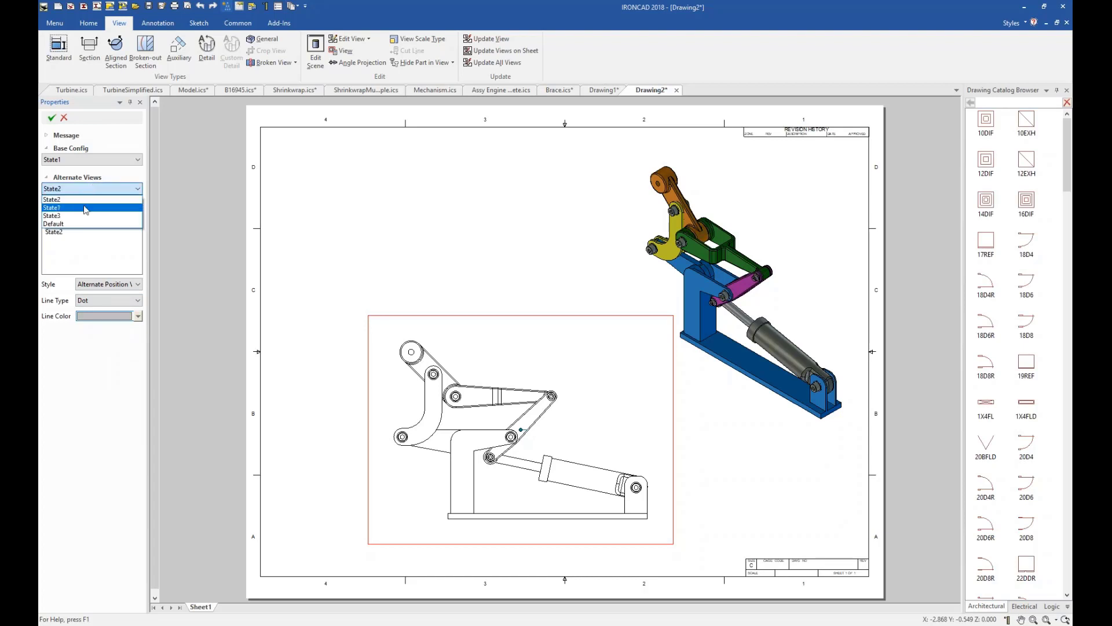
click(86, 216)
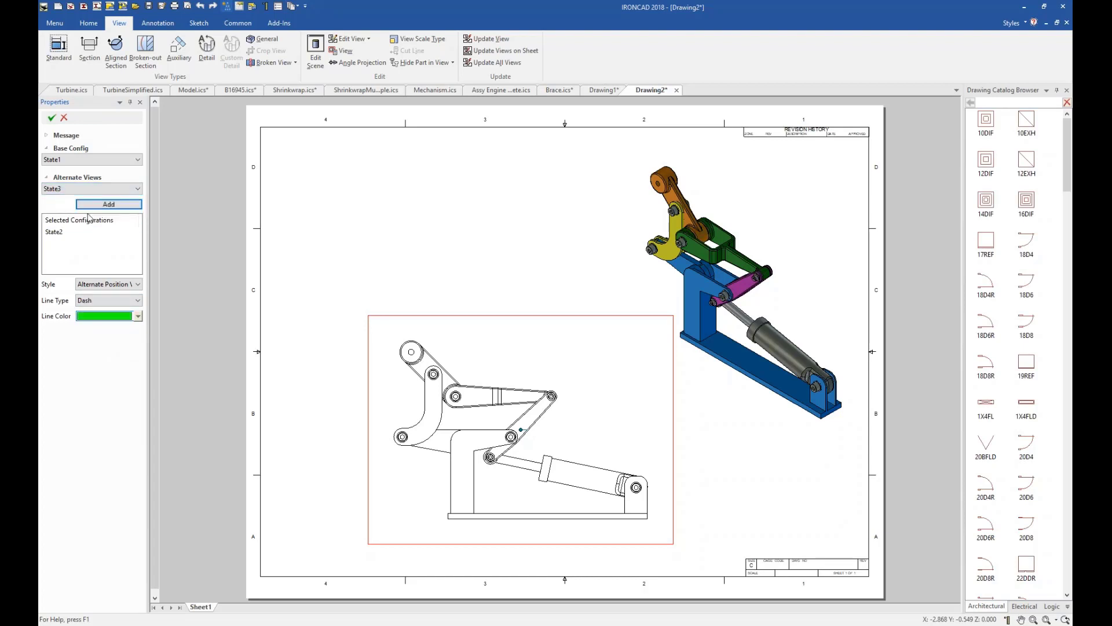
click(101, 301)
click(99, 332)
click(101, 317)
click(92, 329)
click(108, 204)
click(52, 118)
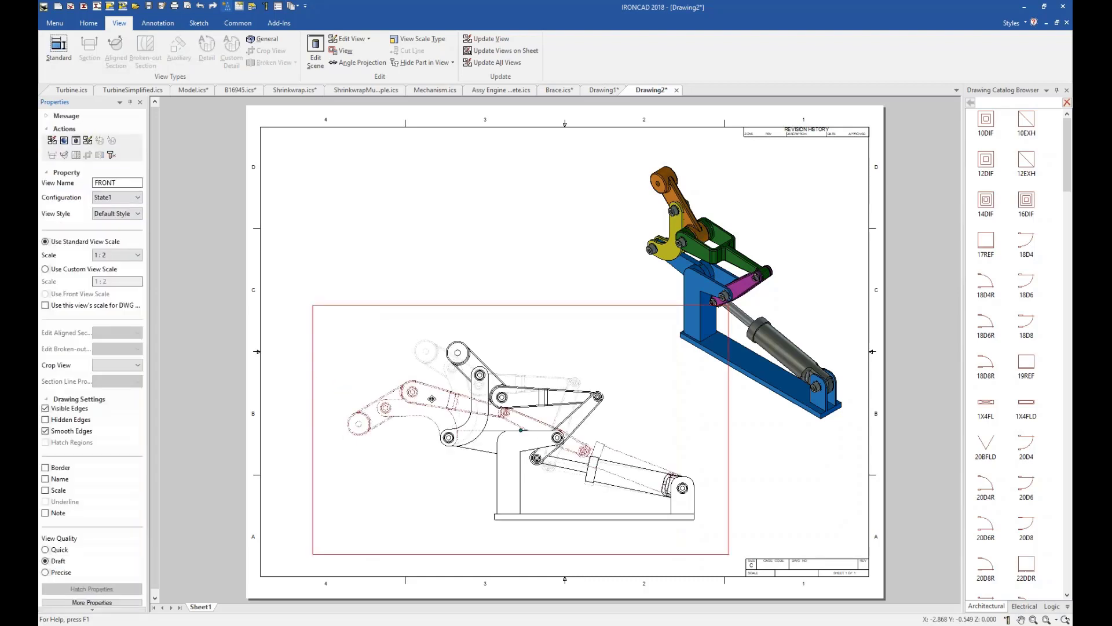
Dimension the horizontal distance between the State3 and State1 roller centres in the FRONT view, placing the dimension above the mechanism.
scroll(432, 398, up, 4)
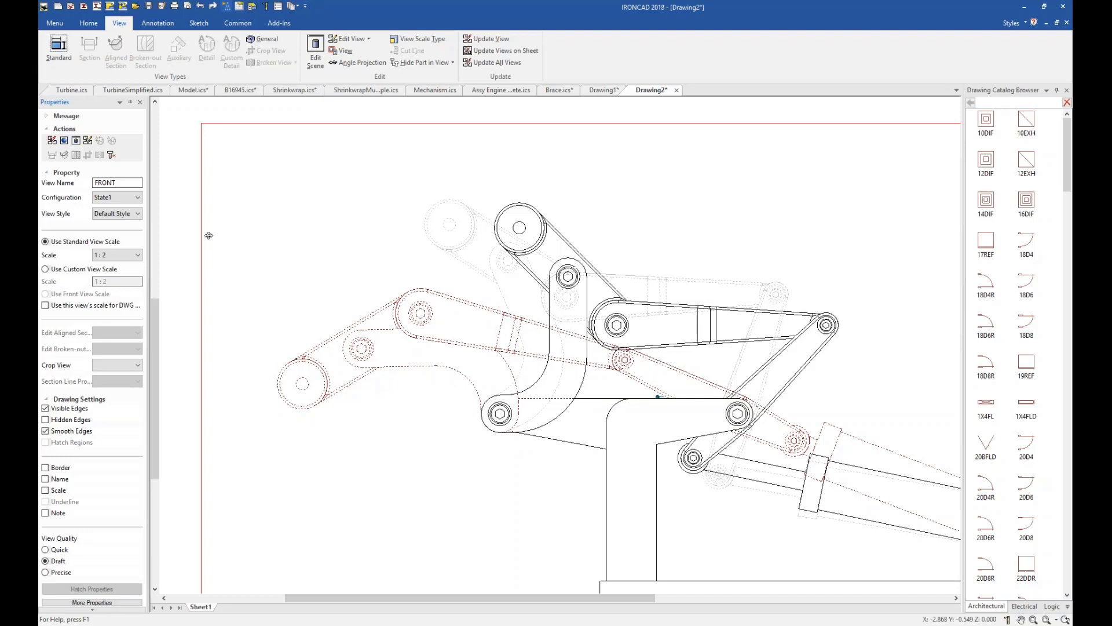
key(s)
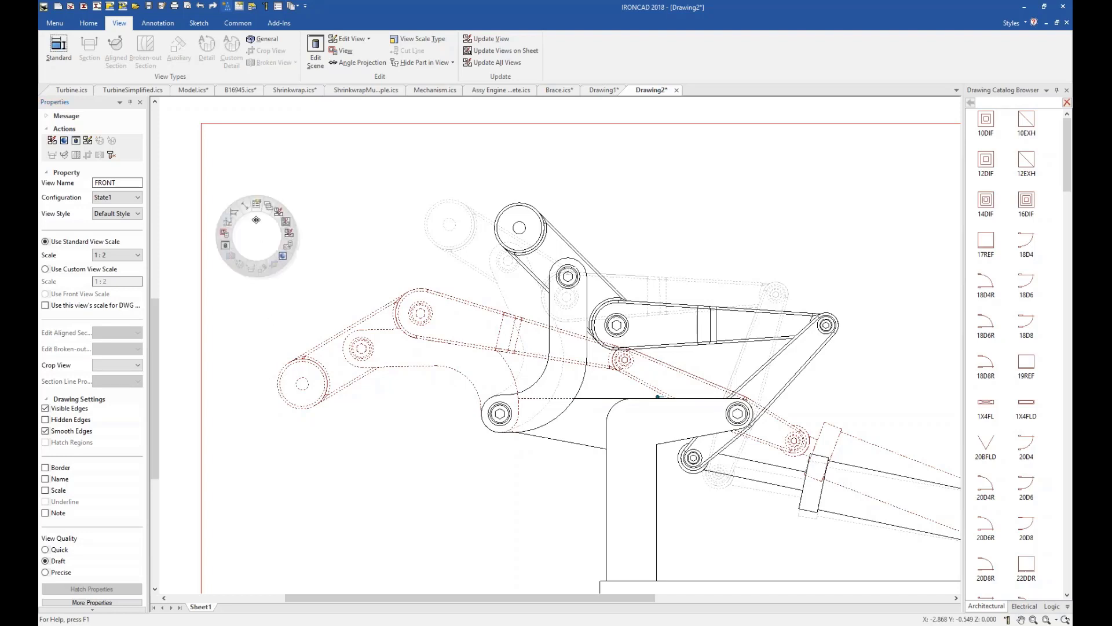
click(244, 205)
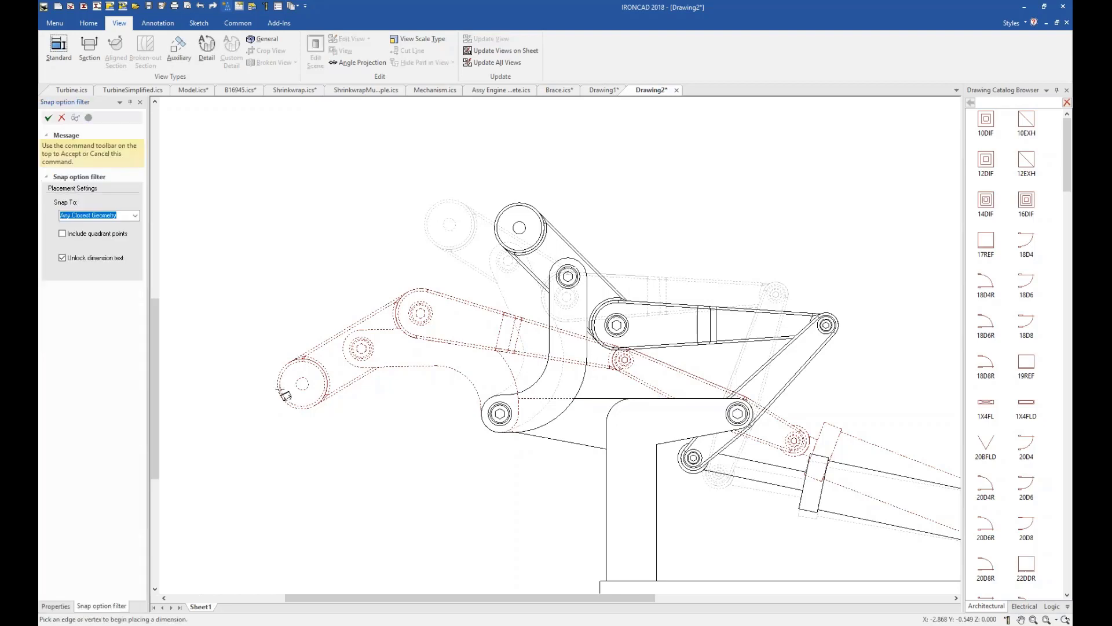
click(287, 396)
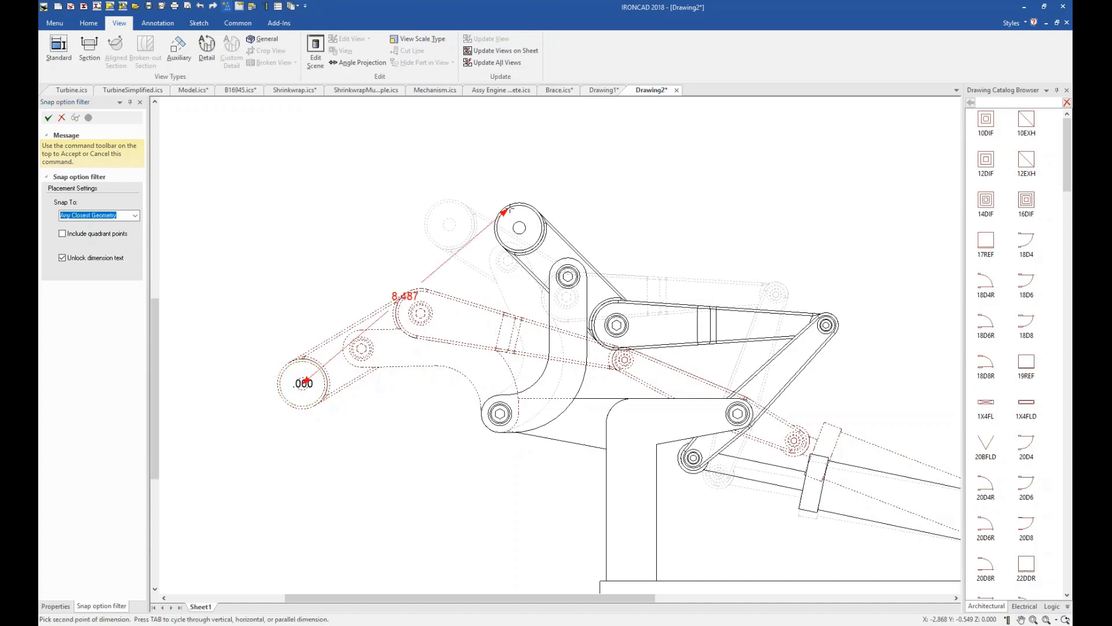
click(510, 208)
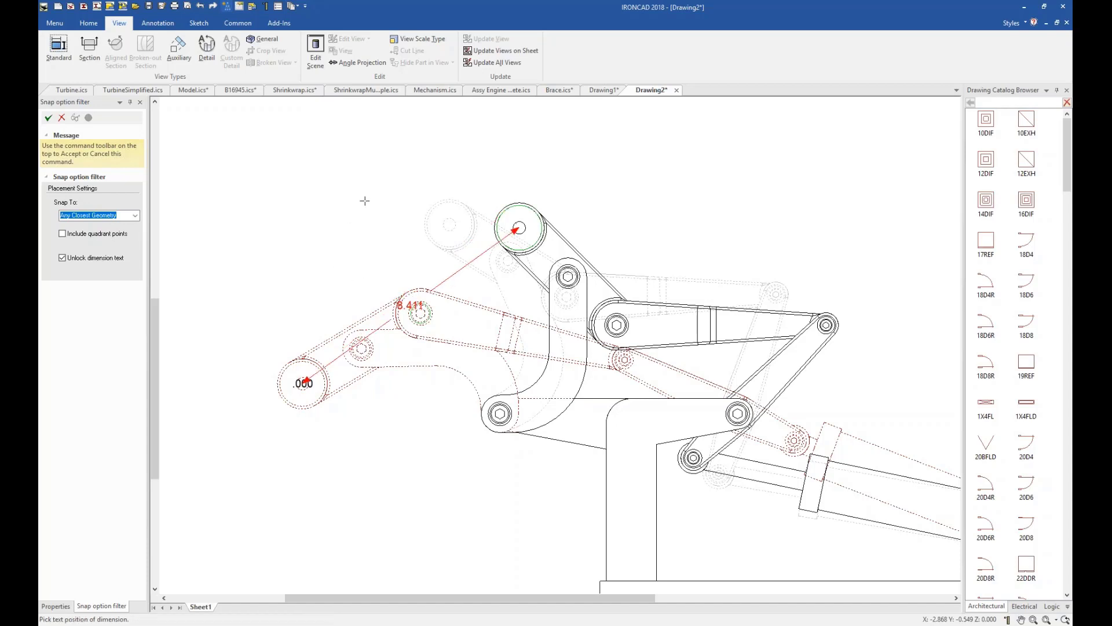
click(418, 229)
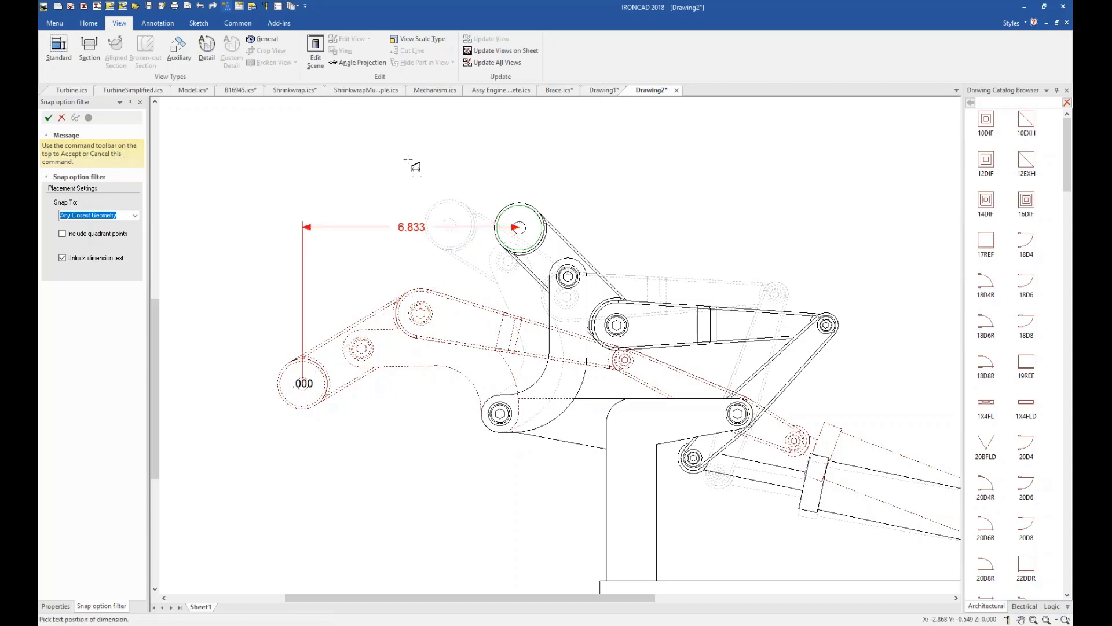
click(412, 155)
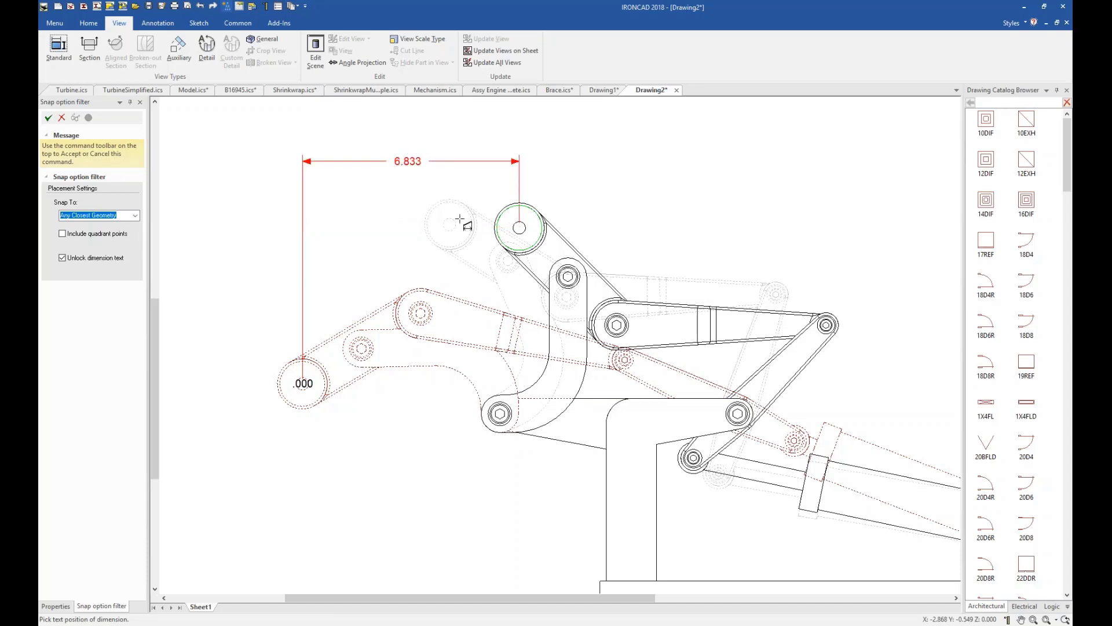
click(212, 321)
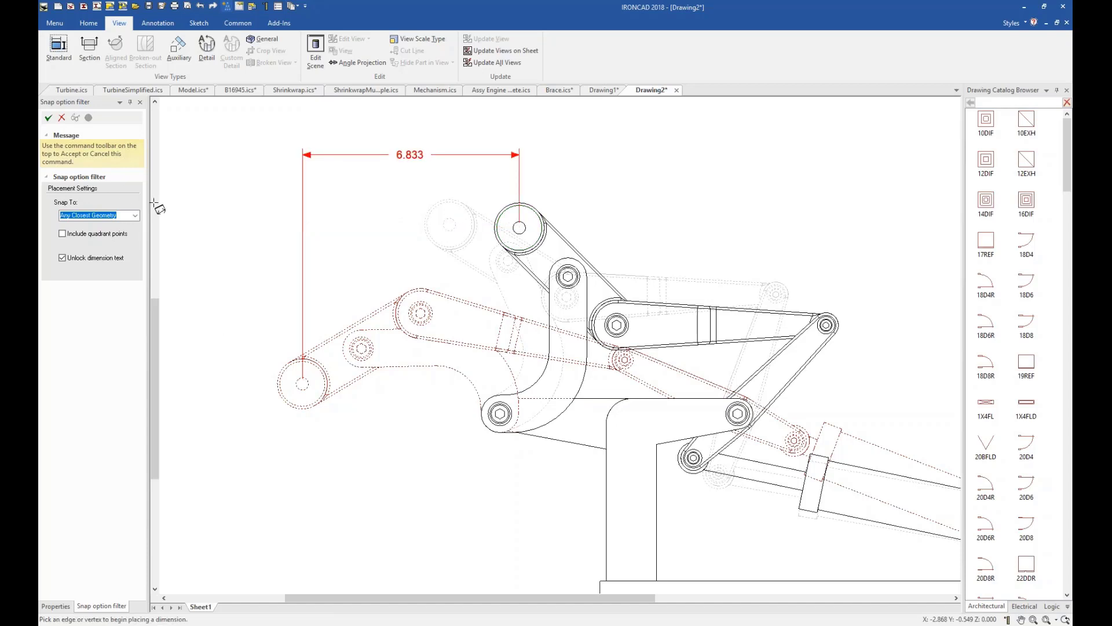
click(49, 118)
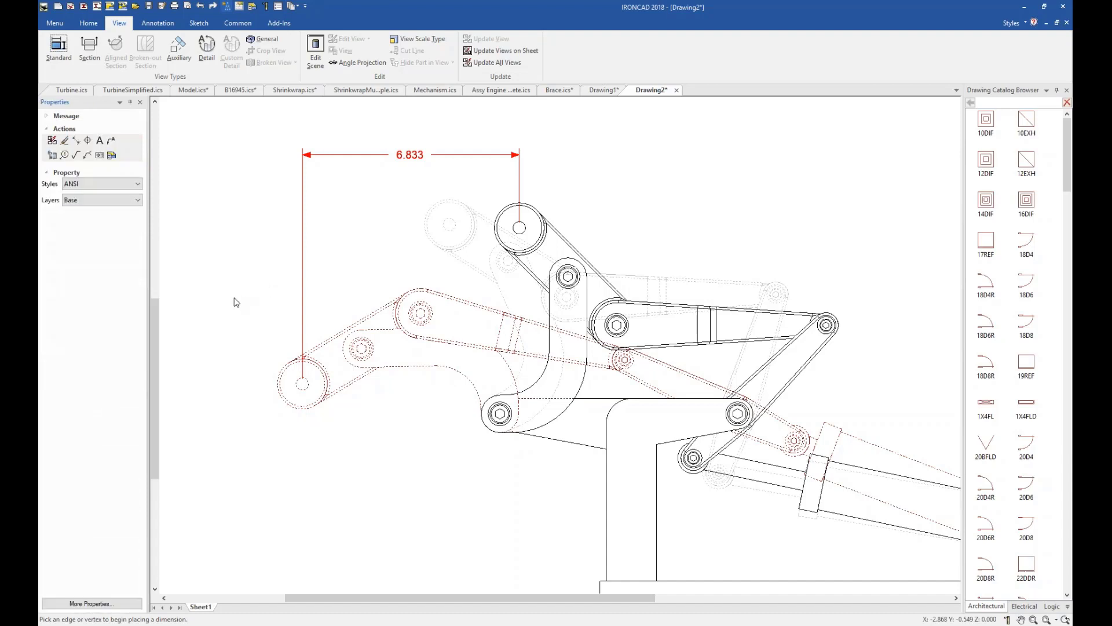
right_click(212, 307)
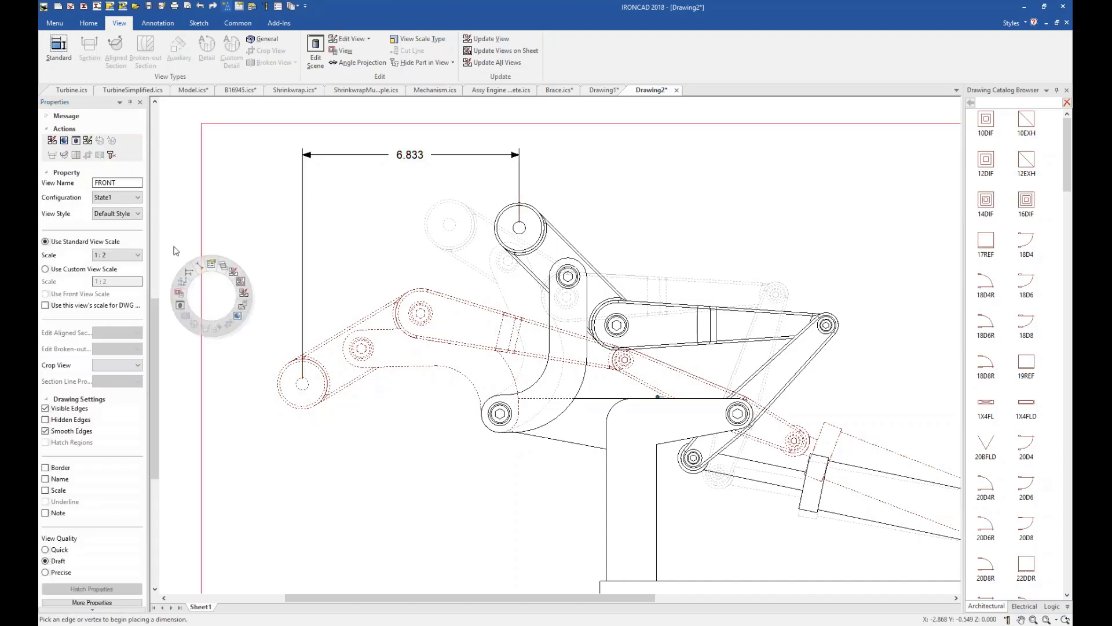
middle_drag(174, 247, 262, 246)
key(F8)
click(527, 311)
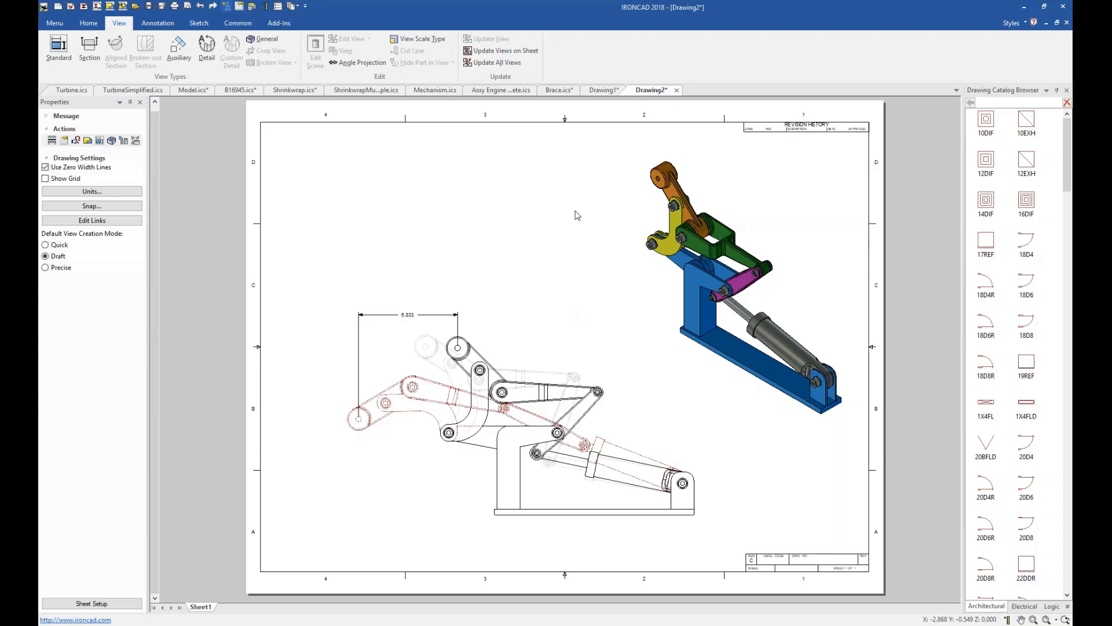
Switch to the Assy Engine Complete scene and look over the engine assembly.
click(501, 90)
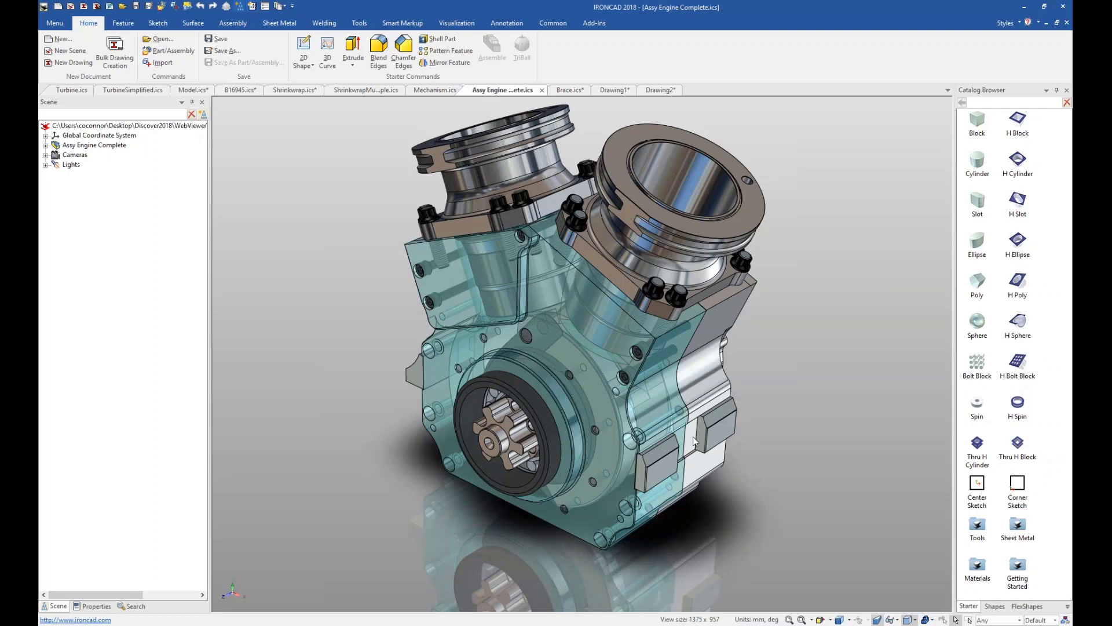
mouse_move(670, 557)
middle_down()
mouse_move(702, 599)
mouse_move(658, 509)
mouse_move(643, 367)
mouse_move(444, 366)
mouse_move(422, 405)
mouse_move(535, 505)
mouse_move(678, 541)
mouse_move(678, 558)
mouse_move(676, 549)
middle_up()
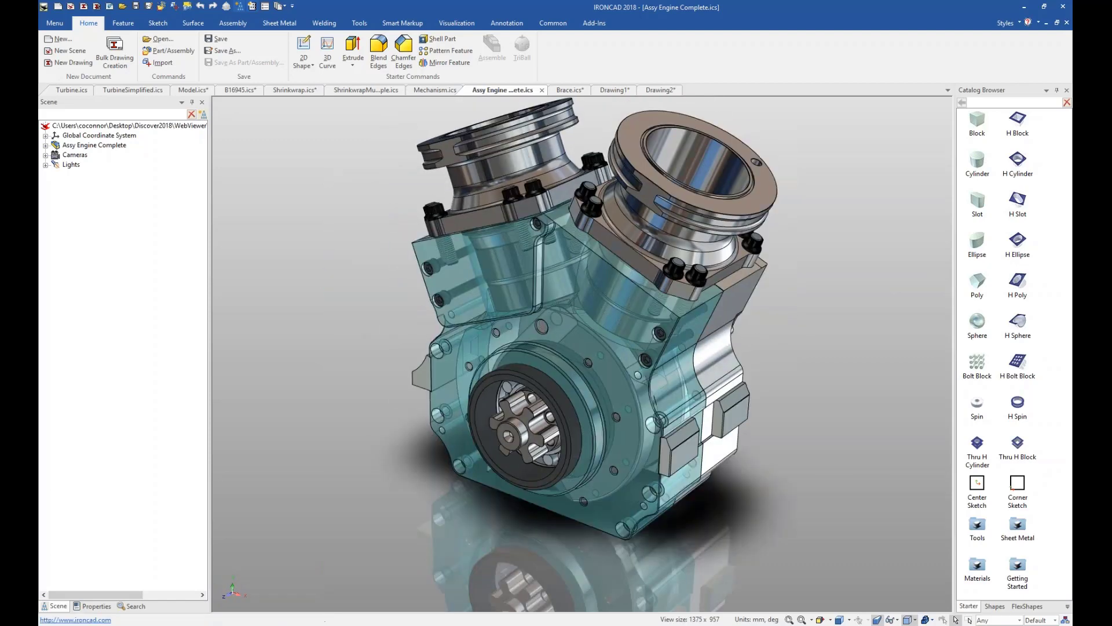
scroll(579, 325, up, 2)
scroll(757, 289, down, 1)
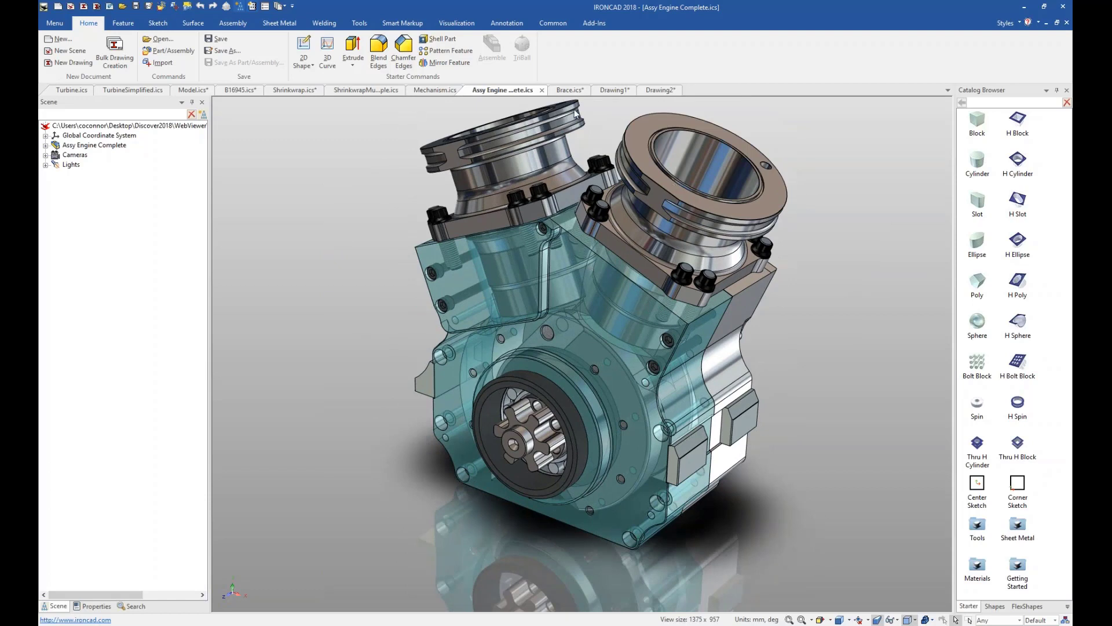
Examine the IC Web Viewer generation options for the engine scene, including the Crankshaft.zip export target and HTML deployment choices, without saving.
click(592, 23)
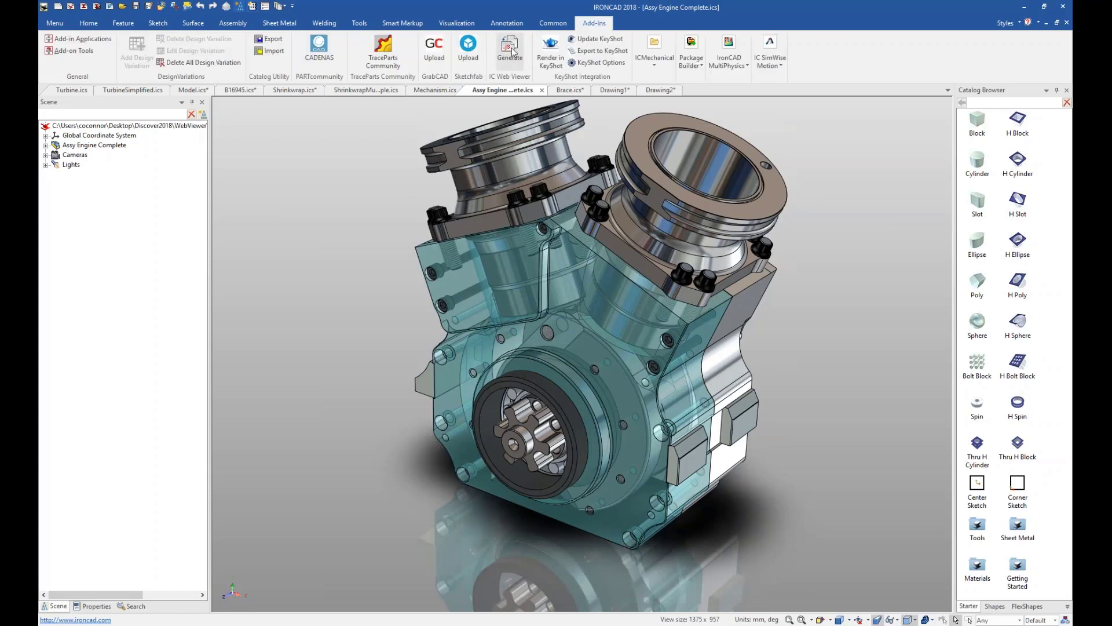
click(512, 49)
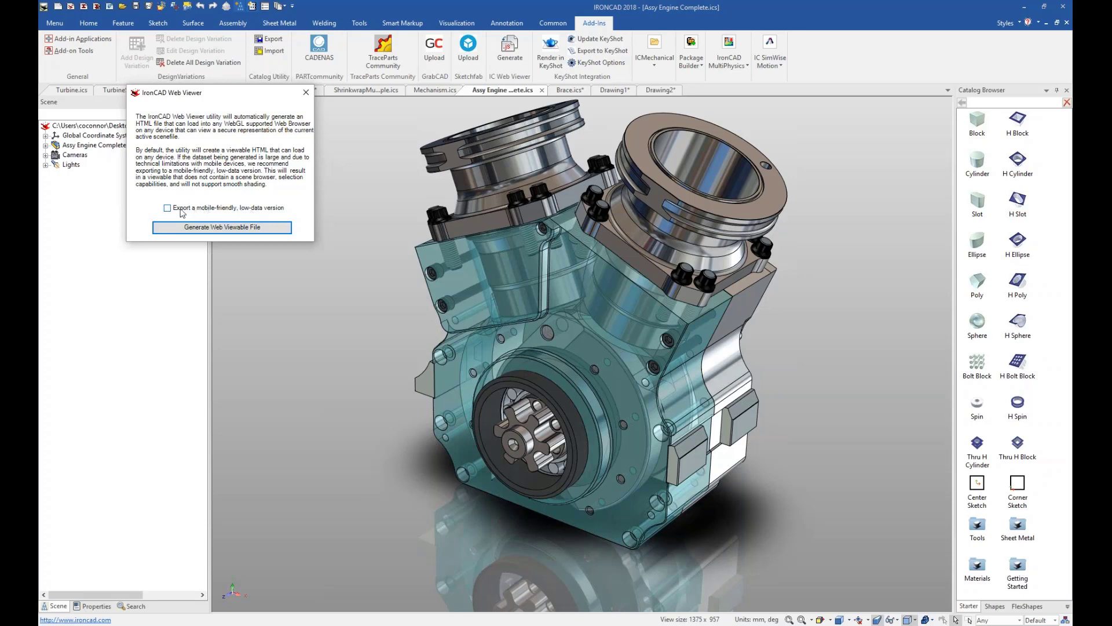
click(182, 209)
click(218, 231)
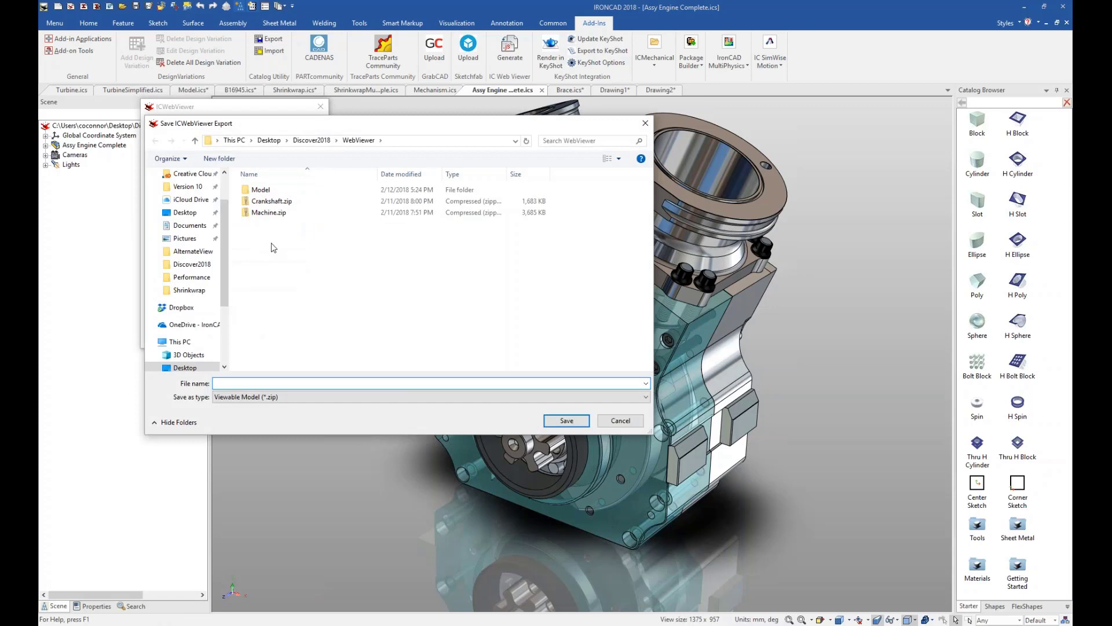
click(288, 204)
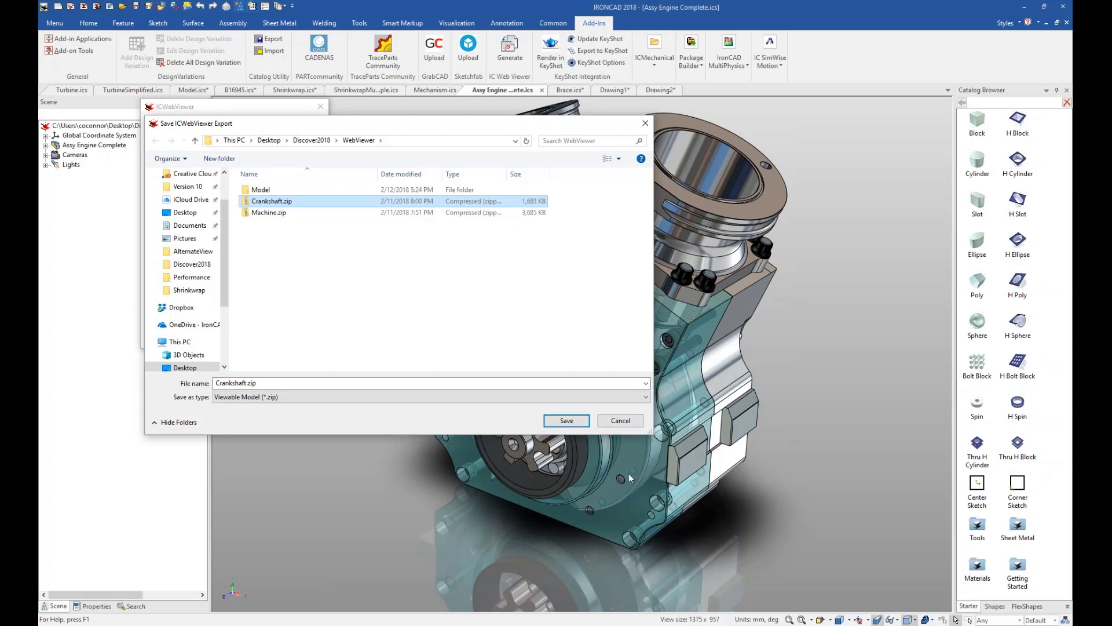
click(621, 421)
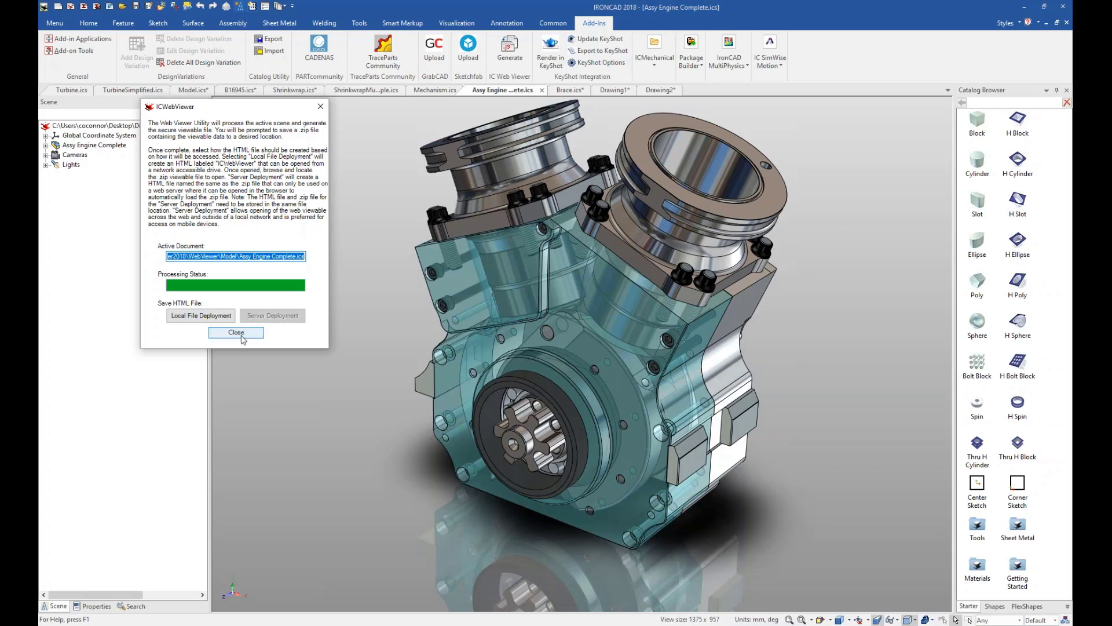
click(243, 334)
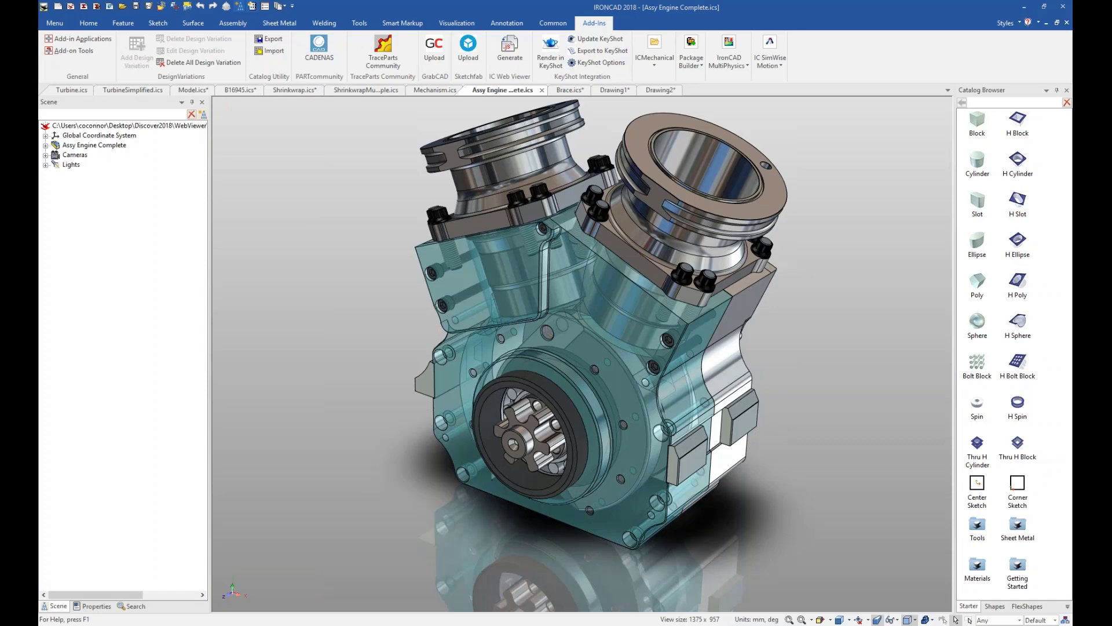
key(alt+Tab)
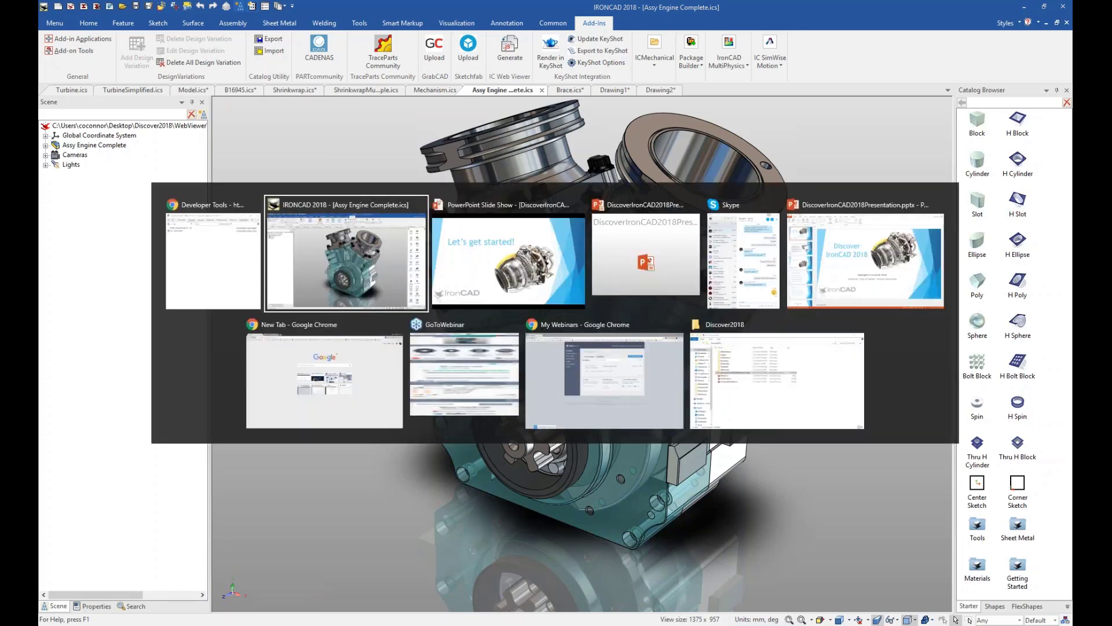
click(332, 392)
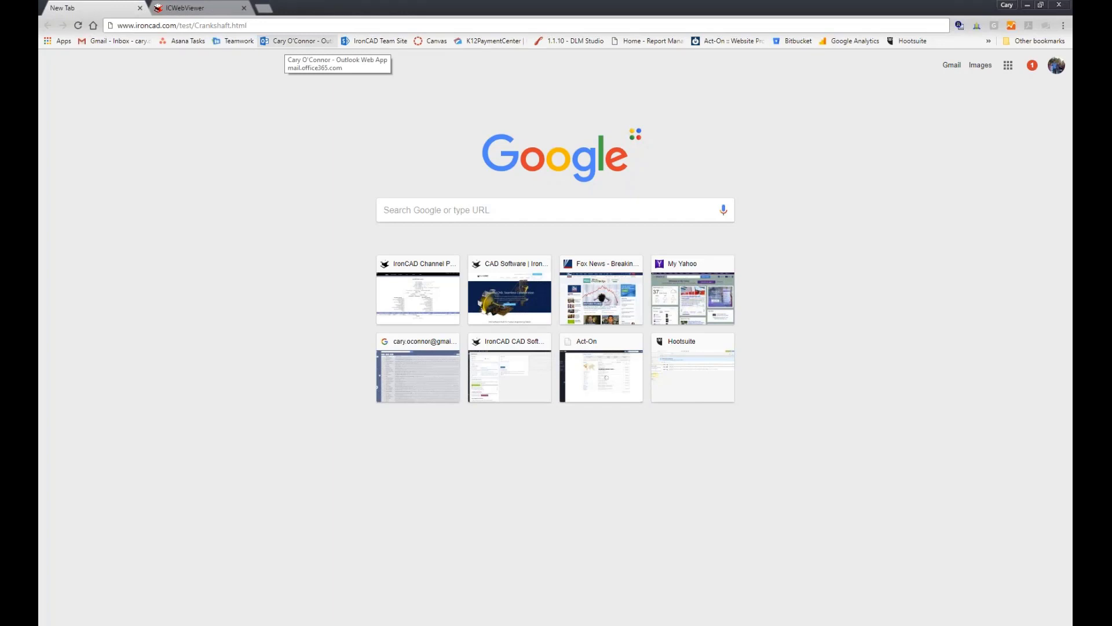
key(Return)
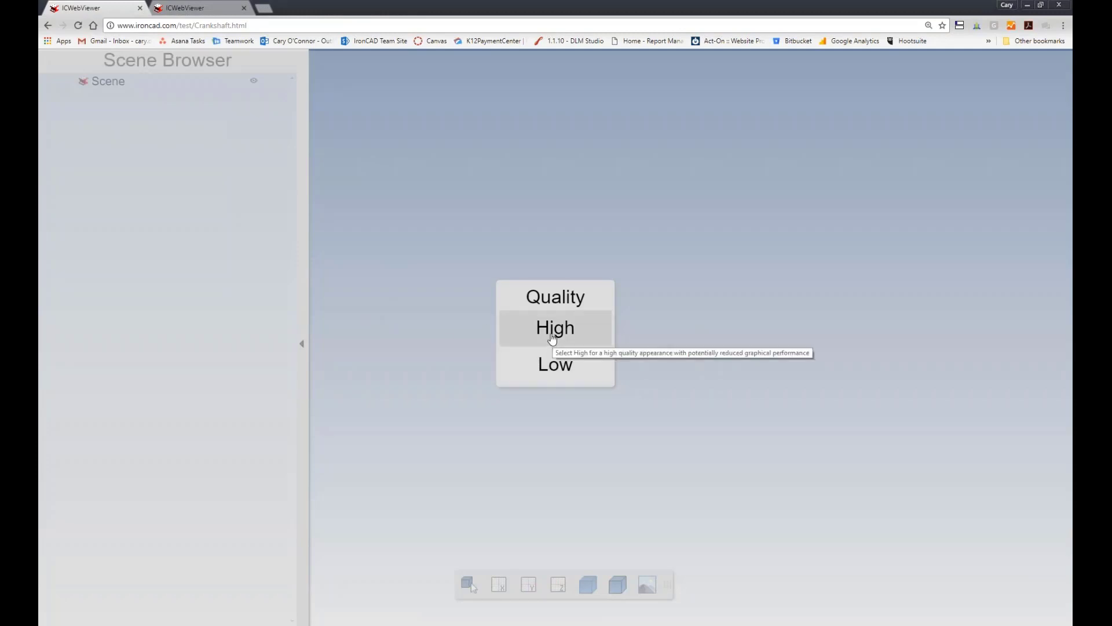
Load the web view in High quality and look over the engine assembly from several angles and distances.
click(552, 336)
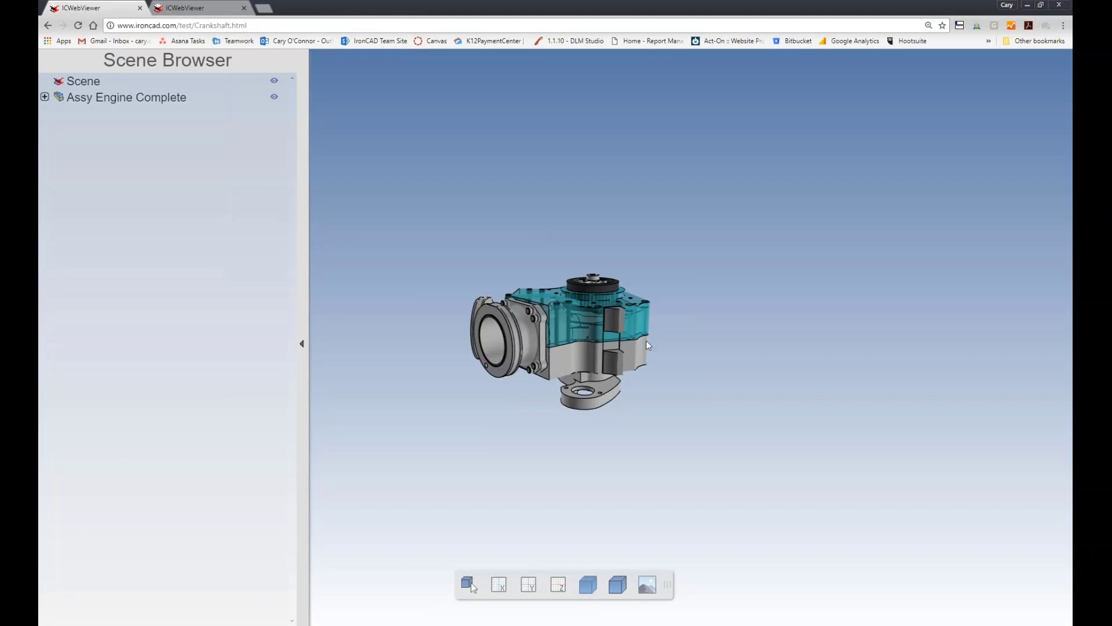
drag(474, 454, 665, 508)
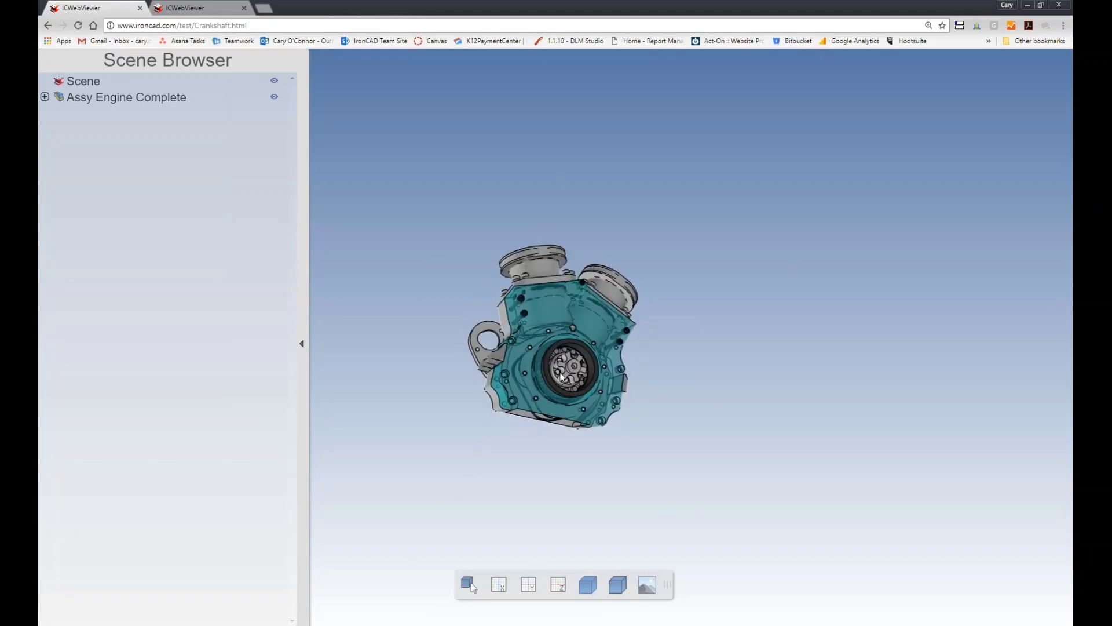
scroll(553, 388, down, 1)
scroll(553, 388, up, 8)
scroll(553, 387, down, 4)
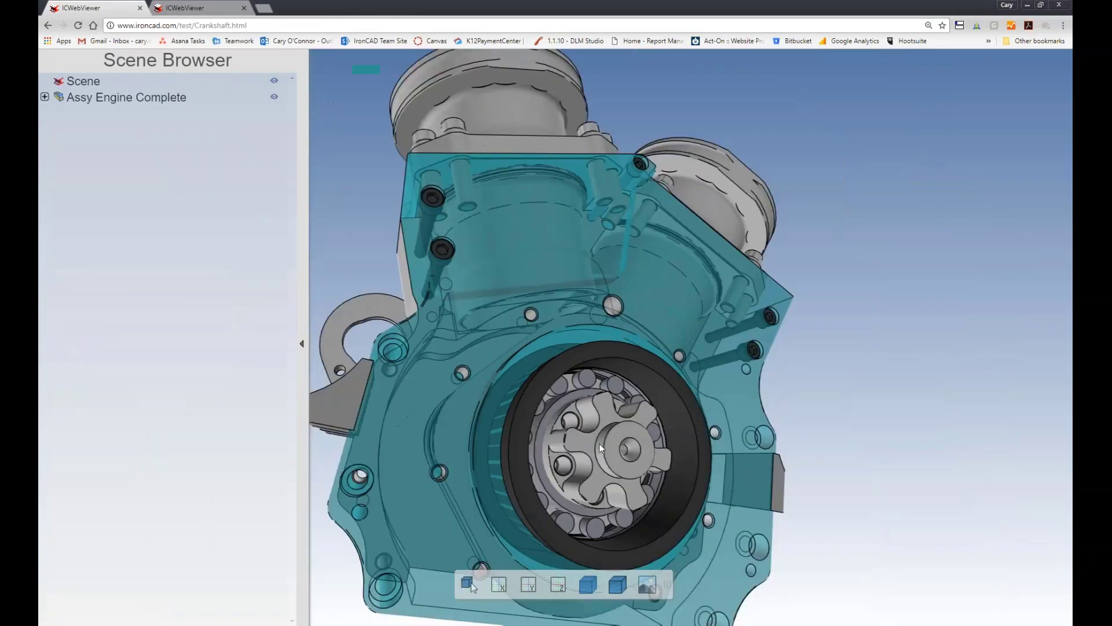
drag(599, 443, 733, 290)
scroll(718, 276, up, 5)
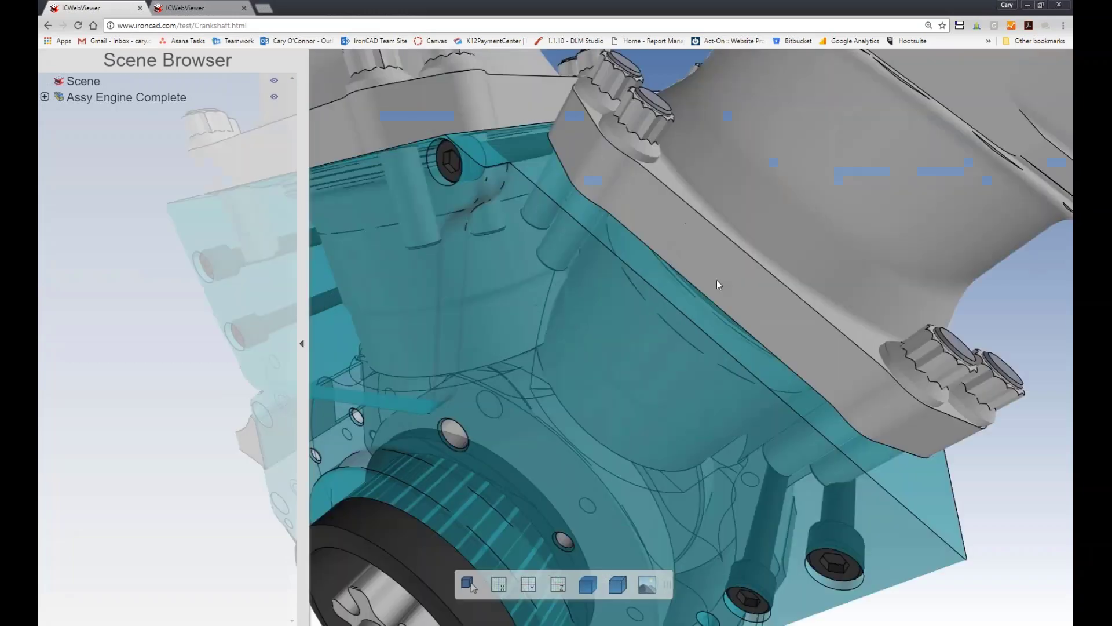
scroll(712, 279, down, 5)
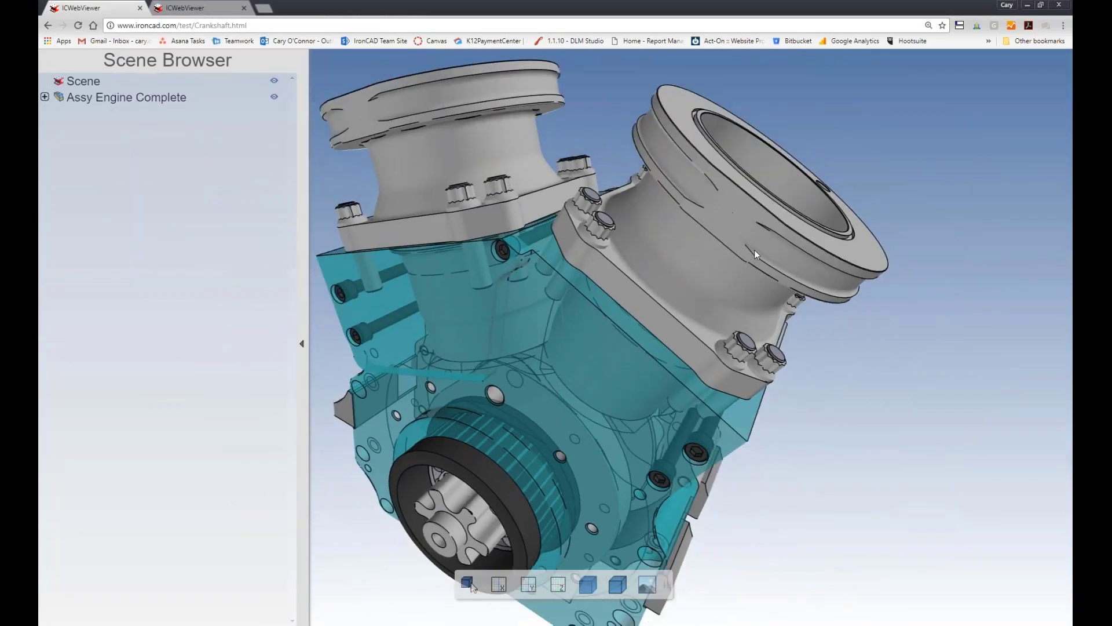
drag(741, 233, 517, 348)
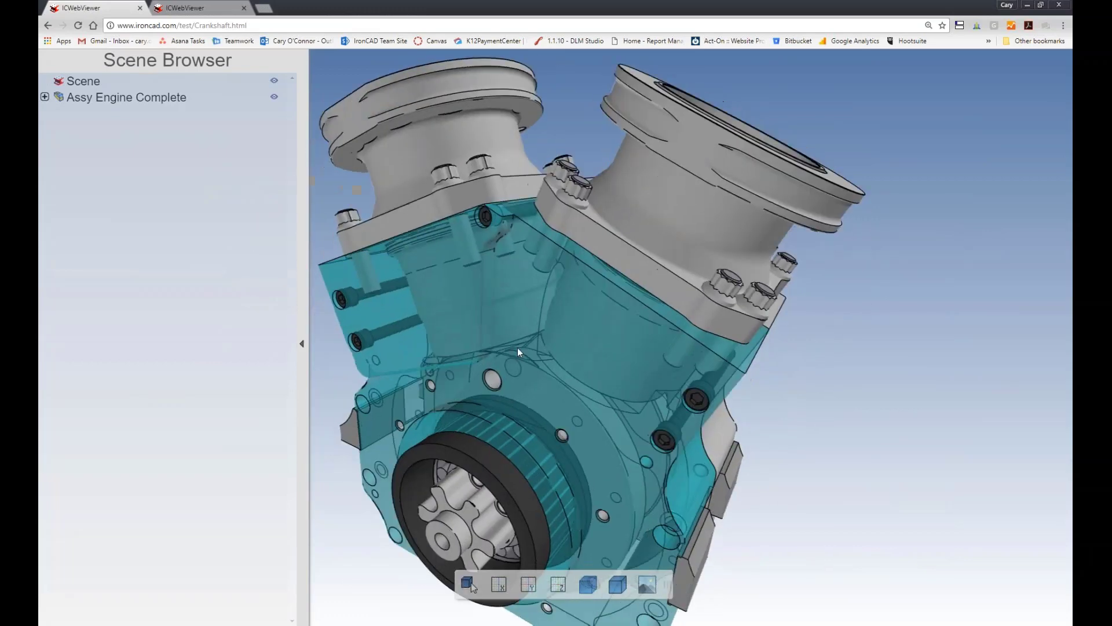
scroll(518, 354, up, 5)
scroll(519, 361, down, 6)
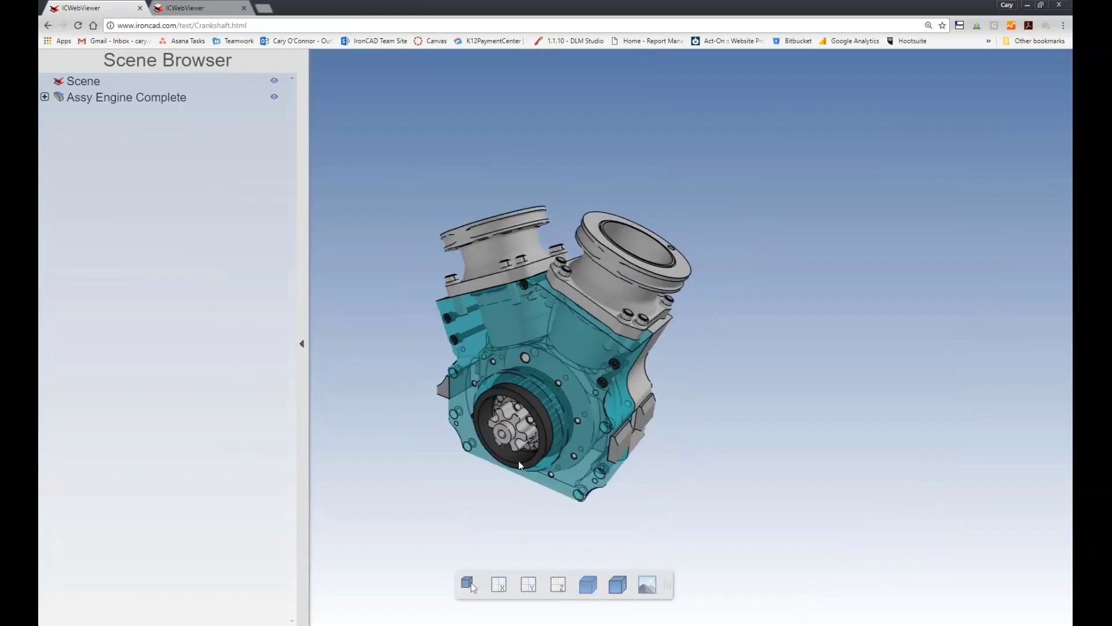
Expand Assy Engine Complete and its Assy Cylinder Hardware branch, and highlight the cylinder hardware nuts in the model.
click(44, 96)
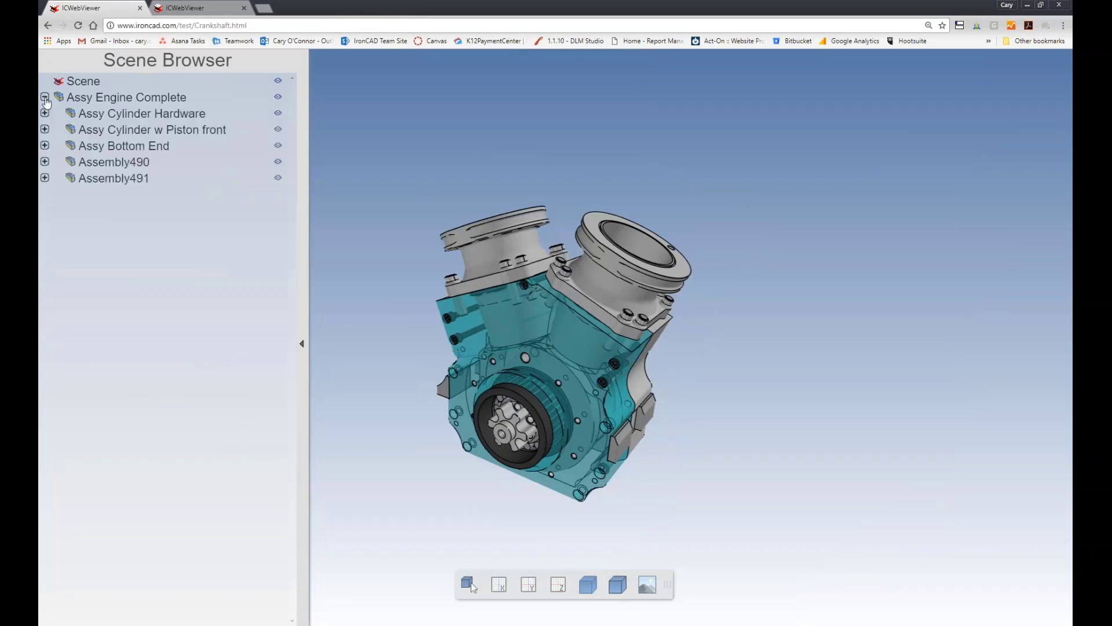
click(44, 113)
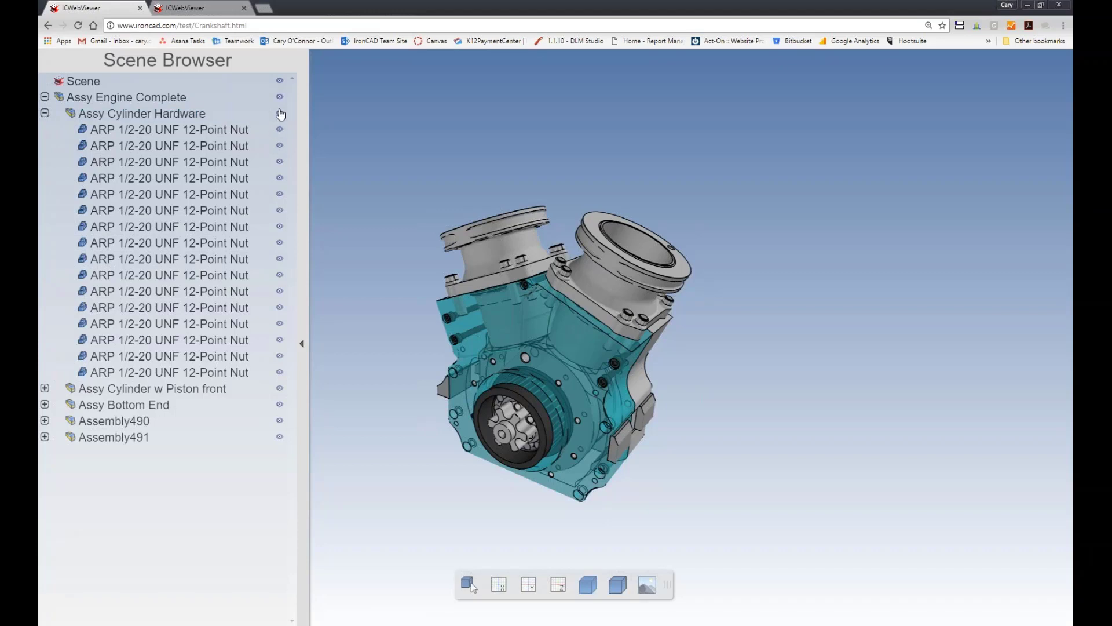
click(191, 117)
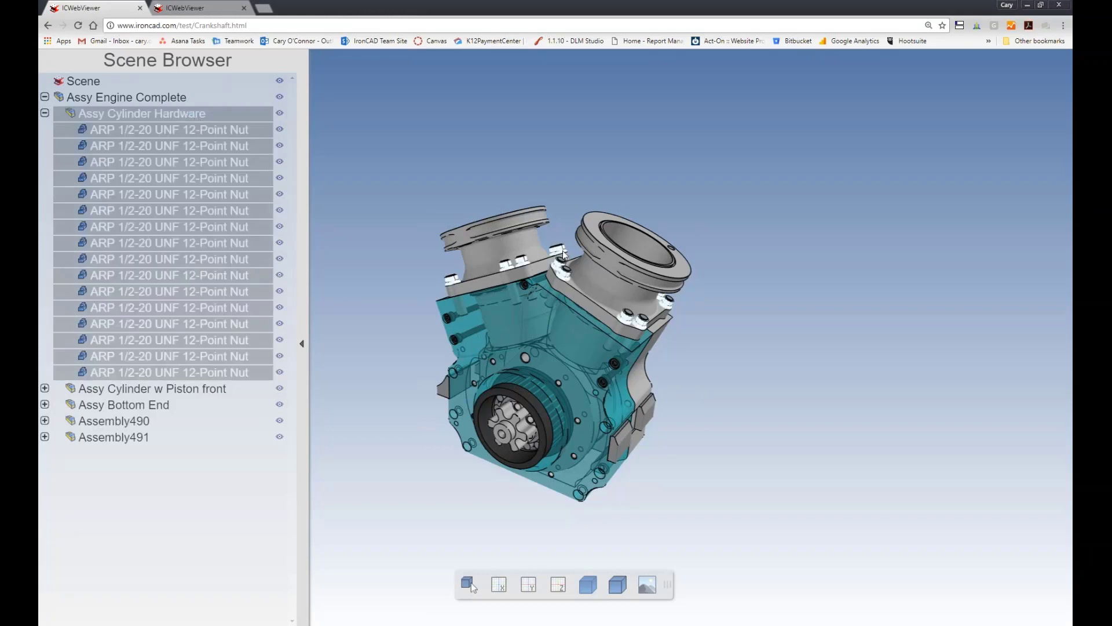
middle_drag(565, 275, 599, 145)
scroll(599, 115, down, 5)
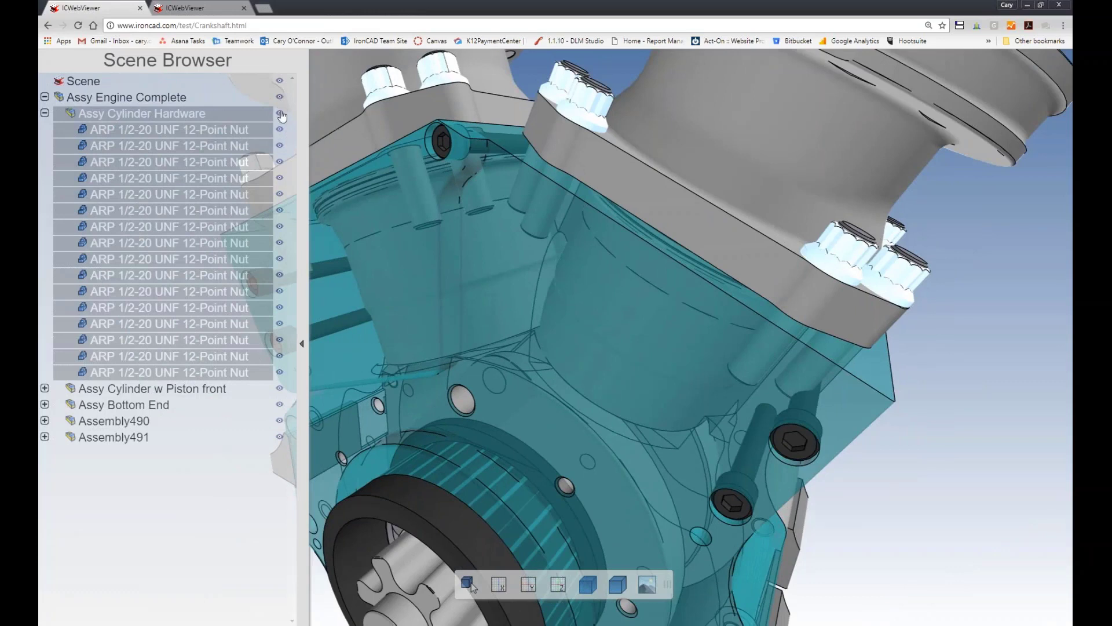
Toggle the visibility of Assy Cylinder Hardware off and on twice, and clear its selection.
click(280, 114)
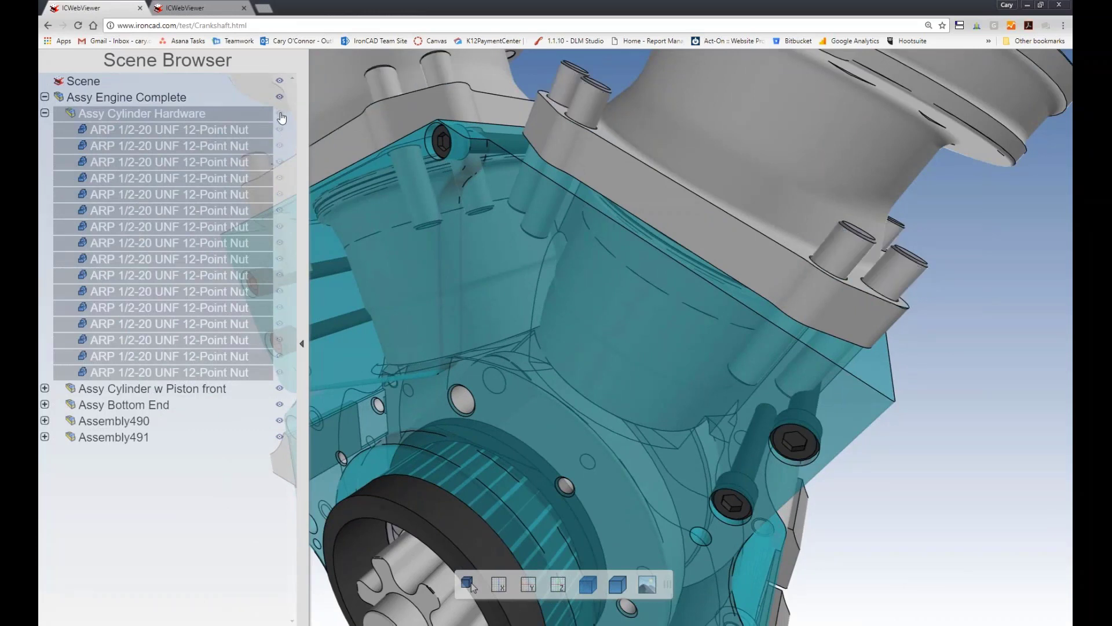
click(280, 115)
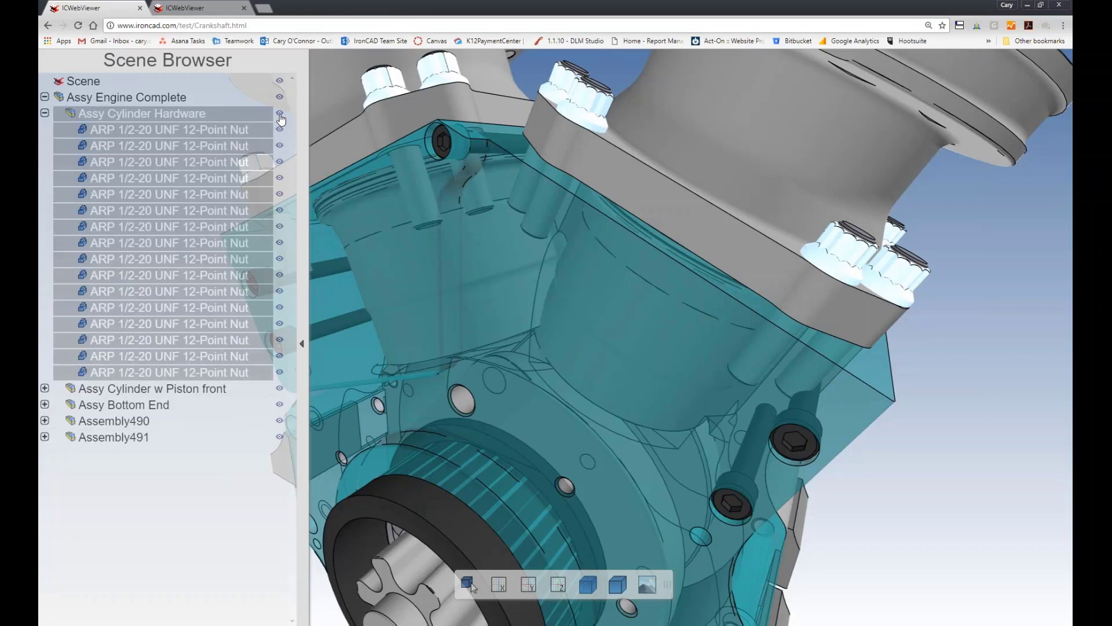
click(280, 115)
click(280, 114)
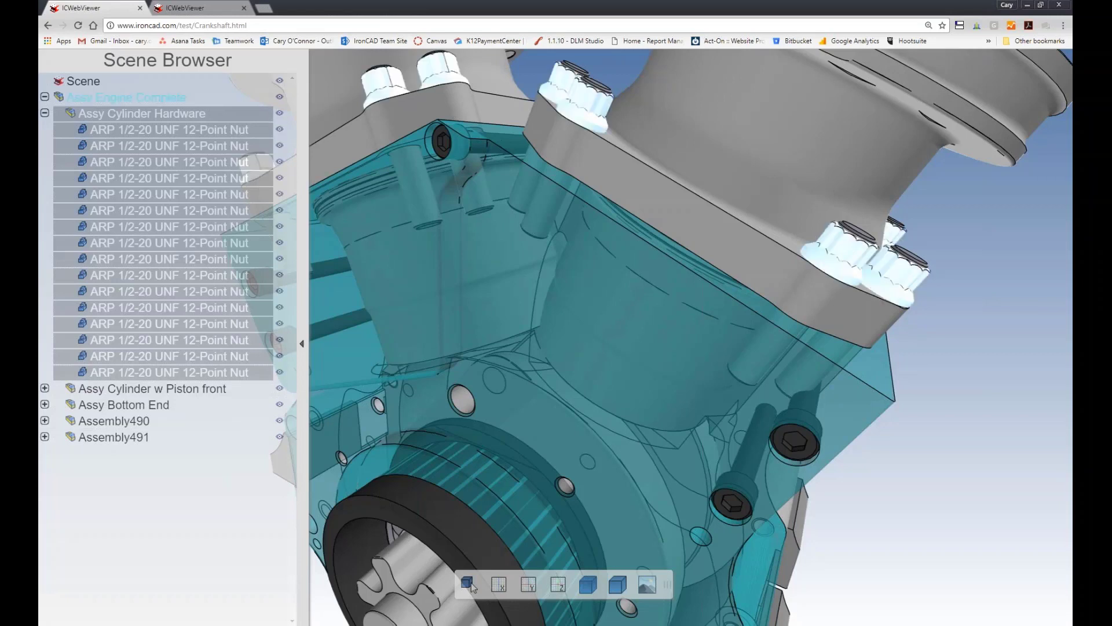
click(195, 116)
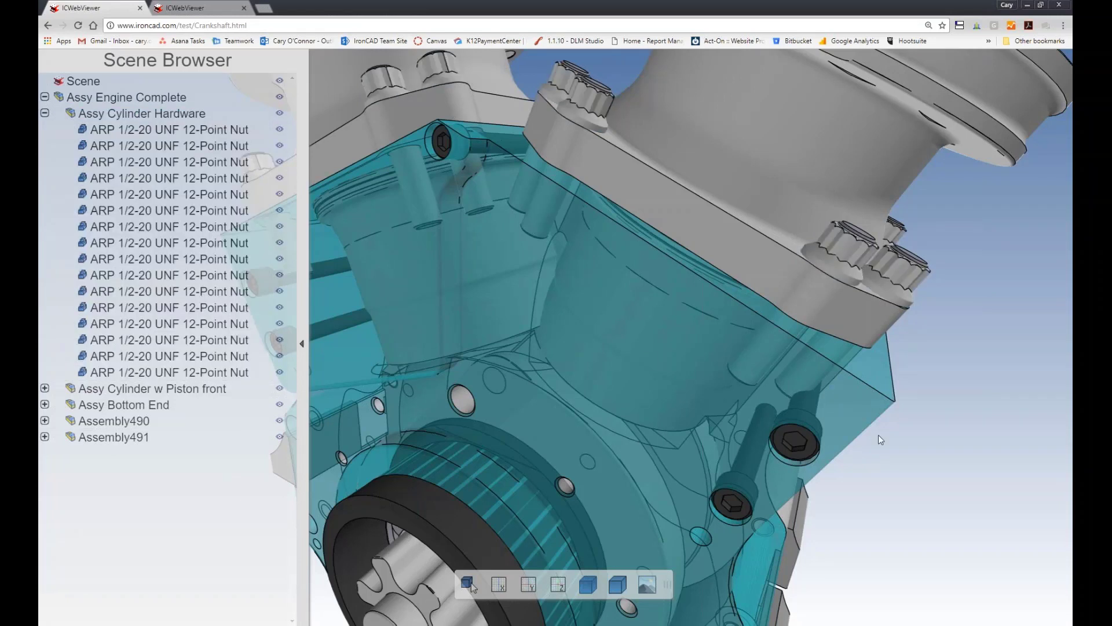
Hide the translucent teal engine housing to expose the internal parts.
scroll(528, 381, up, 1)
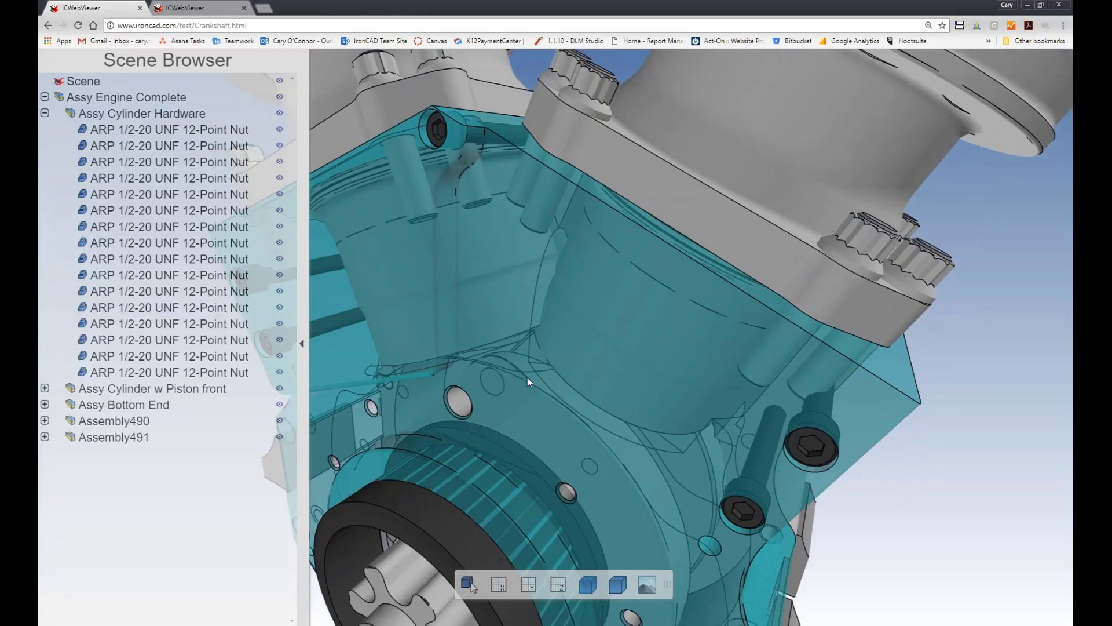
scroll(527, 377, down, 5)
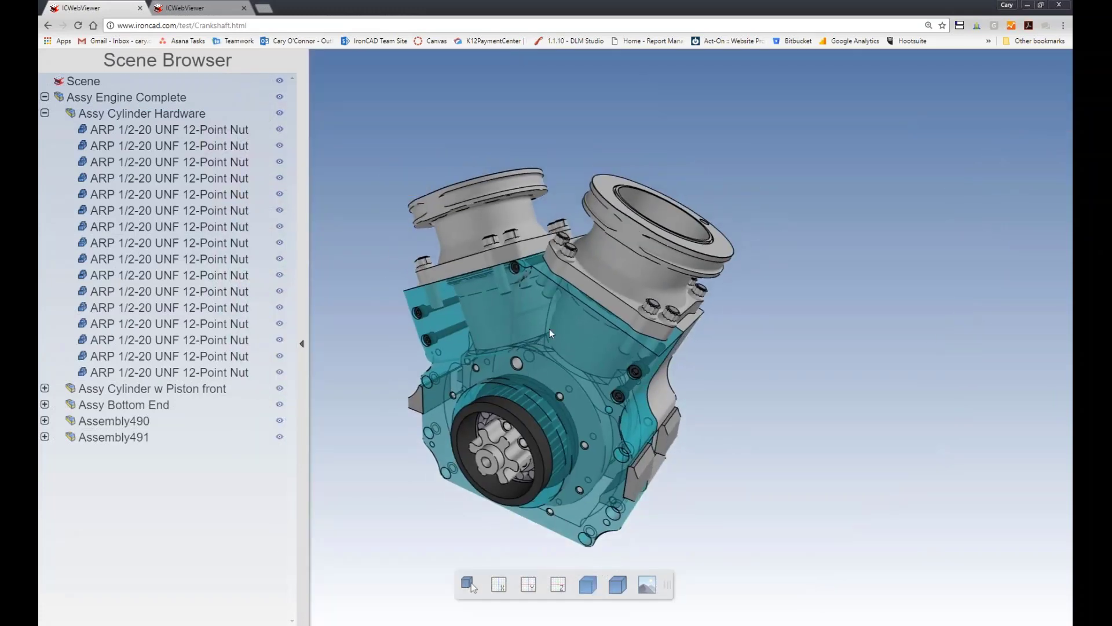
click(545, 328)
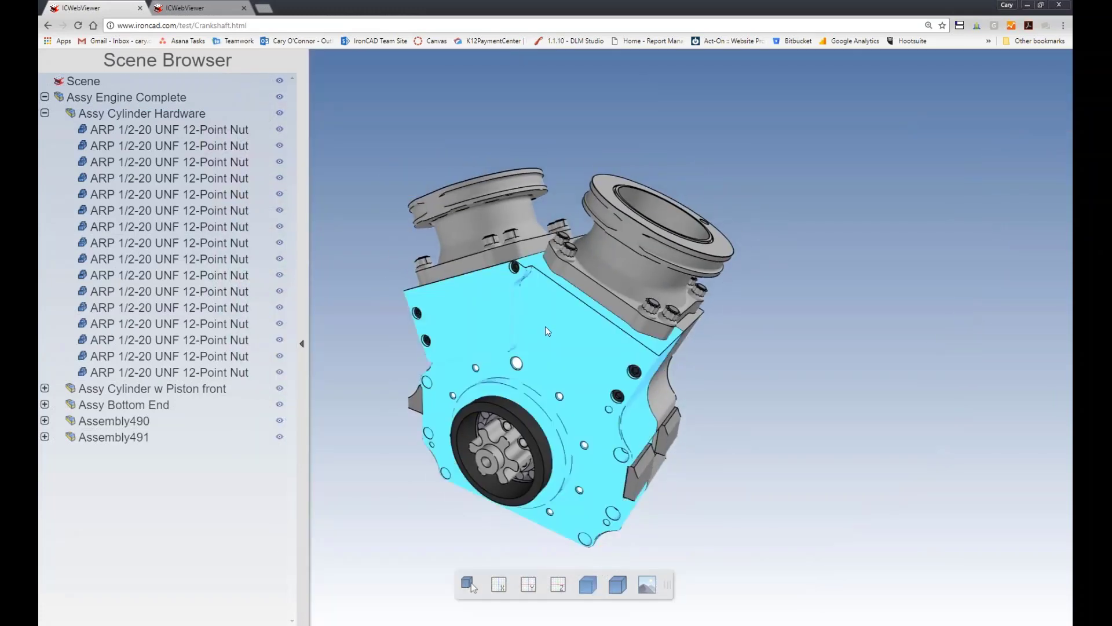
right_click(546, 331)
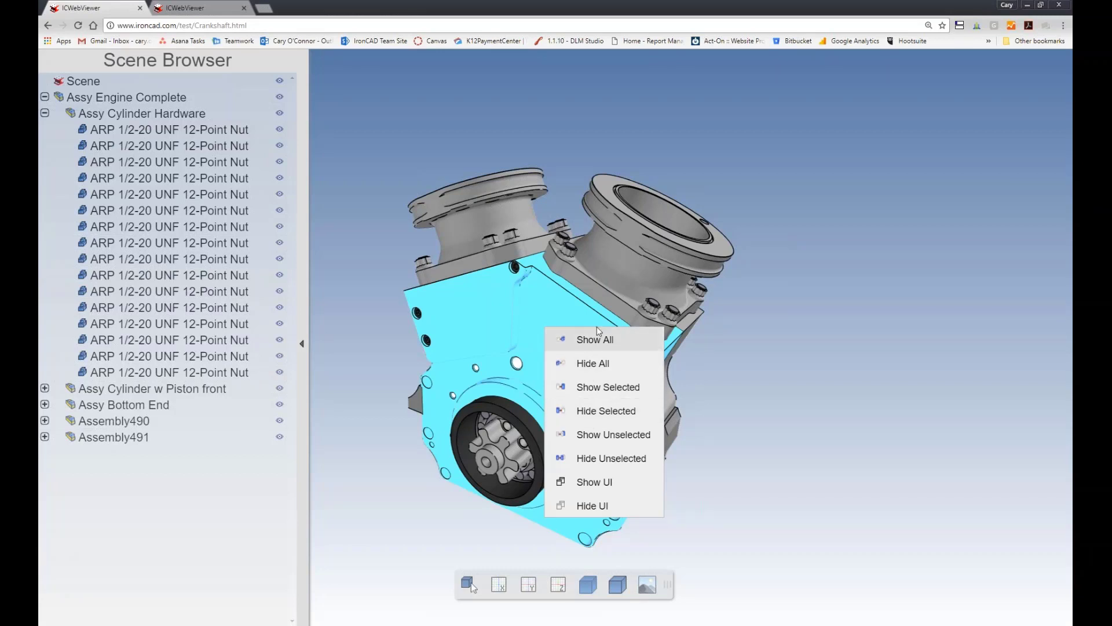
click(593, 410)
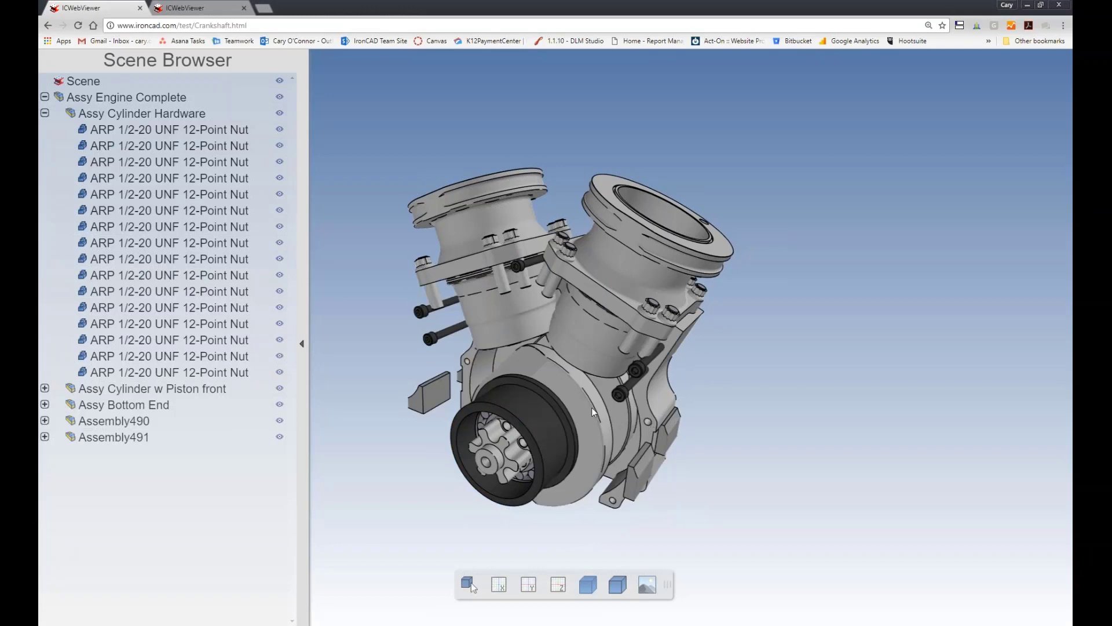
drag(592, 408, 545, 406)
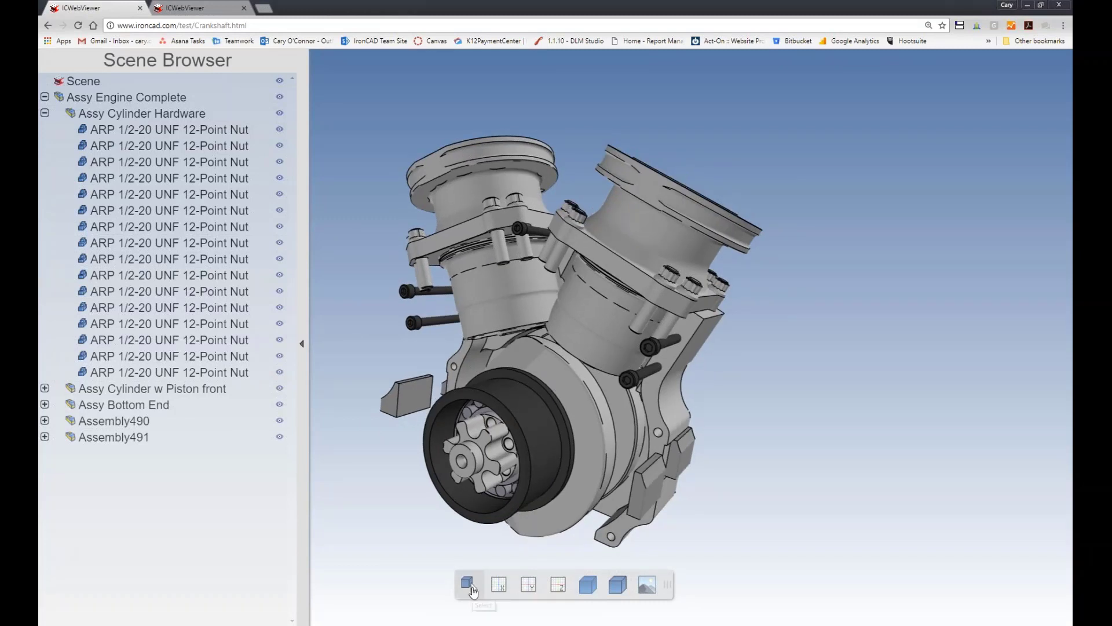
Turn on the X clip plane and move it into the engine to section one of the cylinders.
click(473, 591)
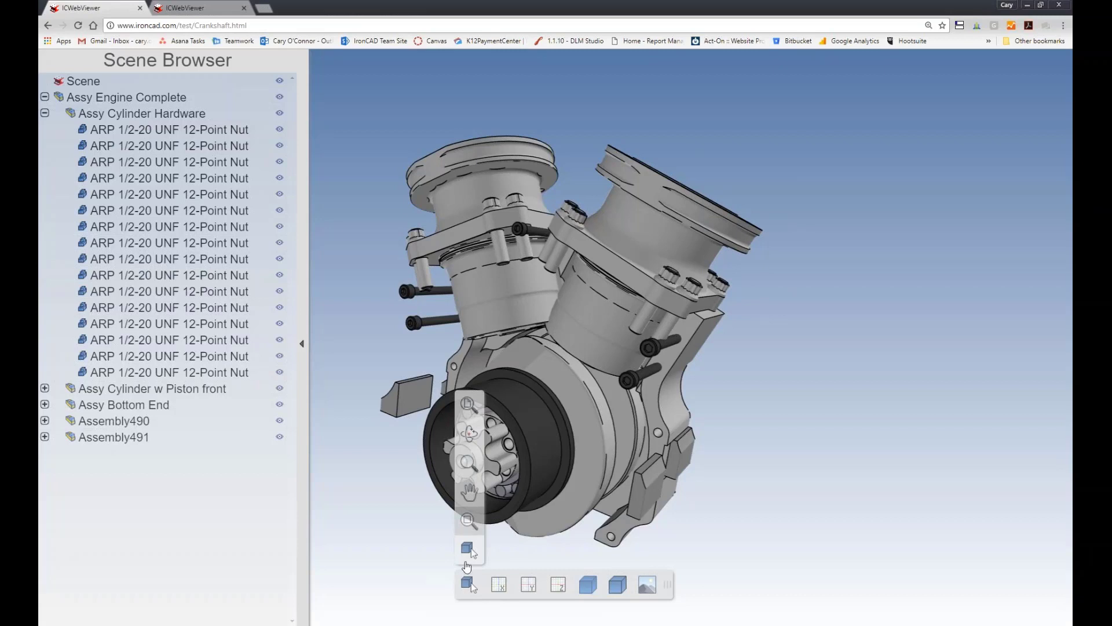
click(499, 586)
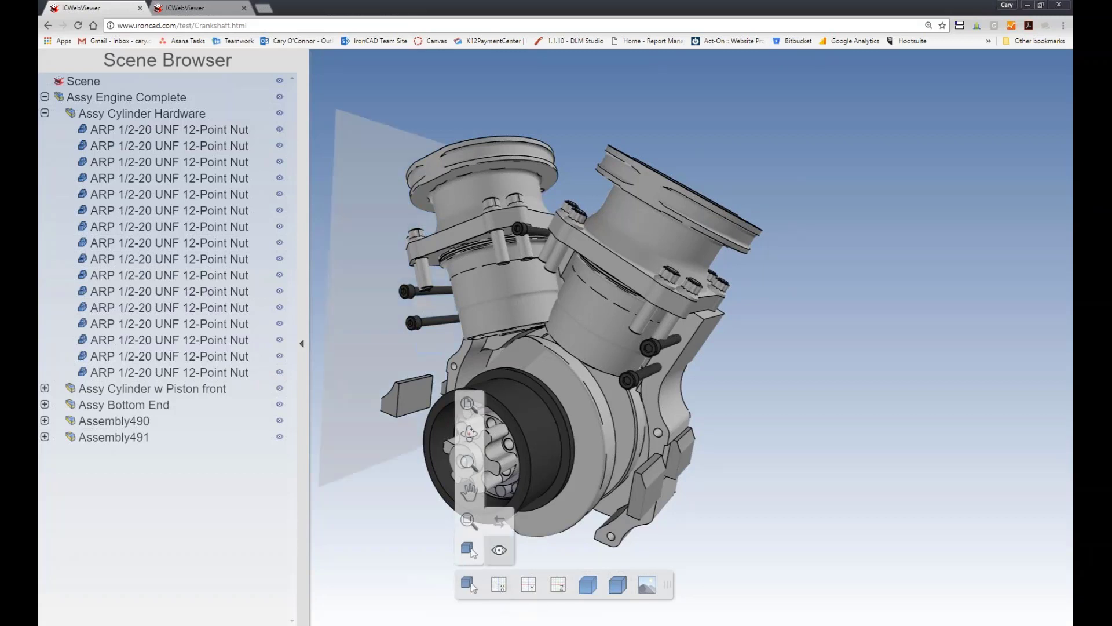
middle_drag(431, 545, 547, 557)
scroll(454, 348, down, 3)
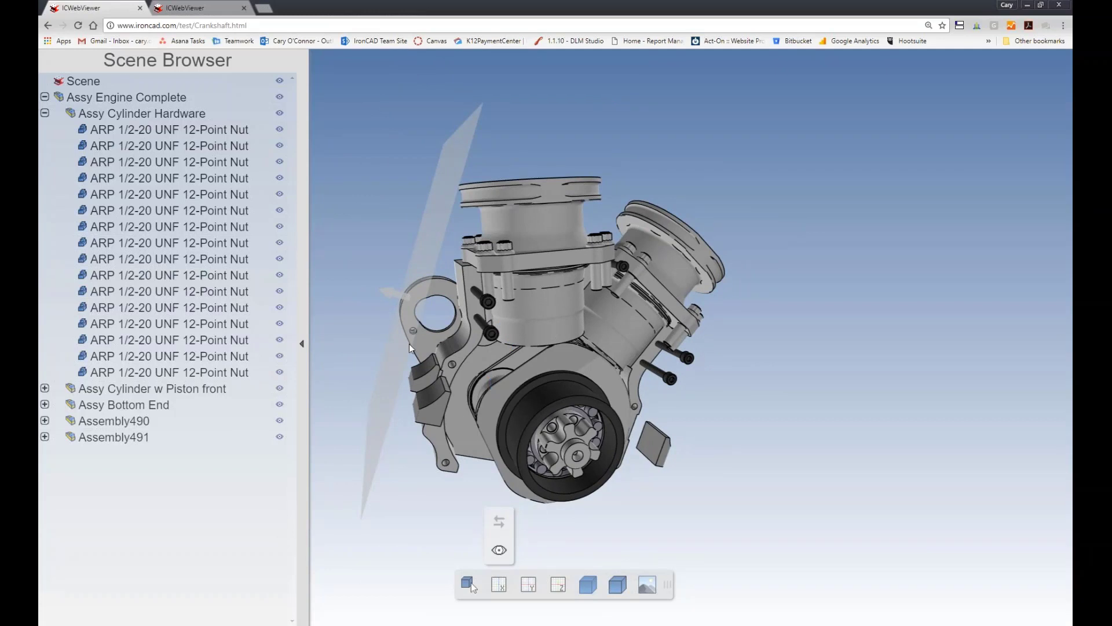
middle_drag(409, 343, 460, 307)
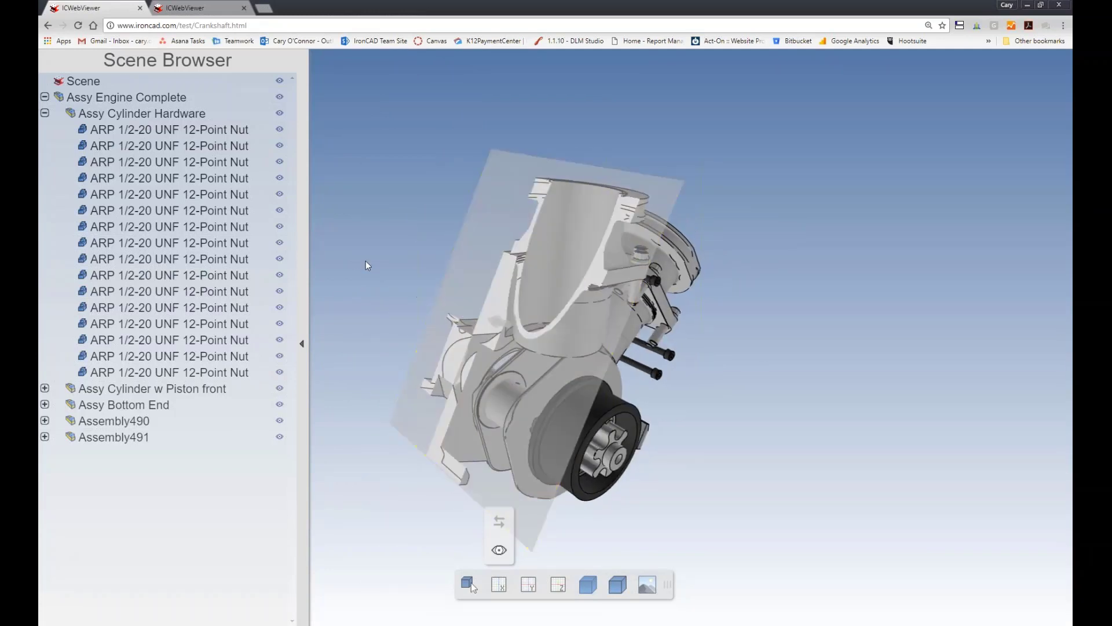
Toggle the X clip plane's display and flip its cutting direction both ways, ending with the clipping turned off.
click(500, 552)
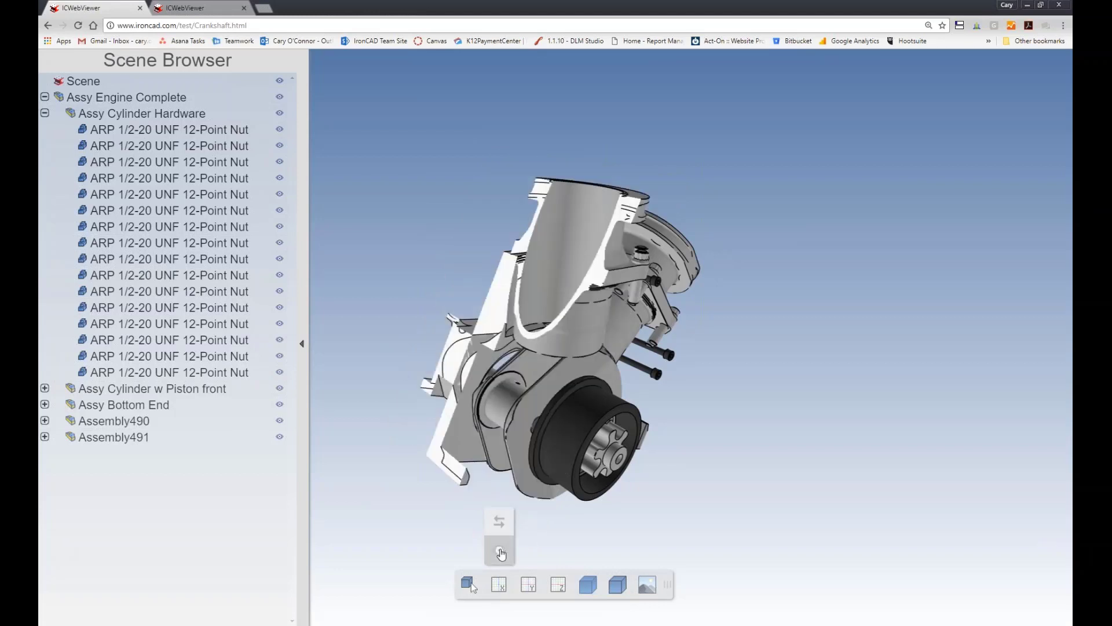
click(501, 553)
click(501, 526)
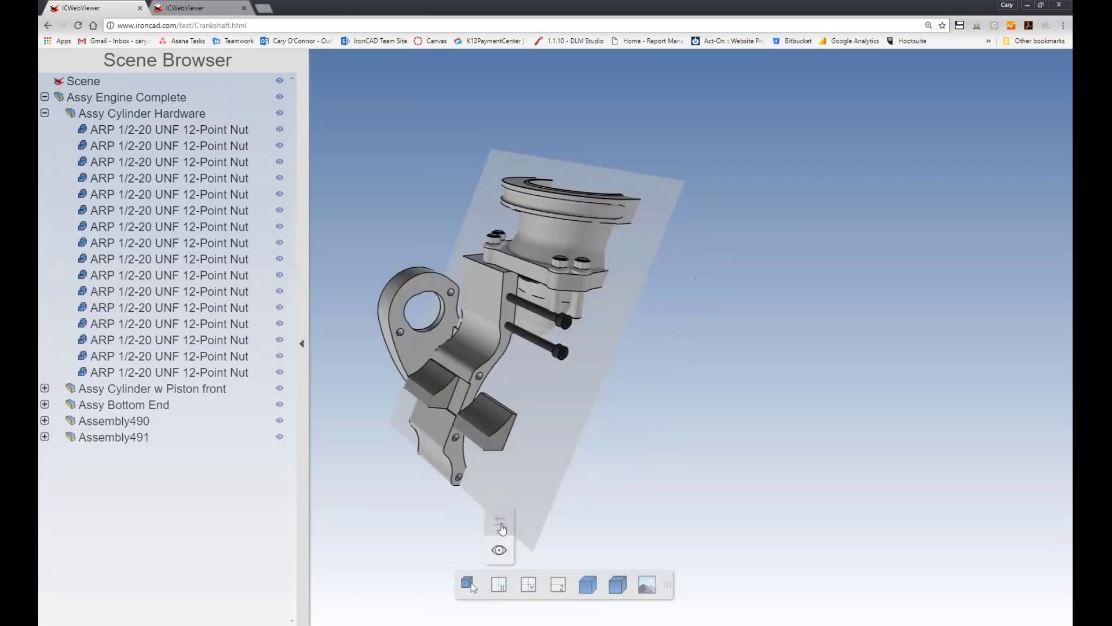
click(501, 527)
click(500, 585)
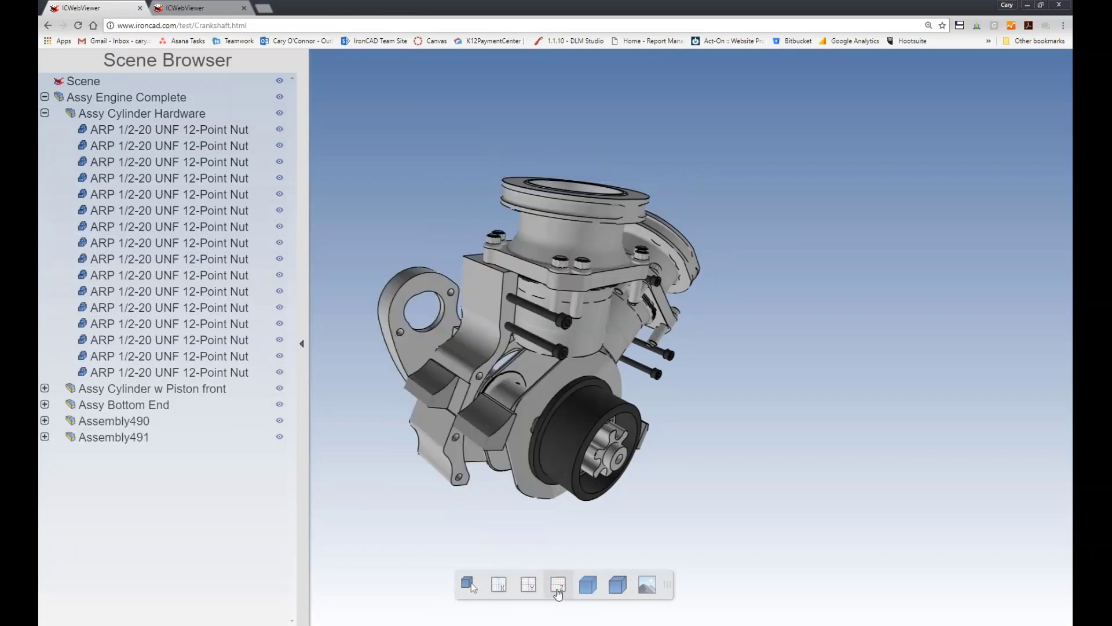
Set the display style to Shaded Without Edges and look over the engine from several angles.
click(587, 590)
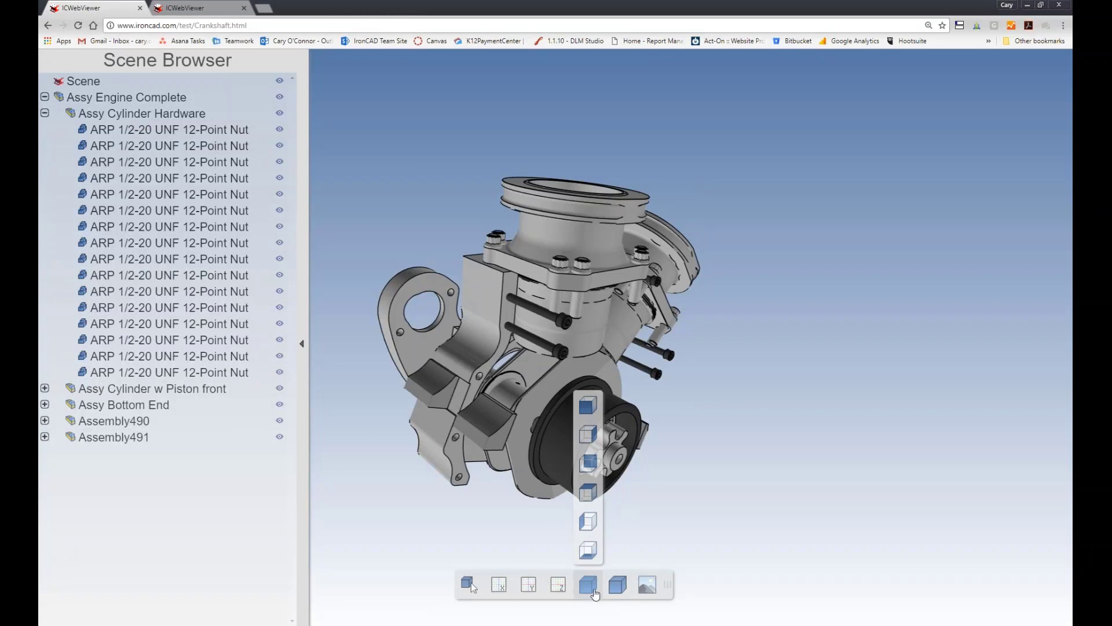
click(617, 585)
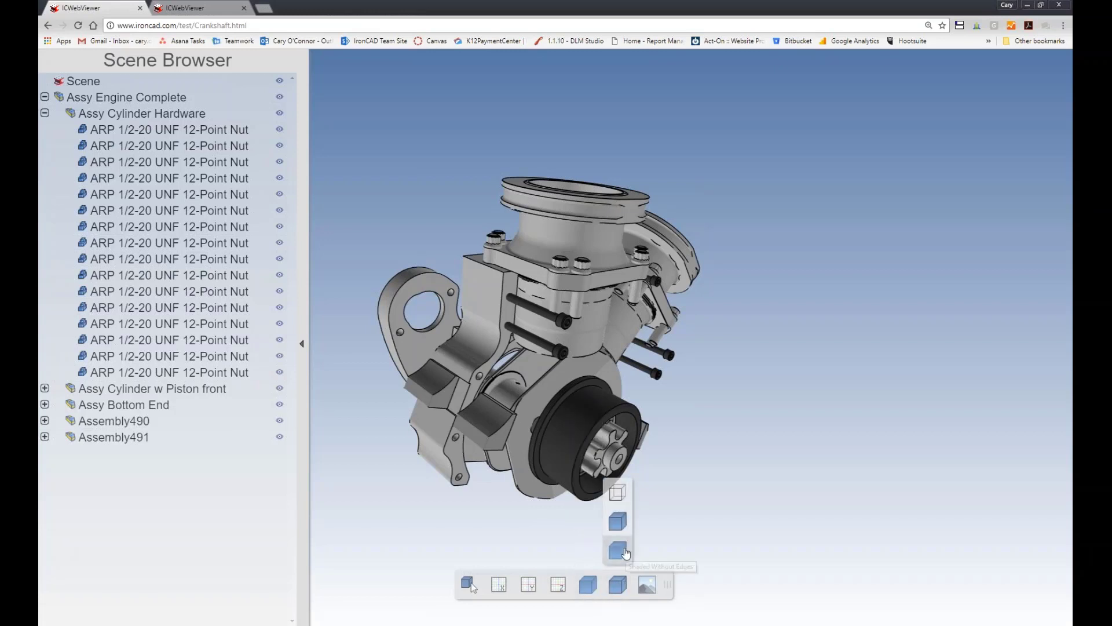
click(624, 552)
drag(713, 466, 608, 521)
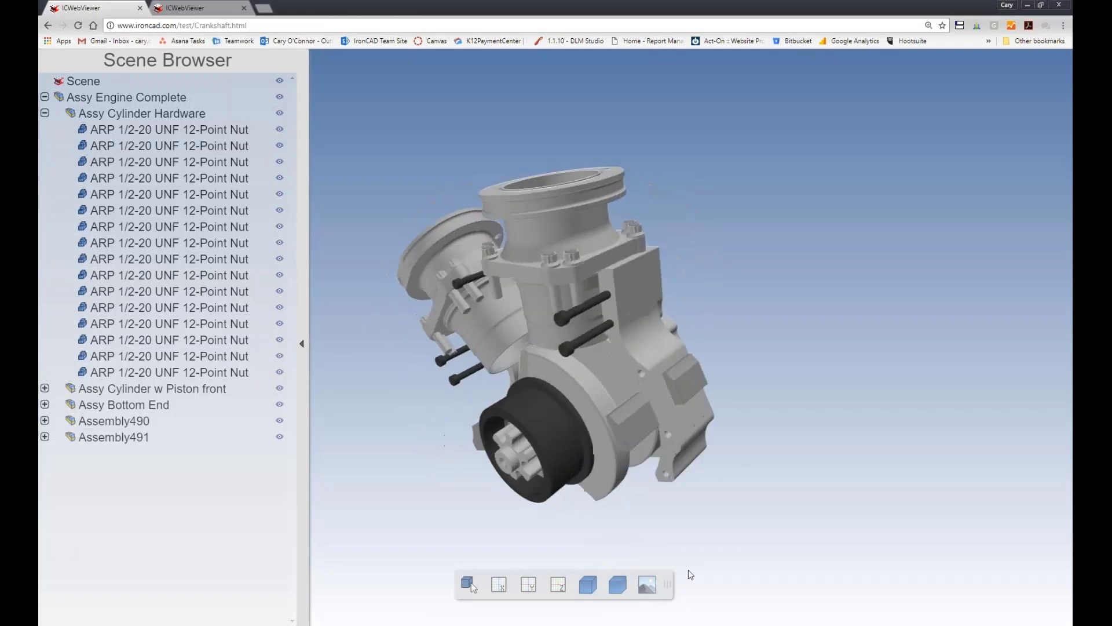
drag(814, 353, 494, 357)
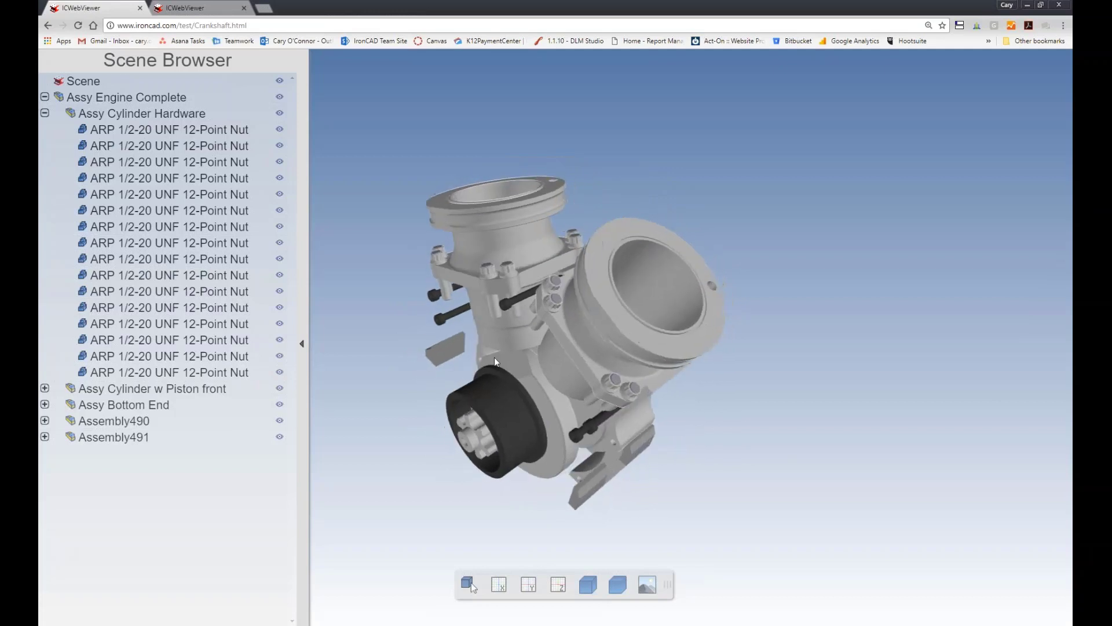
drag(550, 332, 520, 377)
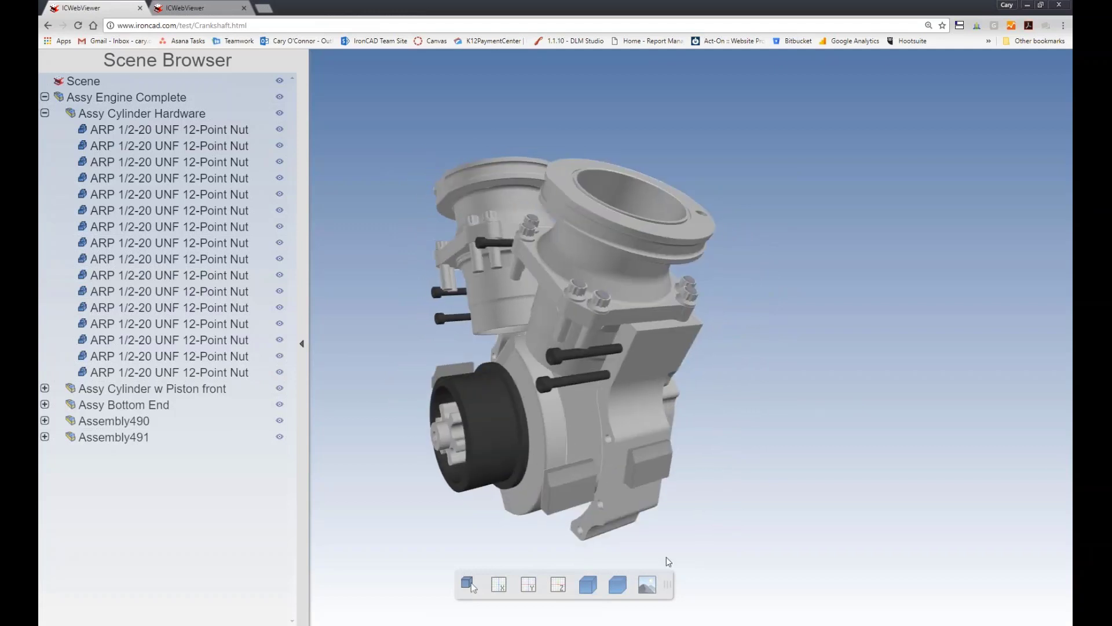
drag(666, 557, 447, 294)
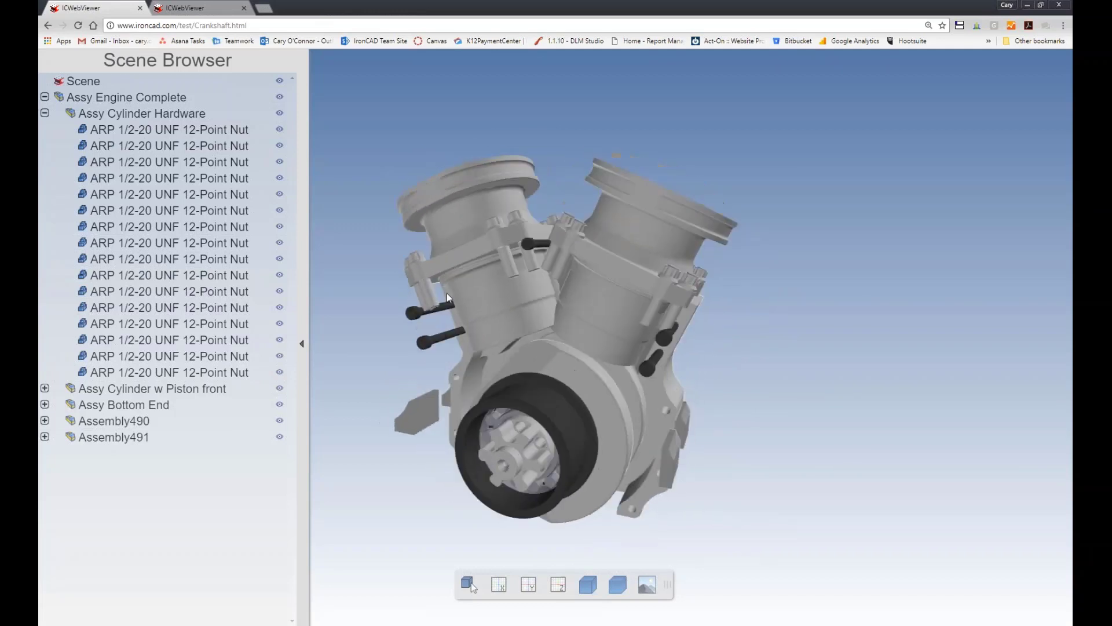
Switch to the second ICWebViewer browser page, which emulates an iPad.
click(207, 9)
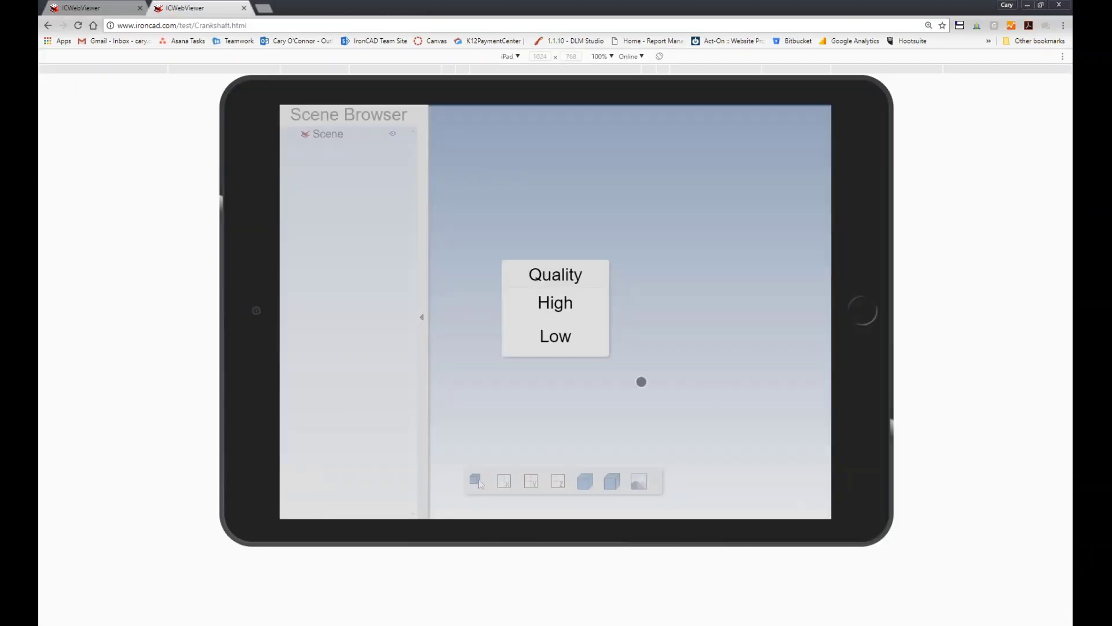
Load the crankshaft page's engine model in Low quality on the emulated iPad and bring its front face into close view.
click(553, 337)
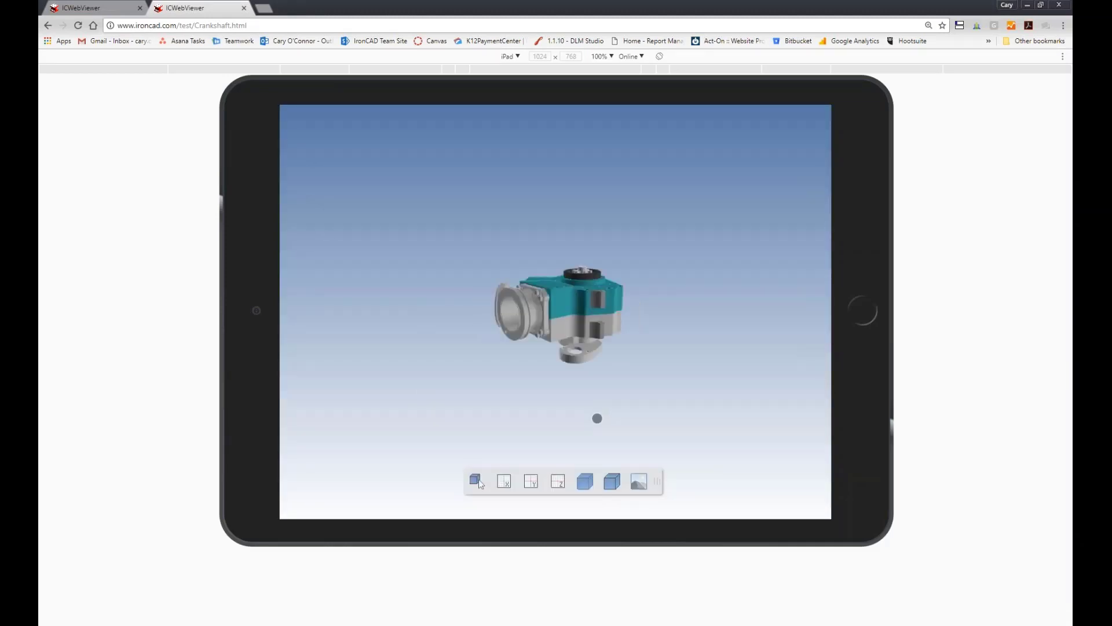
drag(509, 377, 463, 355)
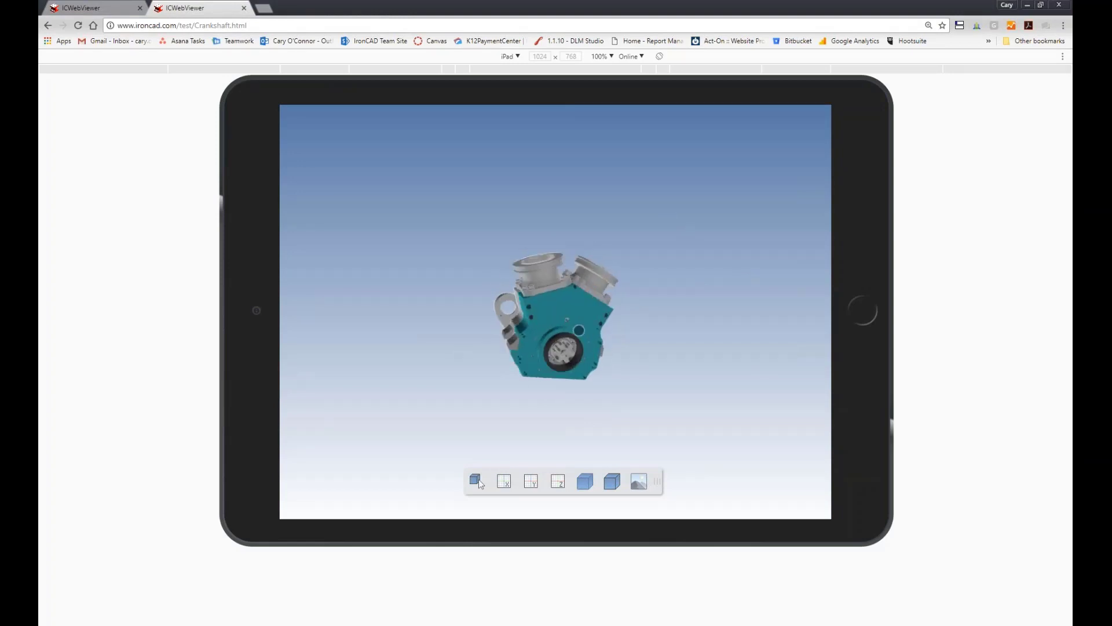
scroll(577, 330, down, 2)
scroll(576, 331, up, 10)
scroll(576, 331, down, 1)
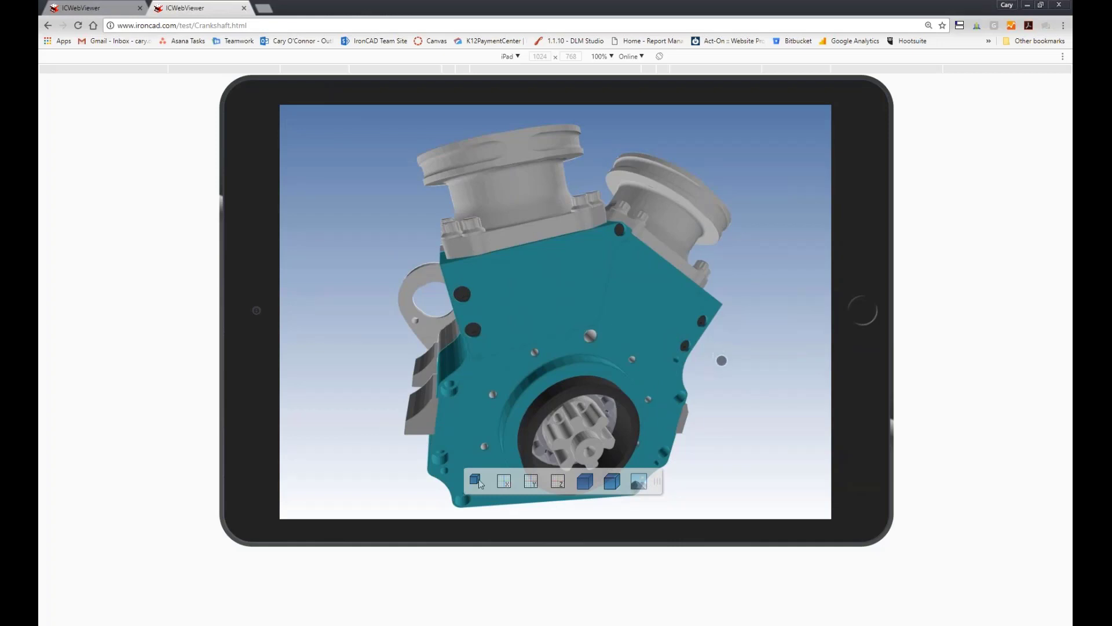
scroll(646, 289, up, 2)
Examine the engine on the emulated iPad from several angles, including the cylinder base nuts, the side lug and the front crankshaft opening.
click(475, 479)
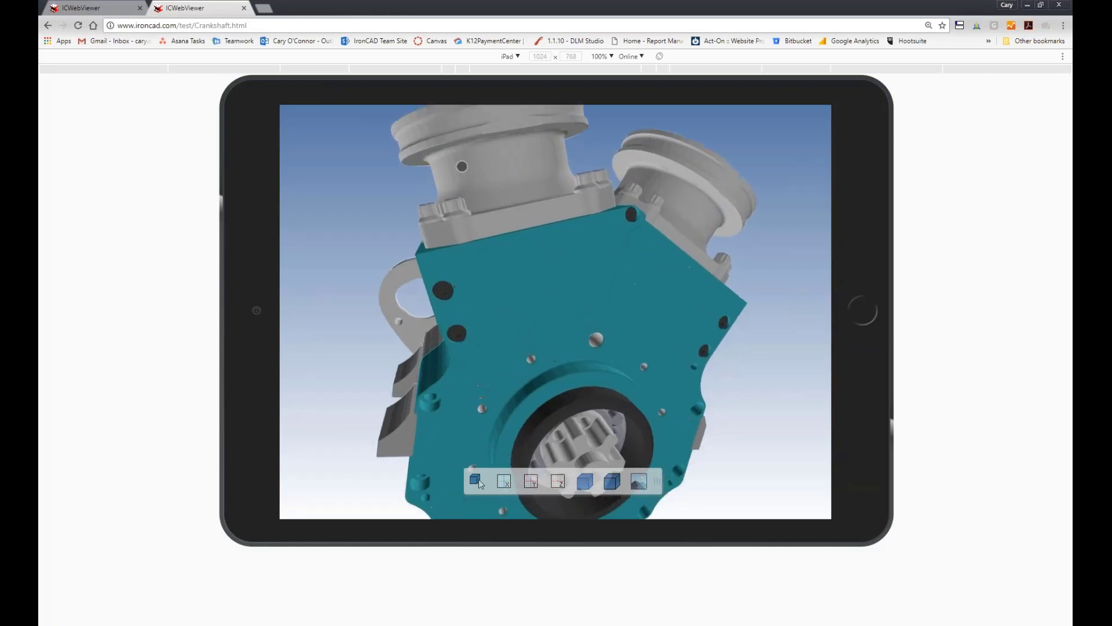
click(476, 479)
drag(527, 297, 528, 301)
scroll(530, 261, up, 1)
scroll(532, 260, up, 3)
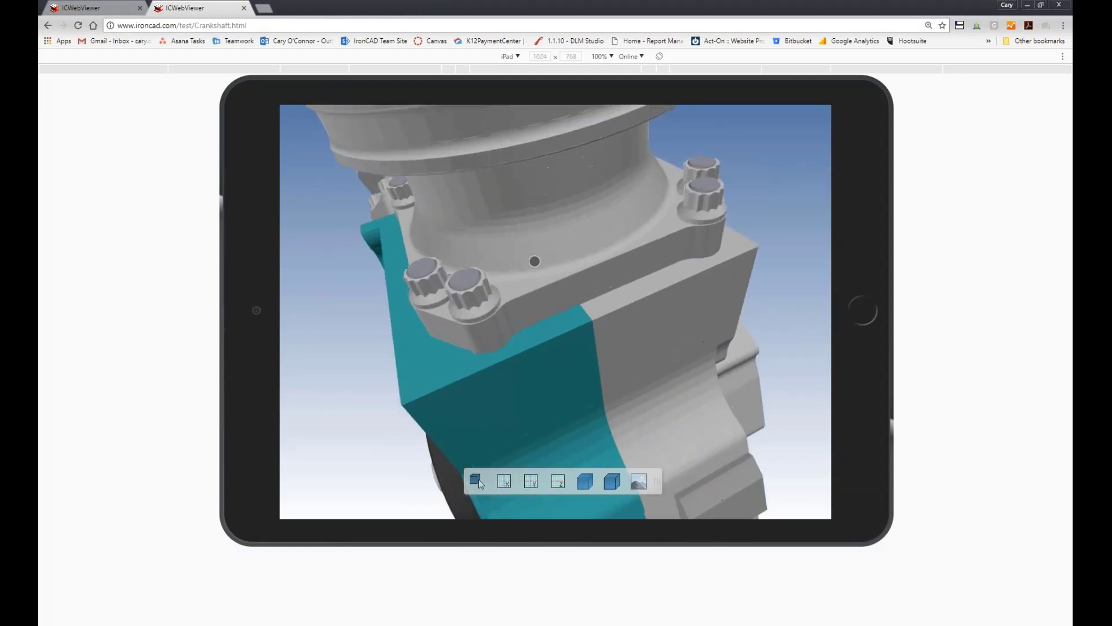
scroll(522, 261, down, 3)
scroll(522, 262, down, 5)
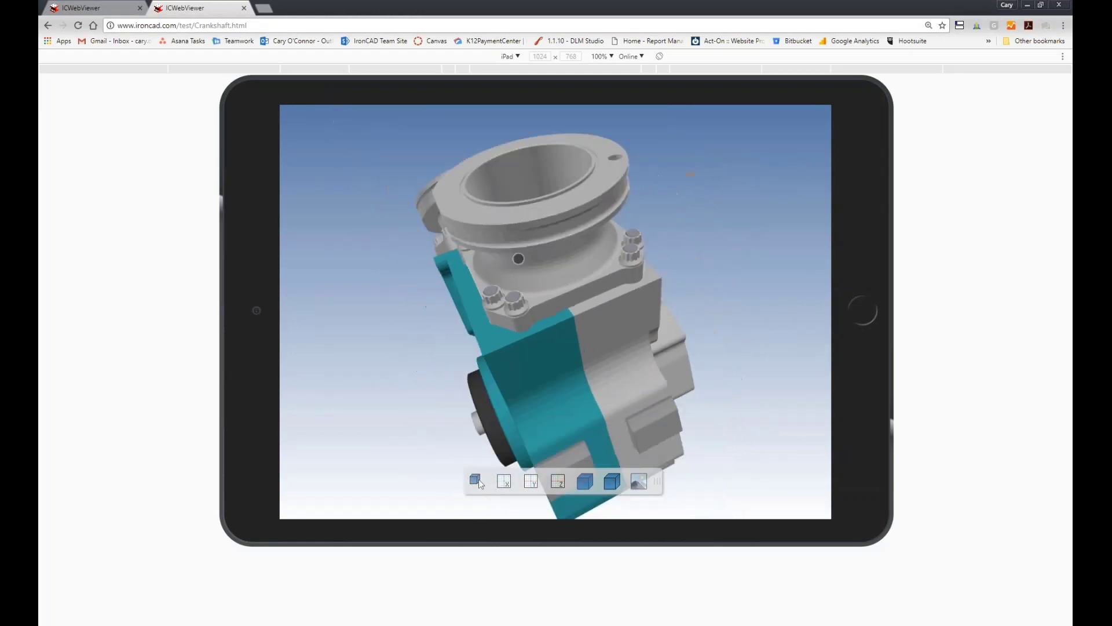
drag(635, 335, 581, 300)
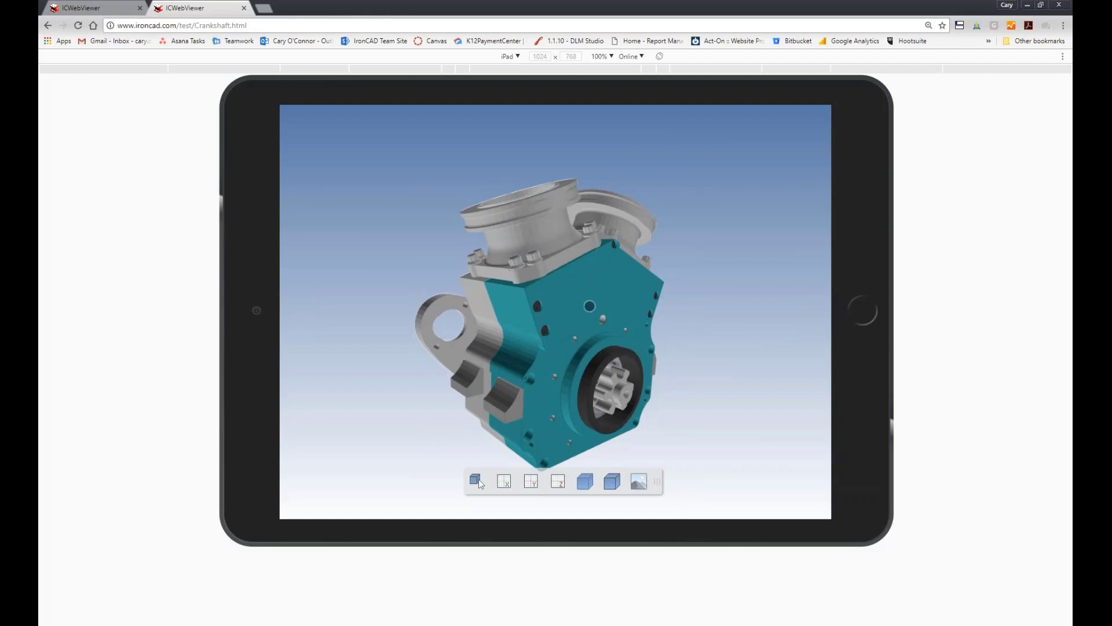
click(475, 480)
drag(648, 351, 357, 298)
click(478, 480)
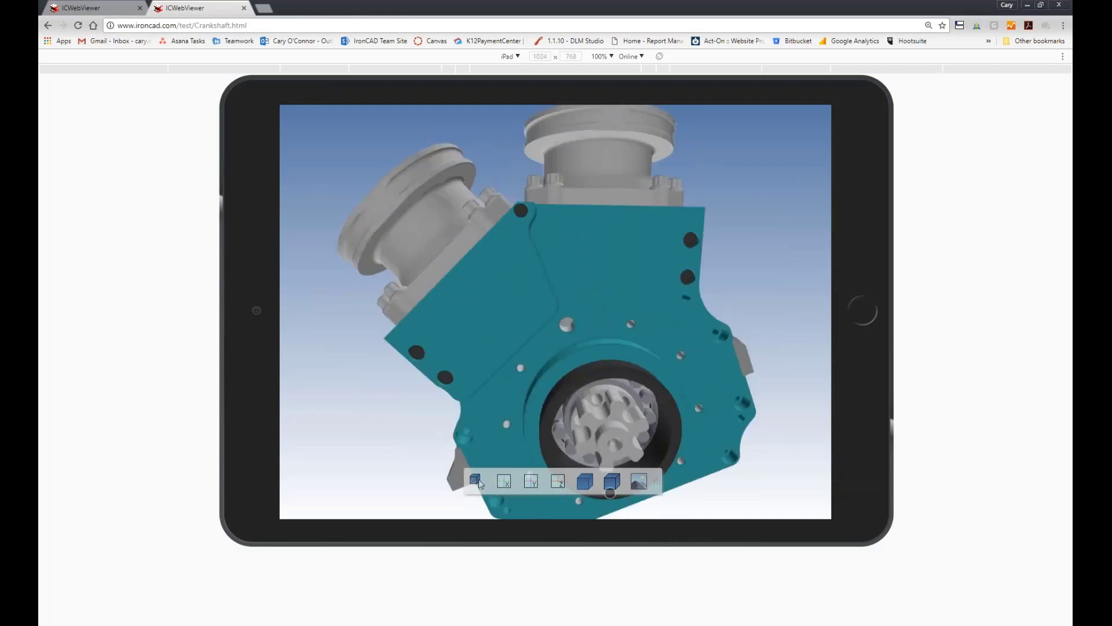
drag(572, 265, 492, 387)
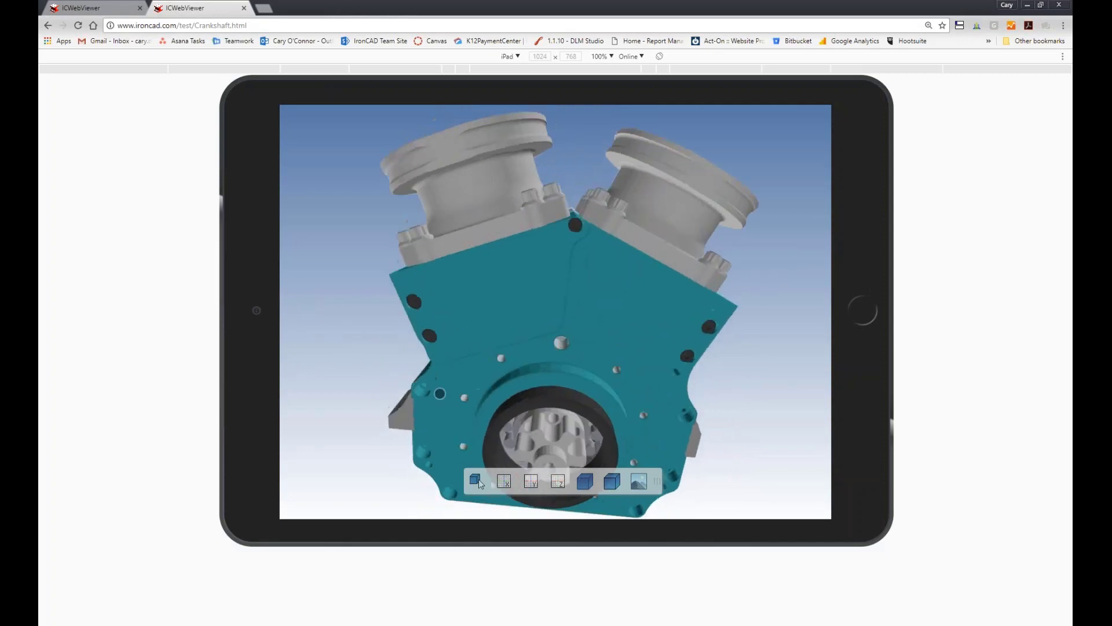
Return to the desktop ICWebViewer page and switch back to IRONCAD with the Assy Engine Complete scene.
click(93, 9)
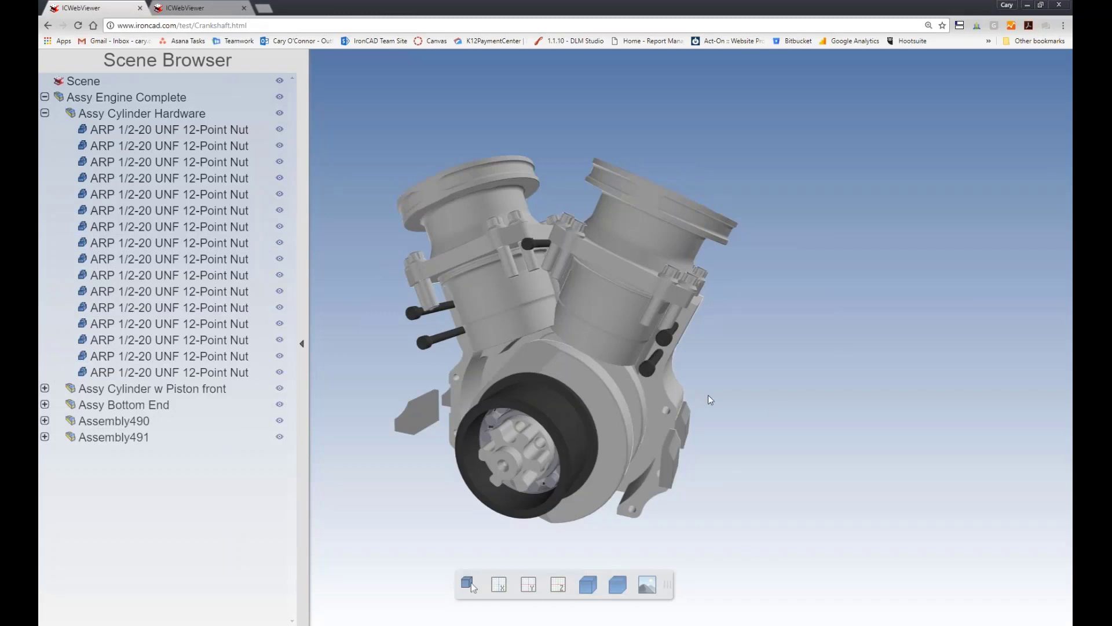
click(687, 625)
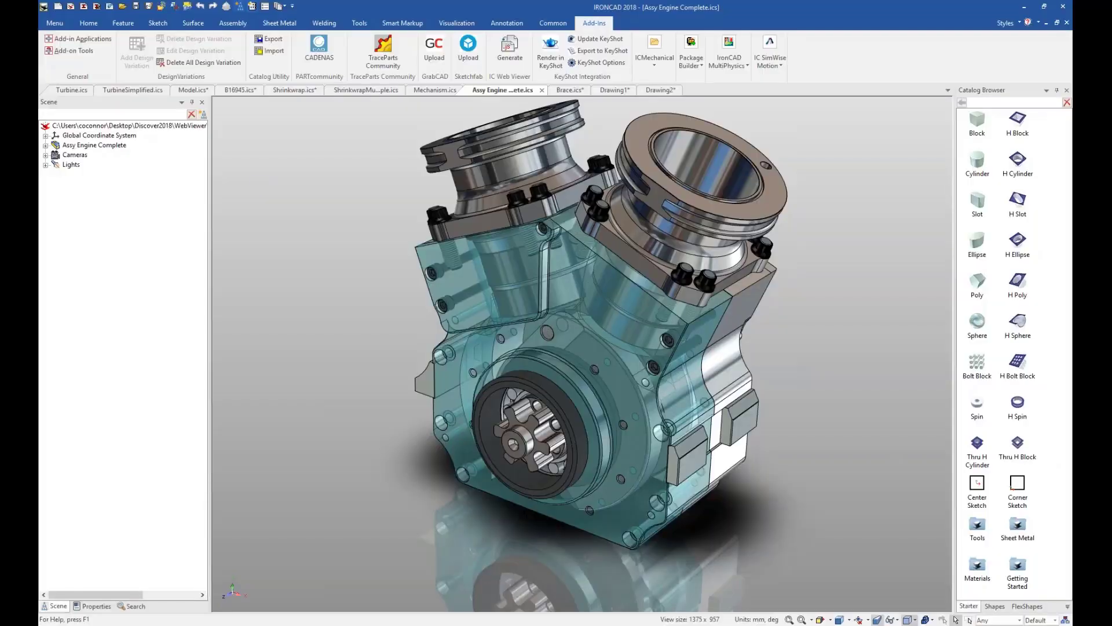